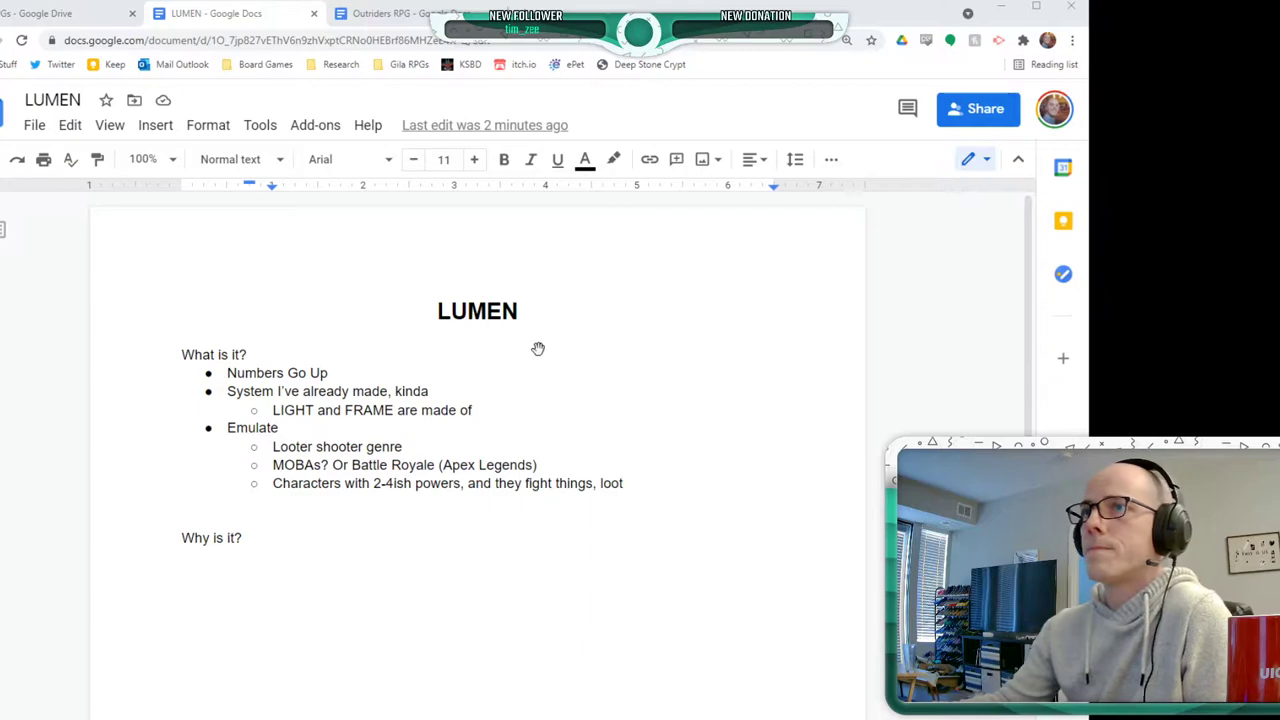
- Add the sub-point 'Not a lot of numbers to actually go up here' under Numbers Go Up
key("alt+Tab")
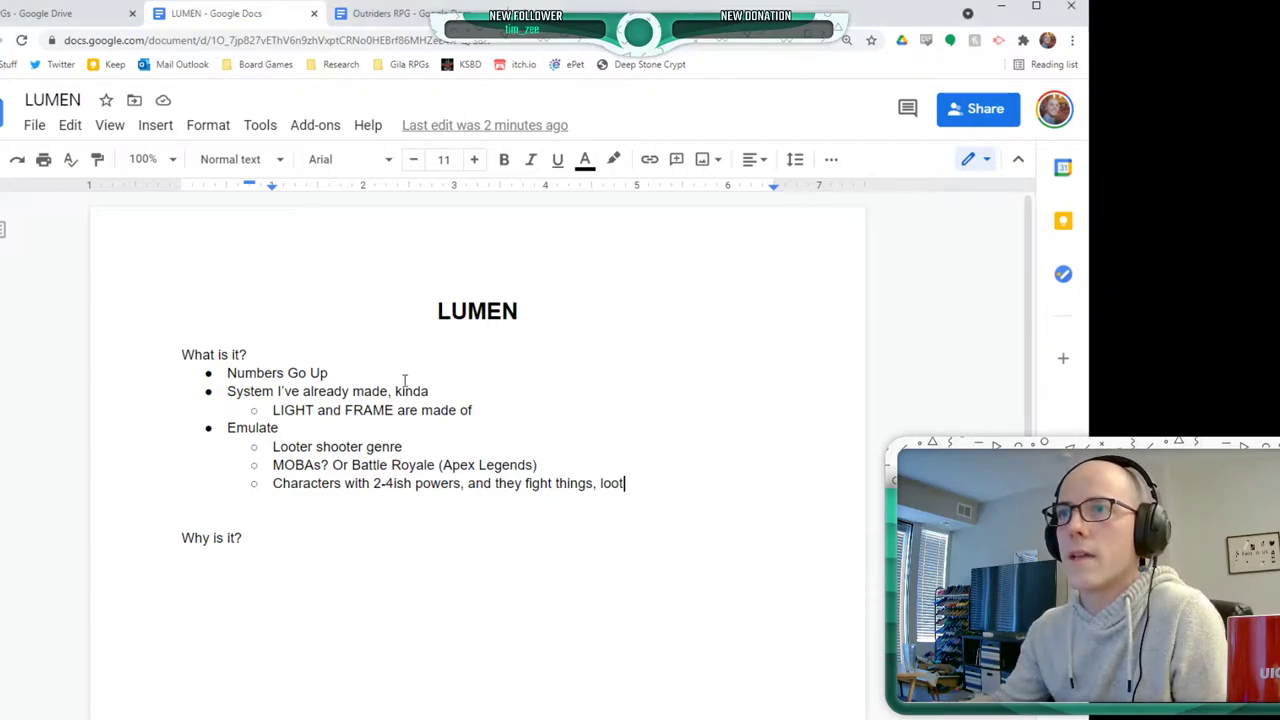
left_click(378, 379)
key("Return")
key("Tab")
type("Not a lot of numb")
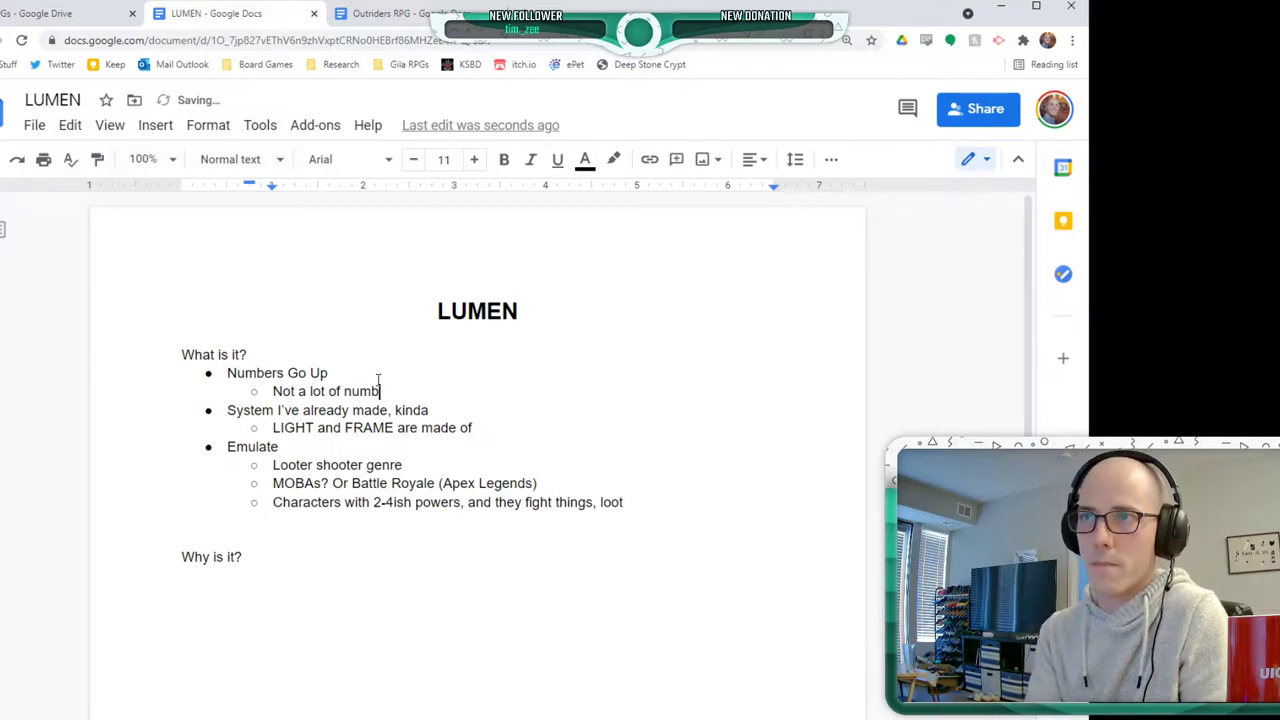
type("ers to actually go ")
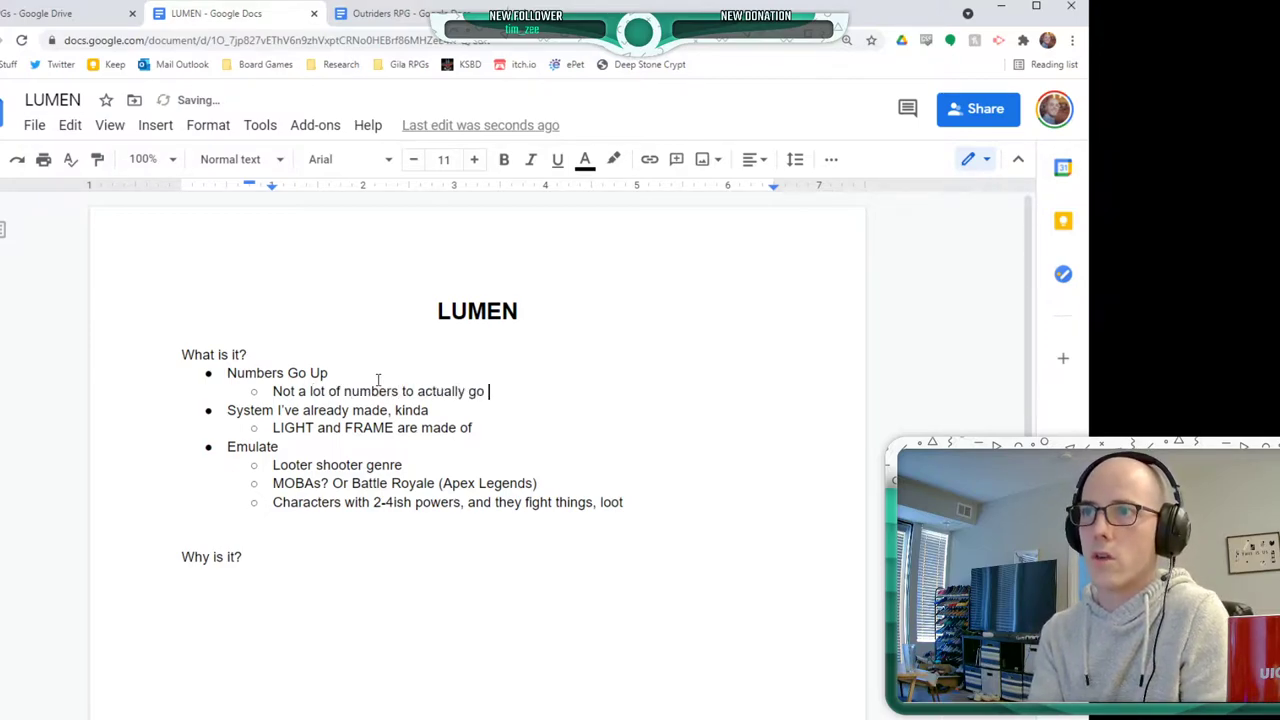
type("up here")
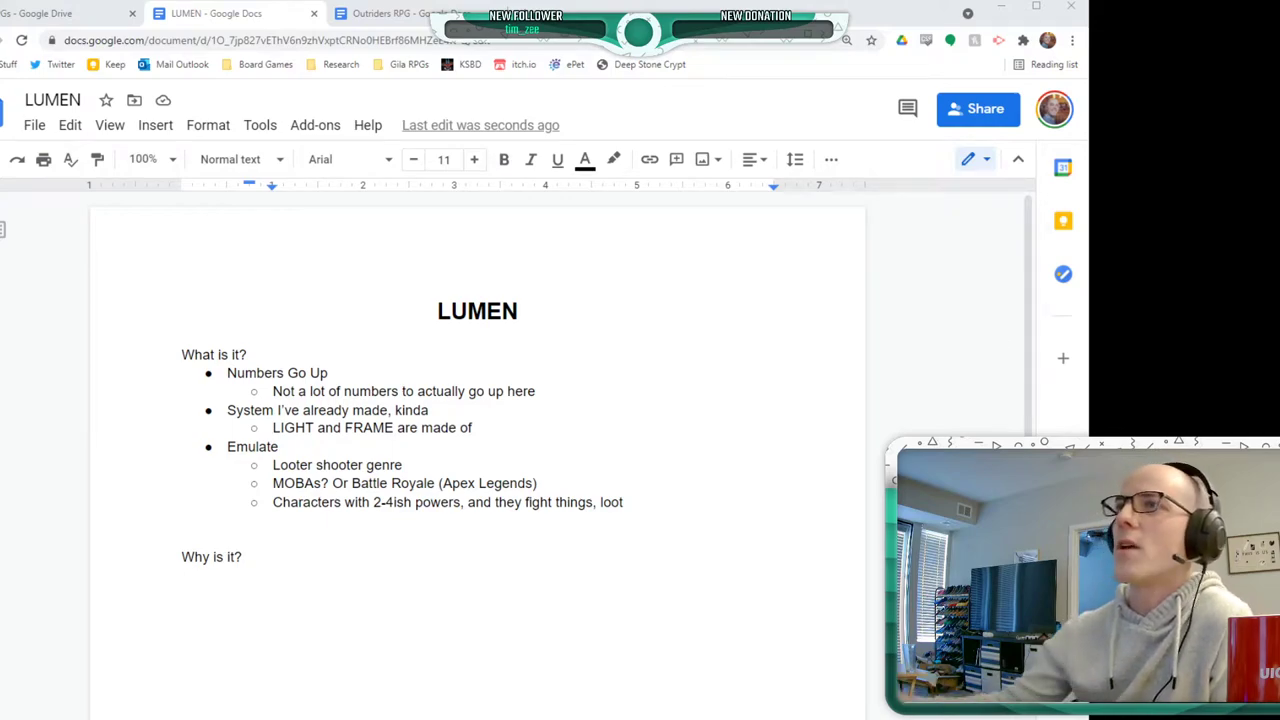
- Scroll down and place the cursor at the end of the 'Why is it?' line
left_click(226, 374)
scroll(367, 580, "down", 1)
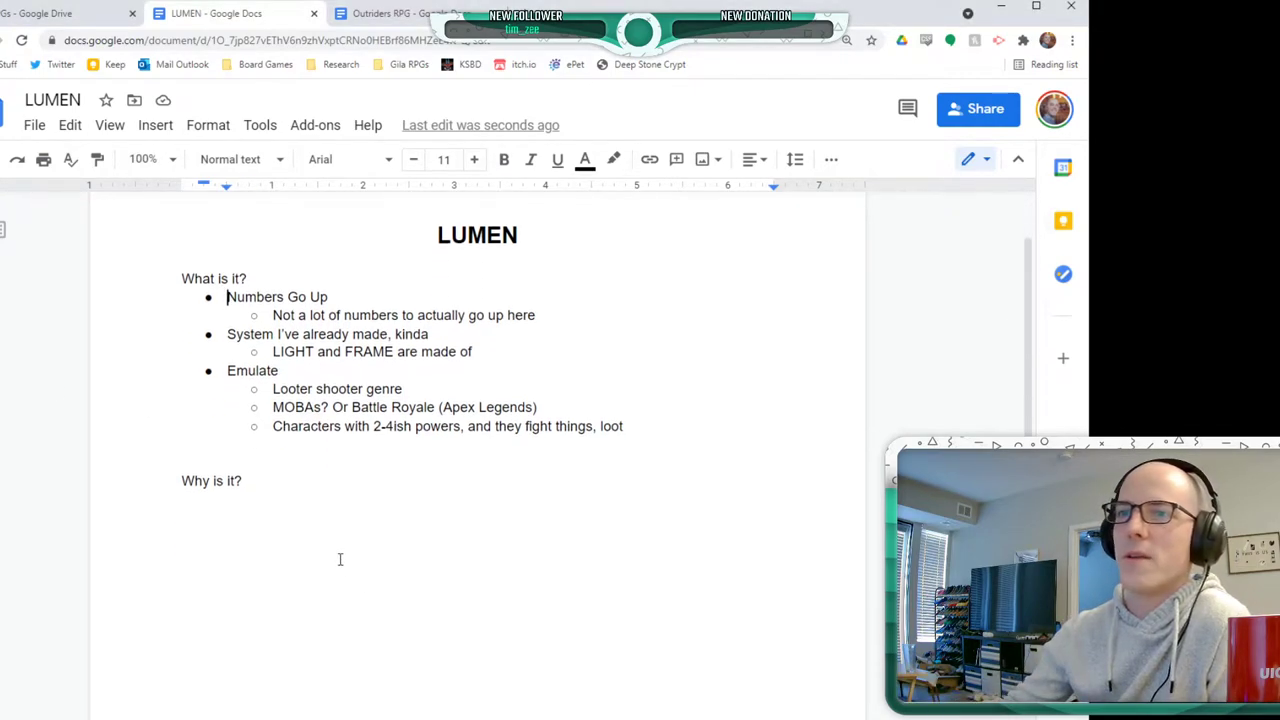
left_click(337, 555)
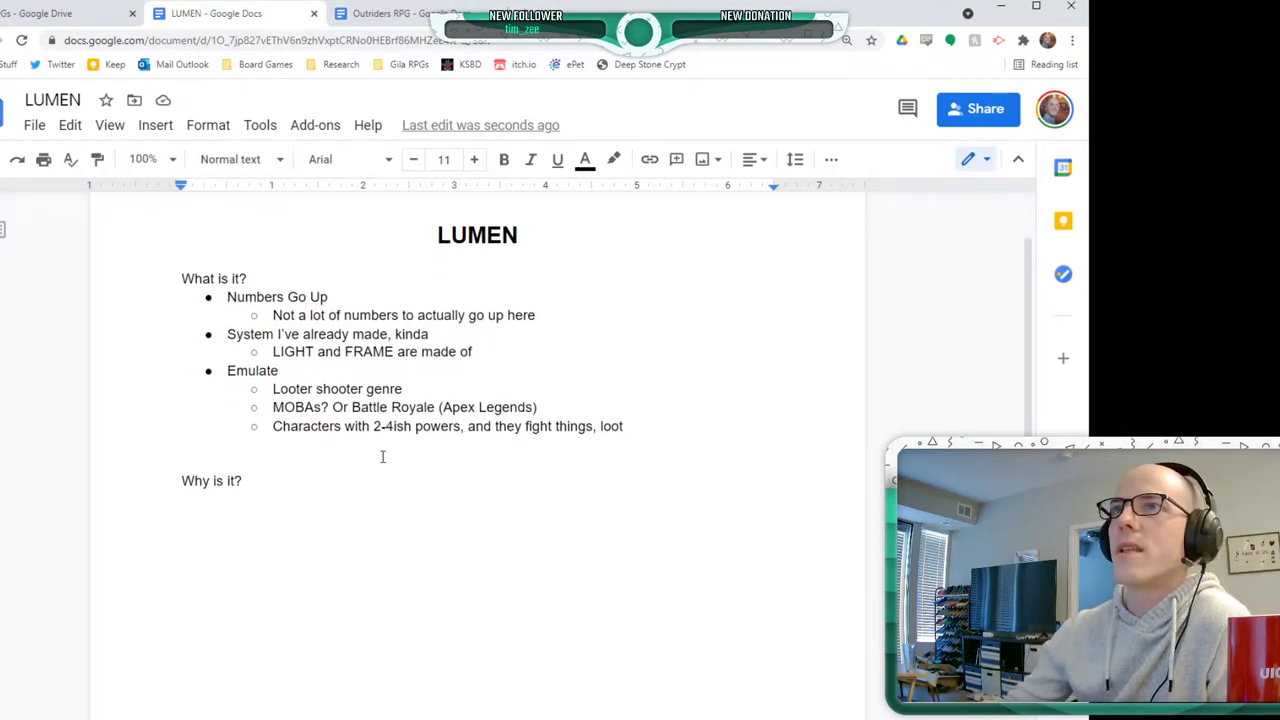
- Switch to the Outriders RPG document and scroll down to the Technomancer section and back
left_click(430, 13)
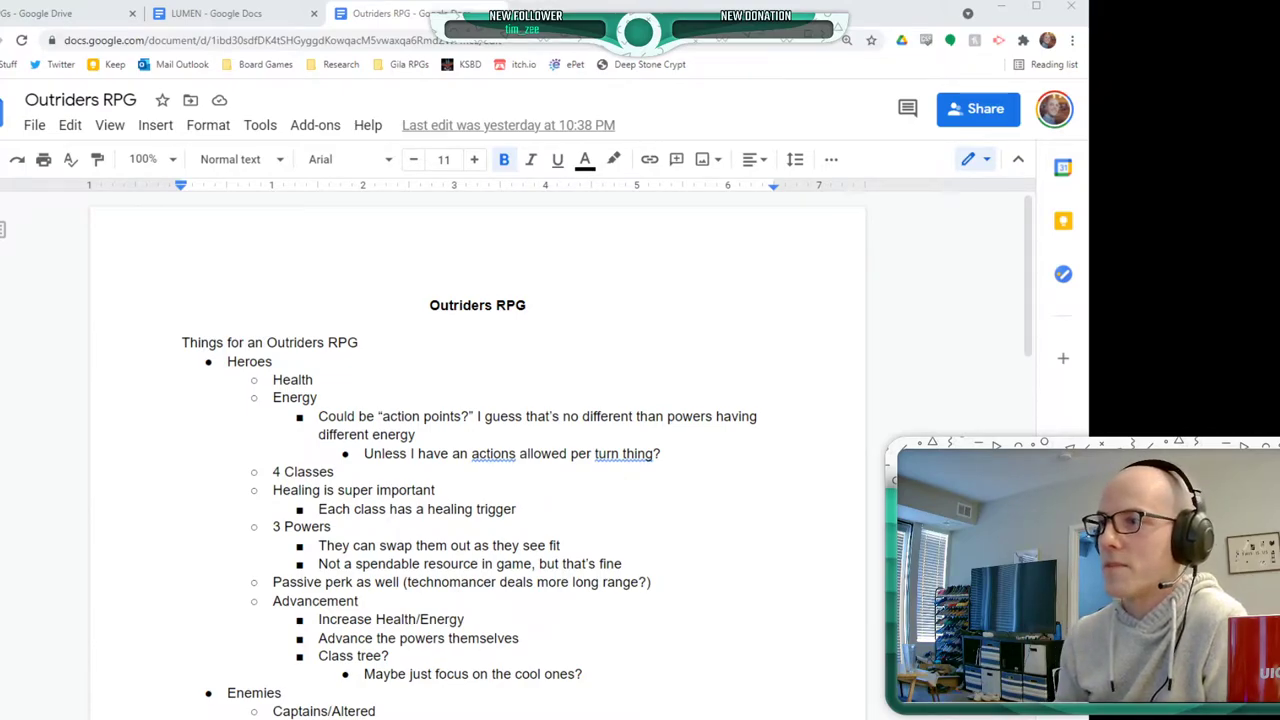
scroll(129, 414, "down", 2)
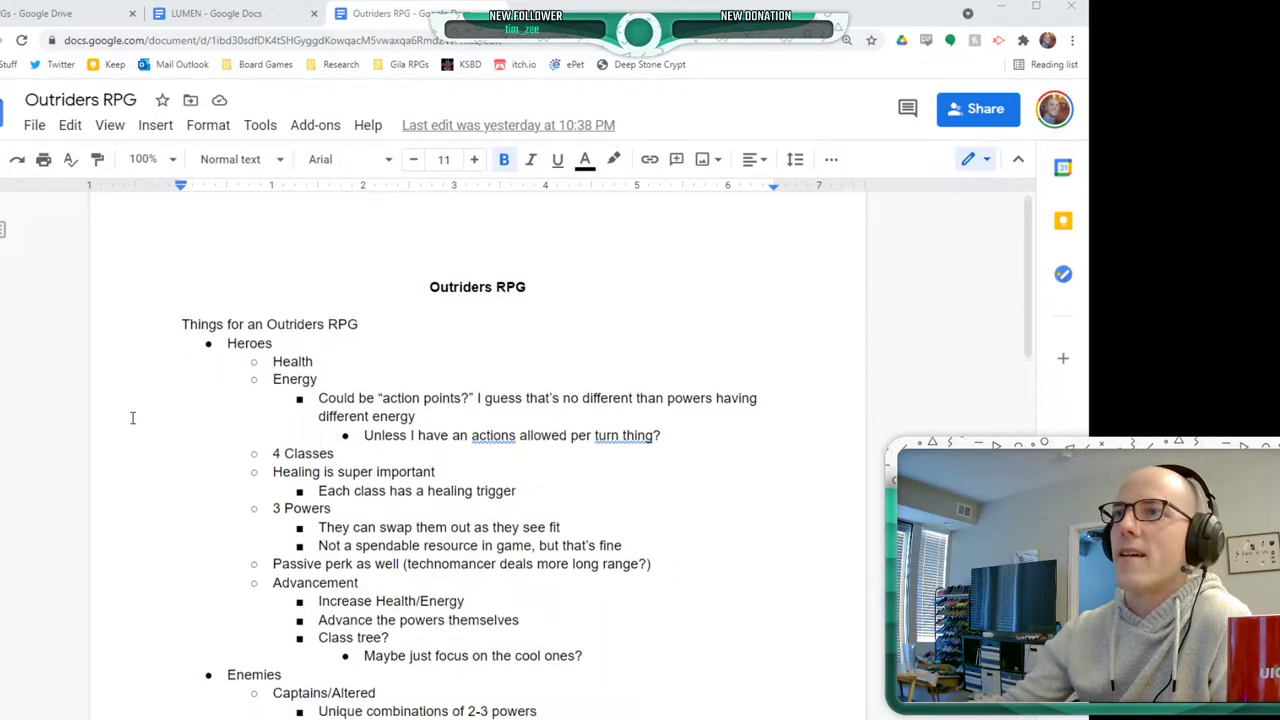
scroll(146, 431, "down", 5)
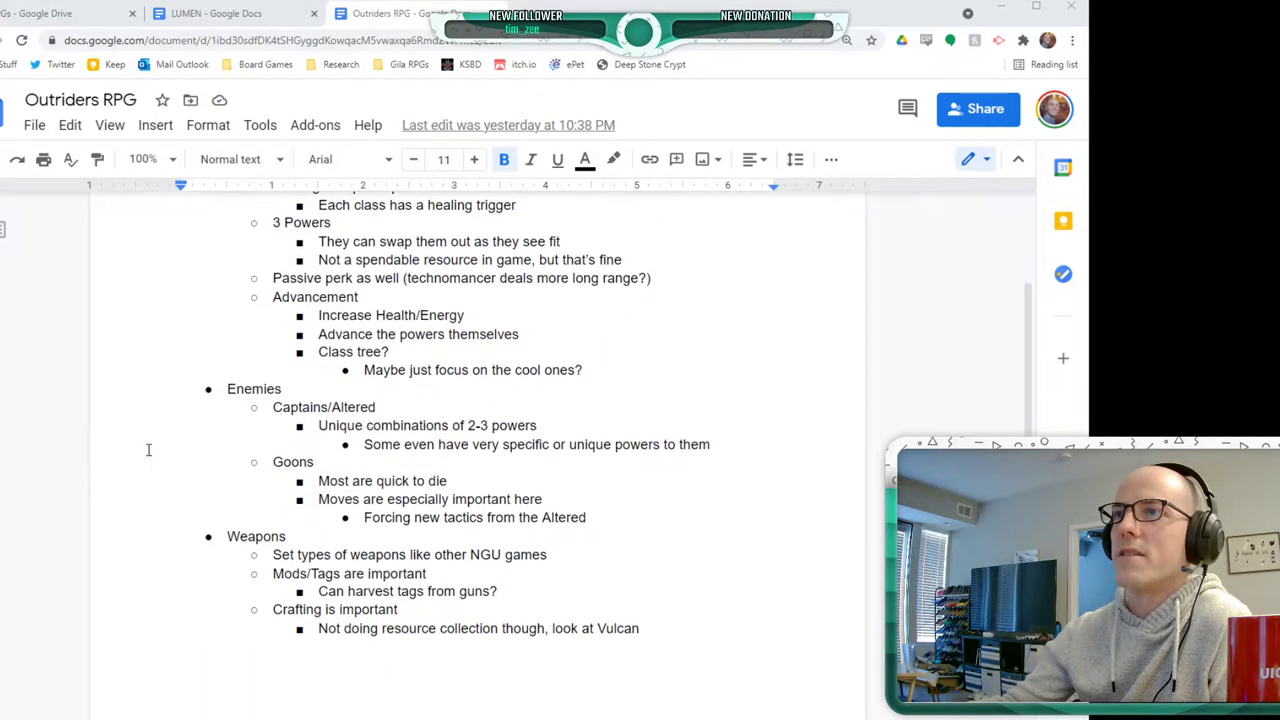
scroll(43, 527, "down", 12)
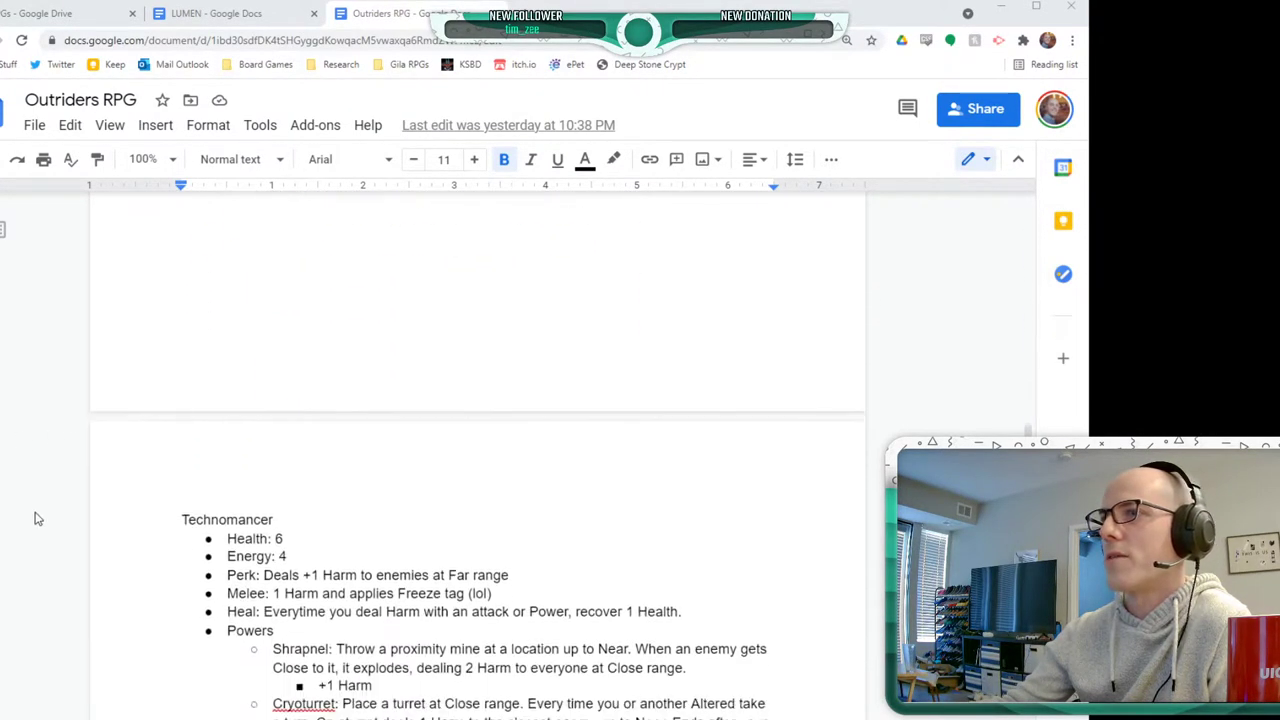
scroll(79, 516, "down", 4)
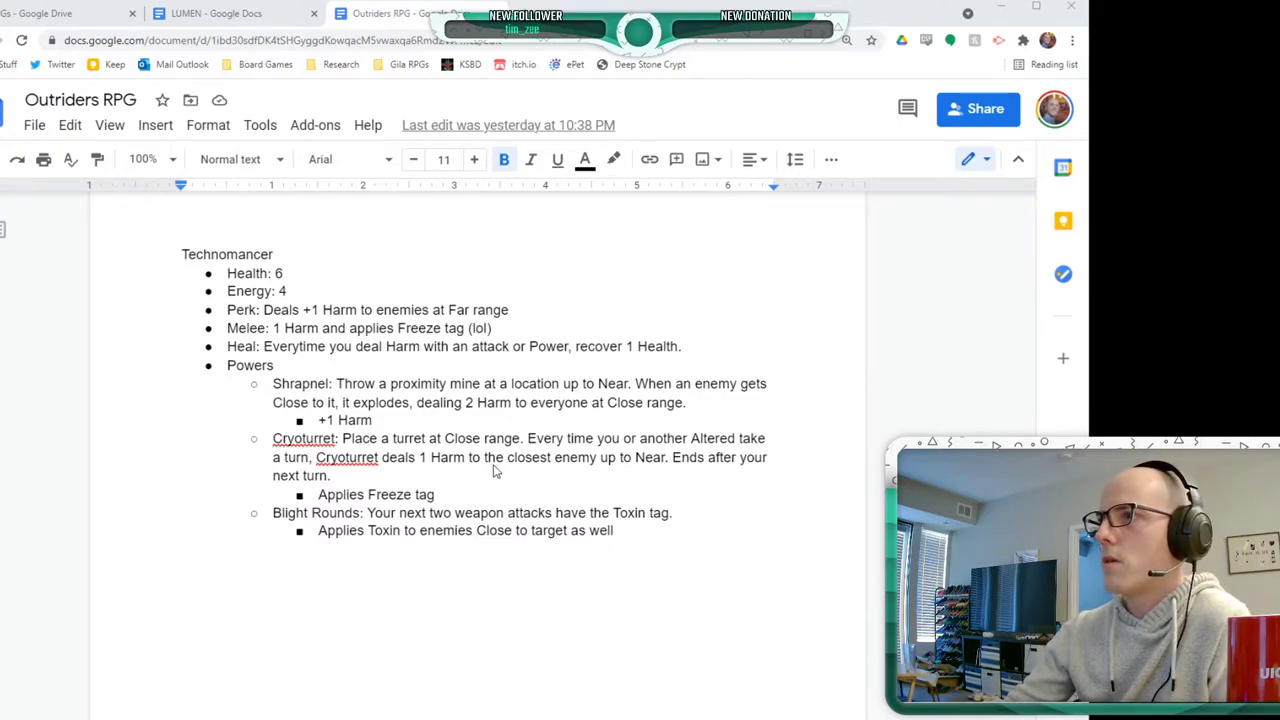
scroll(114, 365, "up", 15)
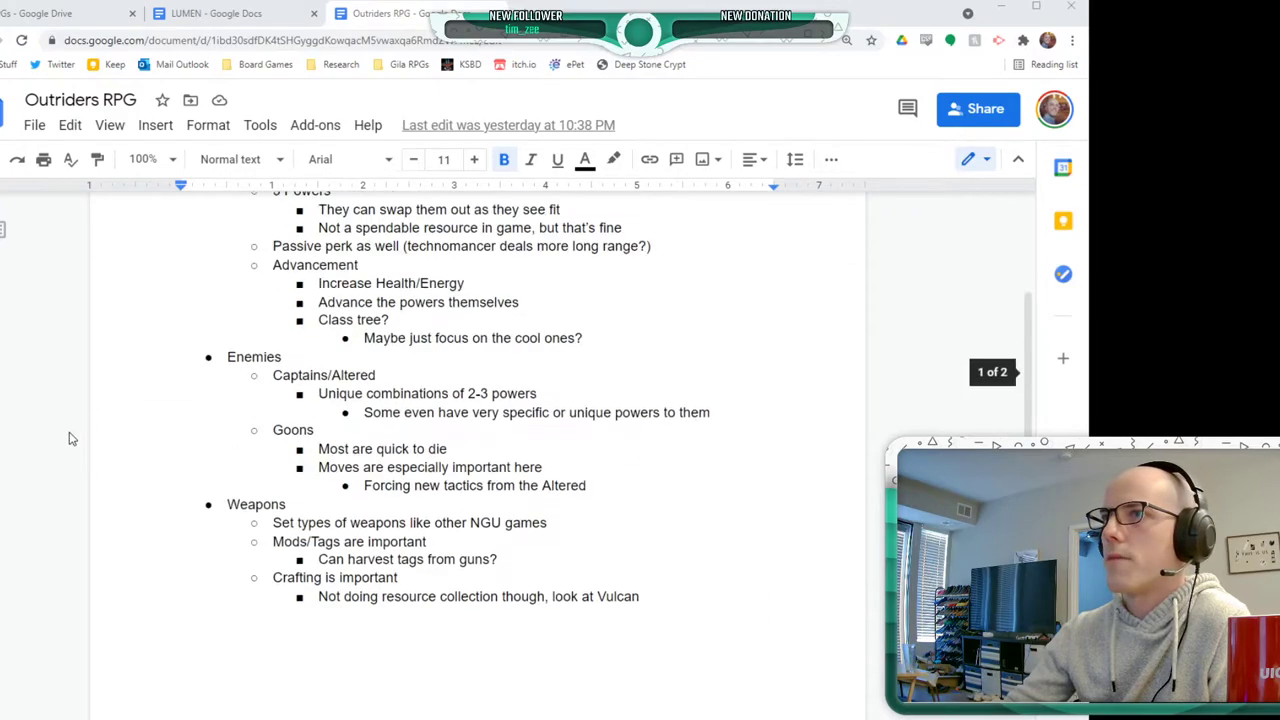
scroll(70, 440, "down", 5)
scroll(70, 440, "up", 3)
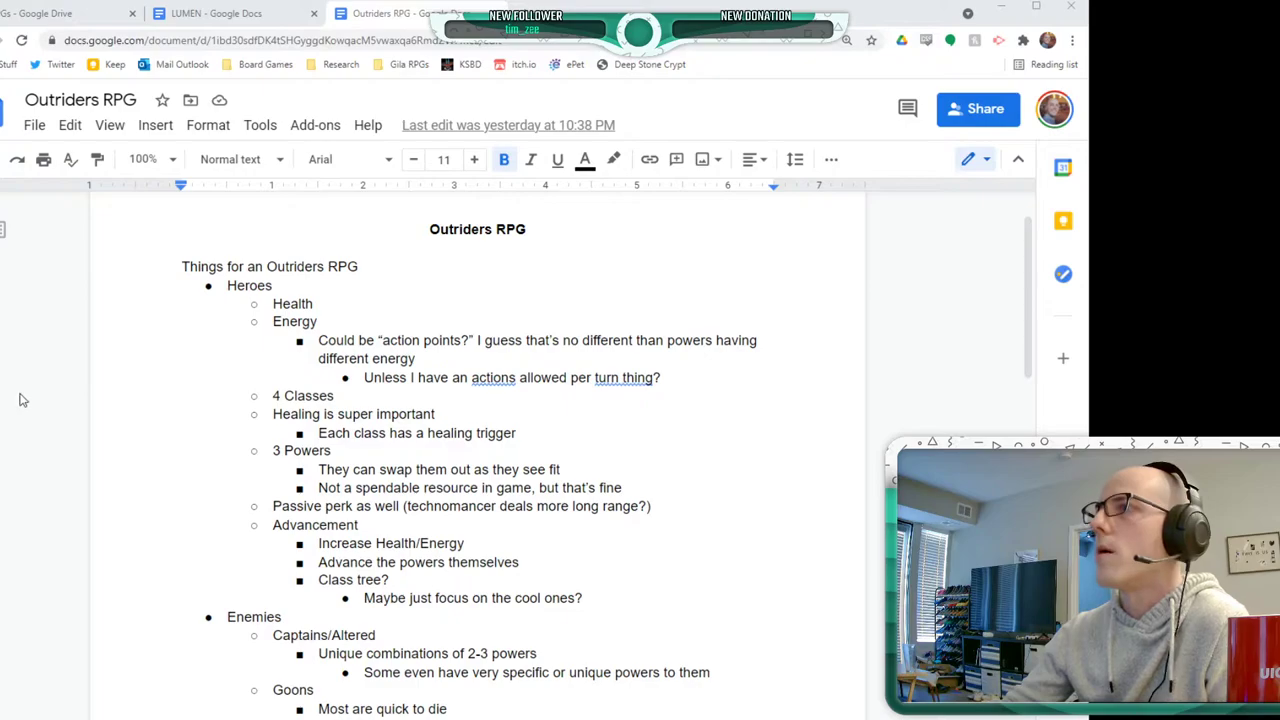
- Back in LUMEN, add bullets 'It's cool' and 'Million video games out there' under Why is it?
left_click(218, 18)
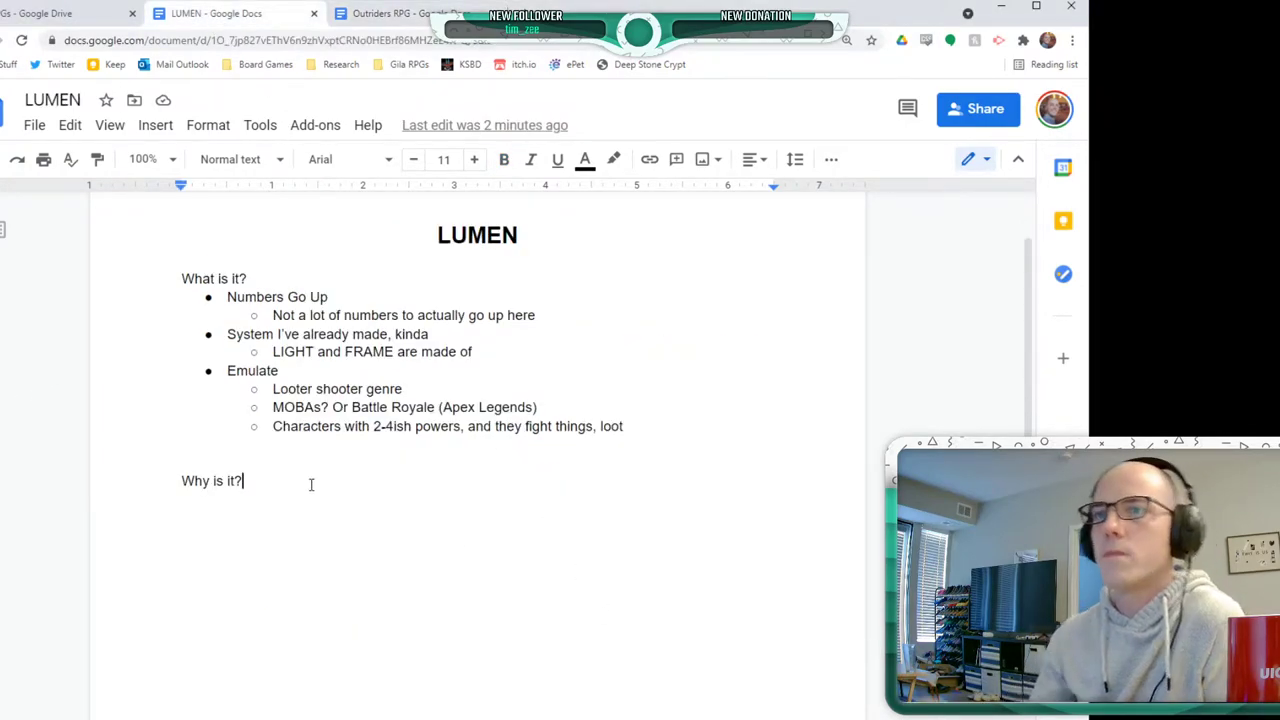
key("Return")
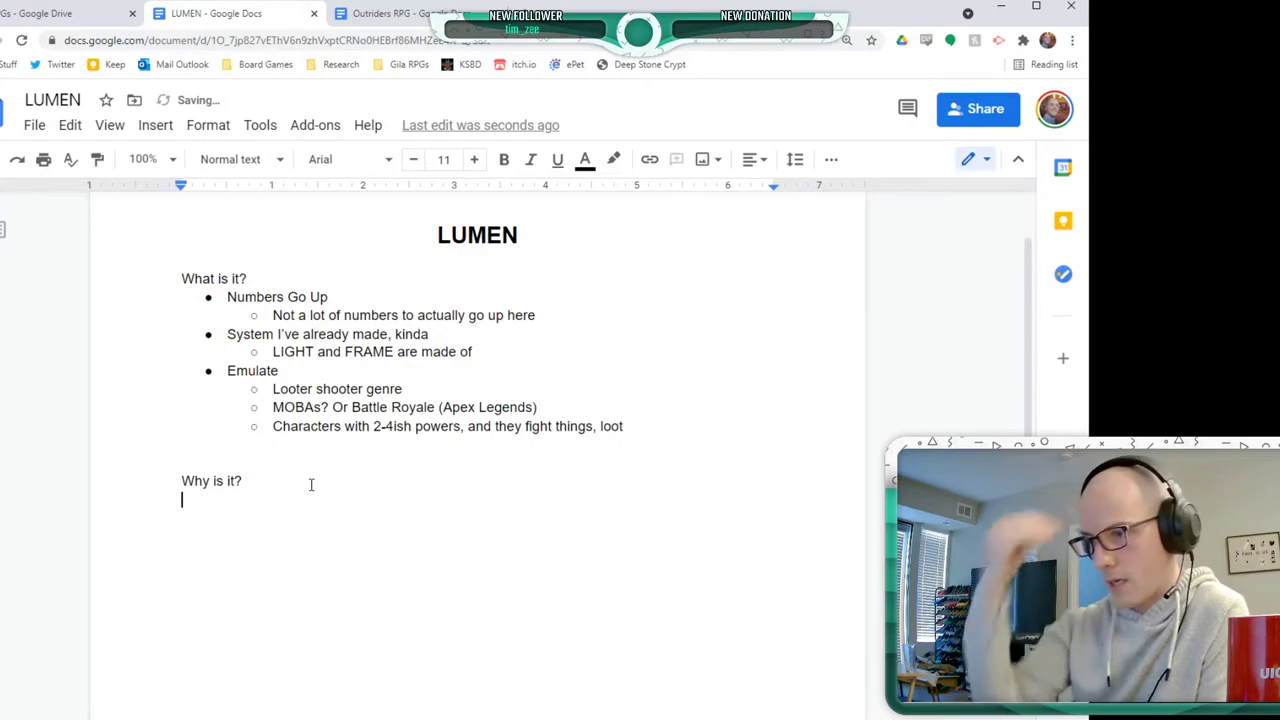
key("ctrl+shift+8")
type("It's cool")
key("Return")
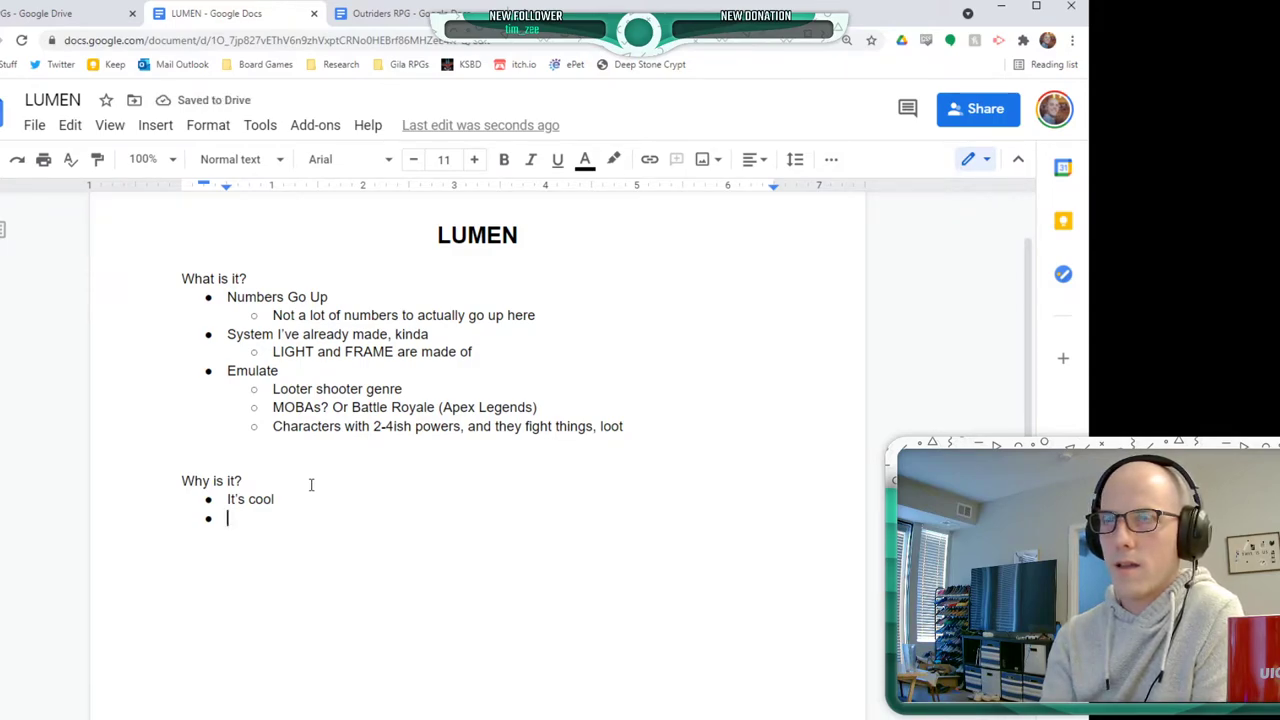
type("Million vid")
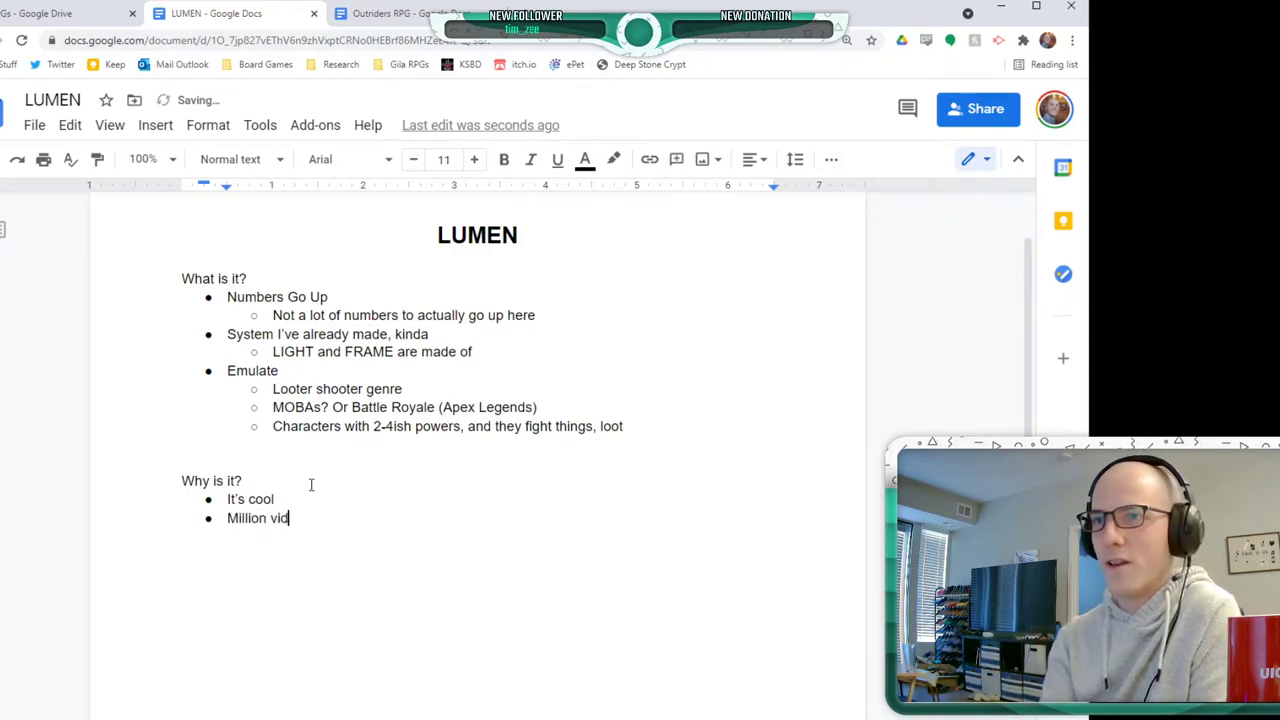
type("eo games out t")
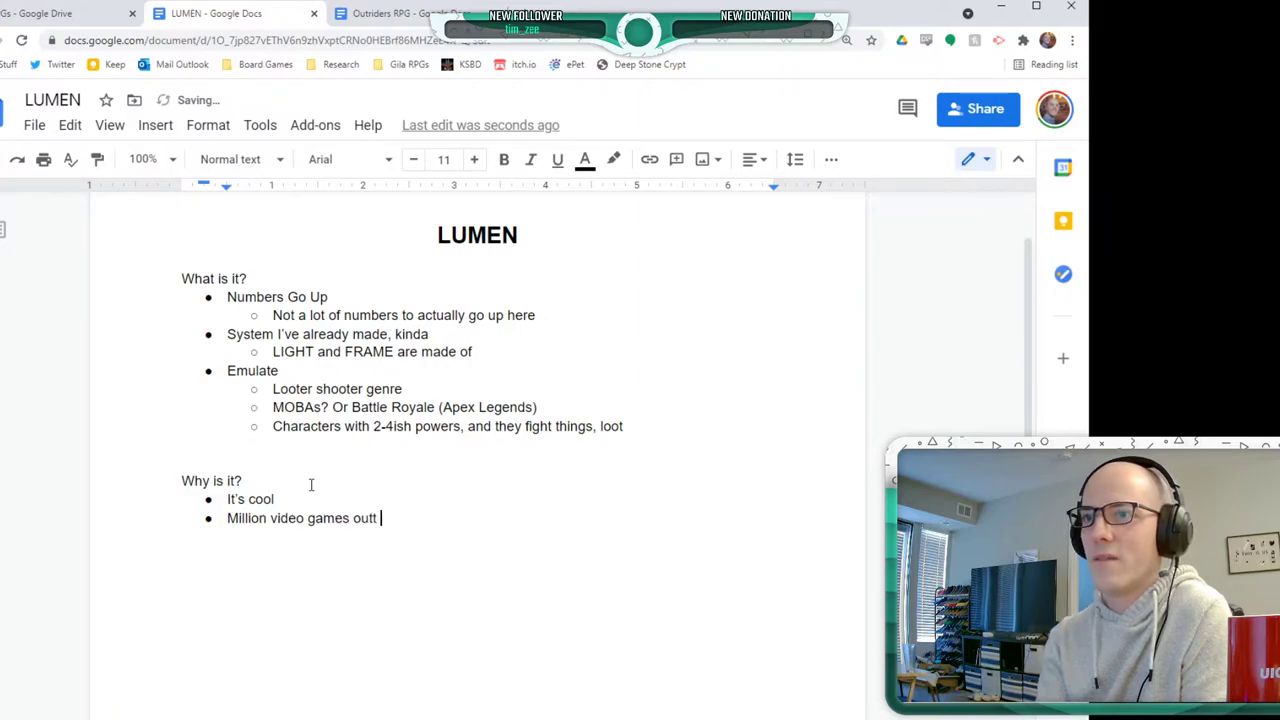
type("here")
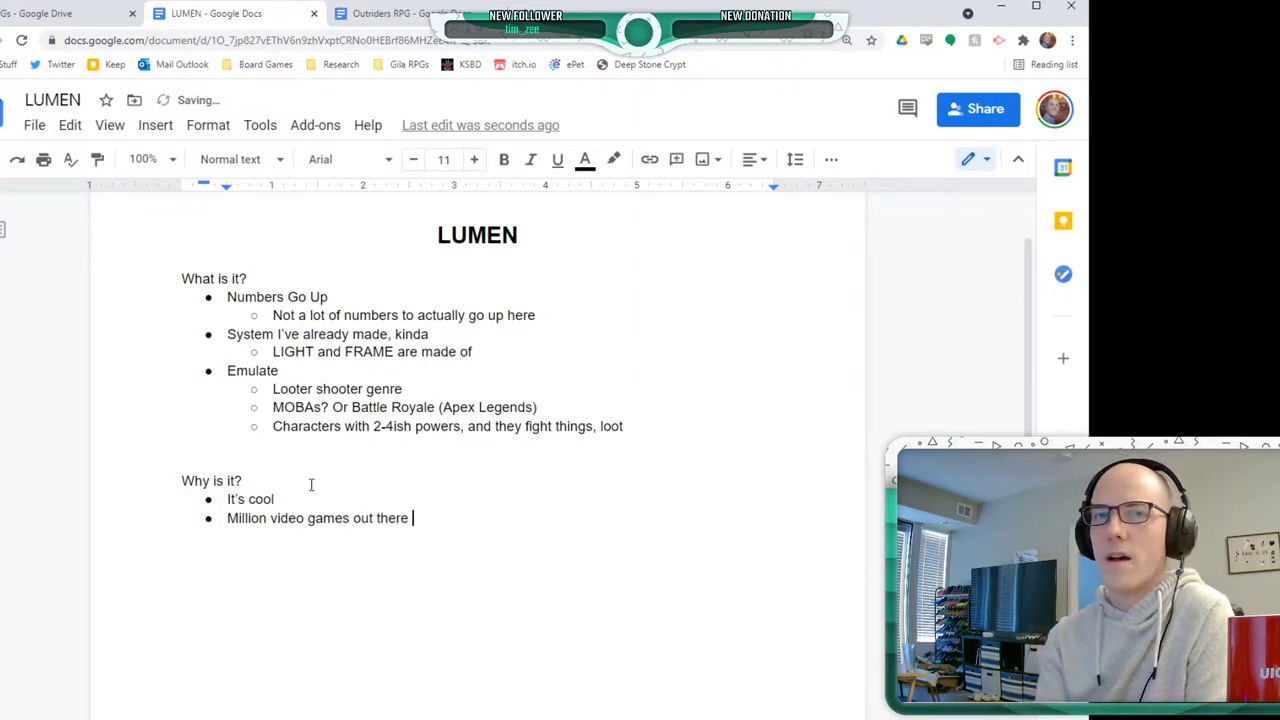
- Add the indented sub-bullet 'Dont want them to be 5e games', then leave the list
key("Return")
key("Tab")
type("Dont want them to be 5e games")
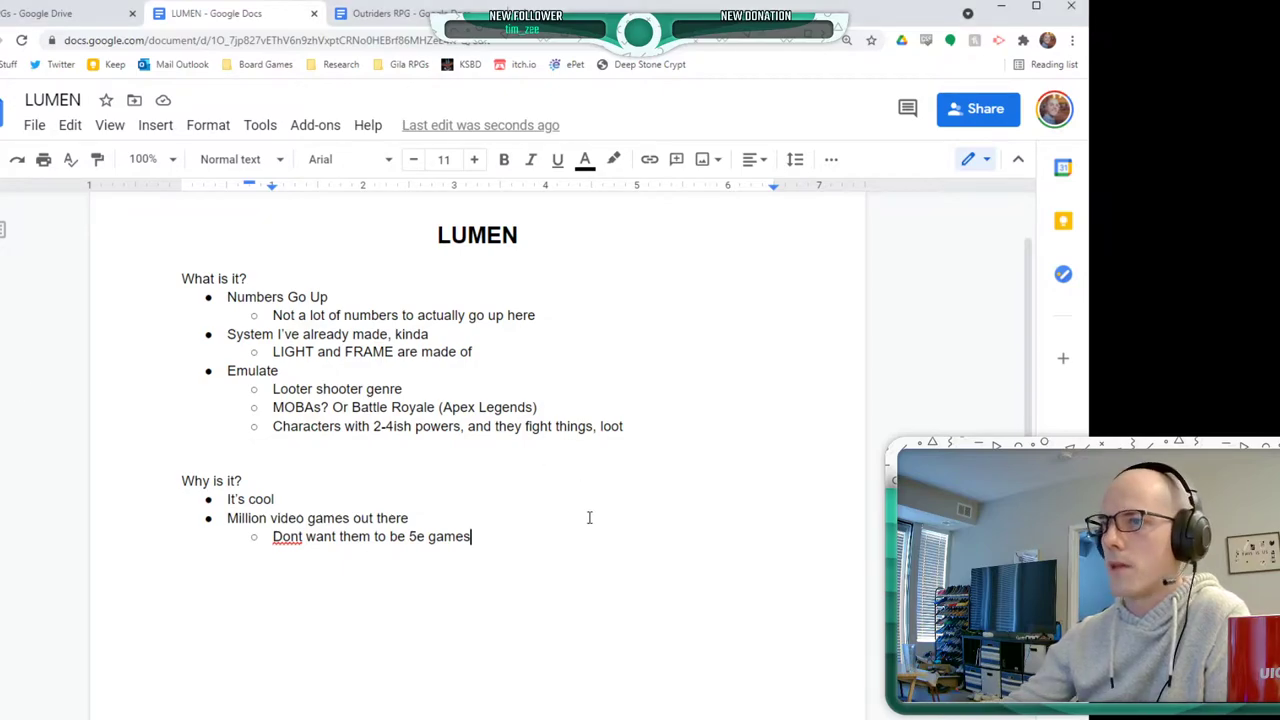
scroll(587, 523, "down", 2)
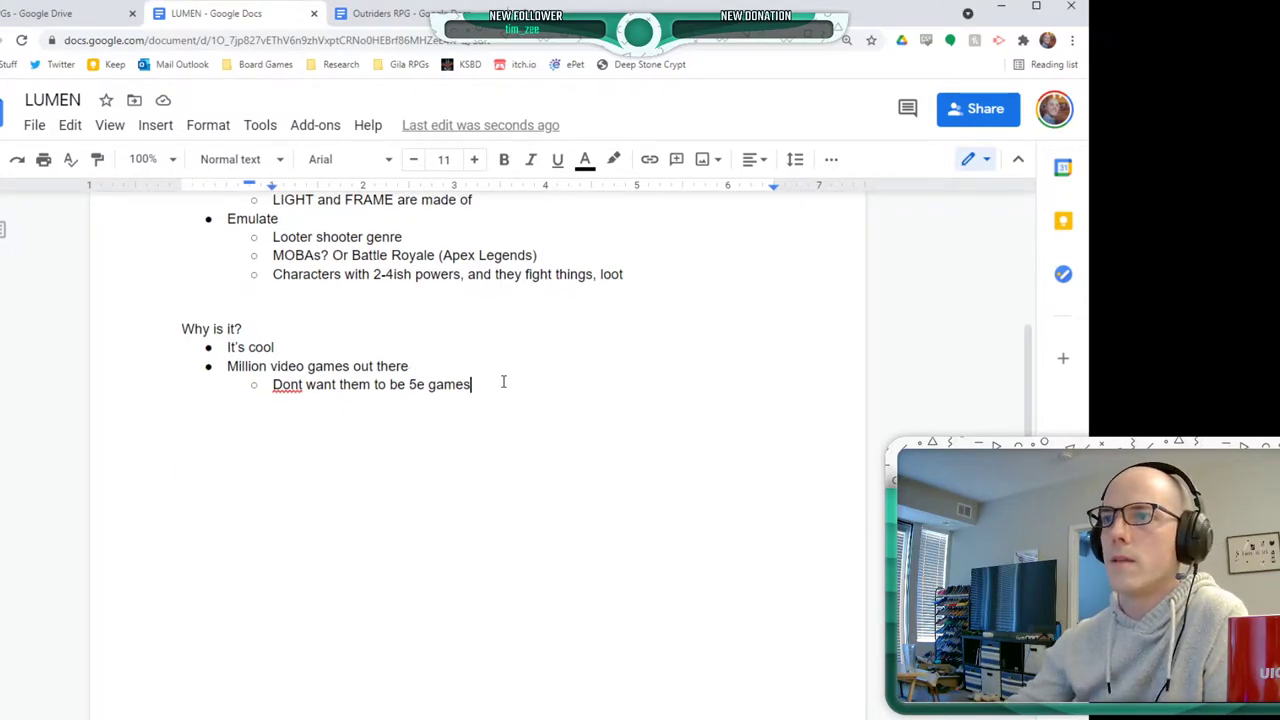
key("Return")
key("Return")
key("Return")
key("Return")
key("Return")
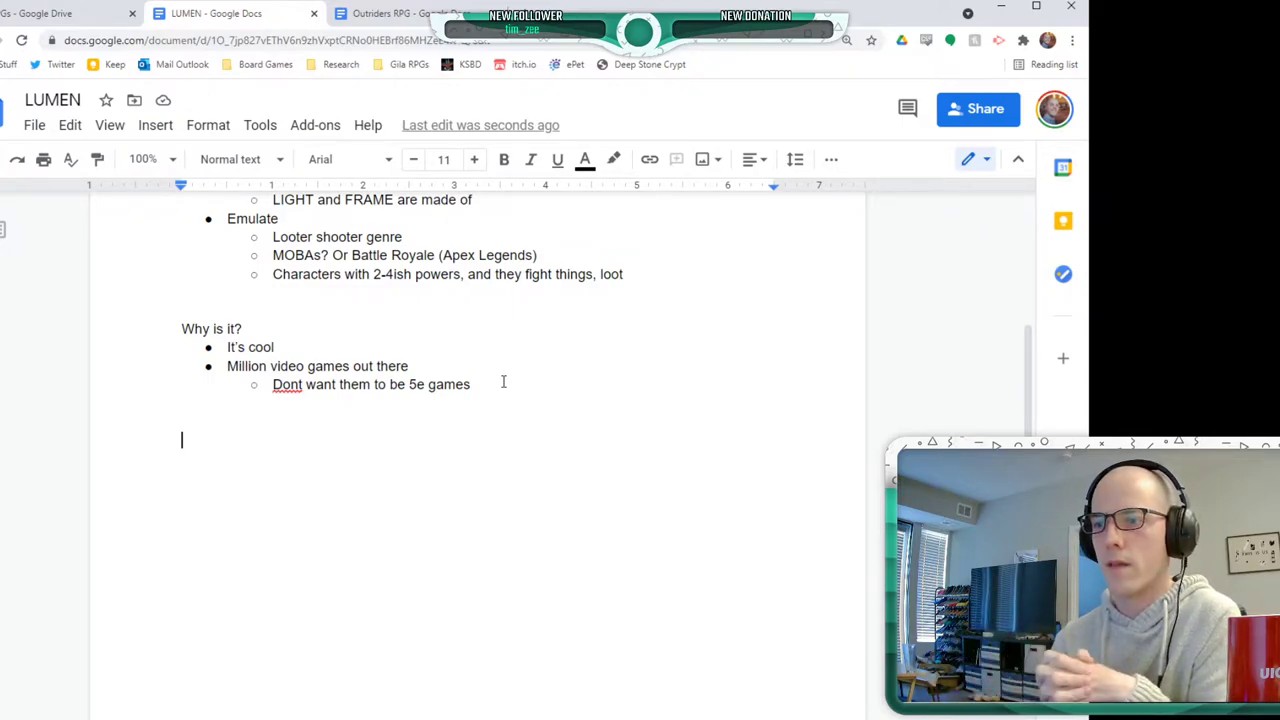
- Type the 'What We Need' heading with bullets Classes, Enemies, Combat and Loot
type("What We Need")
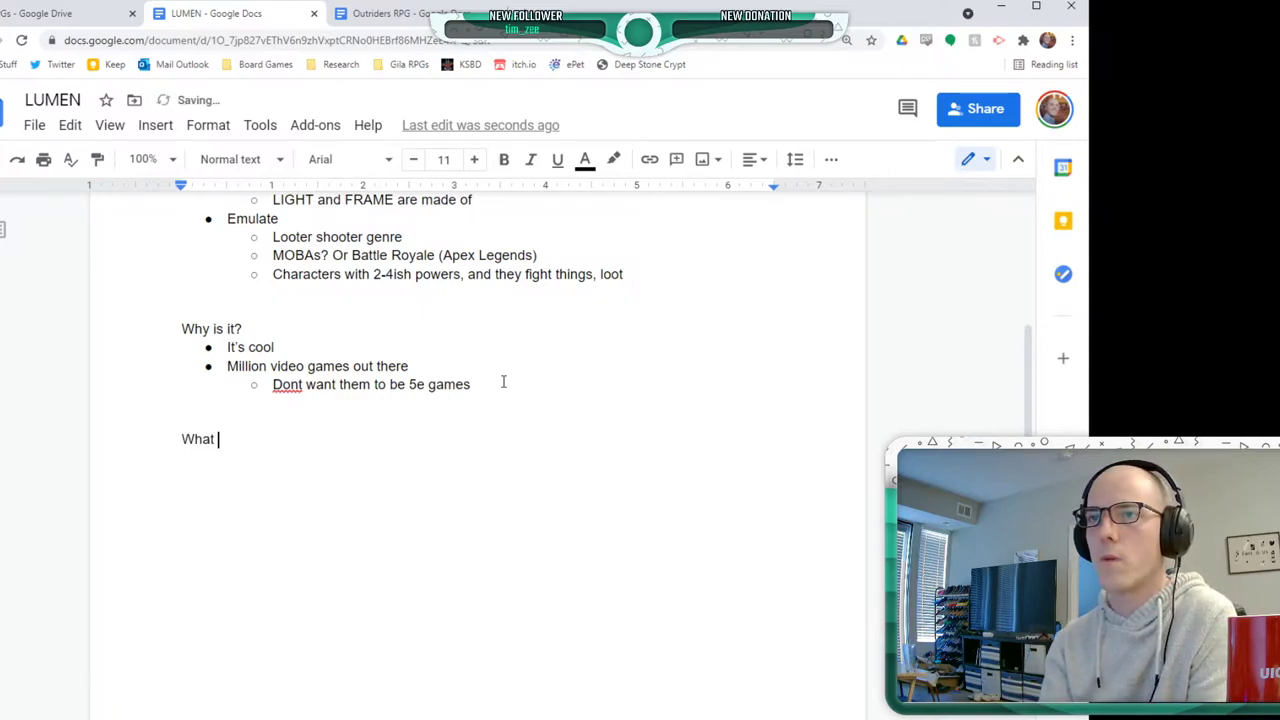
key("Return")
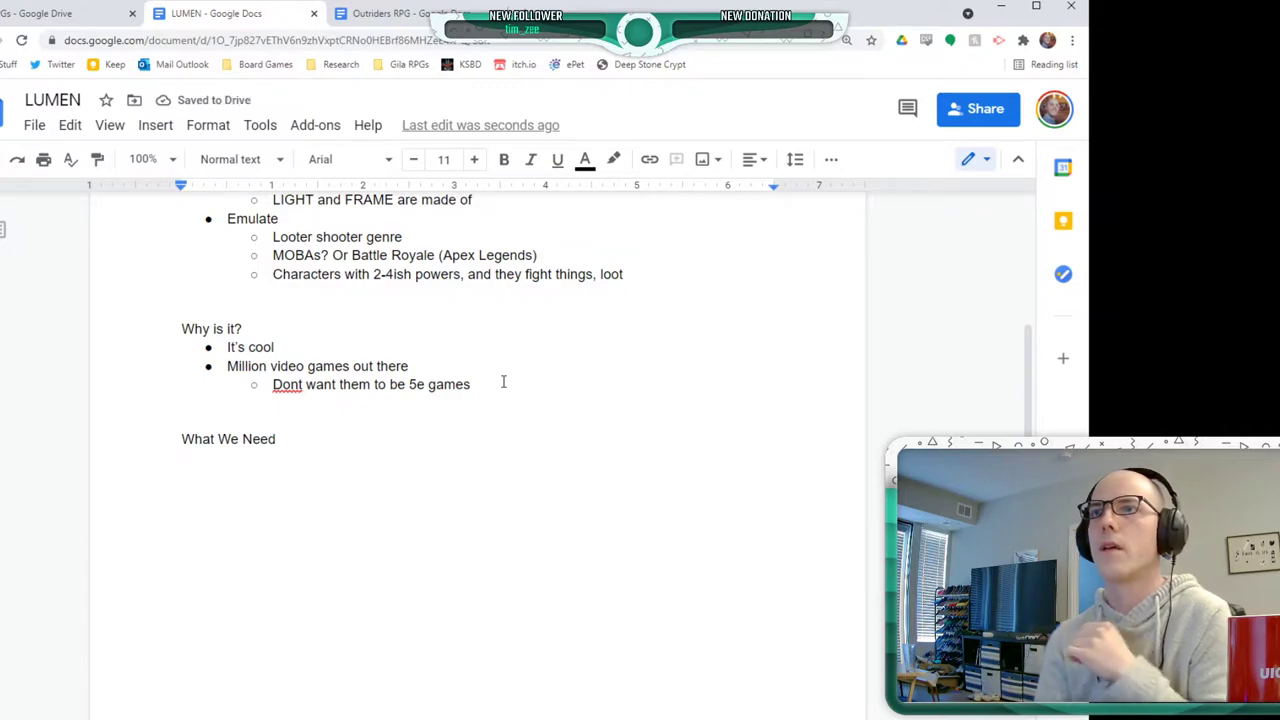
key("ctrl+shift+8")
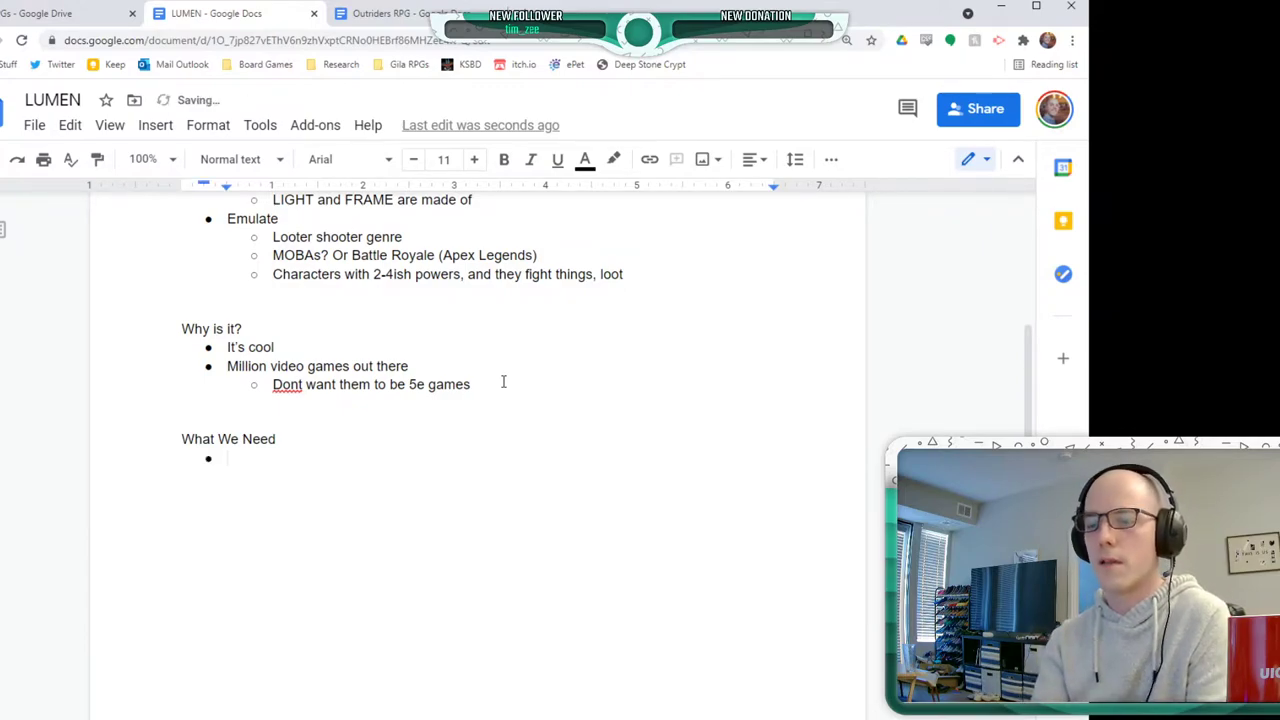
type("Classes")
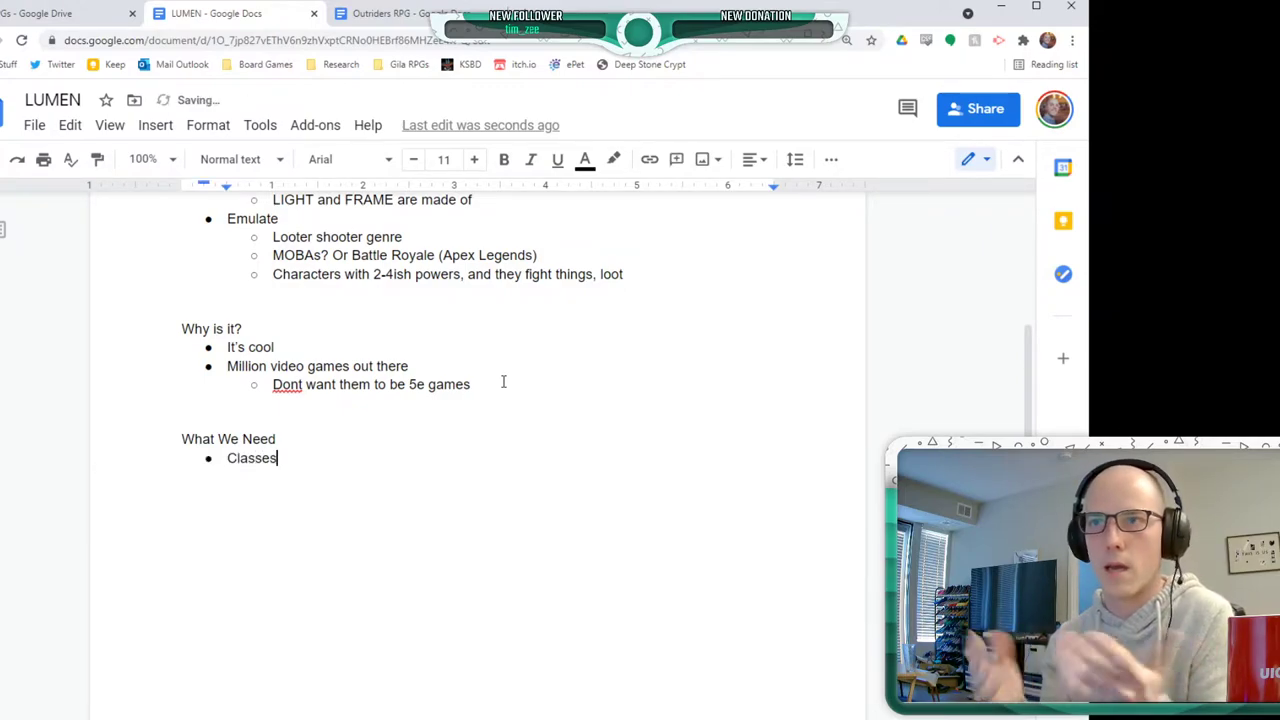
key("Return")
type("Enemy")
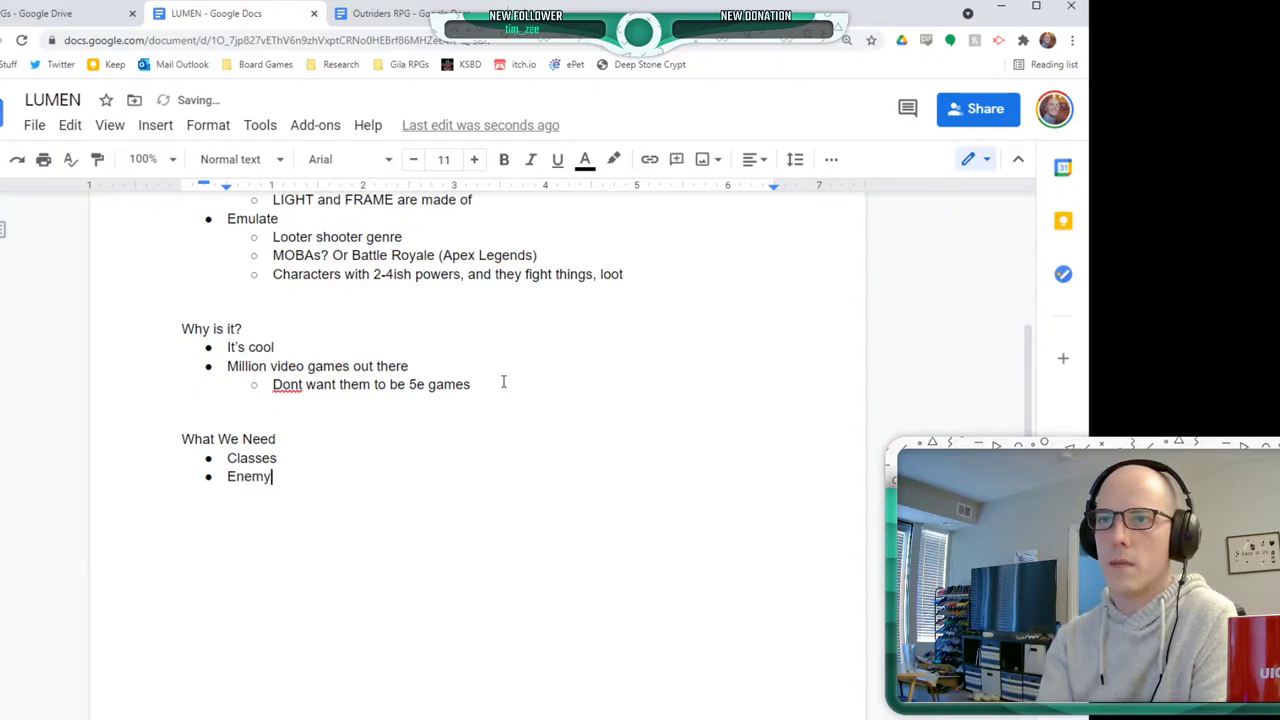
key("BackSpace")
type("ies")
key("Return")
type("Combat")
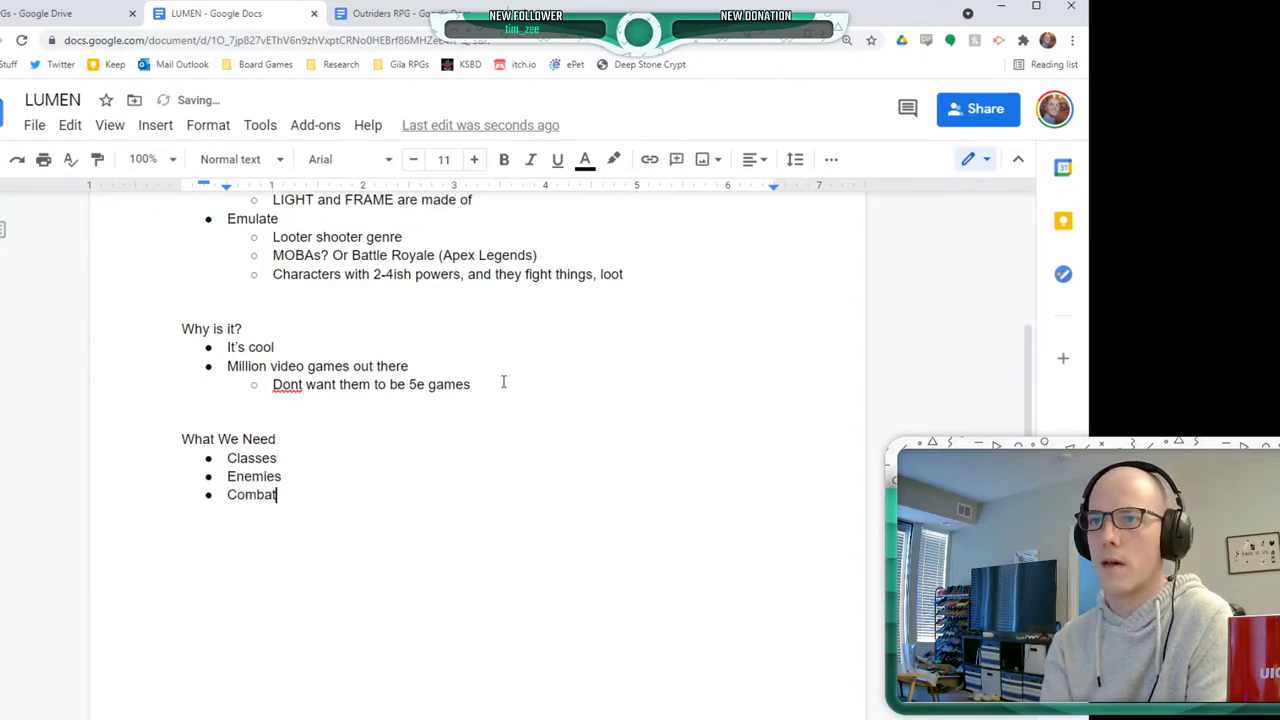
key("Return")
type("Loot")
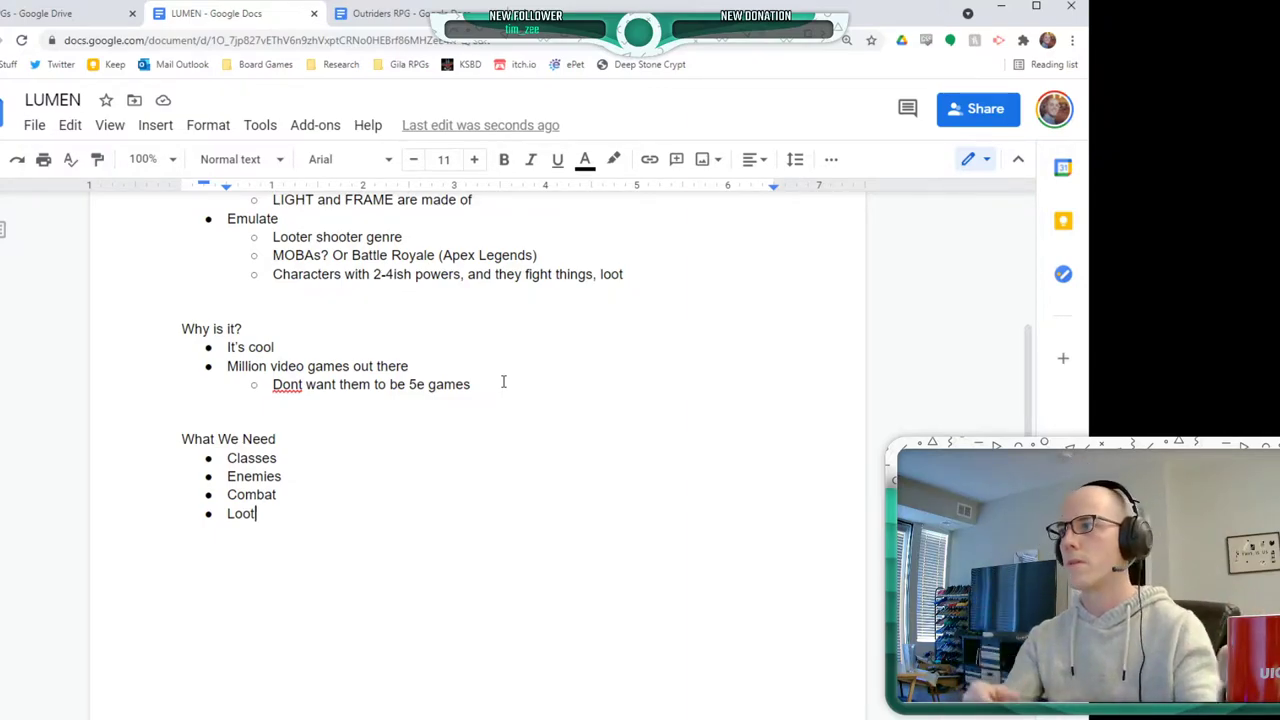
- Add a 'Tags' sub-point under Loot, then start a new top-level bullet
key("Return")
key("Tab")
type("Tags")
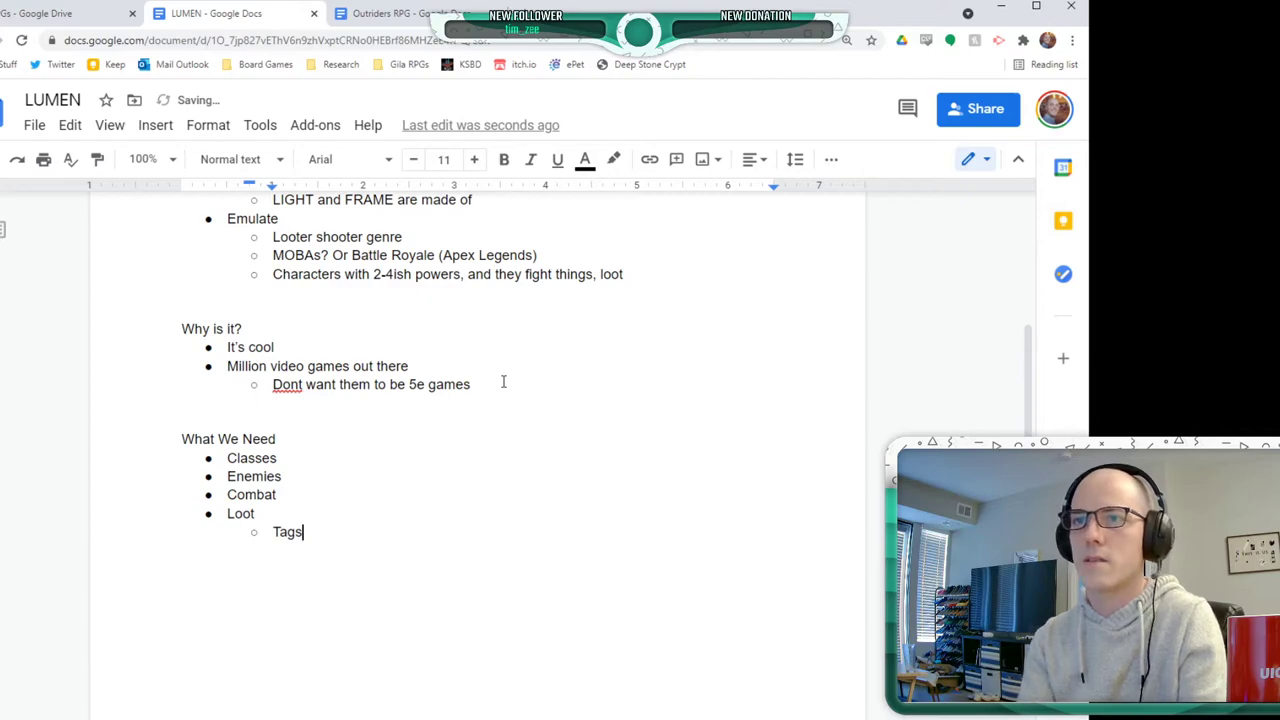
key("Return")
key("shift+Tab")
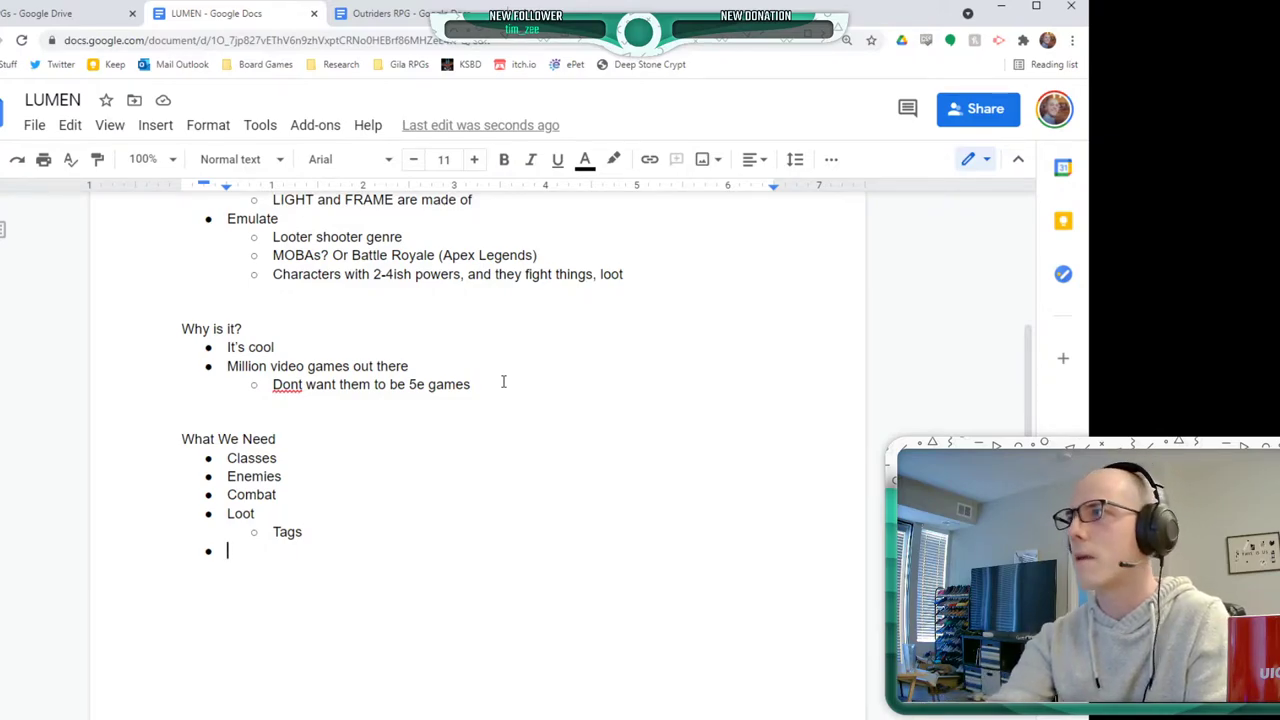
- Add the bullet 'Tight gameplay loop' with sub-note 'Is it sandbox friendly? I don't know'
key("alt+Tab")
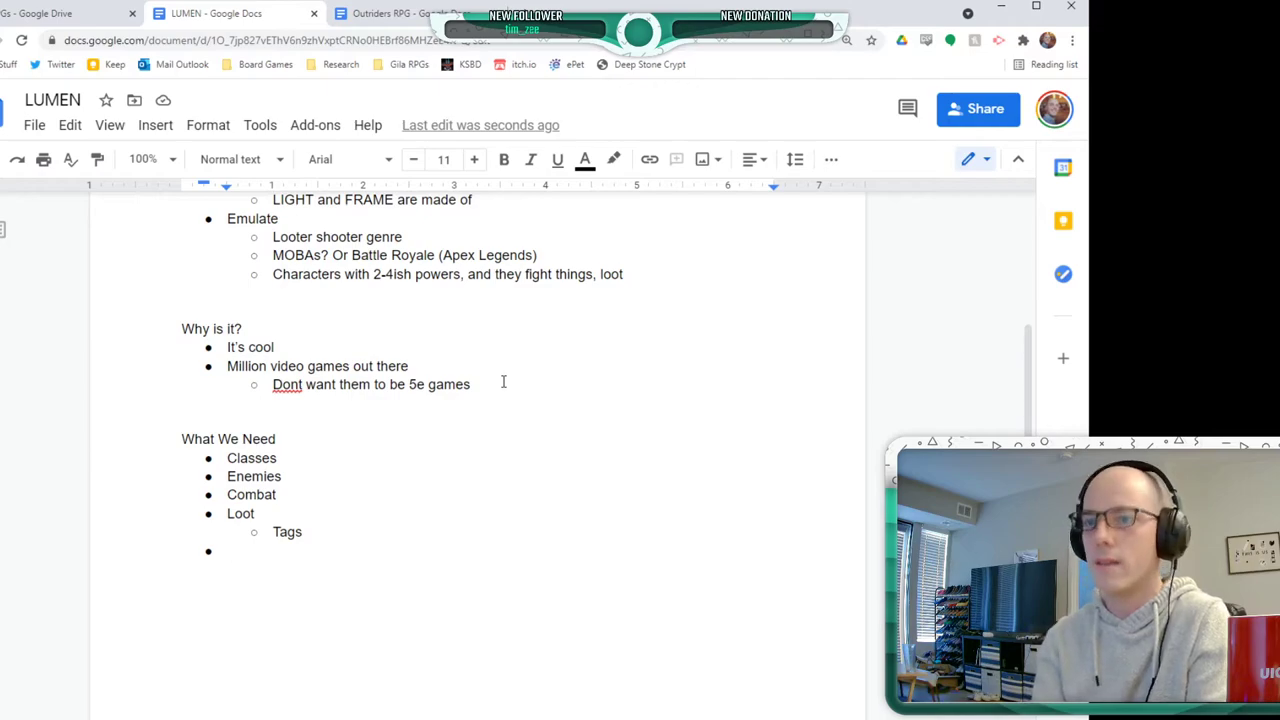
type("Tight gameplay loop")
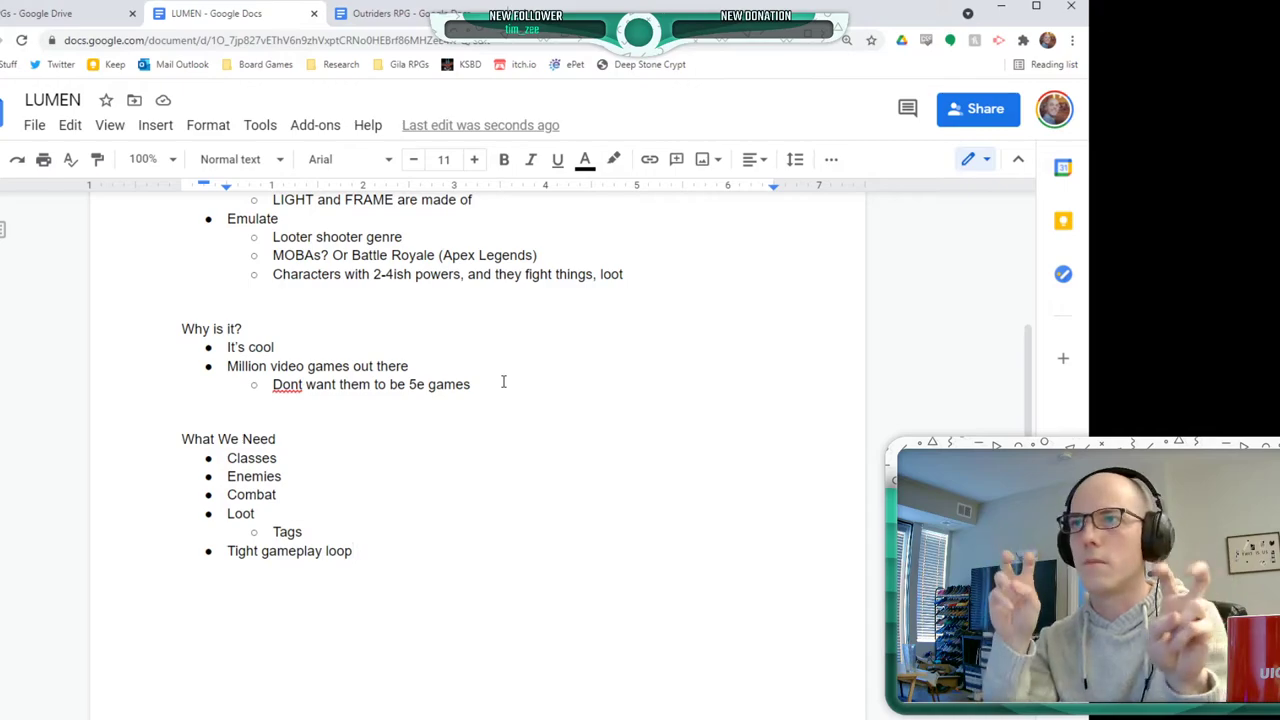
key("Return")
key("Tab")
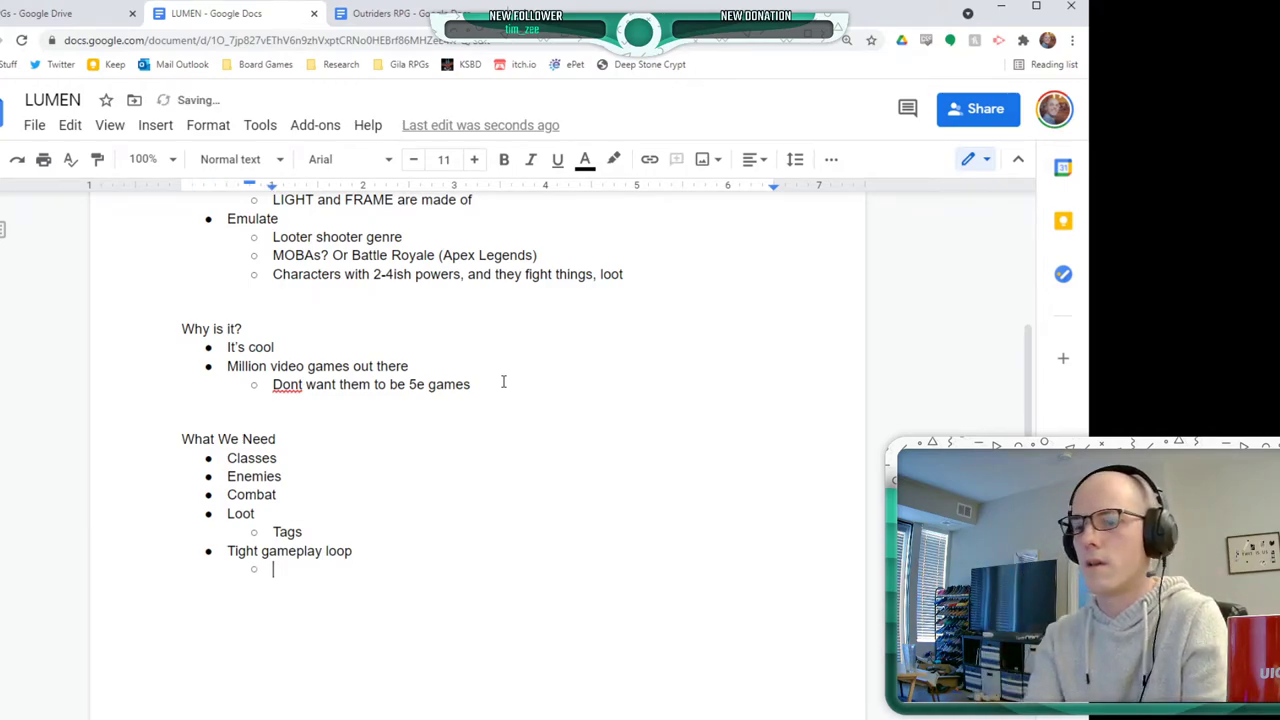
type("Is it san")
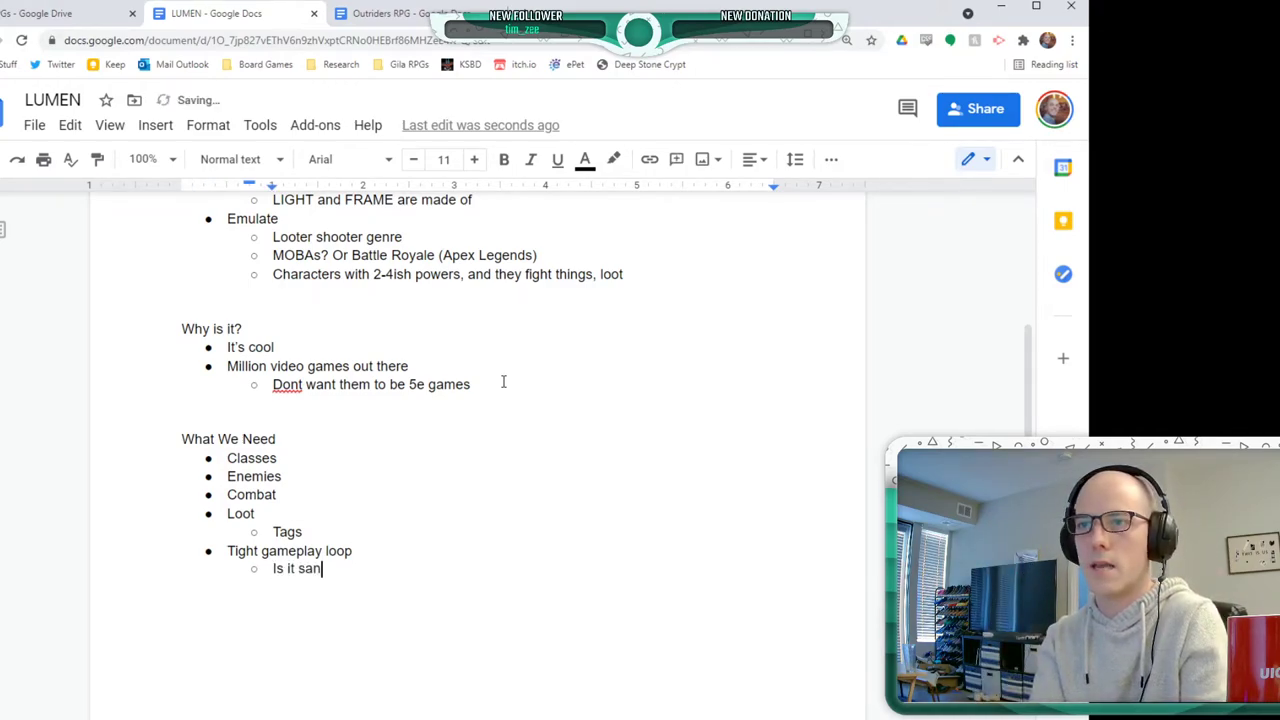
type("dbox fir")
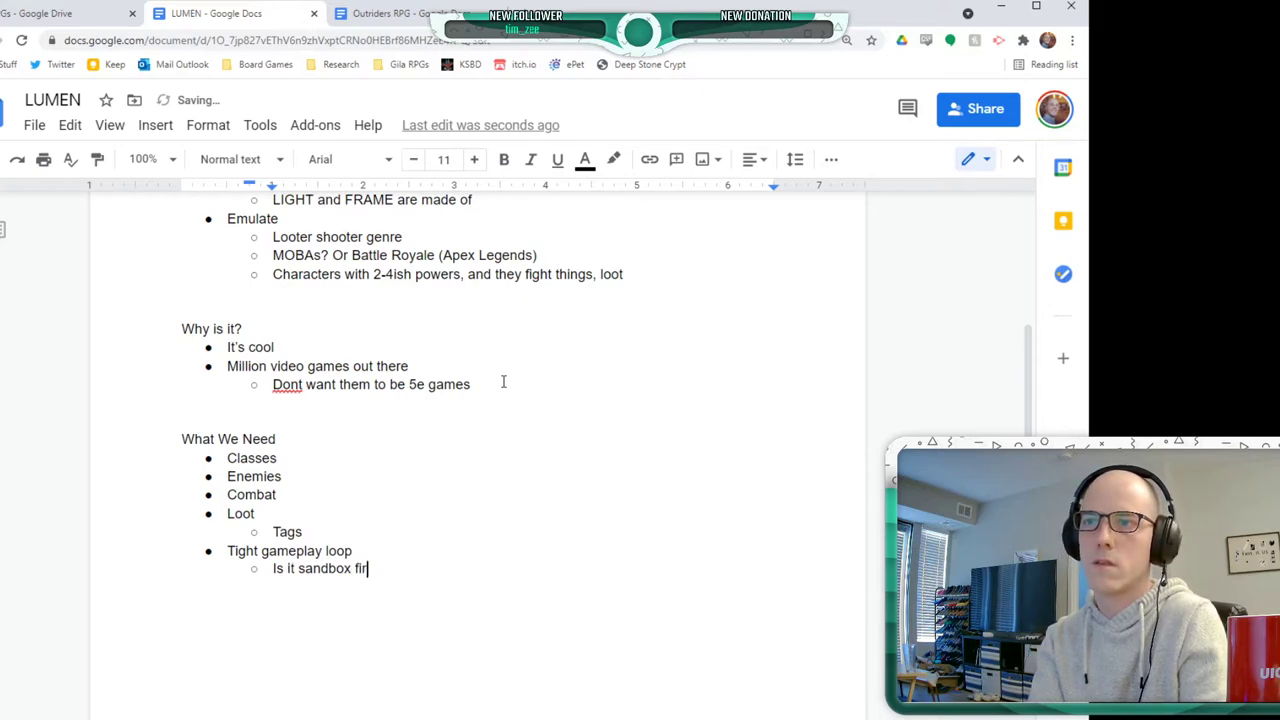
key("BackSpace")
key("BackSpace")
type("riendly? ")
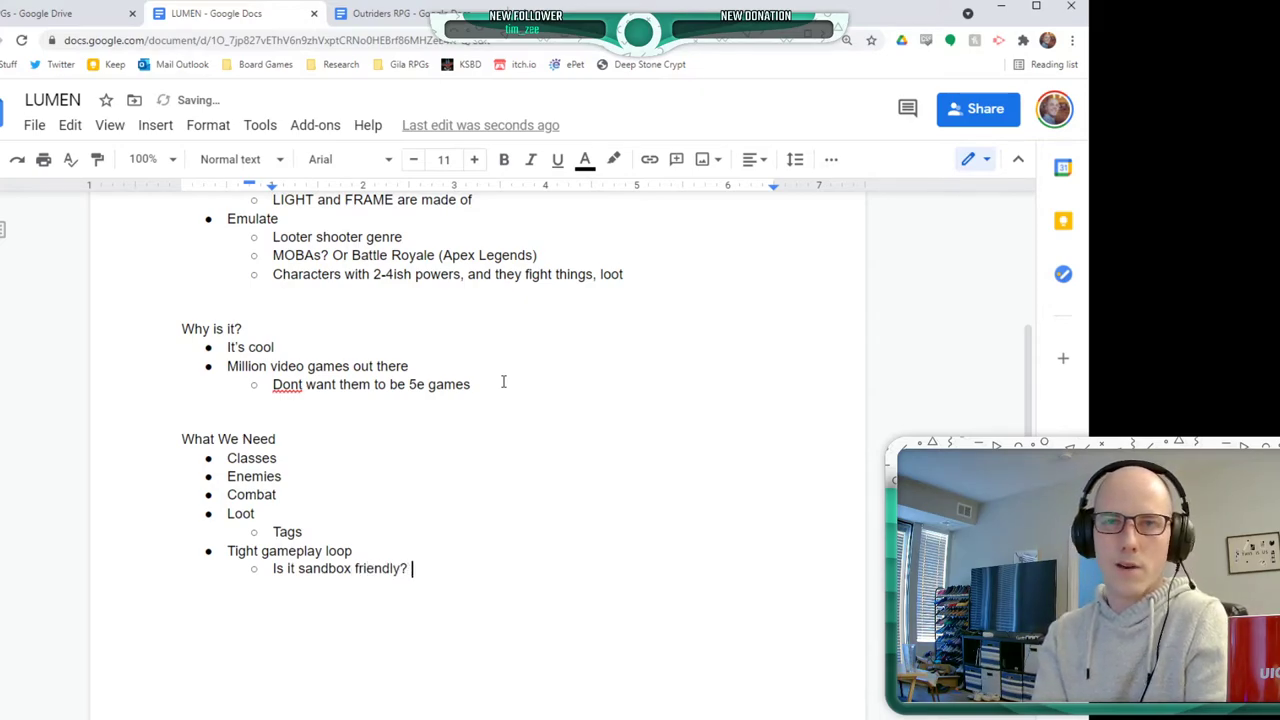
type("I don't know,")
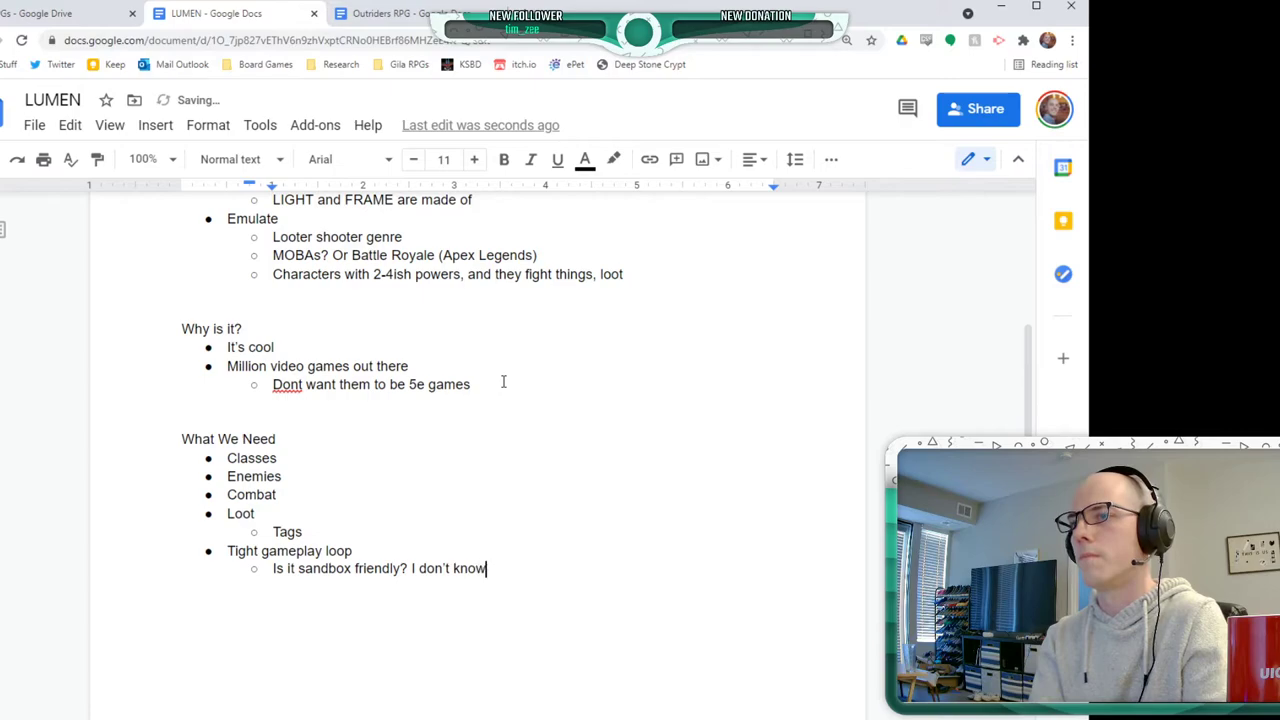
key("BackSpace")
key("BackSpace")
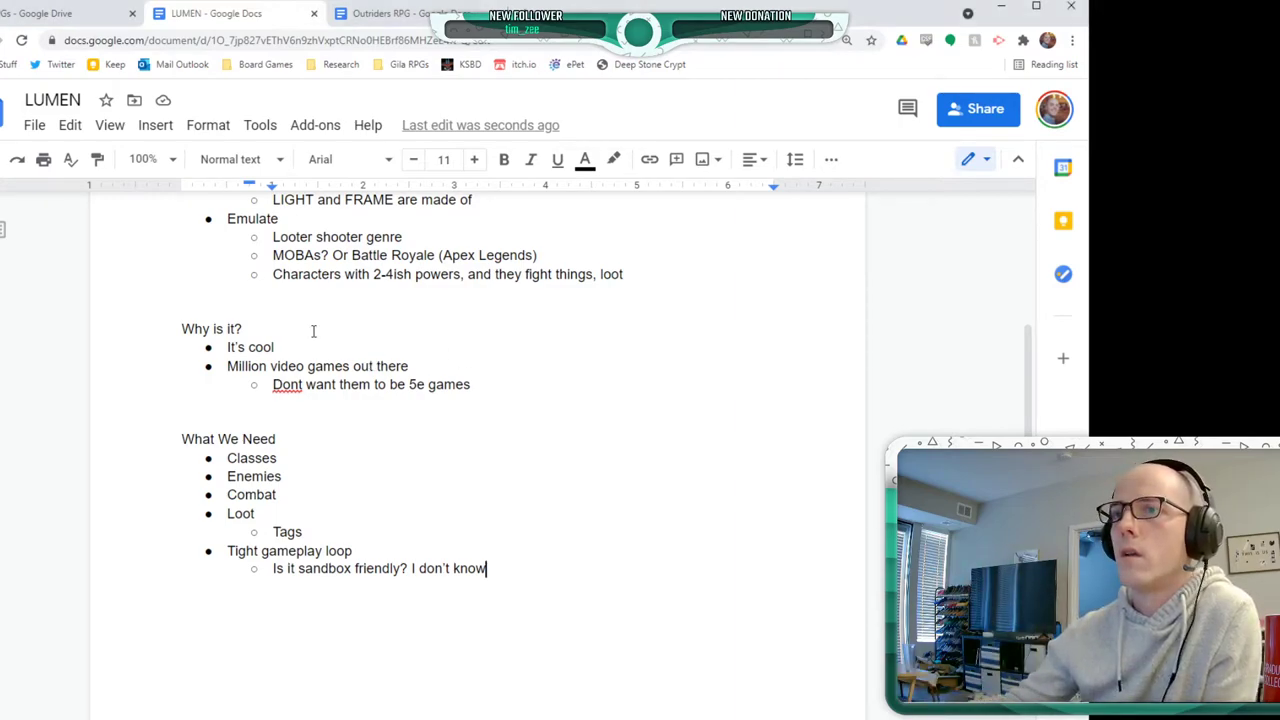
- Above What We Need, start a Goal line about emulating the looter shooter genre
left_click(186, 405)
key("Return")
key("Return")
type("Goal: Make a system that emulates the looter shooter genre (and ")
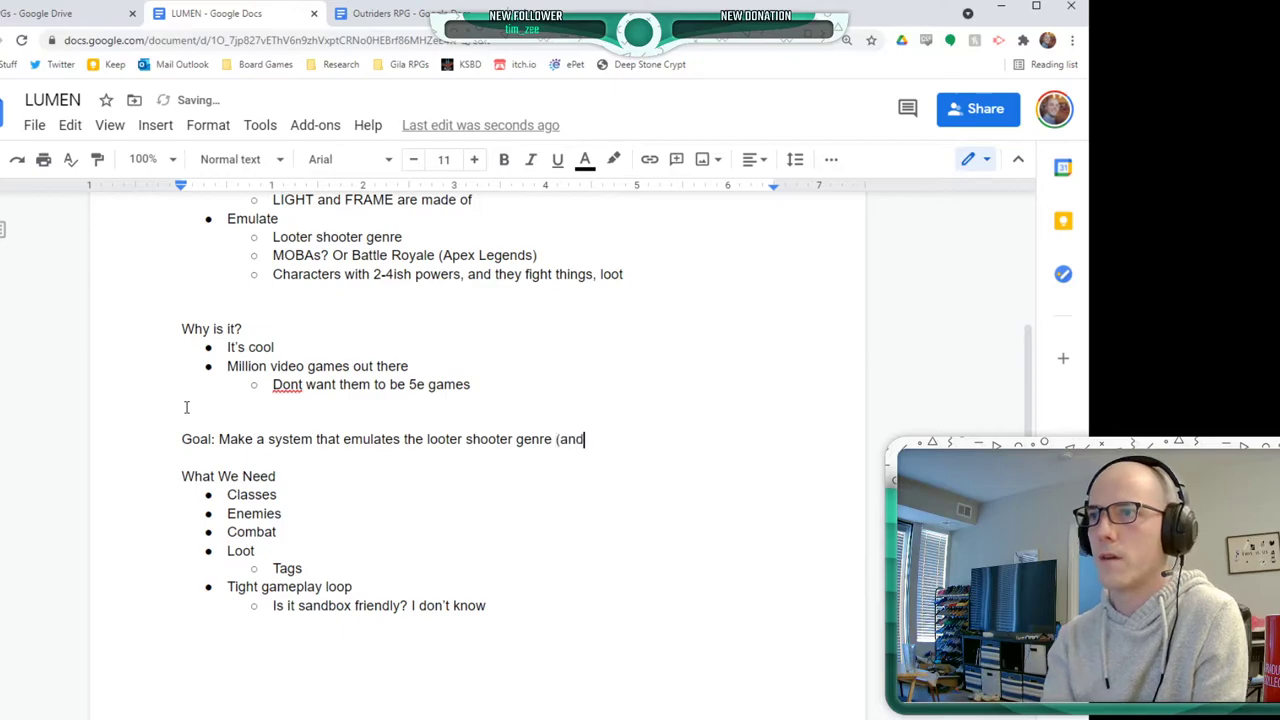
type("it's friends")
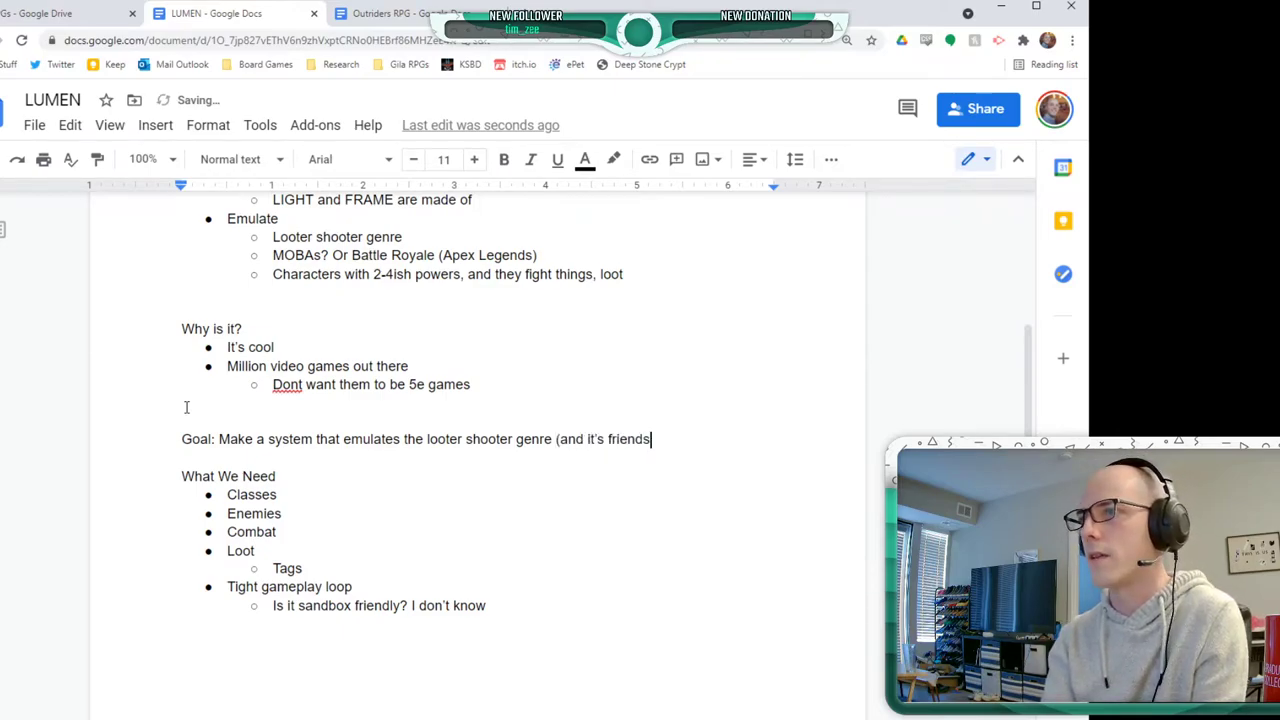
type(")")
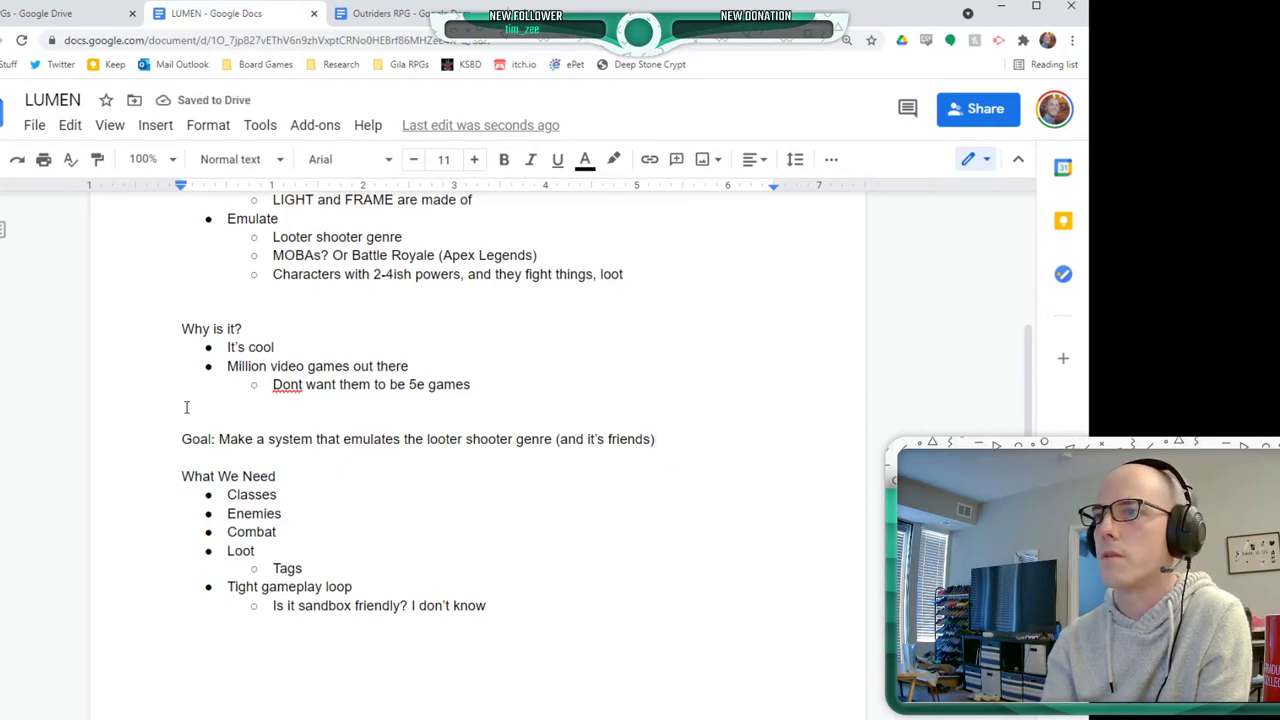
type(" in a rule")
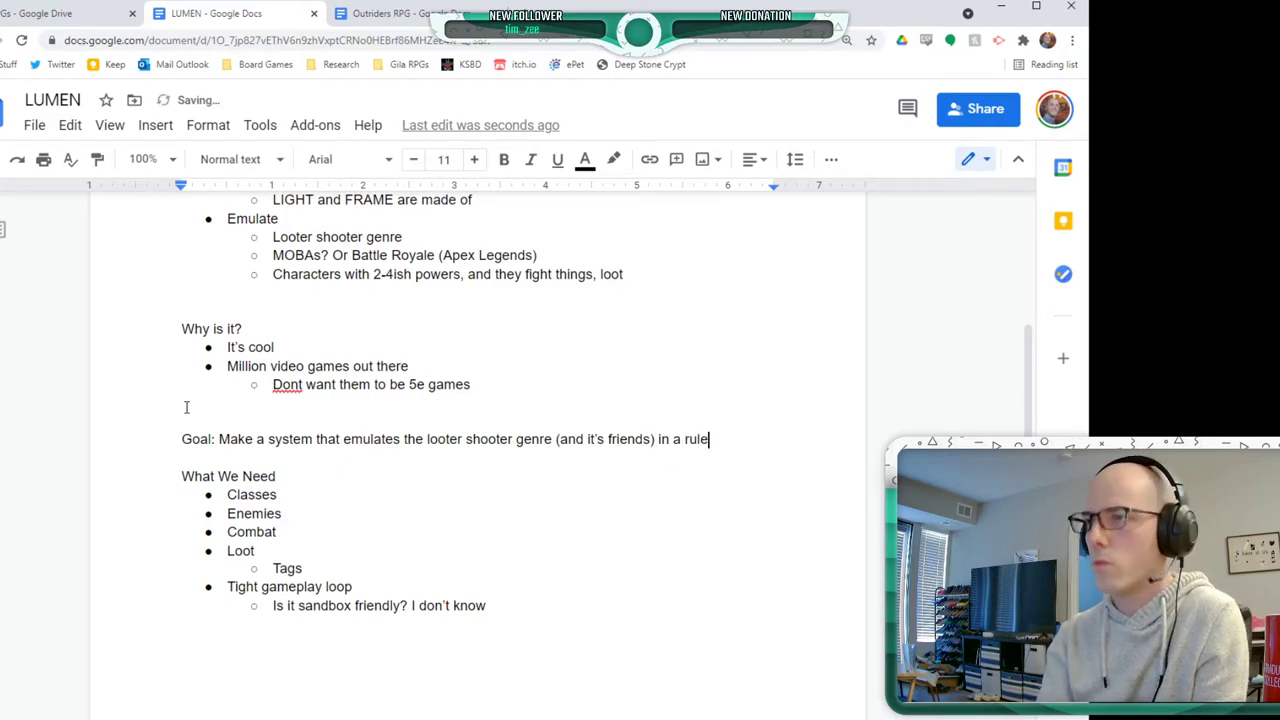
type("s-lite ")
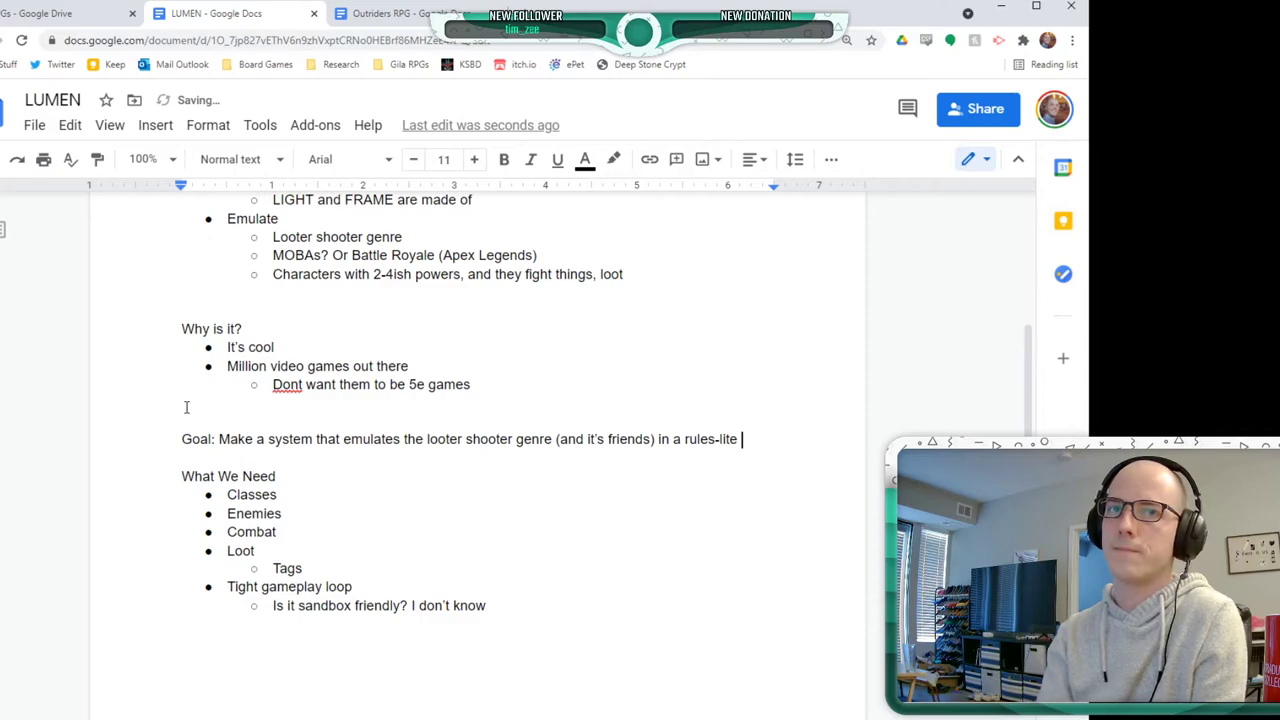
type("RPG")
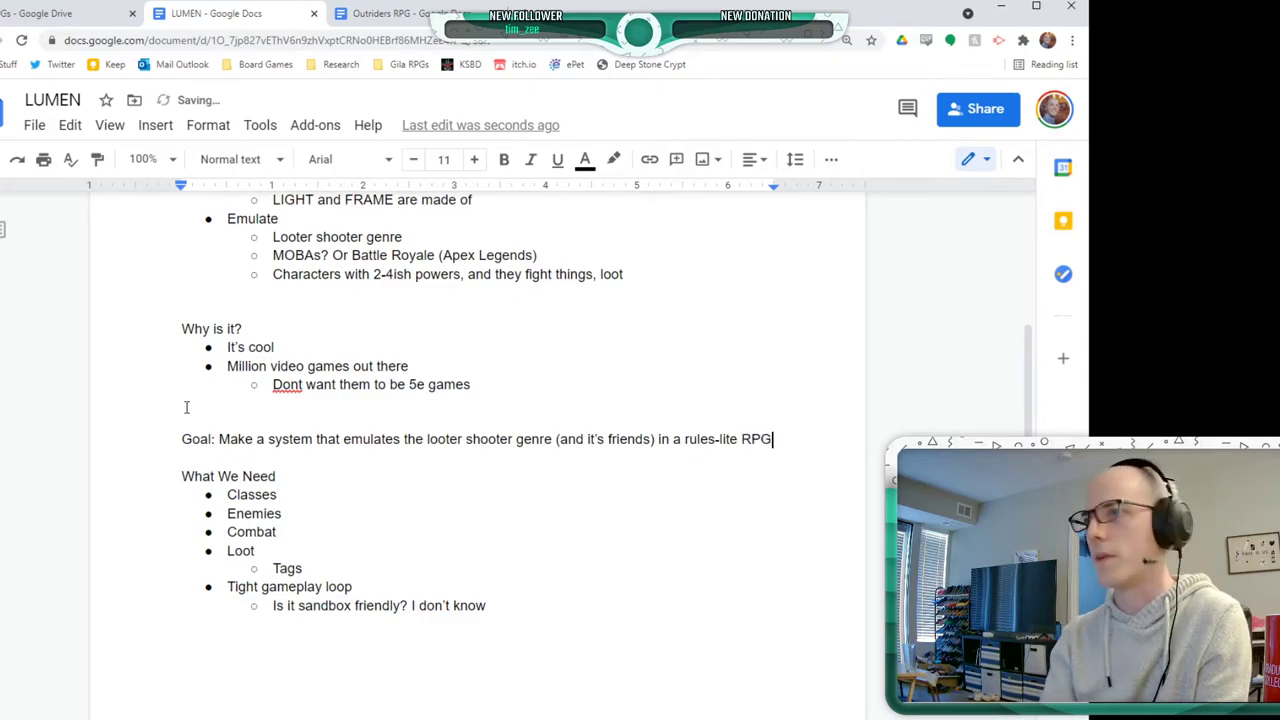
type(".")
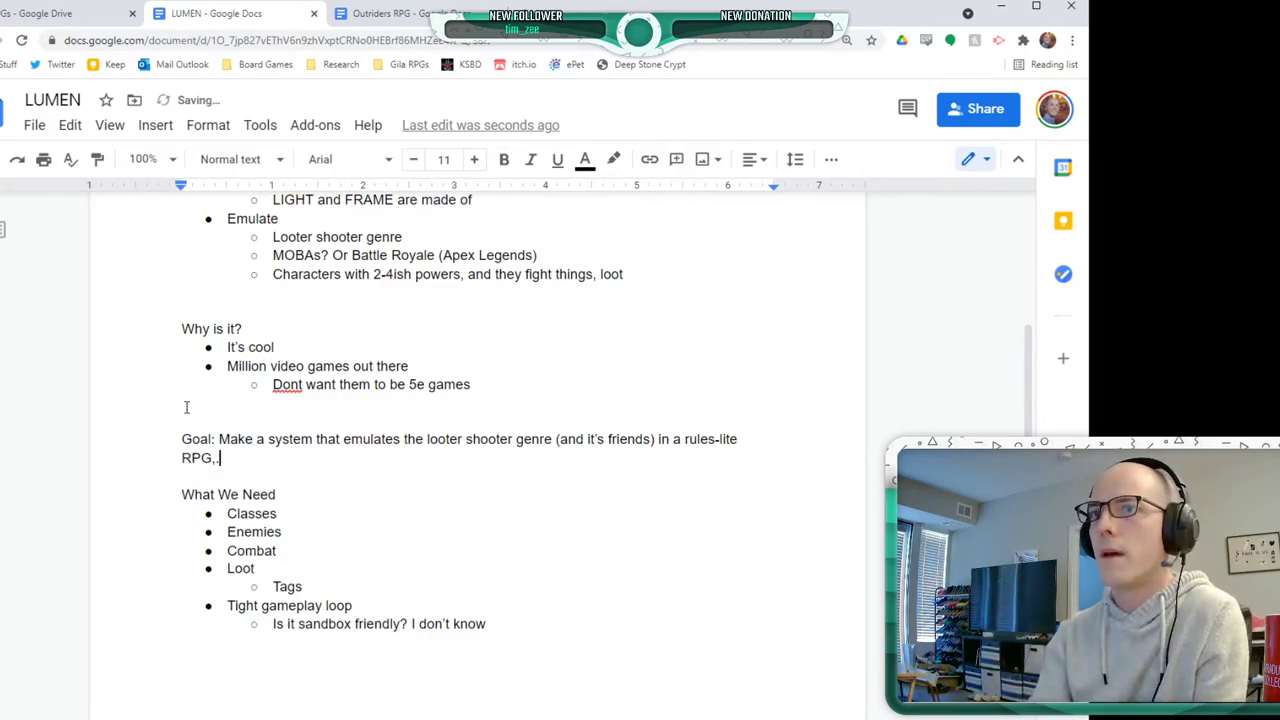
- Finish the Goal line with 'in a rules-lite RPG. Setting agnostic', correcting typos
key("BackSpace")
type(". ")
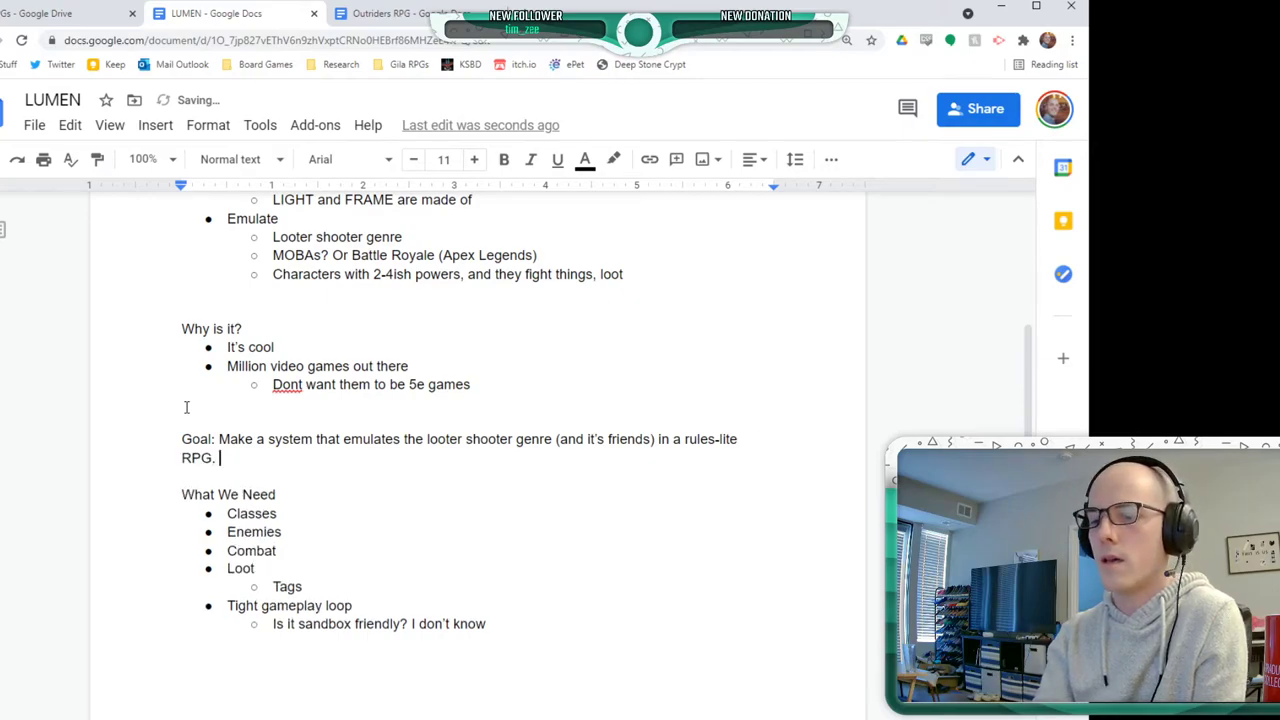
type("Setting agnoti")
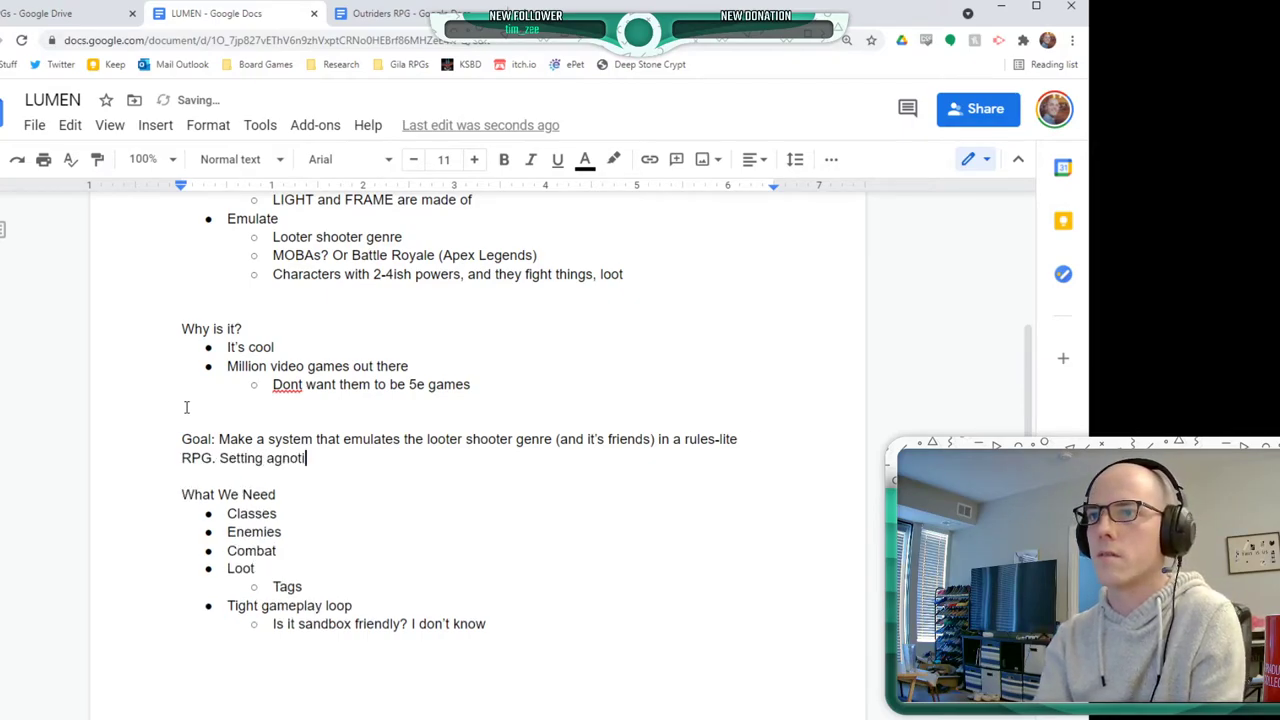
key("BackSpace")
key("BackSpace")
type("stic")
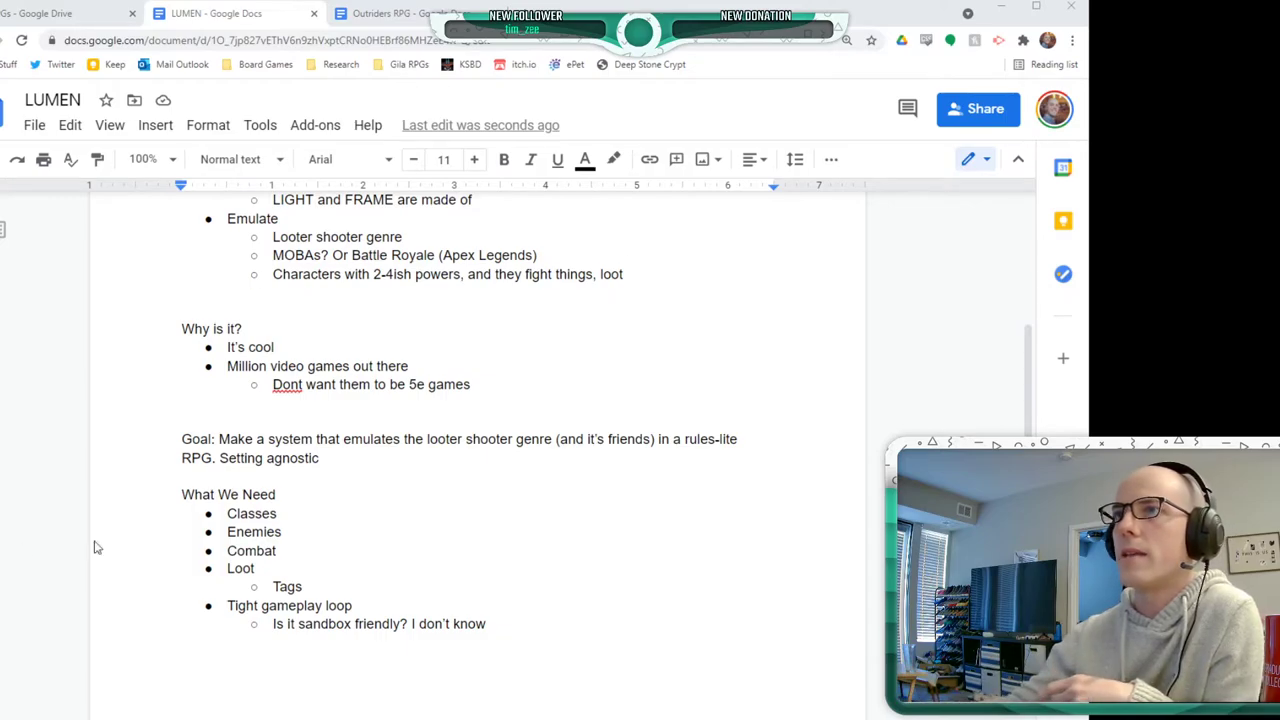
scroll(122, 539, "up", 3)
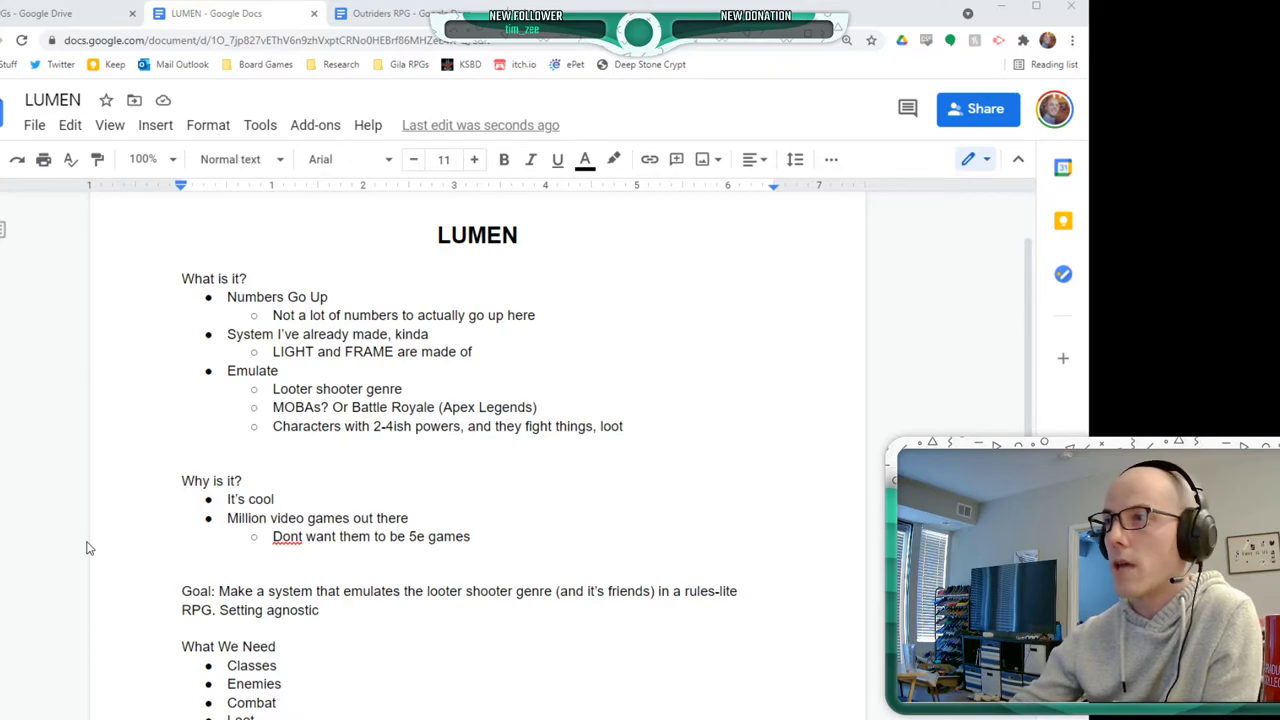
scroll(99, 541, "down", 2)
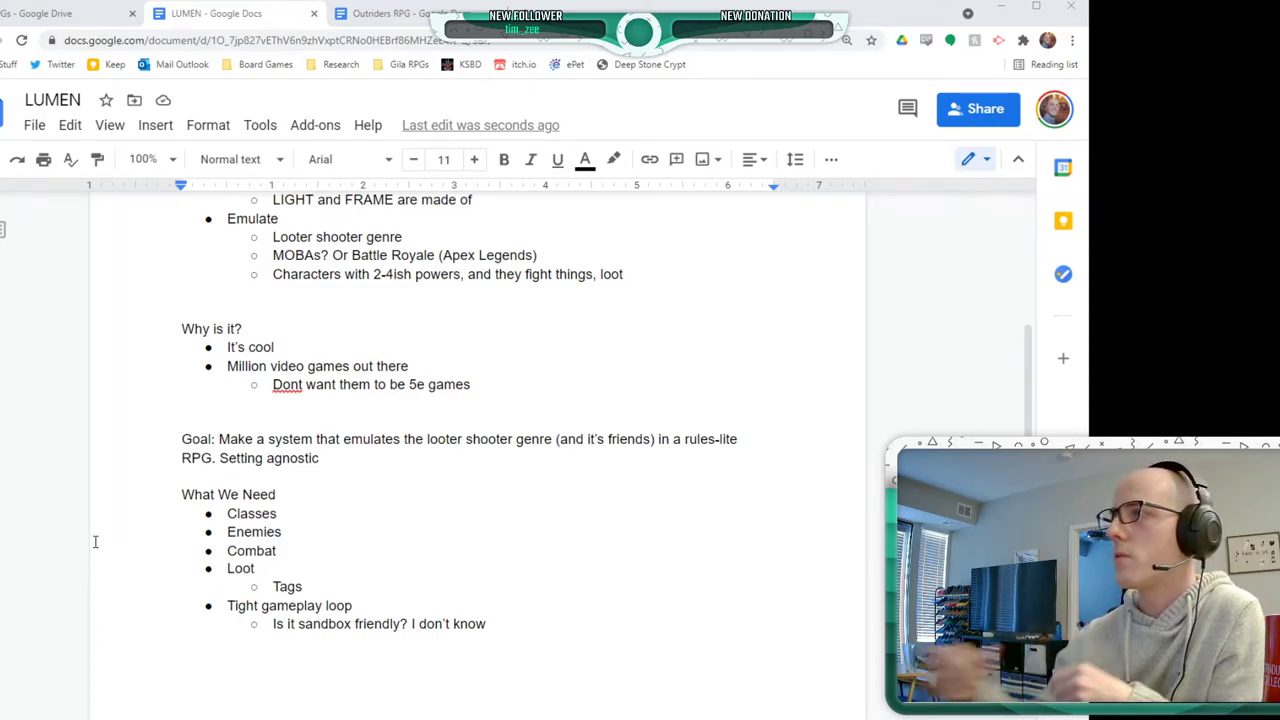
- Above What is it?, add a note crediting who the LUMEN name came from
scroll(260, 470, "up", 3)
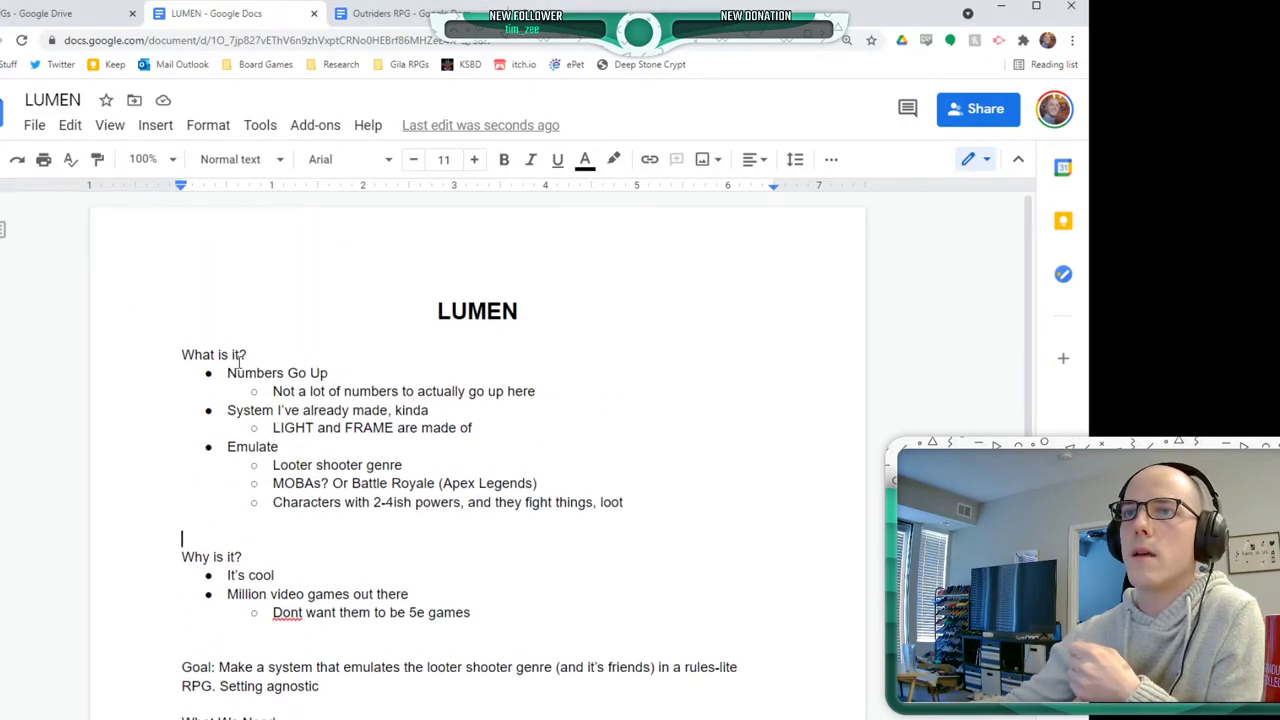
left_click(181, 354)
key("Return")
key("Return")
key("Return")
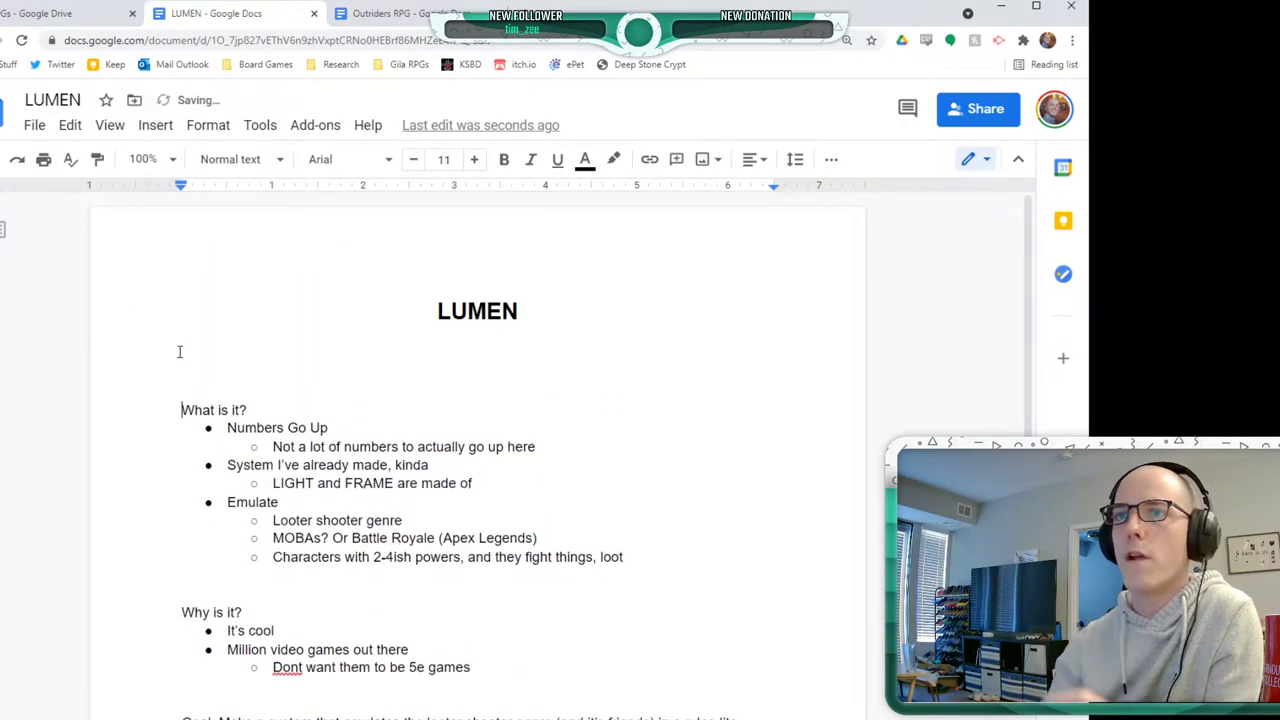
key("Up")
key("Up")
key("Up")
type("Name comes from ")
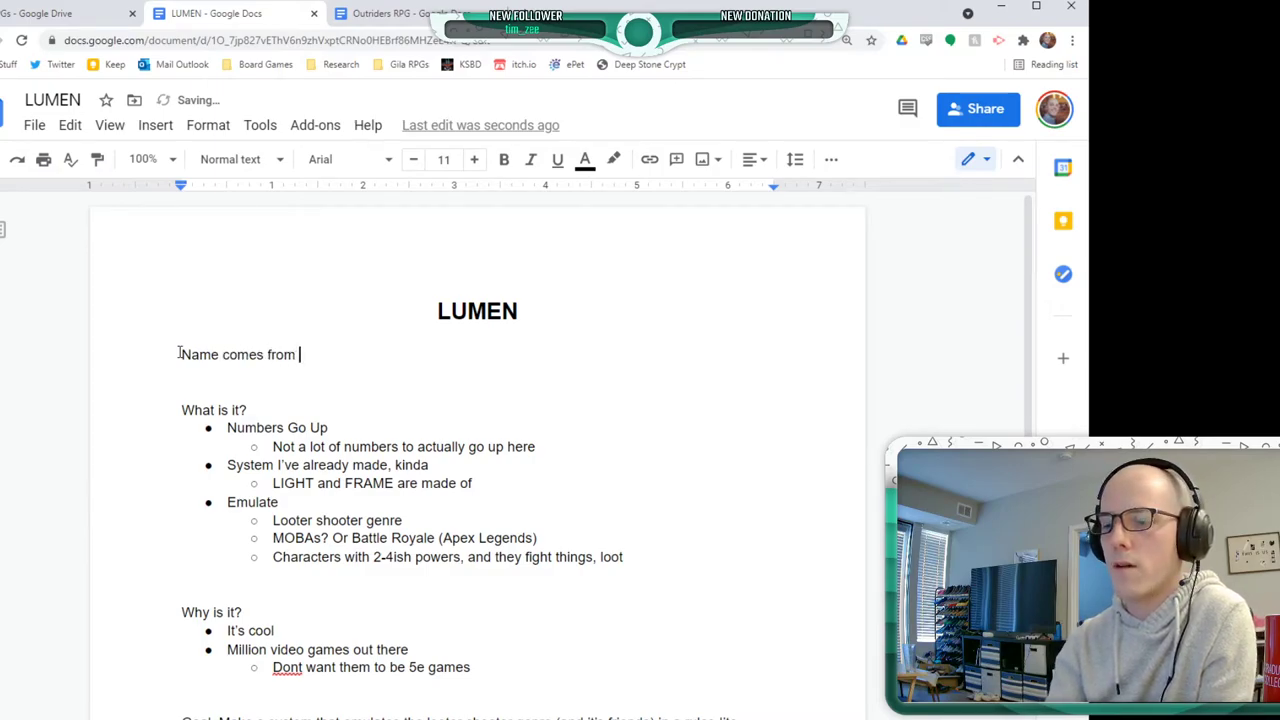
type("Ty: el")
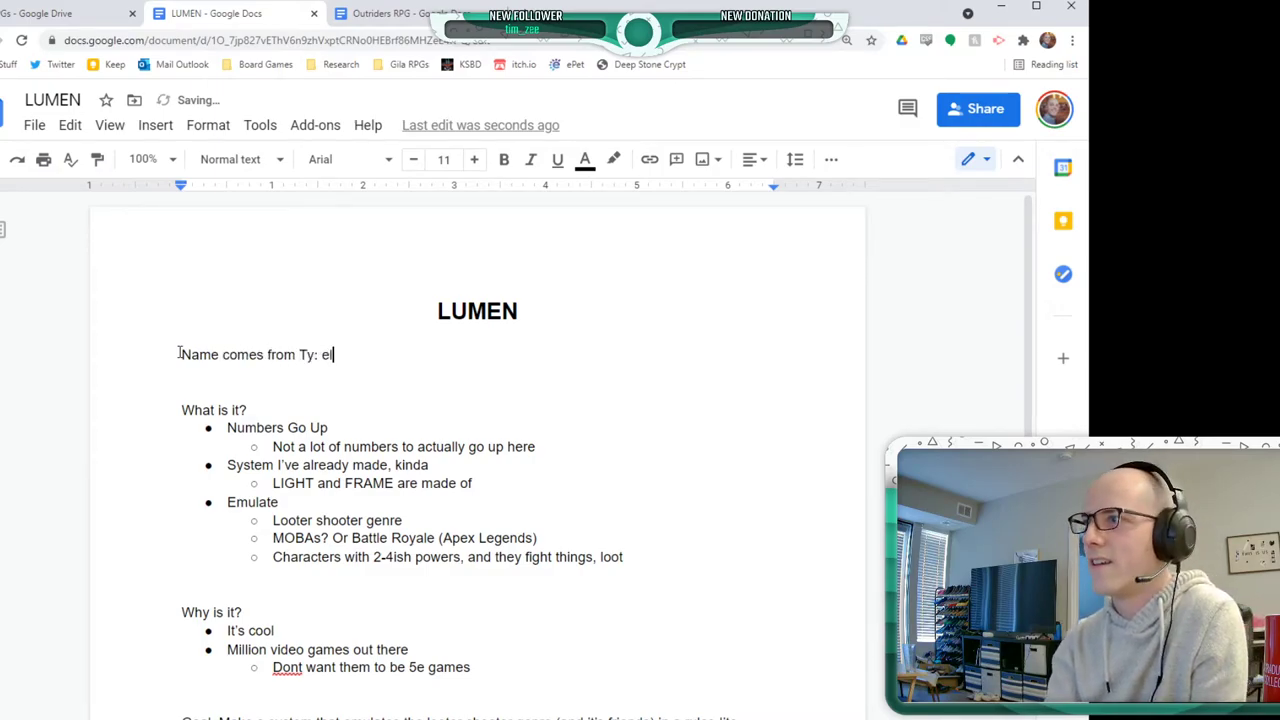
type("dritch_")
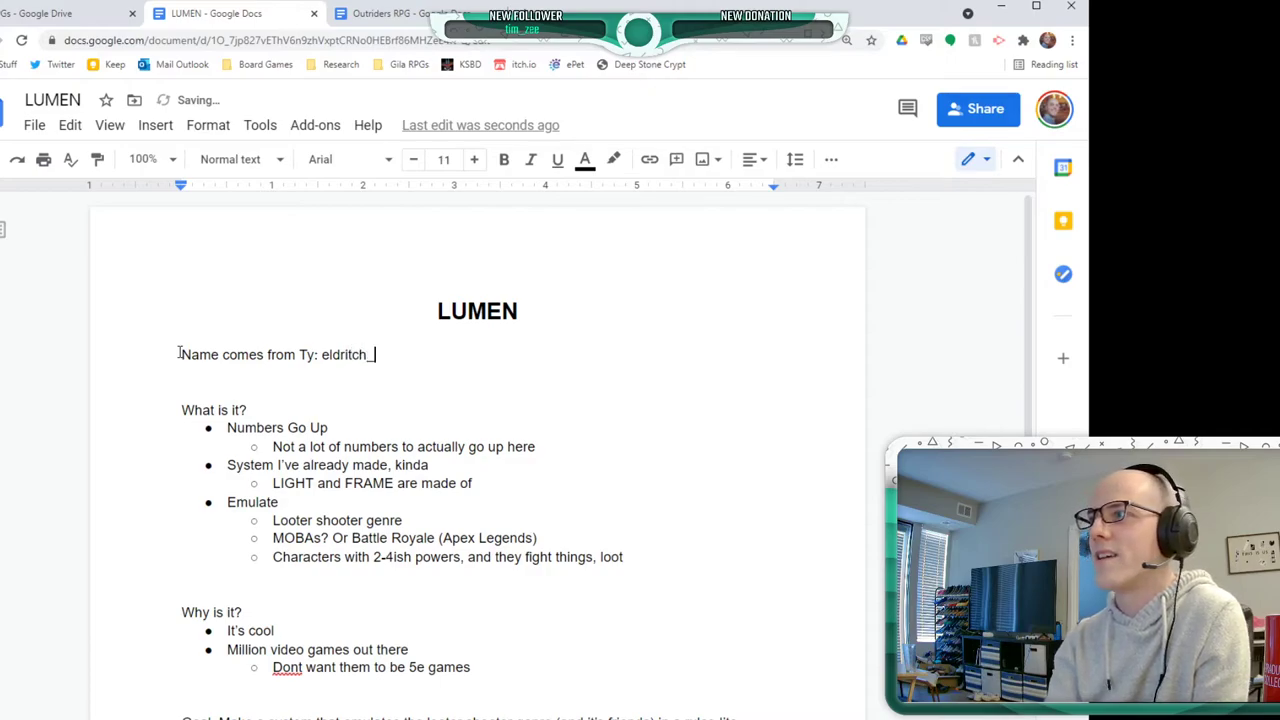
type("mouse")
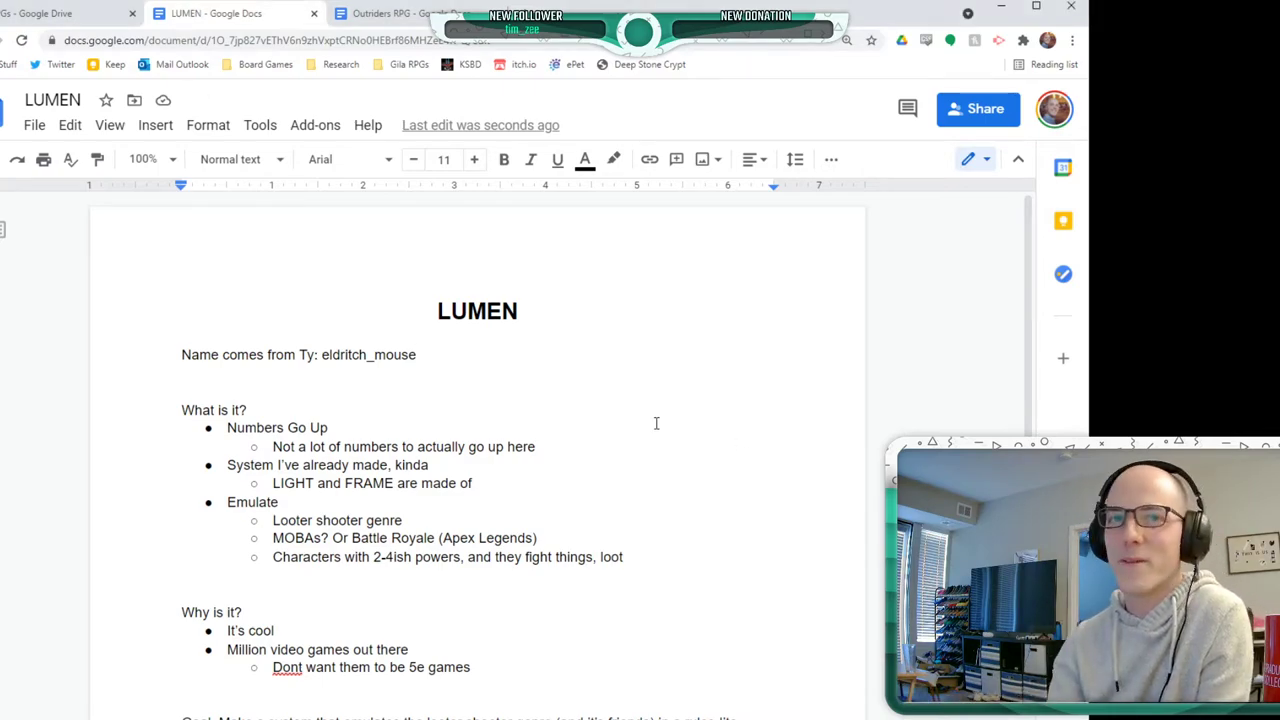
- Add a bullet reading 'LIGHT & NOVA are made out of' below the name note
key("Return")
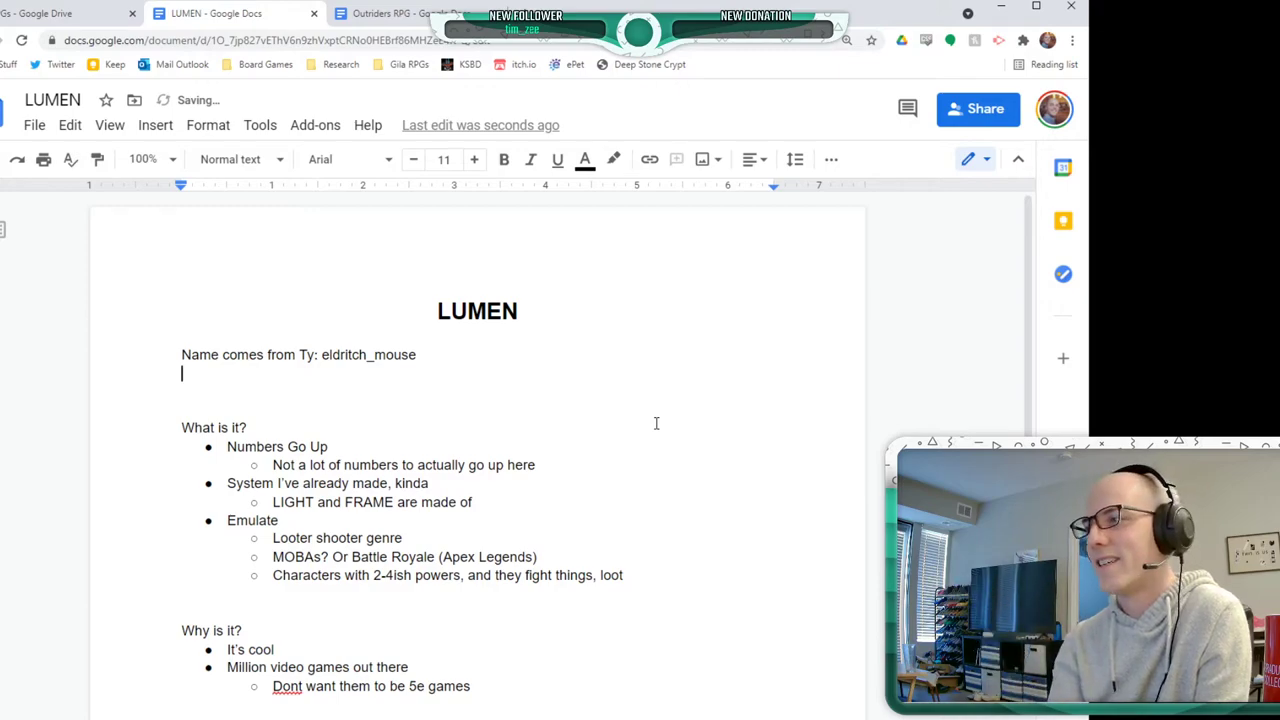
key("ctrl+shift+8")
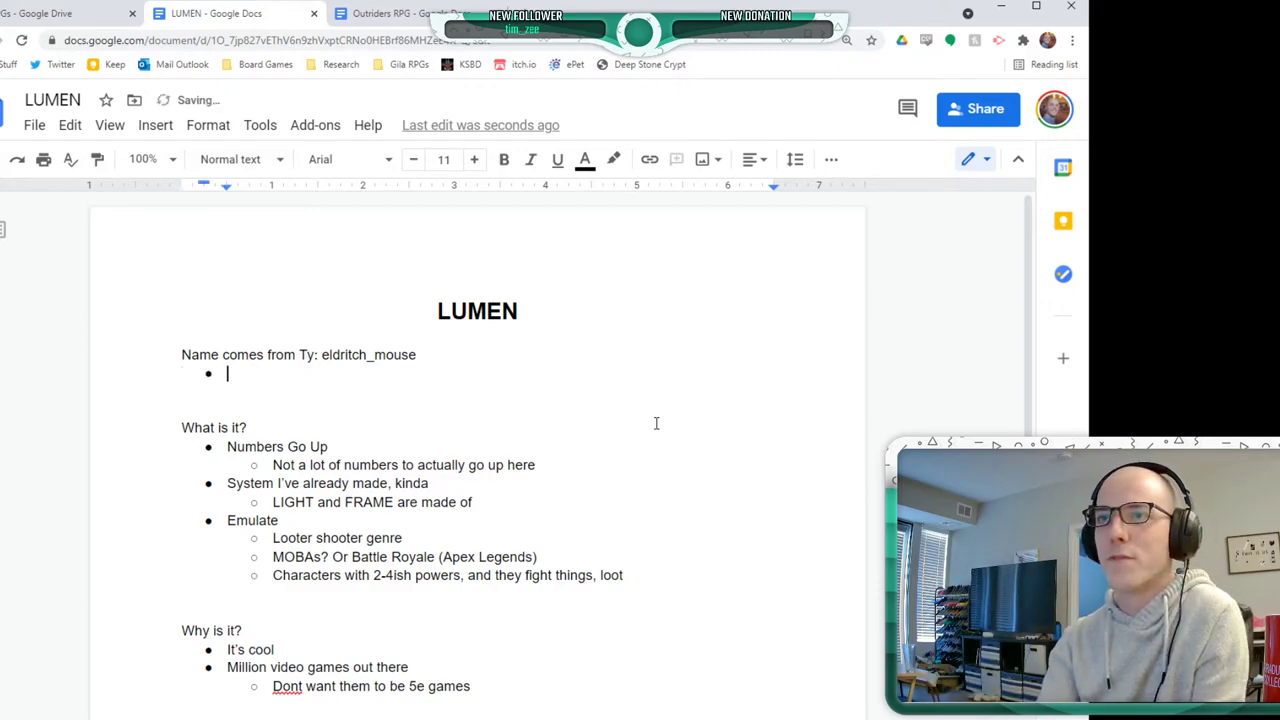
type("LIGHT &*")
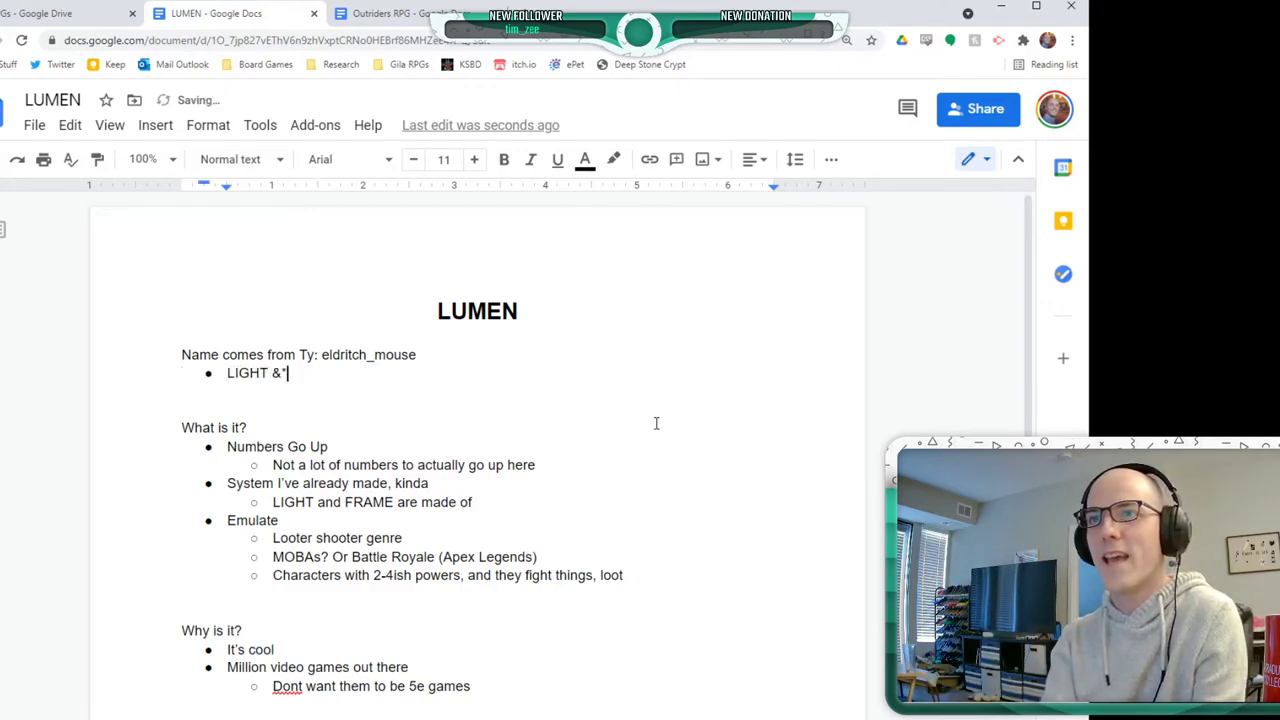
key("BackSpace")
type("NOVA are made out of")
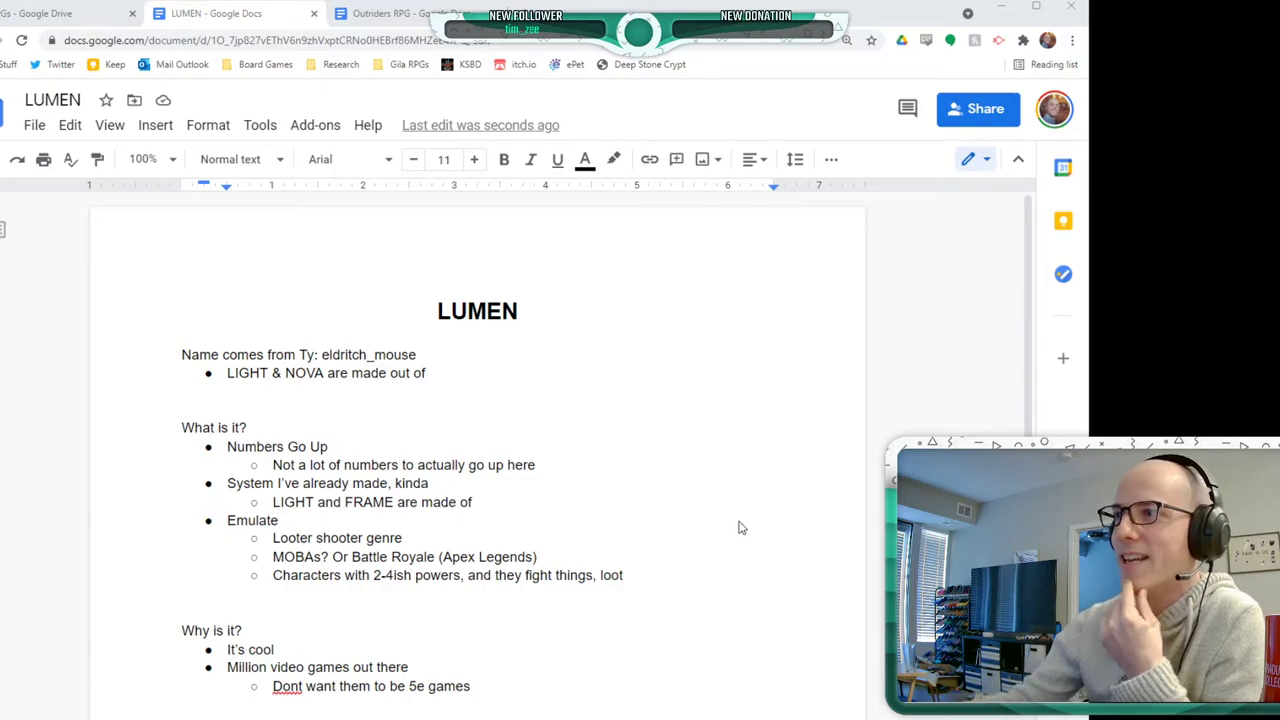
- After the What We Need list, exit the bullets and type a plain 'Classes' heading with a blank line
scroll(144, 566, "down", 2)
scroll(144, 566, "down", 3)
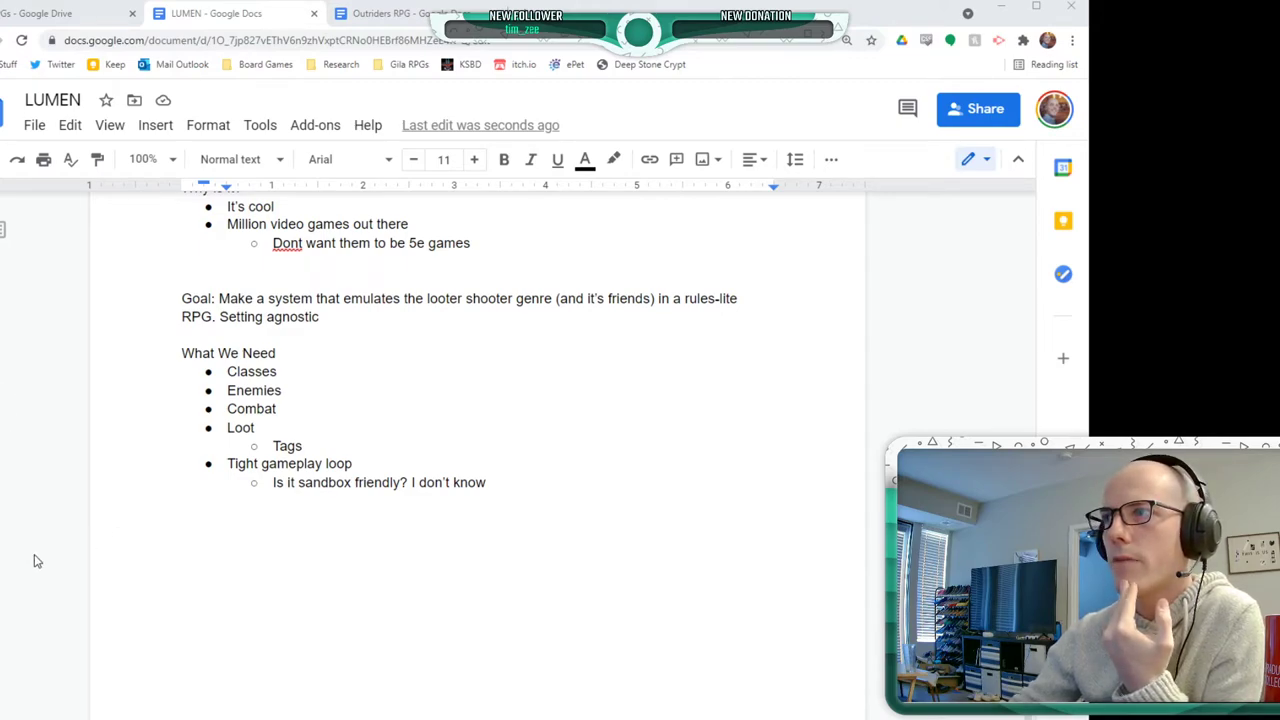
left_click(556, 570)
key("Return")
key("Return")
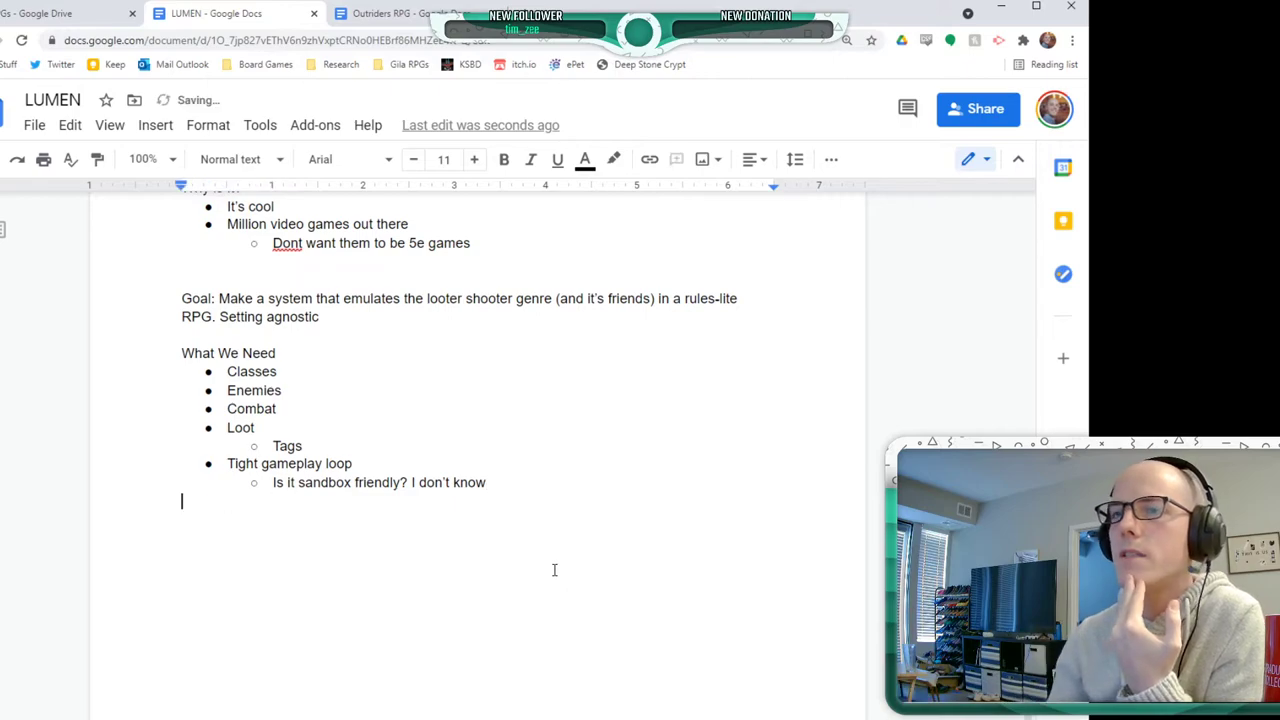
key("Return")
type("Classes")
key("Return")
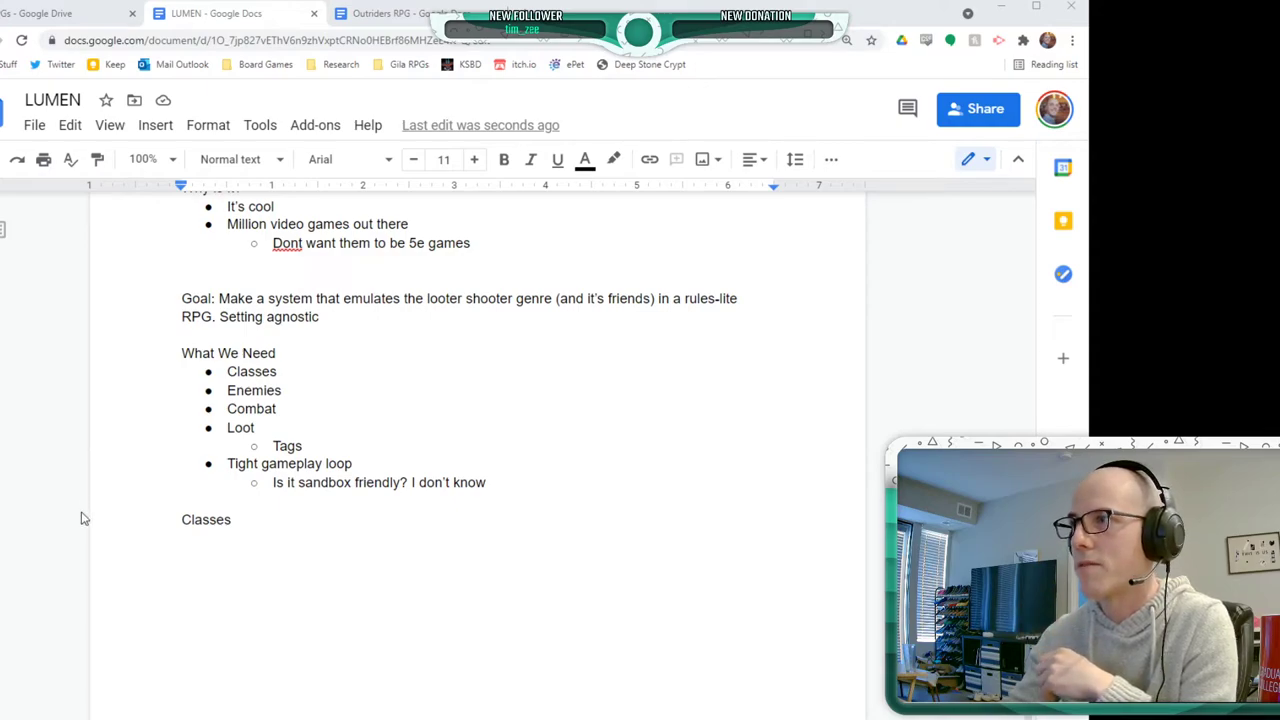
- Start a bullet '3 Stat/Attributes' under Classes with the sub-point 'NO SKILL LIST'
left_click(83, 541)
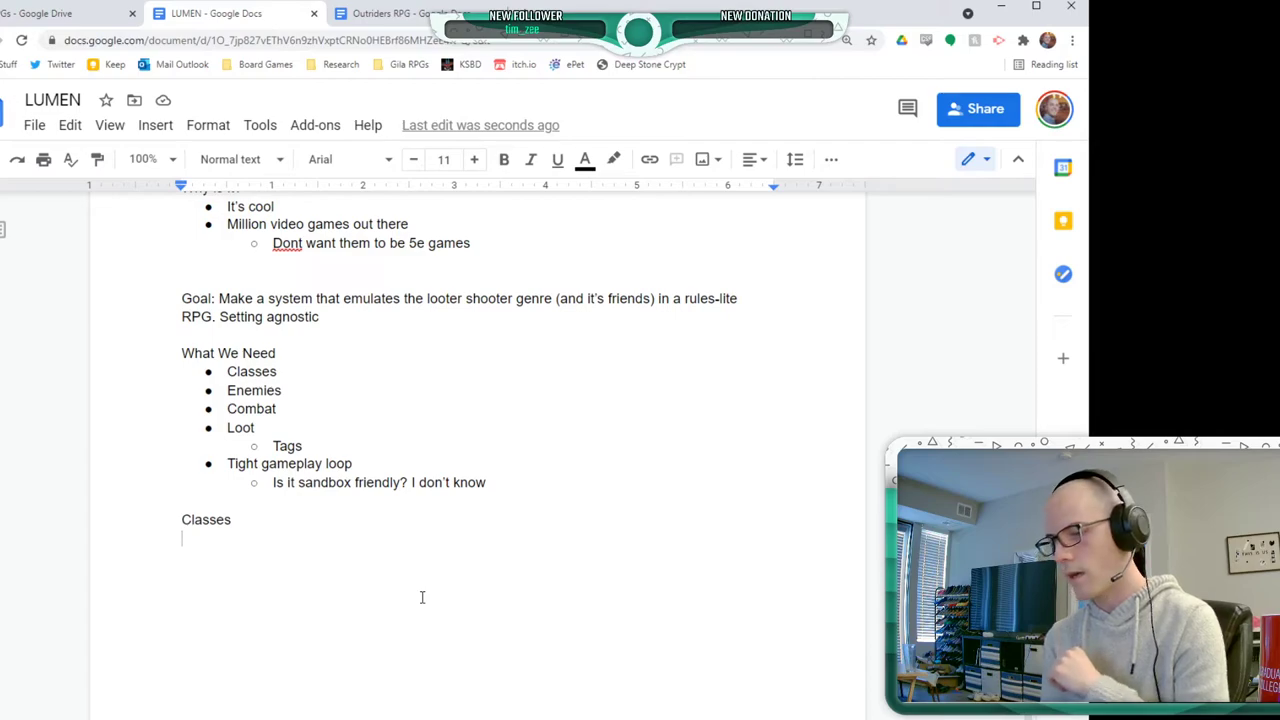
key("ctrl+shift+8")
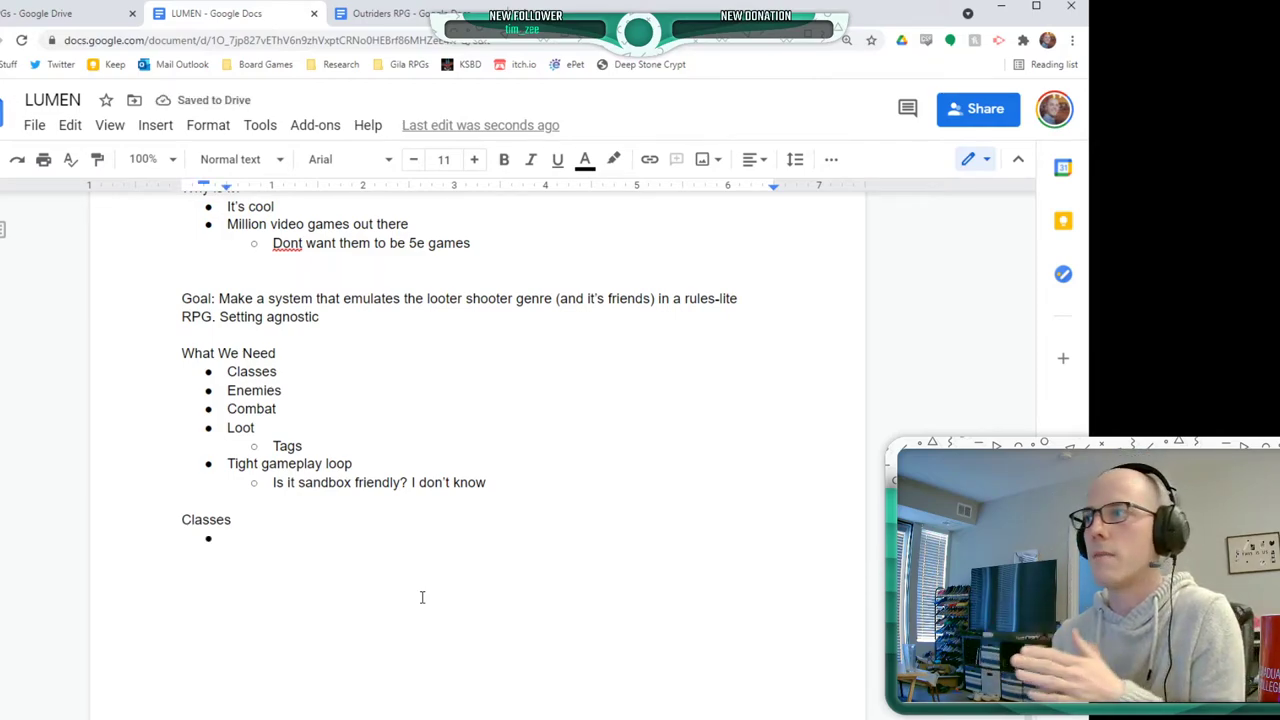
type("3 ")
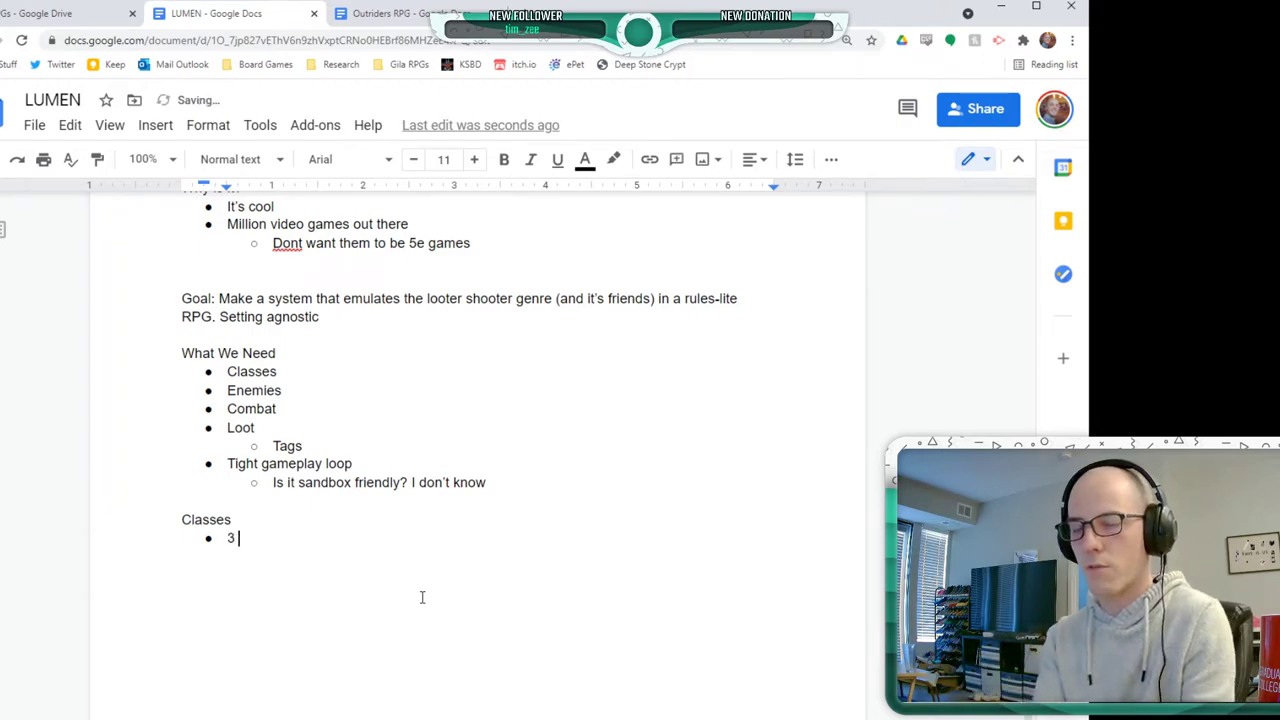
type("Stat/Attributes")
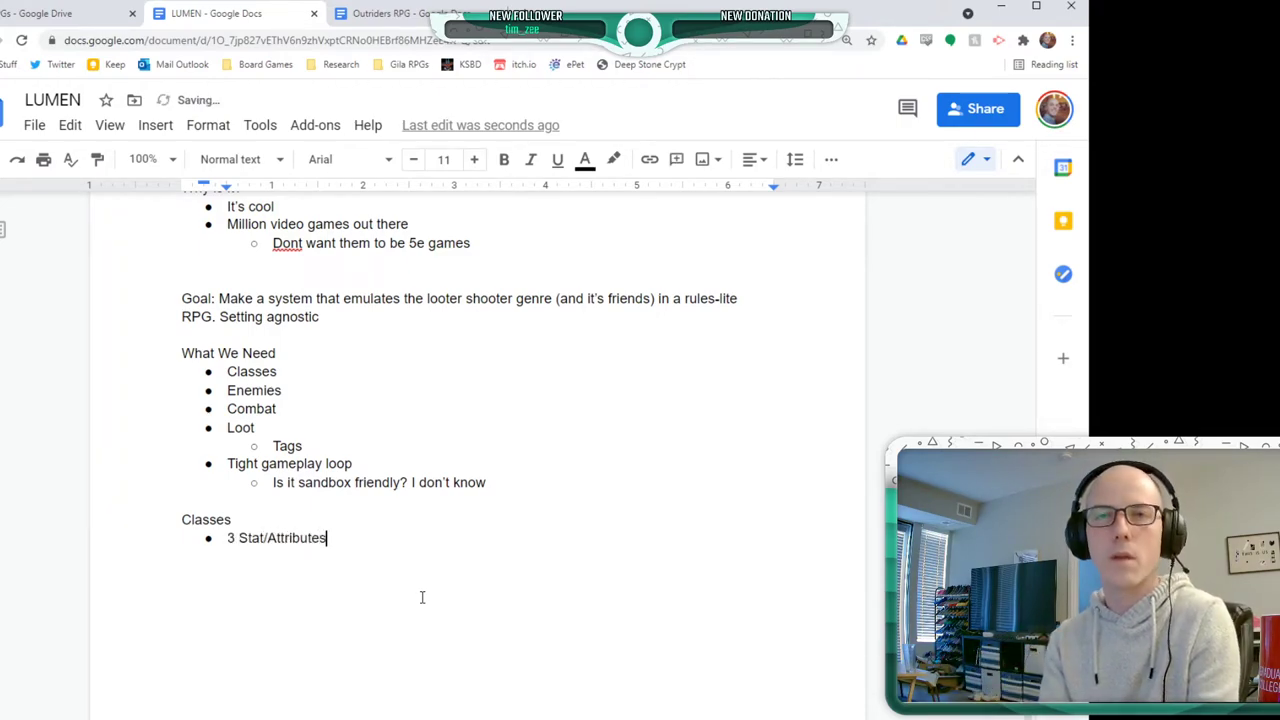
key("Return")
key("Tab")
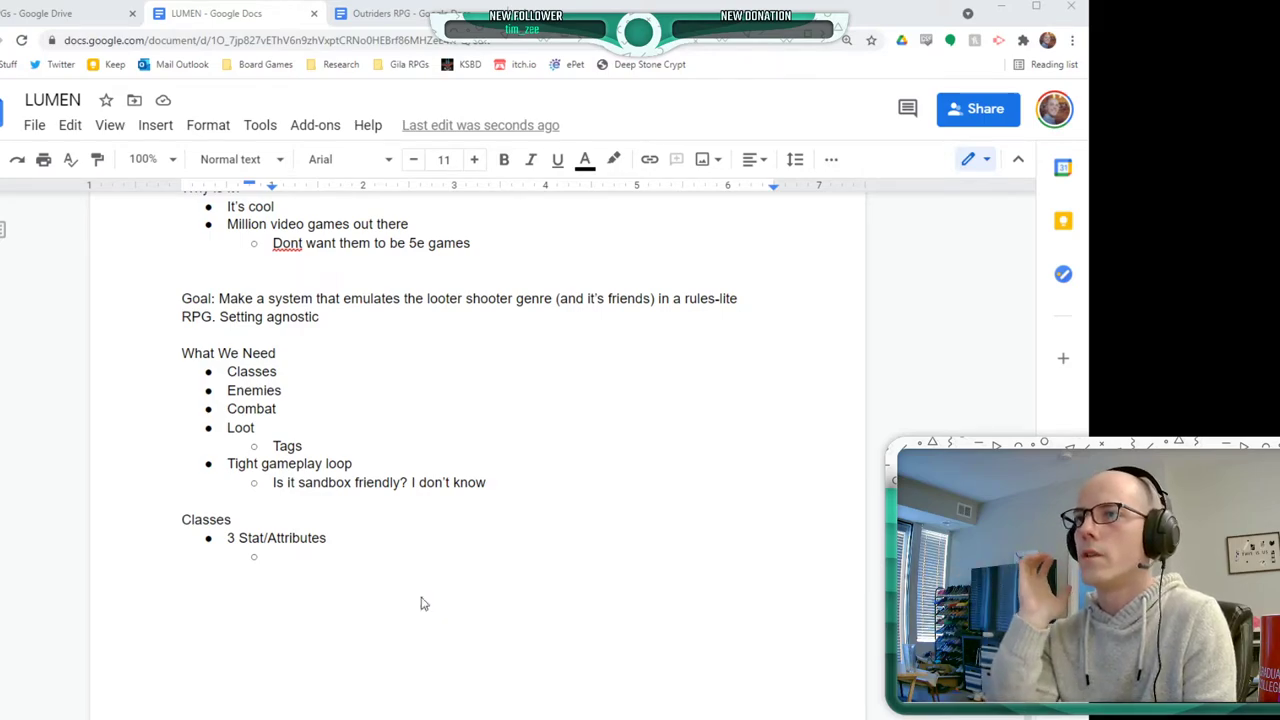
type("NO SKIL")
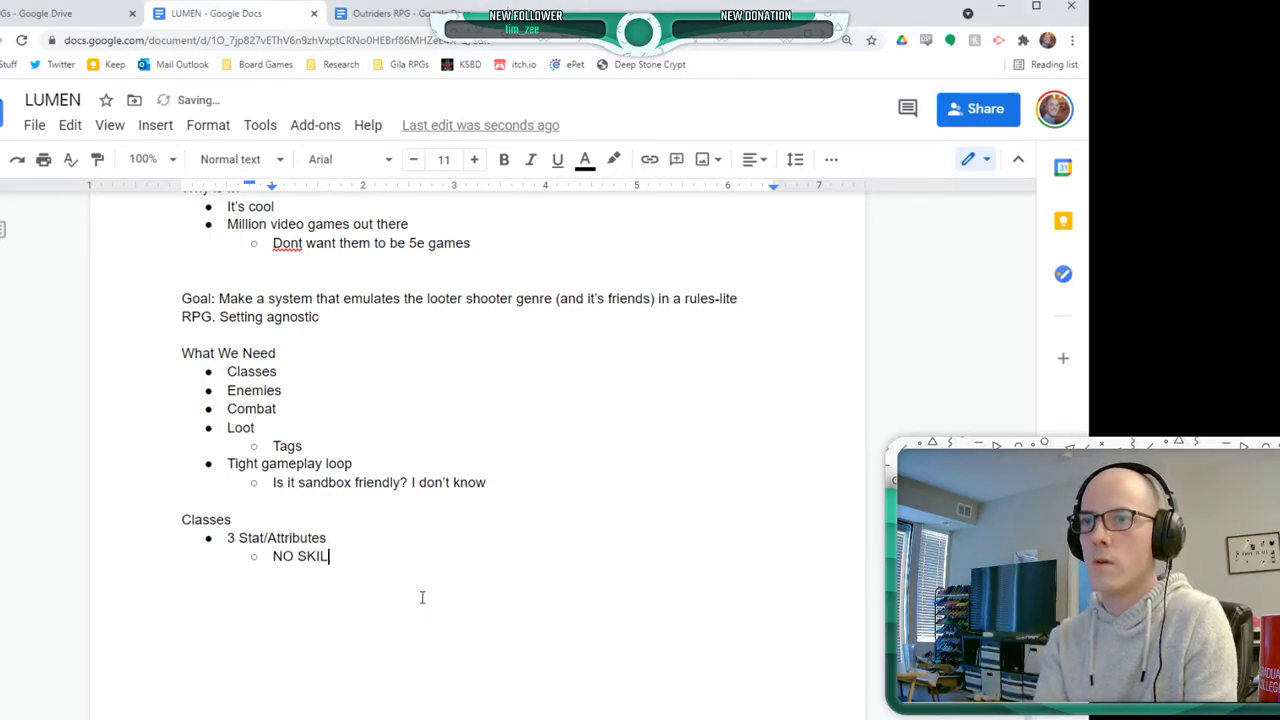
type("L LIST")
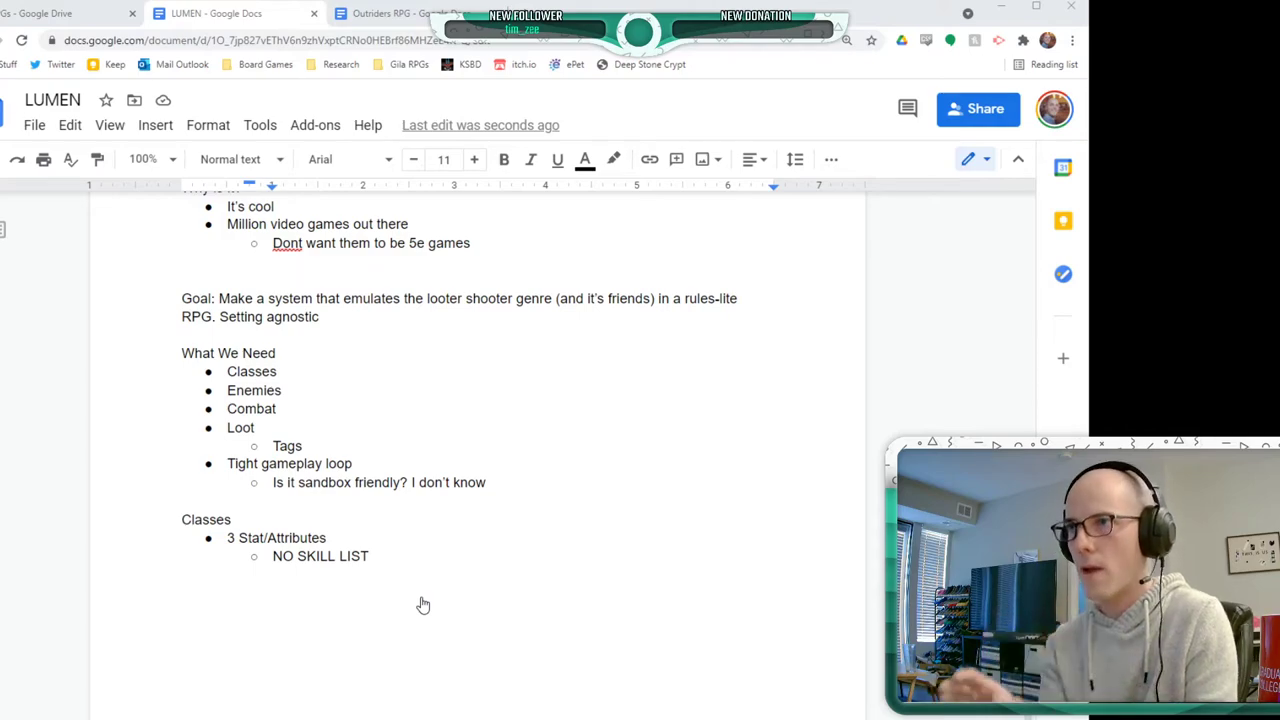
- Add a deeper sub-point 'Assume that we are capable/amazing characters'
key("Return")
type("Asun")
key("BackSpace")
key("BackSpace")
key("BackSpace")
key("BackSpace")
key("Tab")
type("ASS")
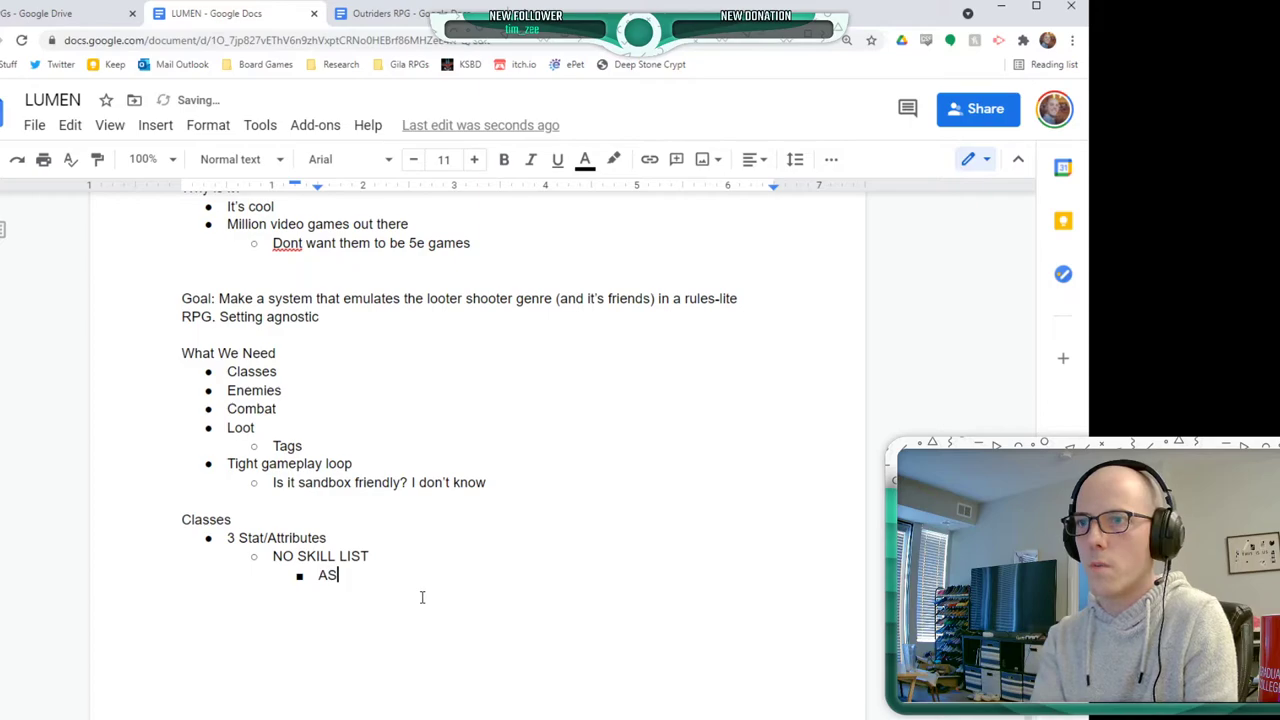
key("BackSpace")
key("BackSpace")
type("ssume ta")
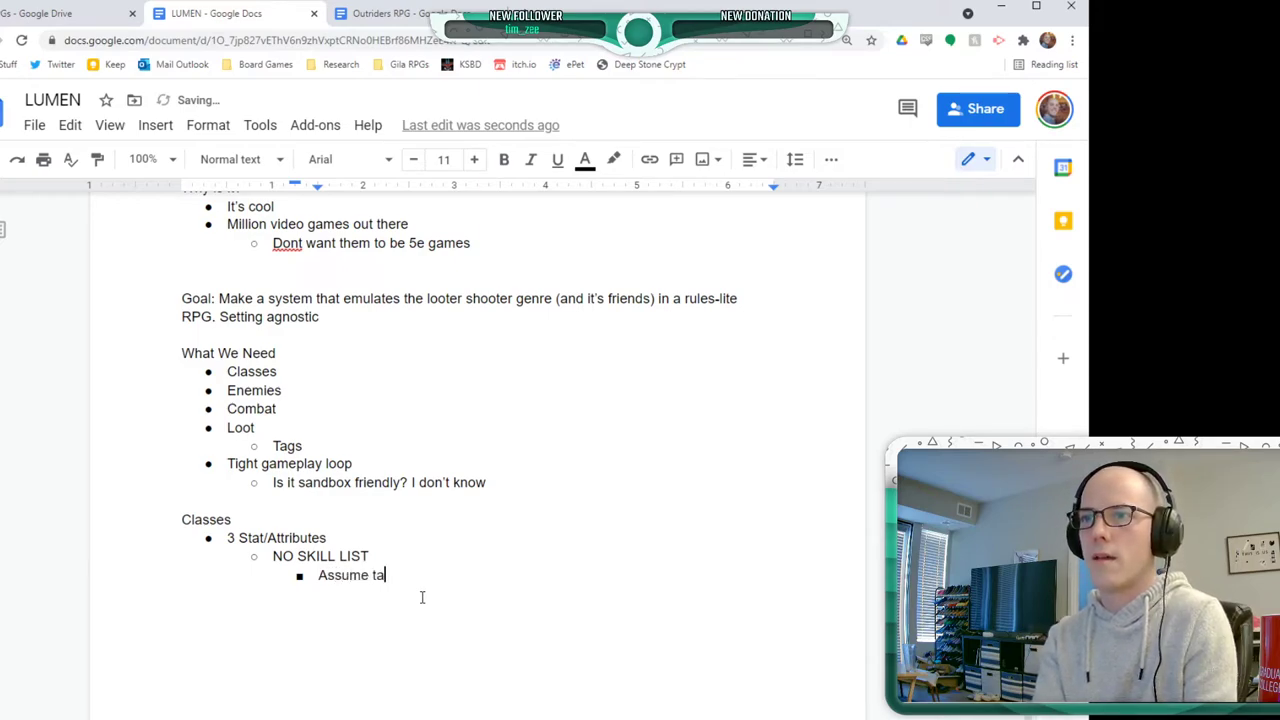
key("BackSpace")
type("hat we are capag")
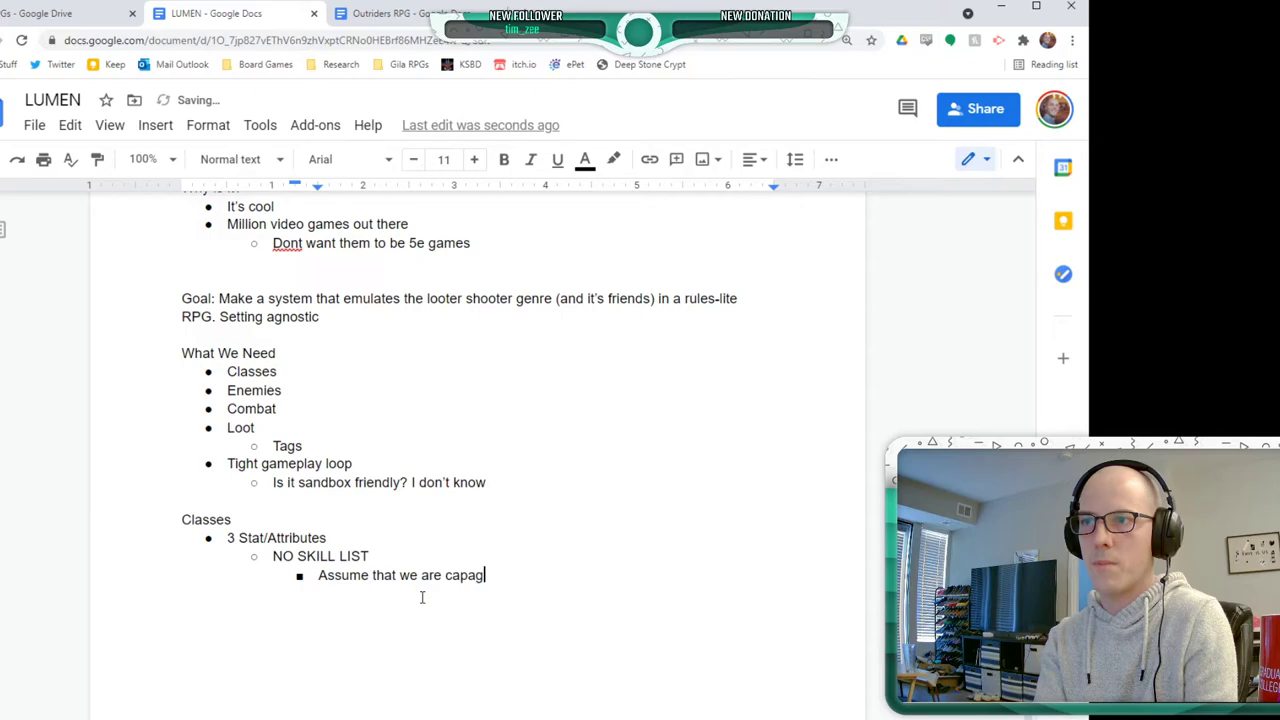
key("BackSpace")
type("ble/")
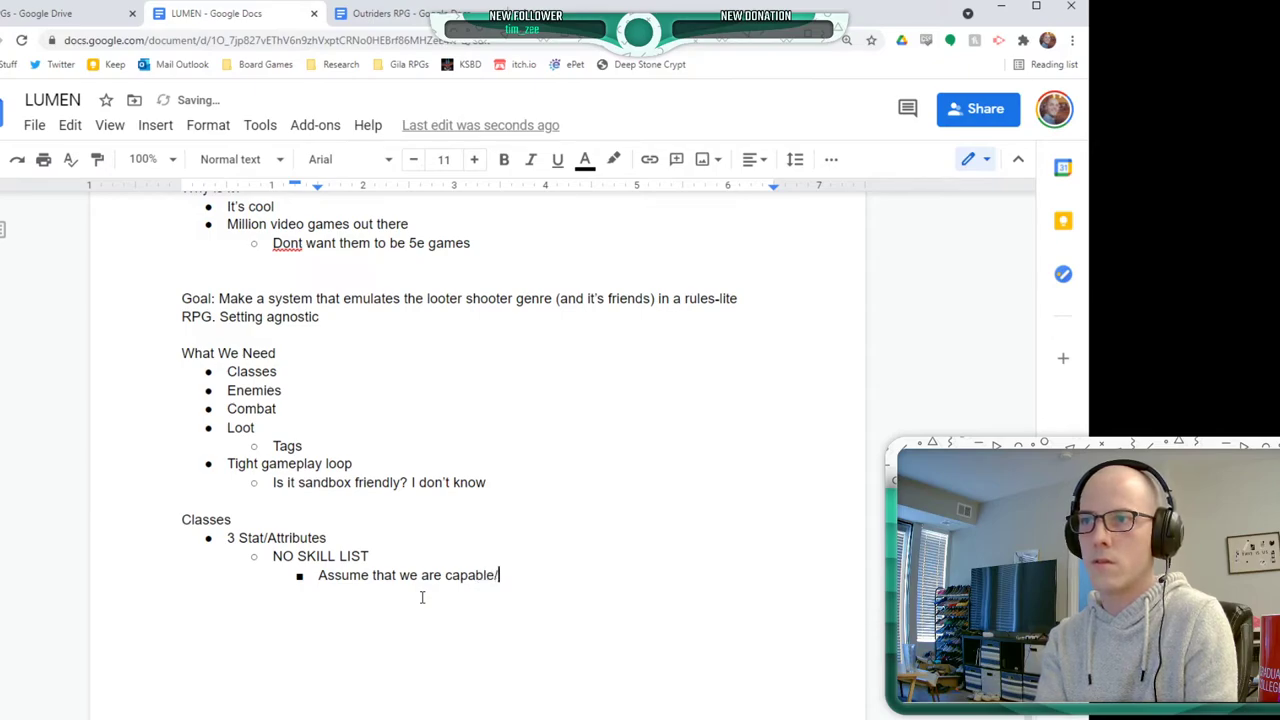
type("amazing ")
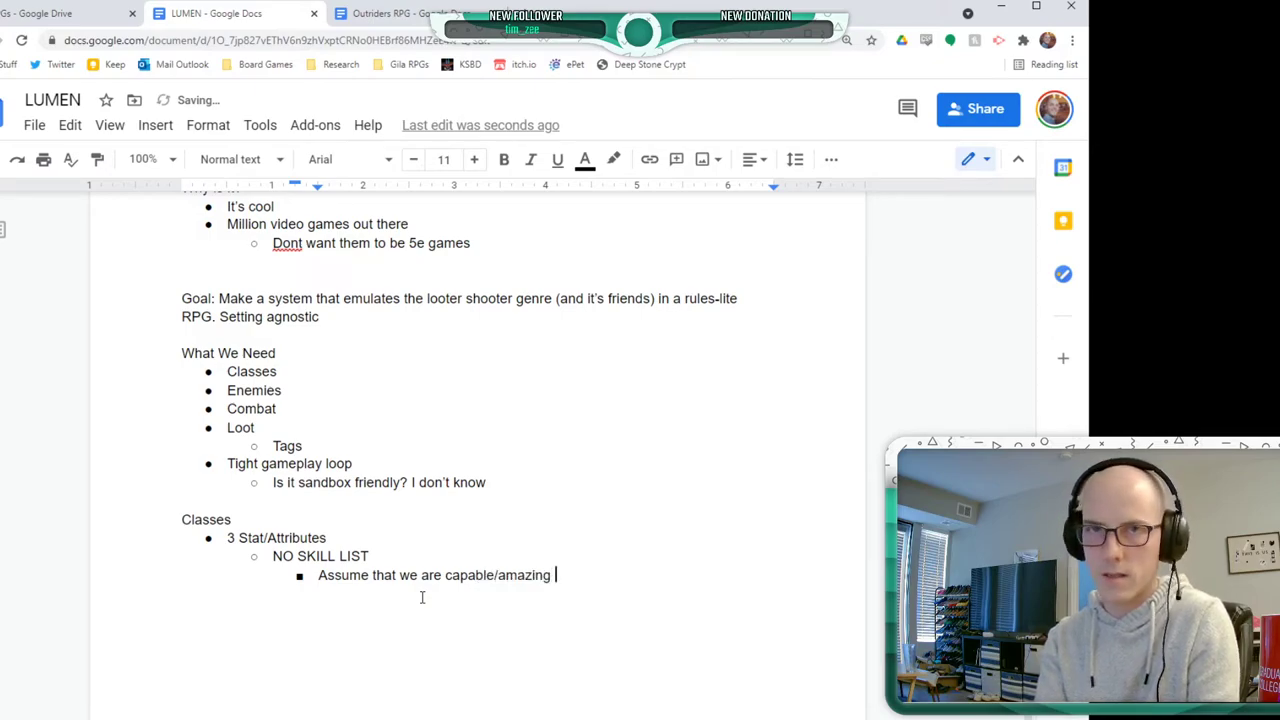
type("characters")
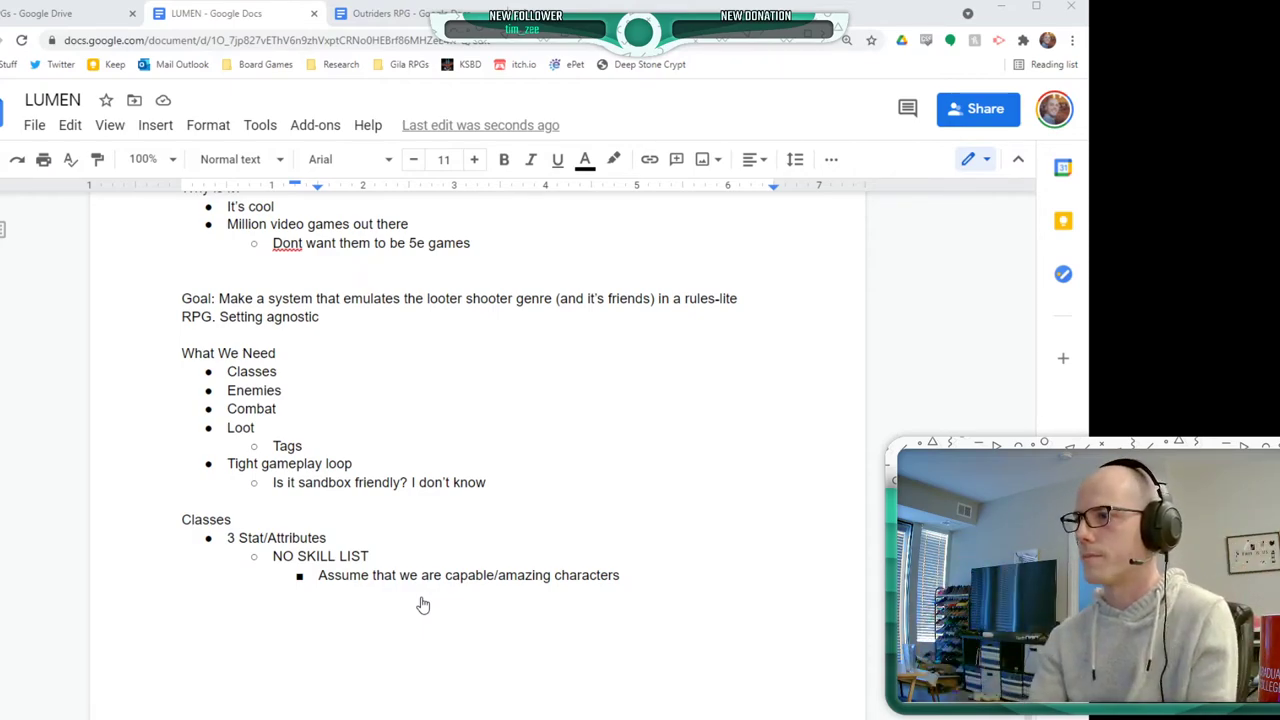
- Add the note 'Can do doesn't matter. How you do it, does matter' and start an empty sub-point
left_click(422, 600)
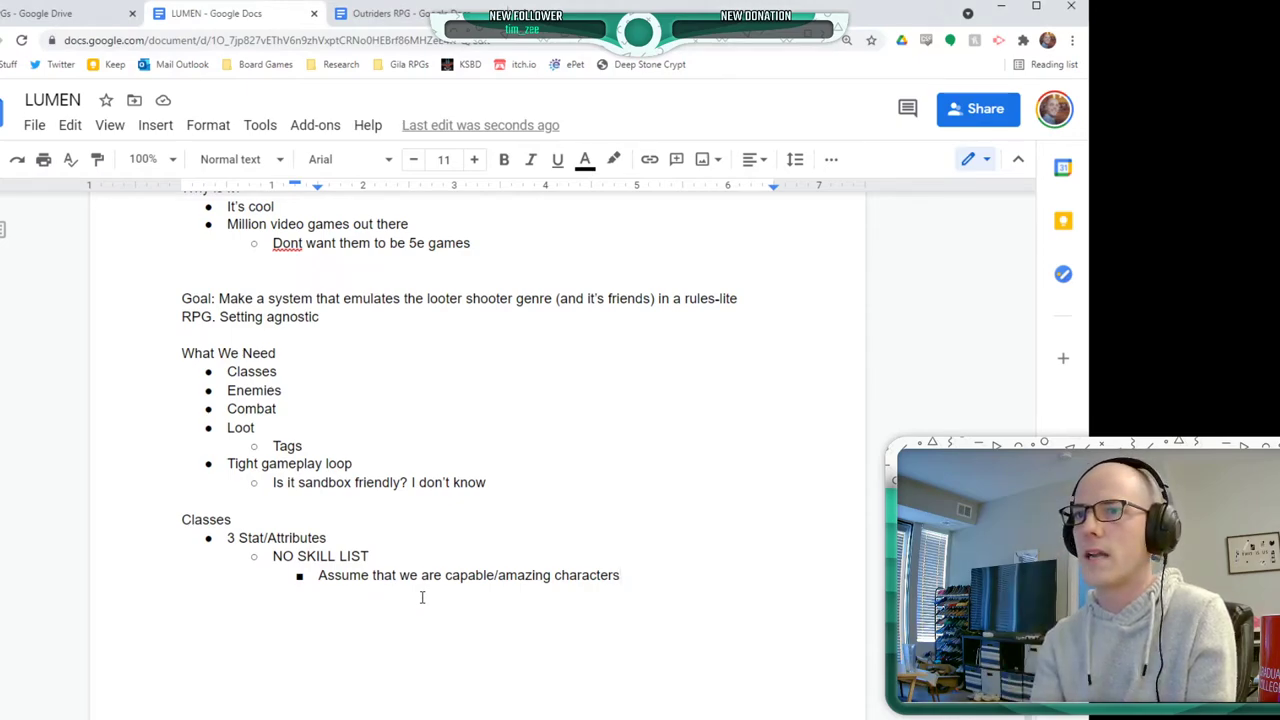
key("Return")
key("shift+Tab")
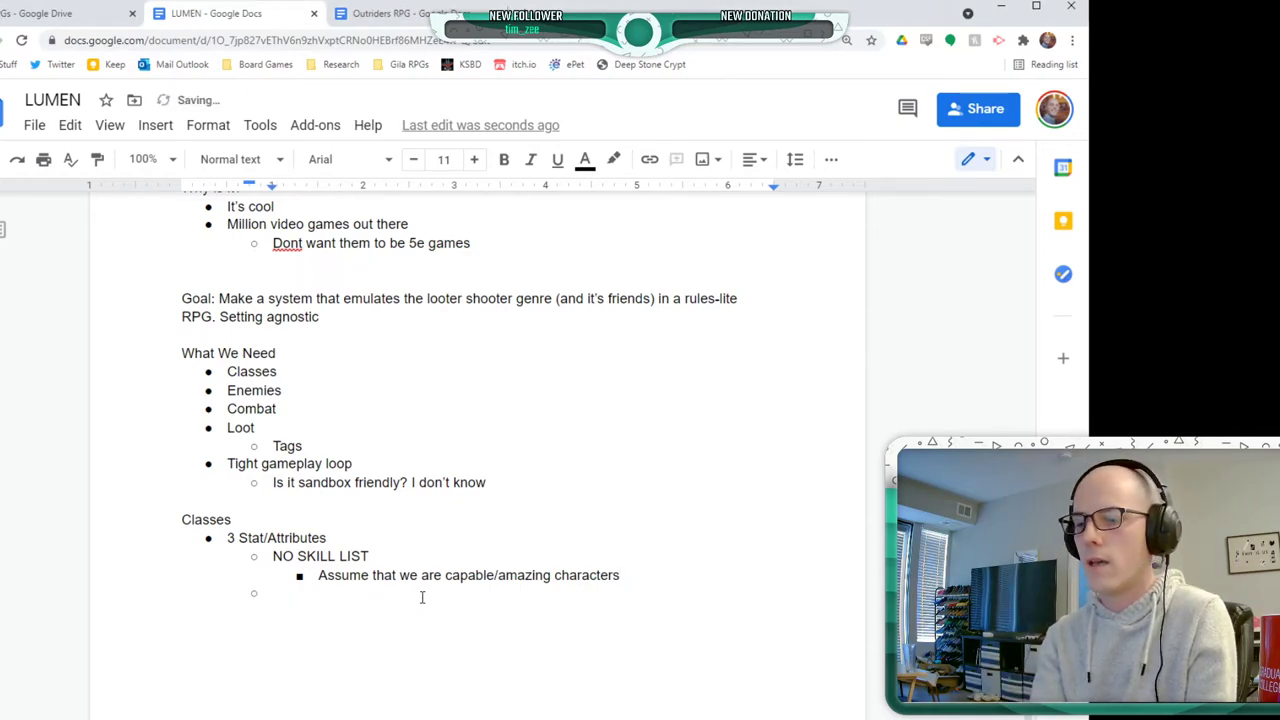
type("Can do")
type(" doens't mat")
type("ter. How you do it")
type(", does matter")
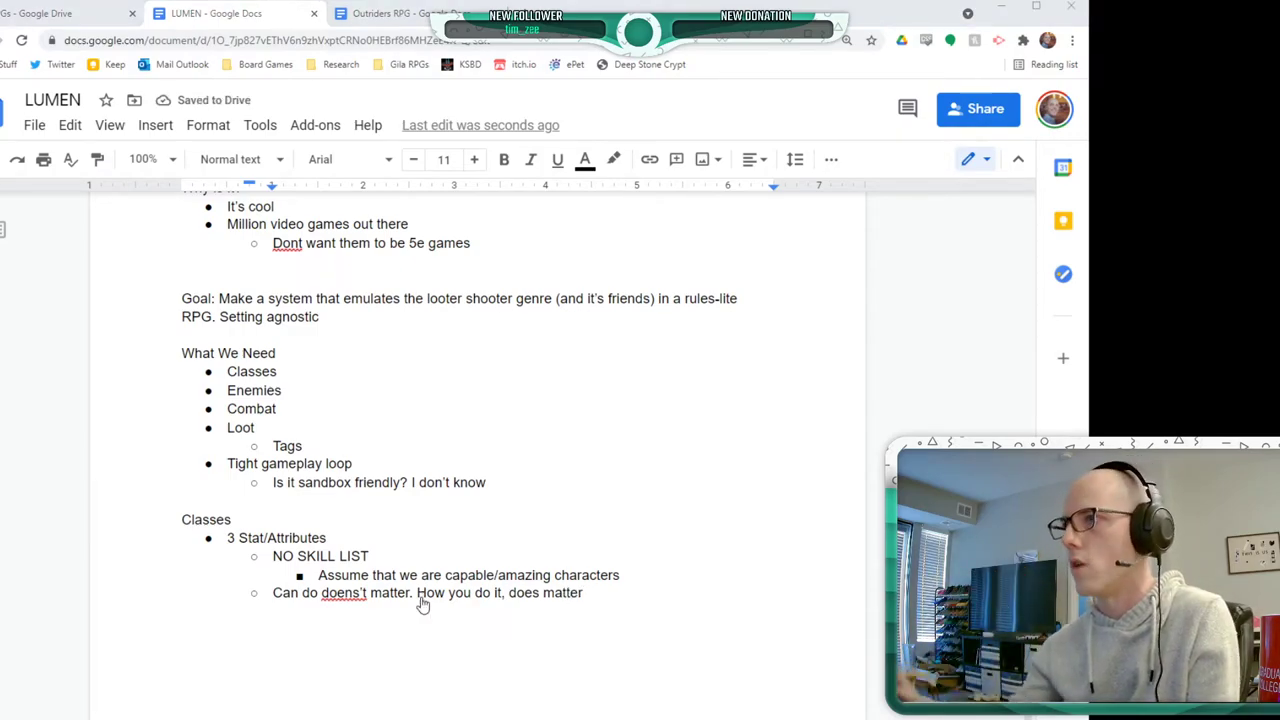
key("Return")
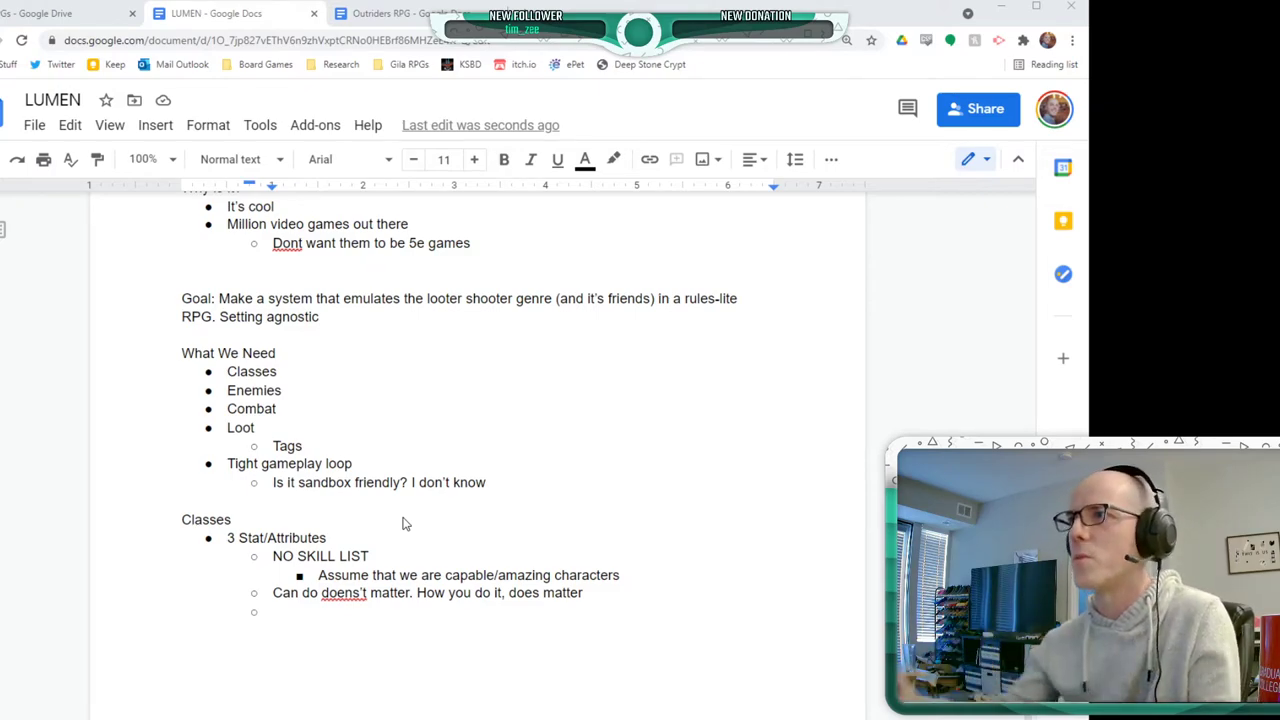
- Correct the spelling of doesn't and add Force, Flow and Focus stat sub-points
left_click(346, 592)
left_click(354, 569)
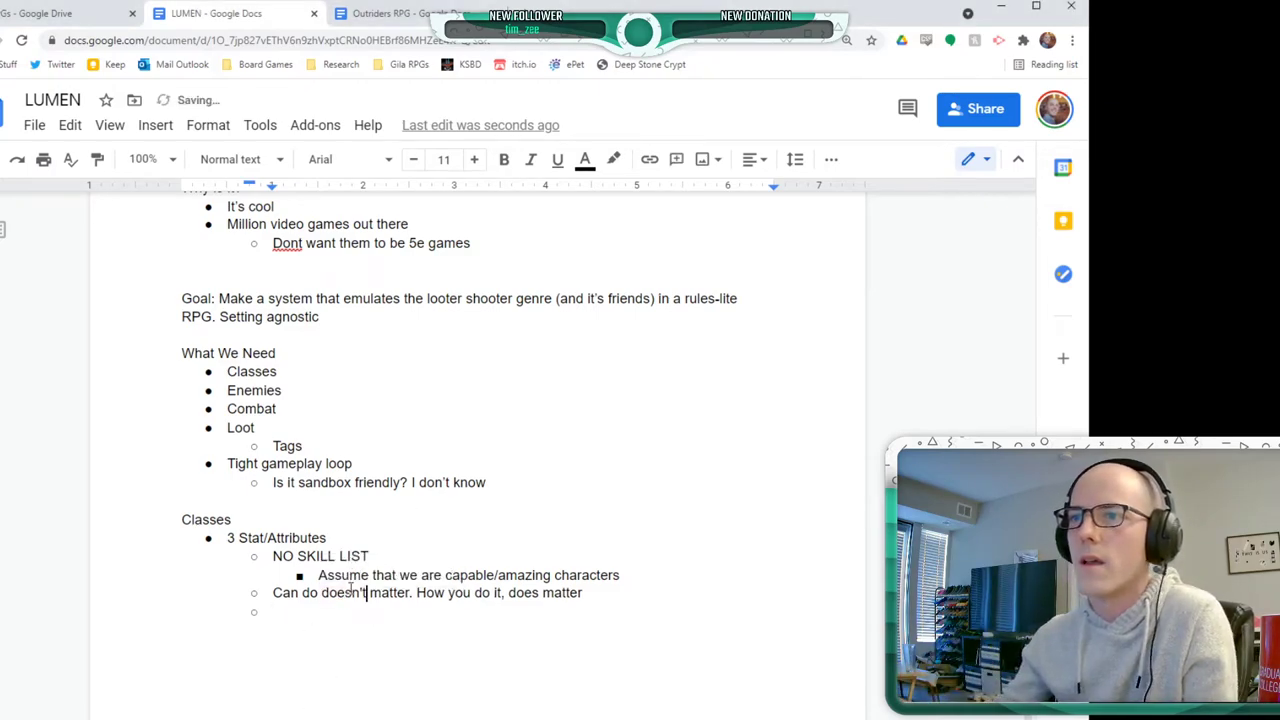
left_click(363, 604)
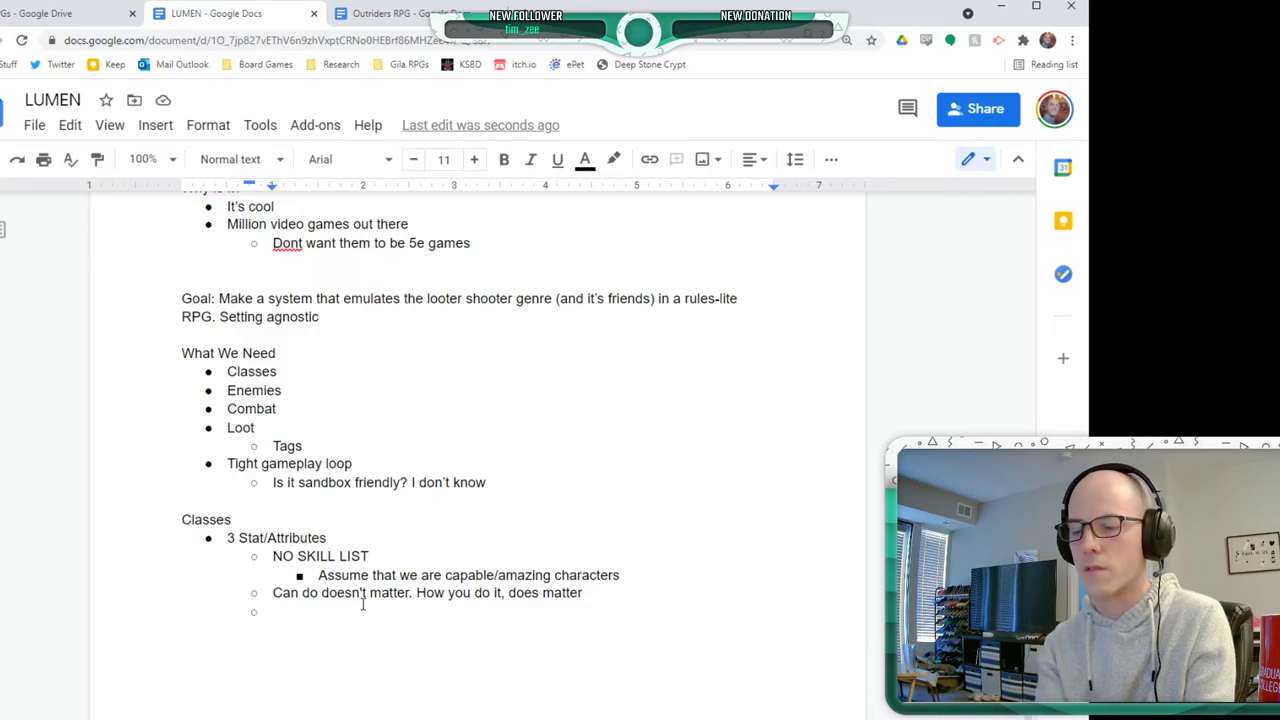
type("Power")
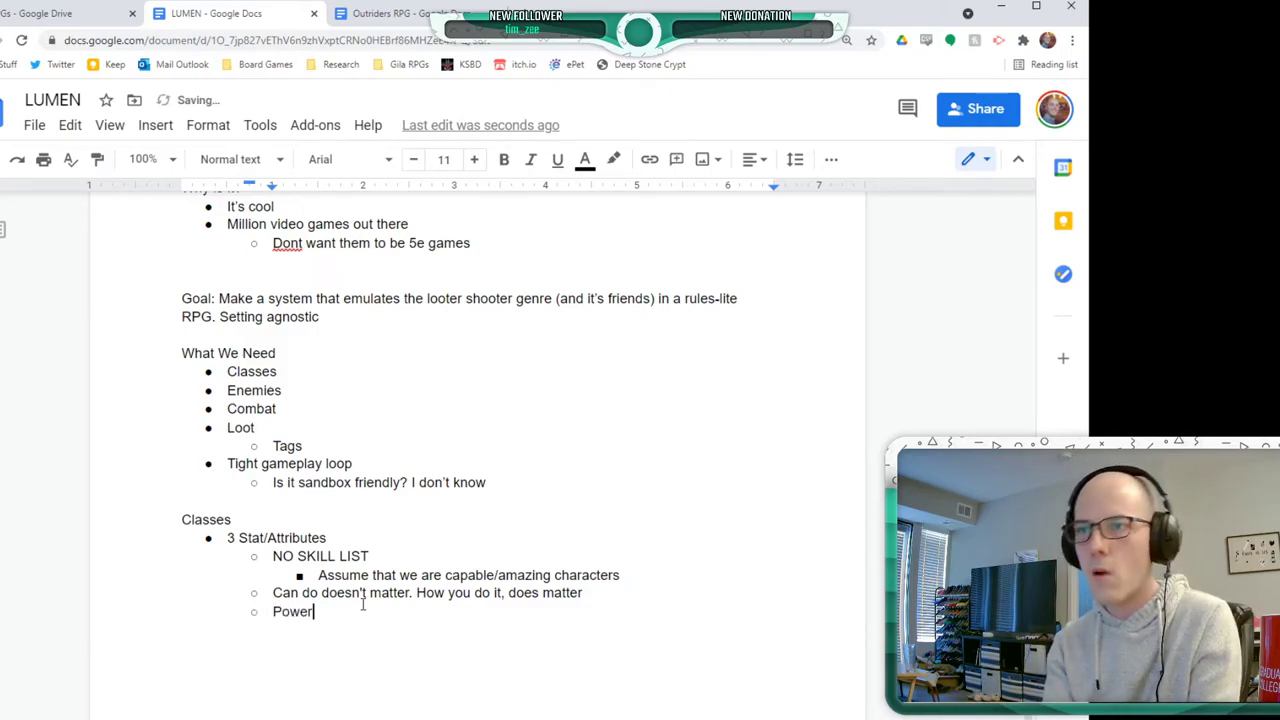
type("ful")
key("Return")
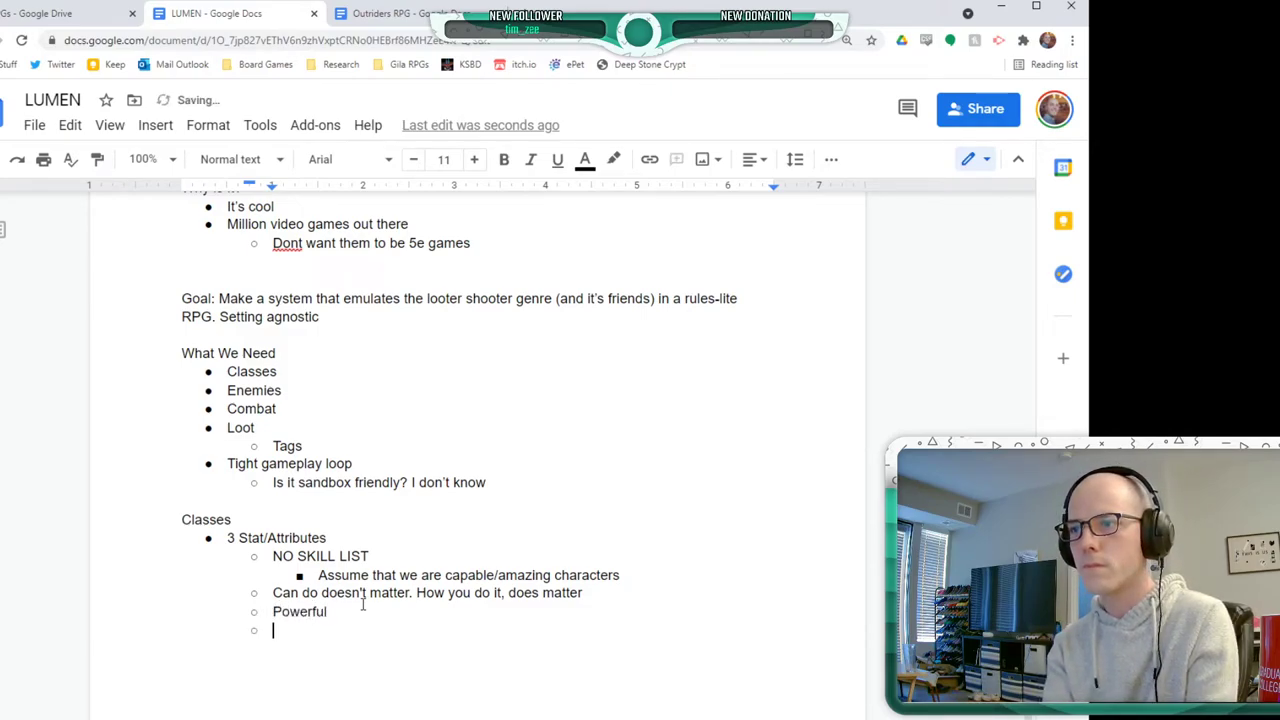
key("BackSpace")
key("BackSpace")
key("BackSpace")
key("BackSpace")
key("BackSpace")
key("BackSpace")
key("BackSpace")
key("BackSpace")
key("BackSpace")
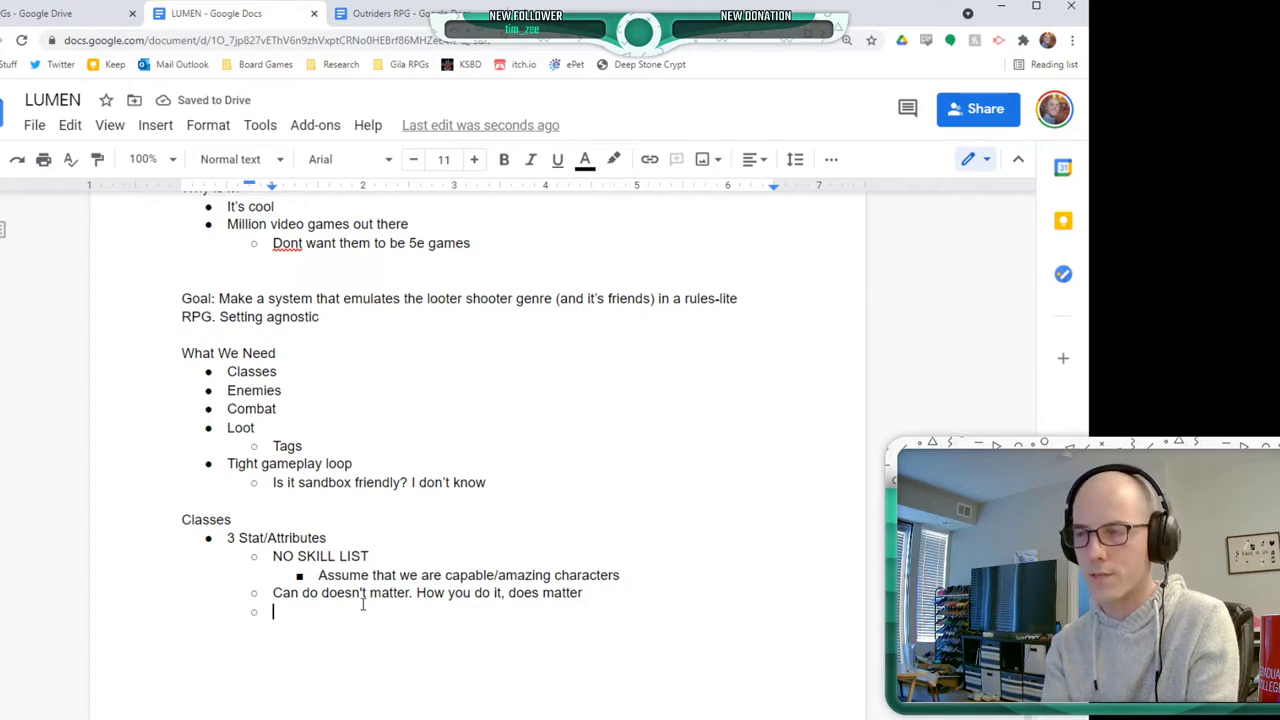
type("Force")
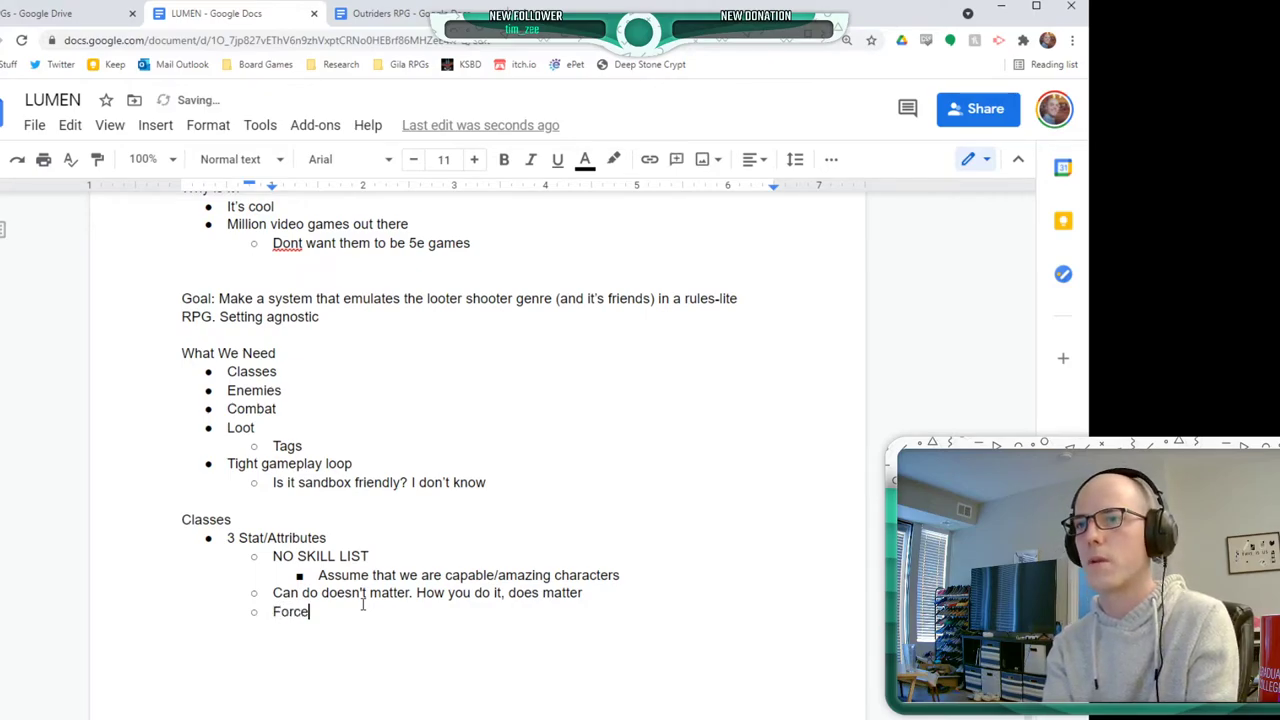
key("Return")
type("Flow")
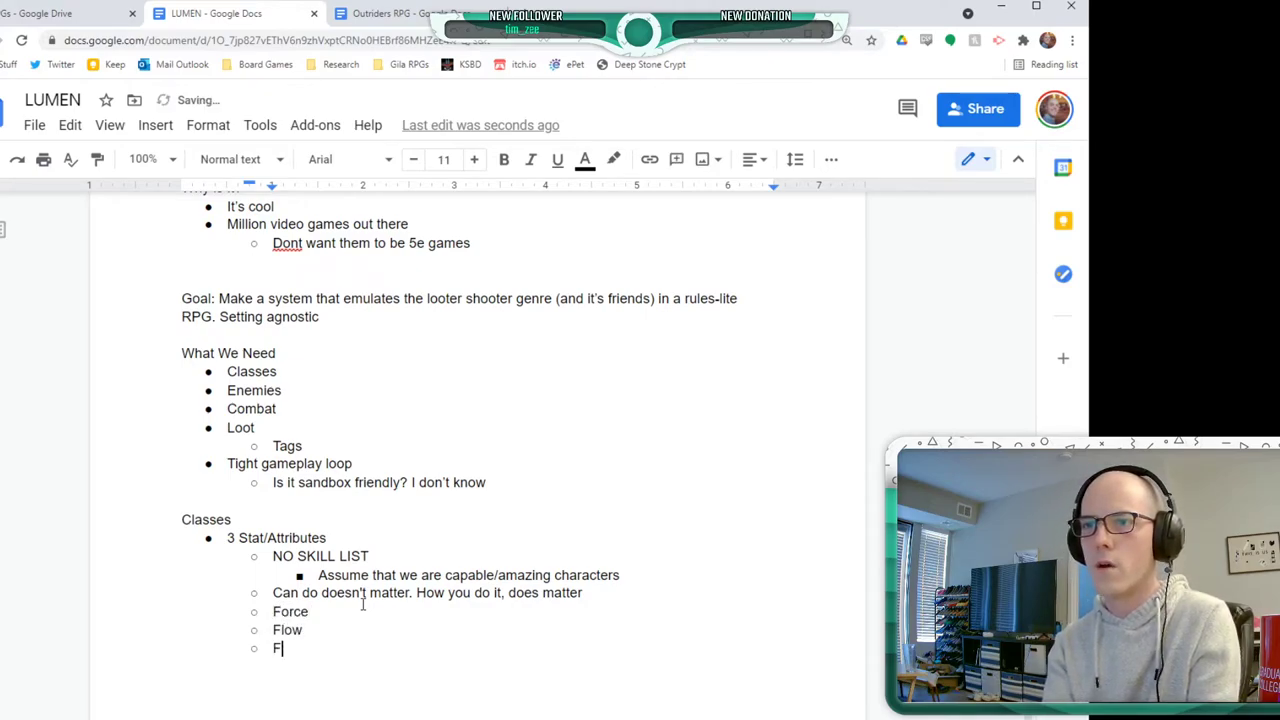
type("ocus")
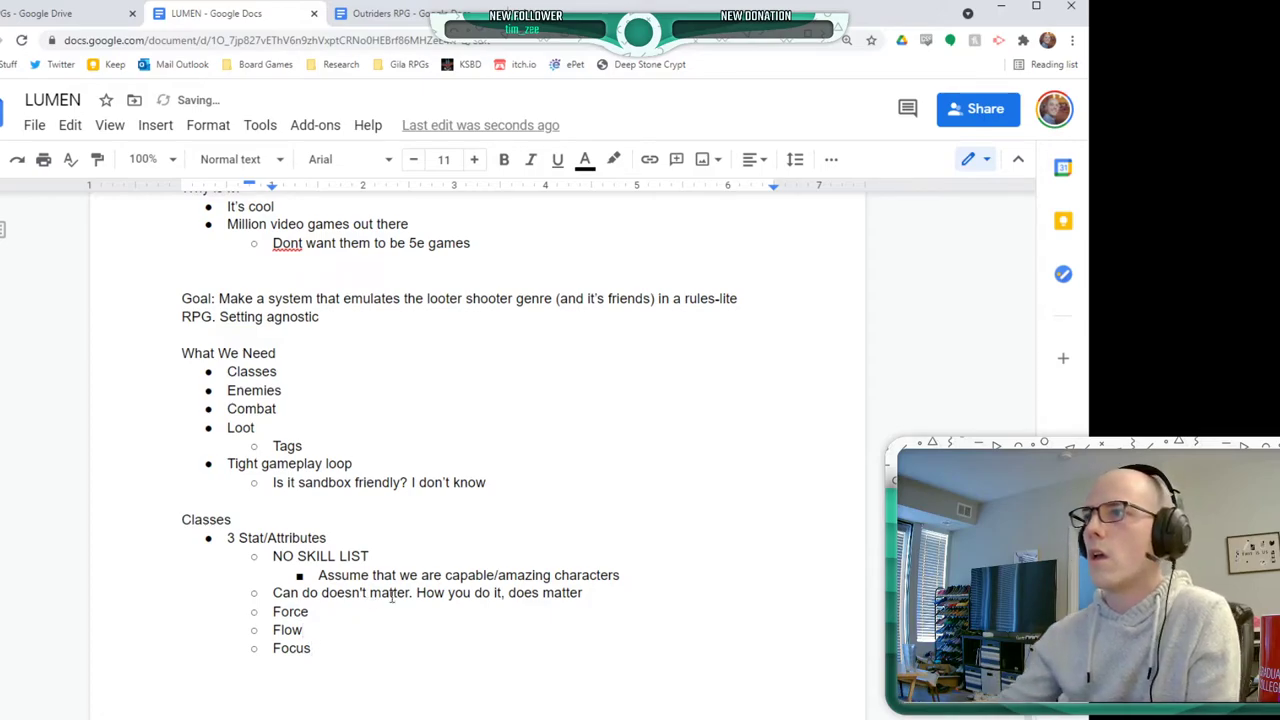
key("Home")
key("Return")
key("Up")
key("BackSpace")
key("BackSpace")
key("Down")
key("End")
key("Return")
key("BackSpace")
key("BackSpace")
- Give Force the descriptors 'powerful, sweeping, emotional'
scroll(454, 593, "down", 2)
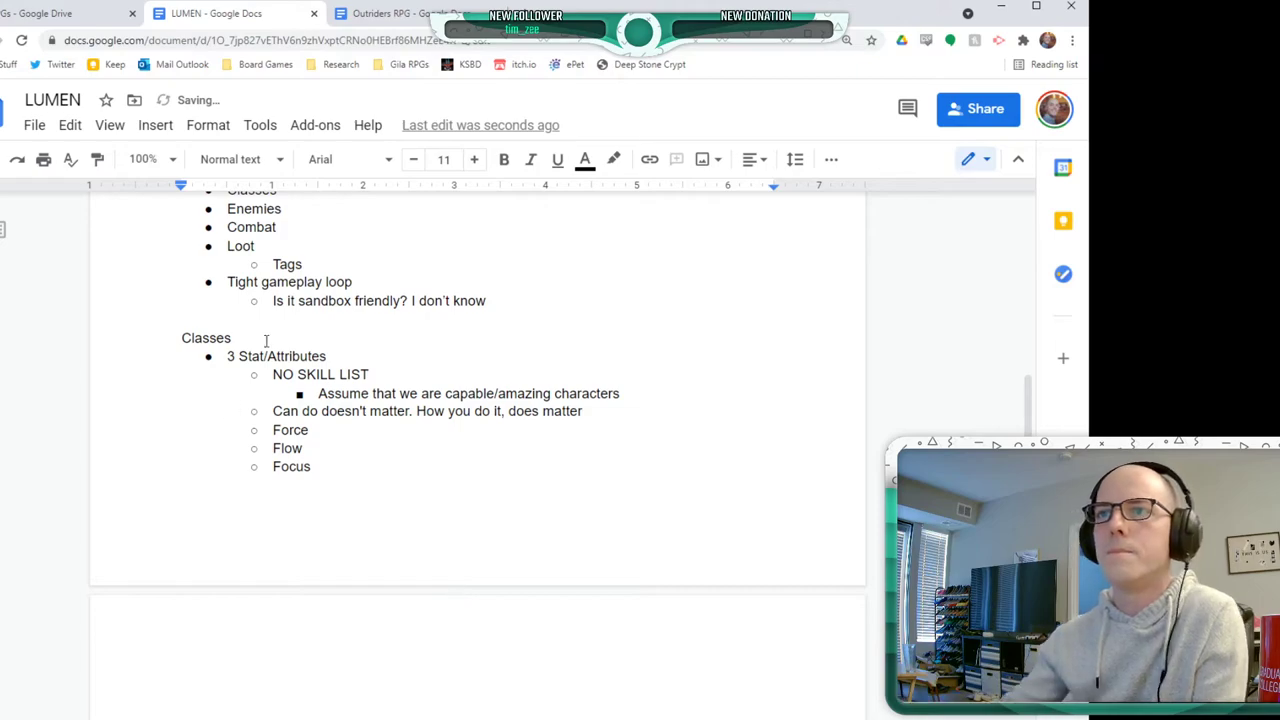
scroll(380, 257, "down", 3)
scroll(353, 297, "up", 1)
left_click(355, 278)
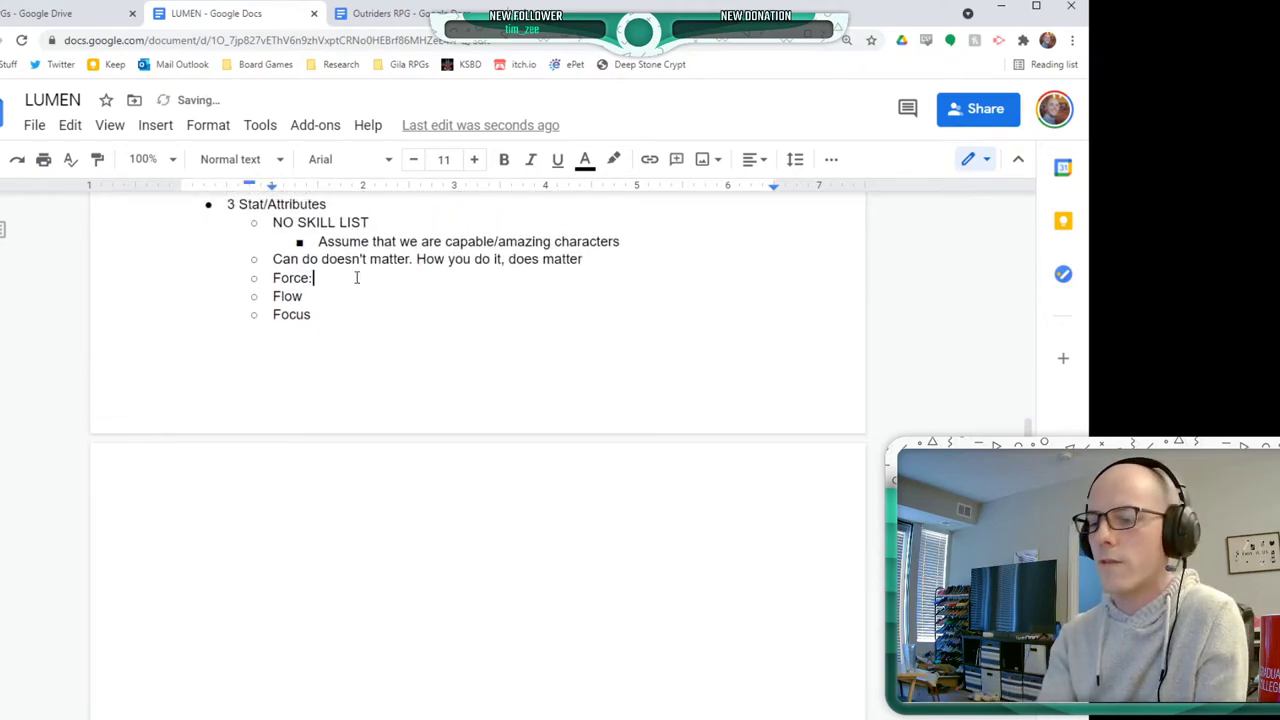
type(": powerful")
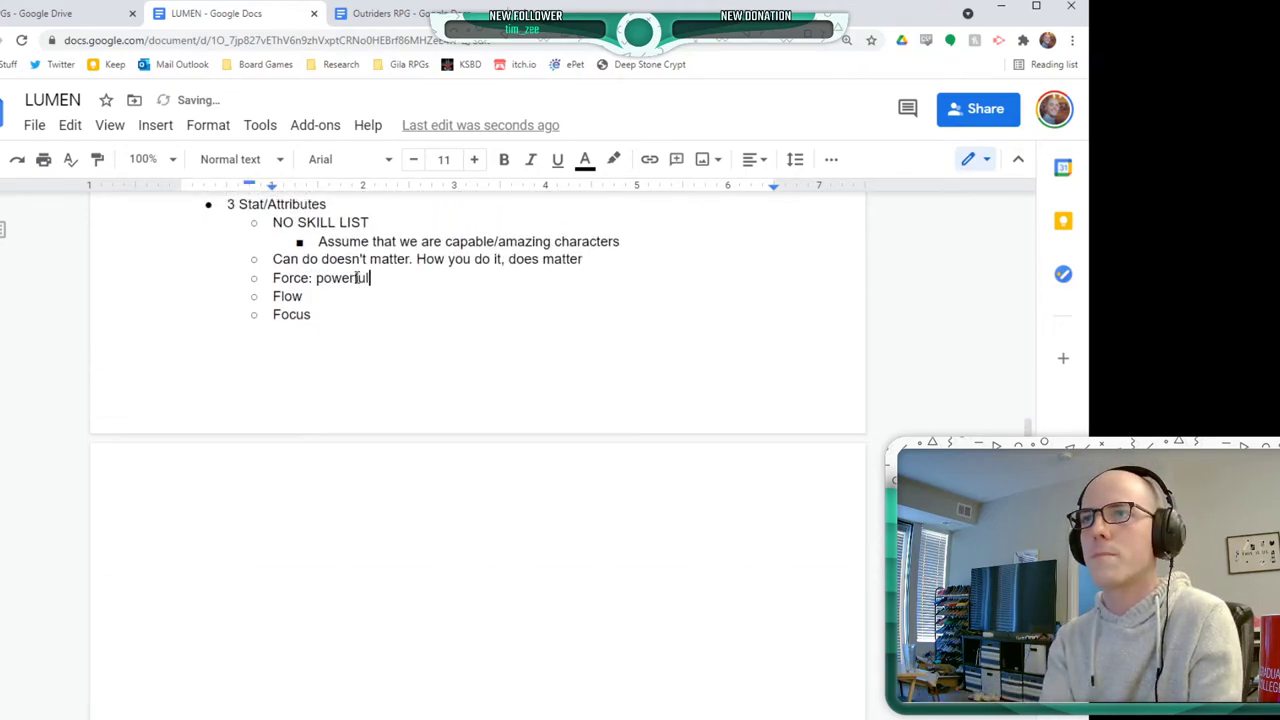
type(", sweeping,")
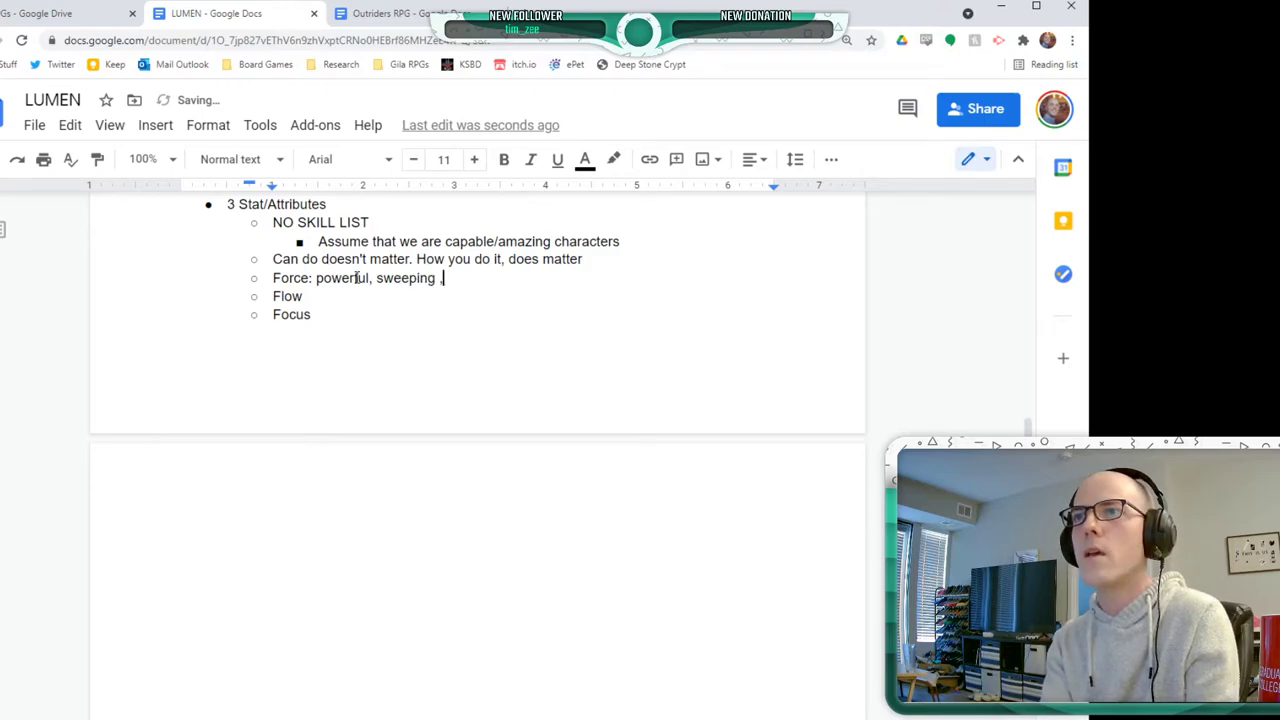
key("BackSpace")
type(", emotional")
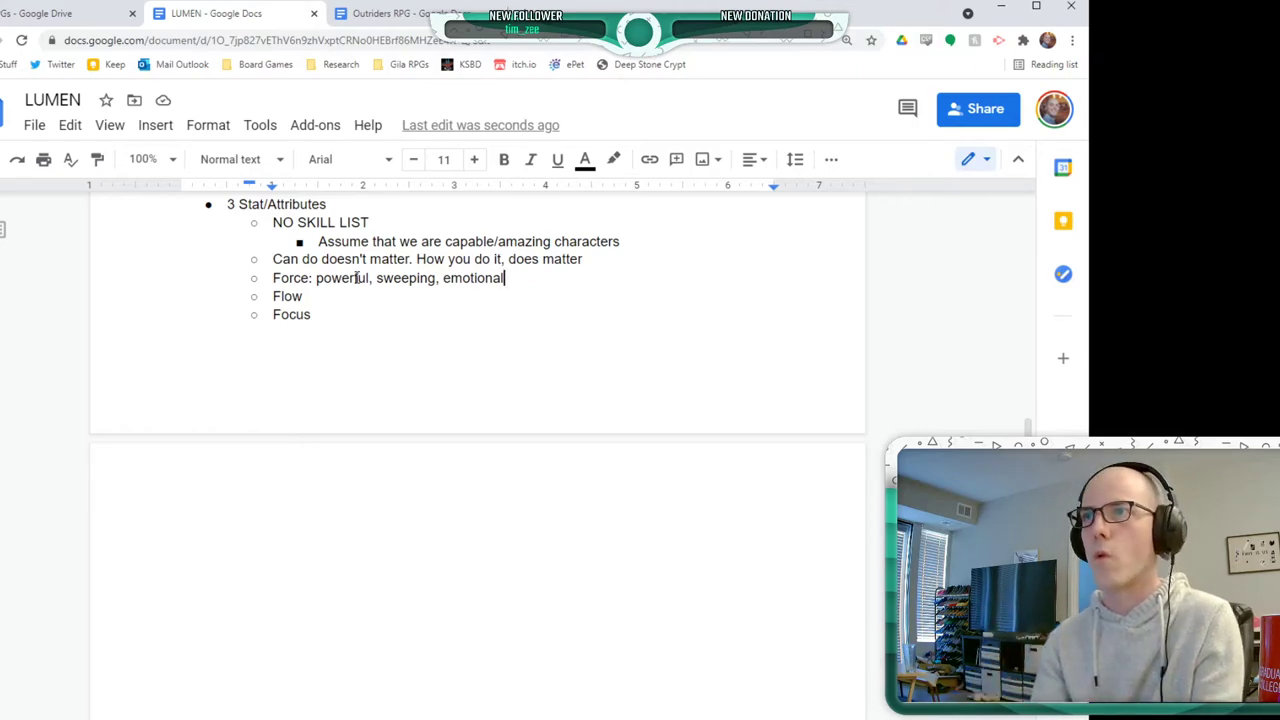
- Add Flow descriptors 'speed, reflexes, opportunities, fast' and Focus descriptors 'methodical, practiced, surgical'
key("Down")
type(": ")
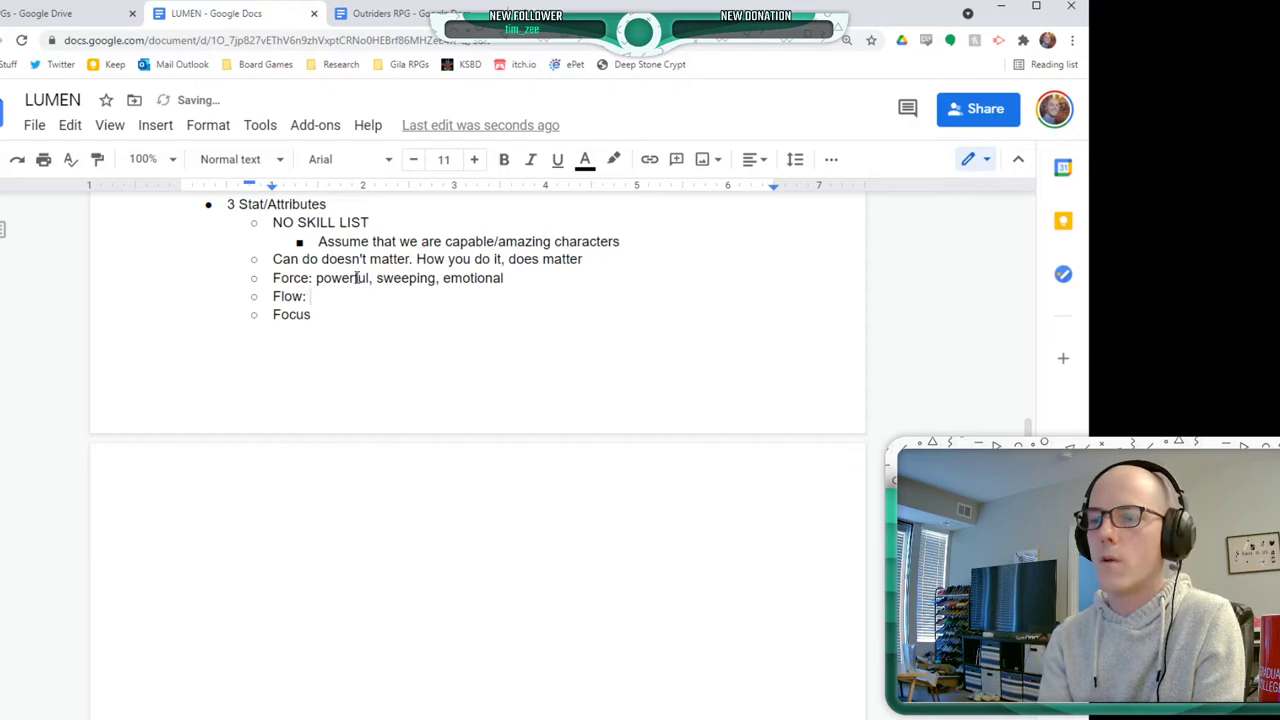
type("speed, re")
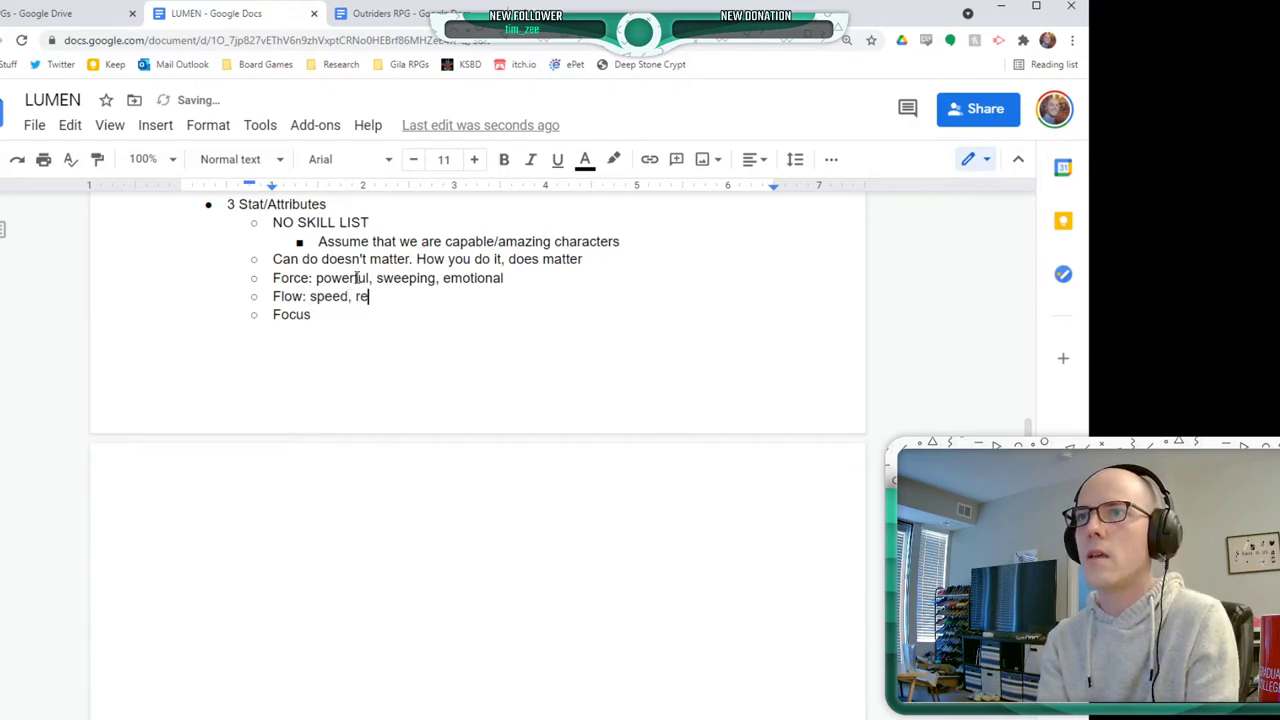
type("flex")
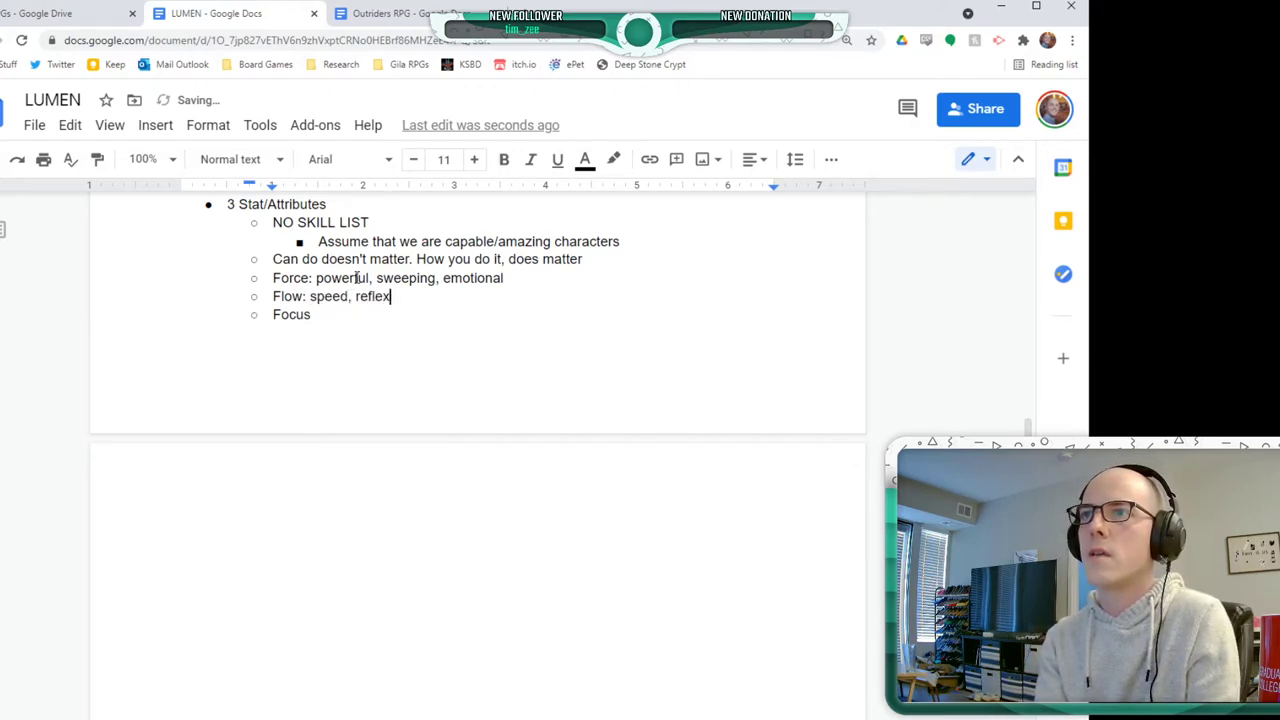
type("es, opportunities")
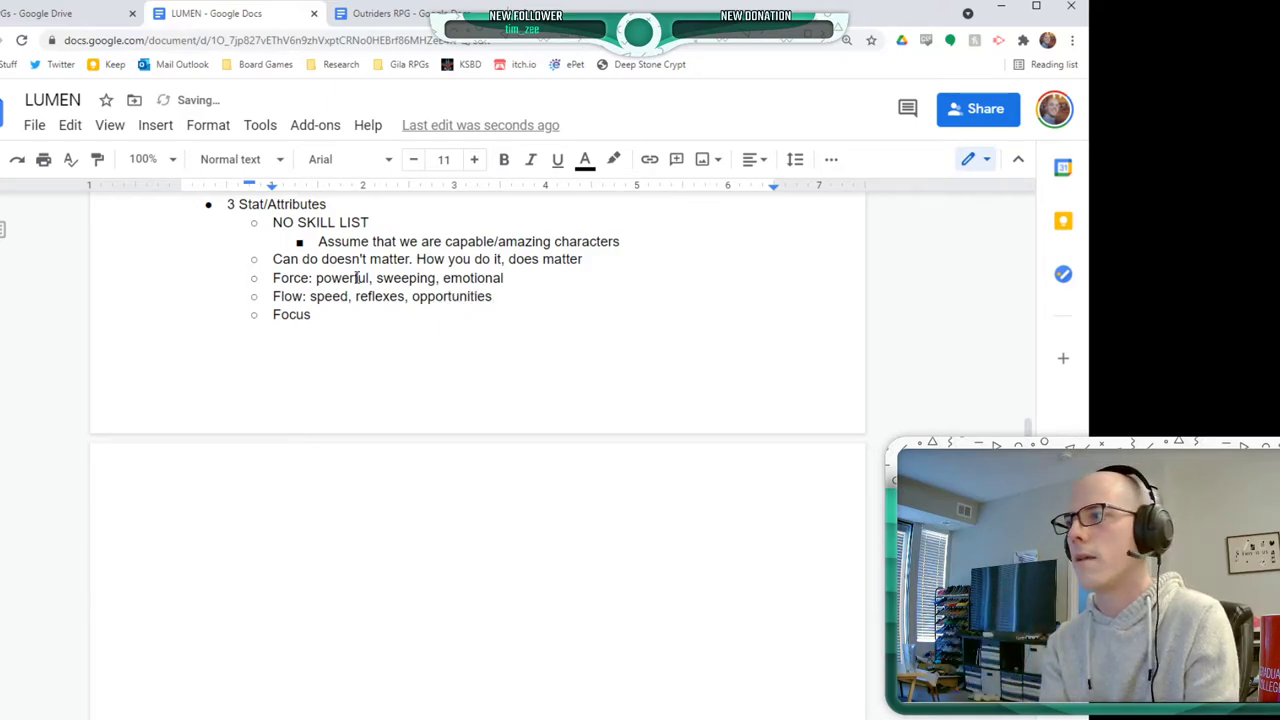
type(", fast")
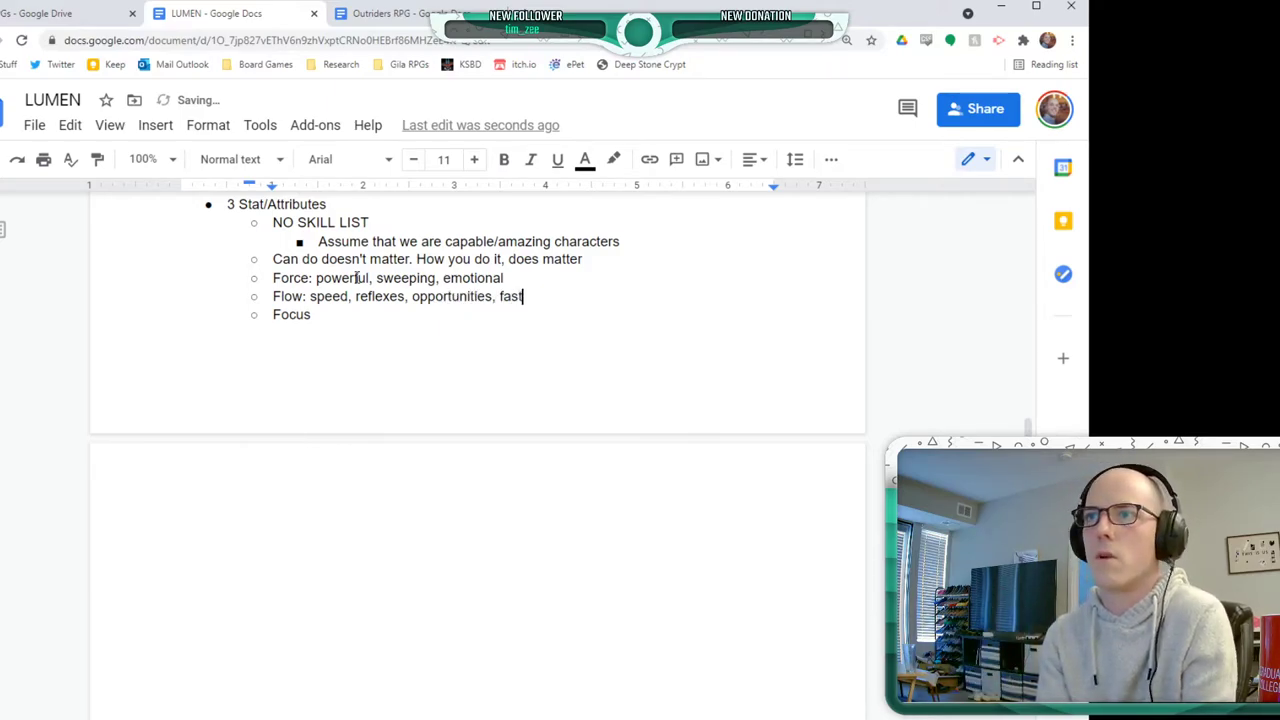
key("Down")
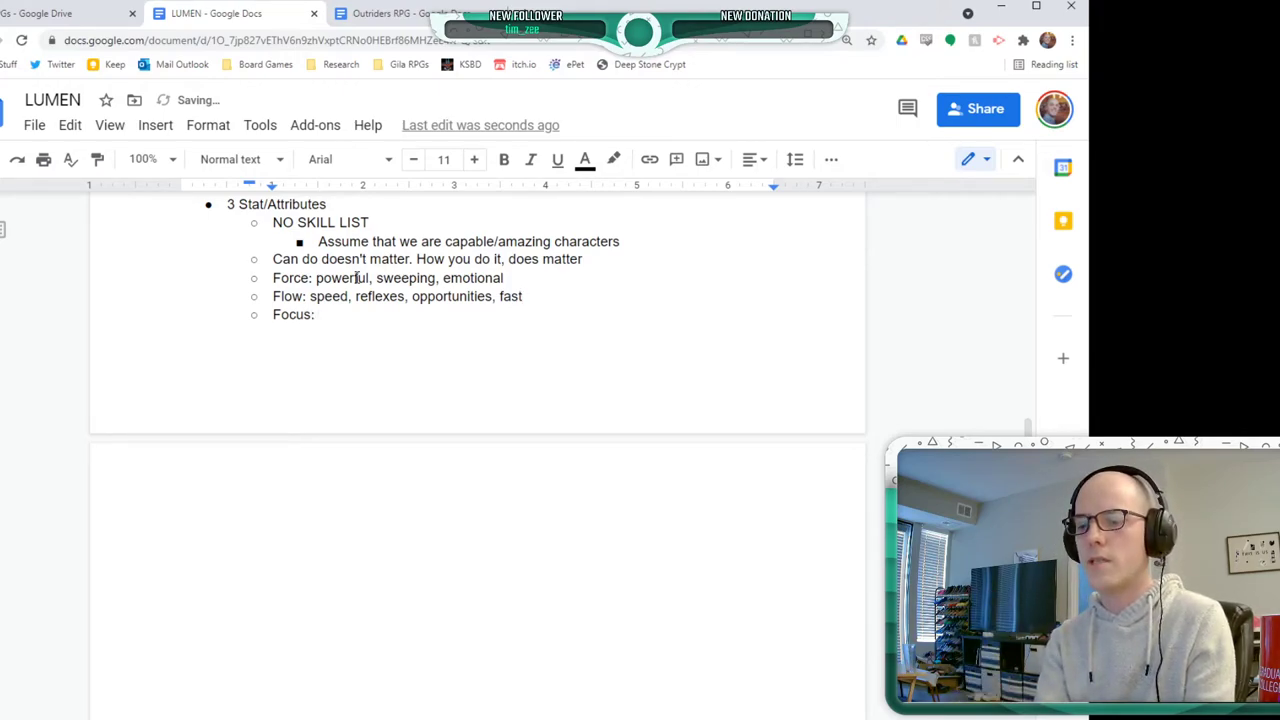
type("methodical, p")
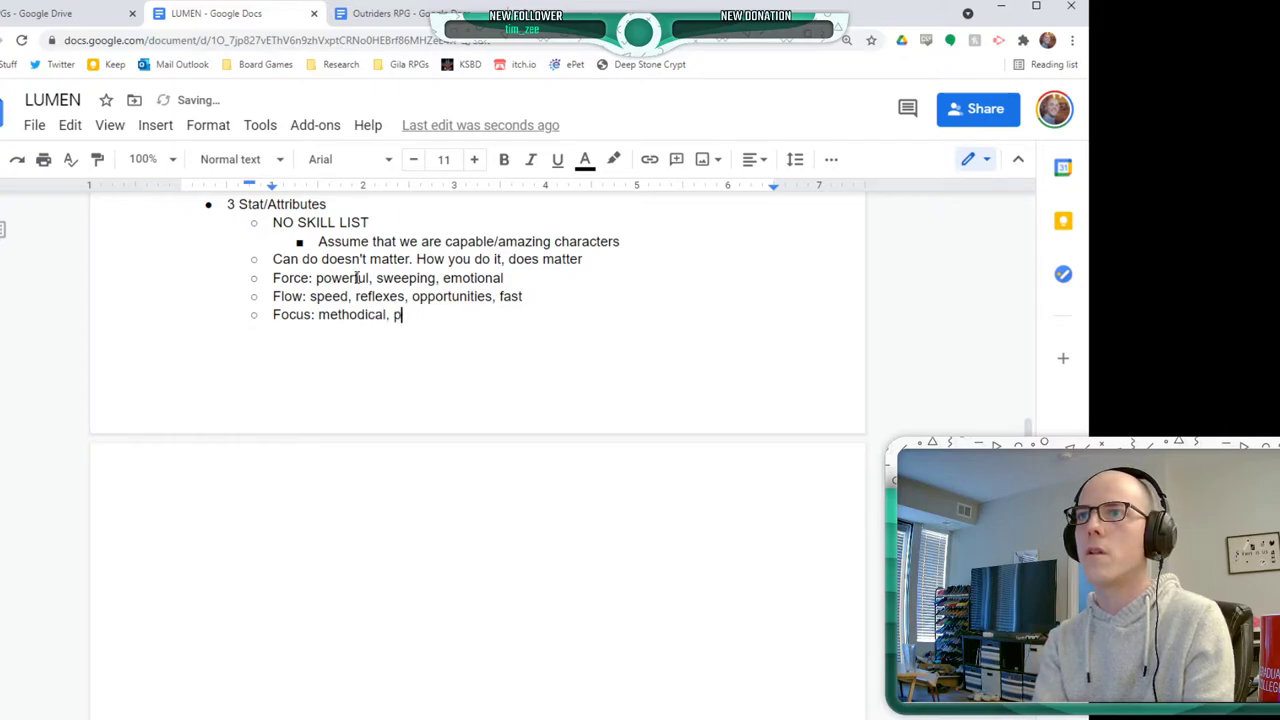
type("racticed, surgi")
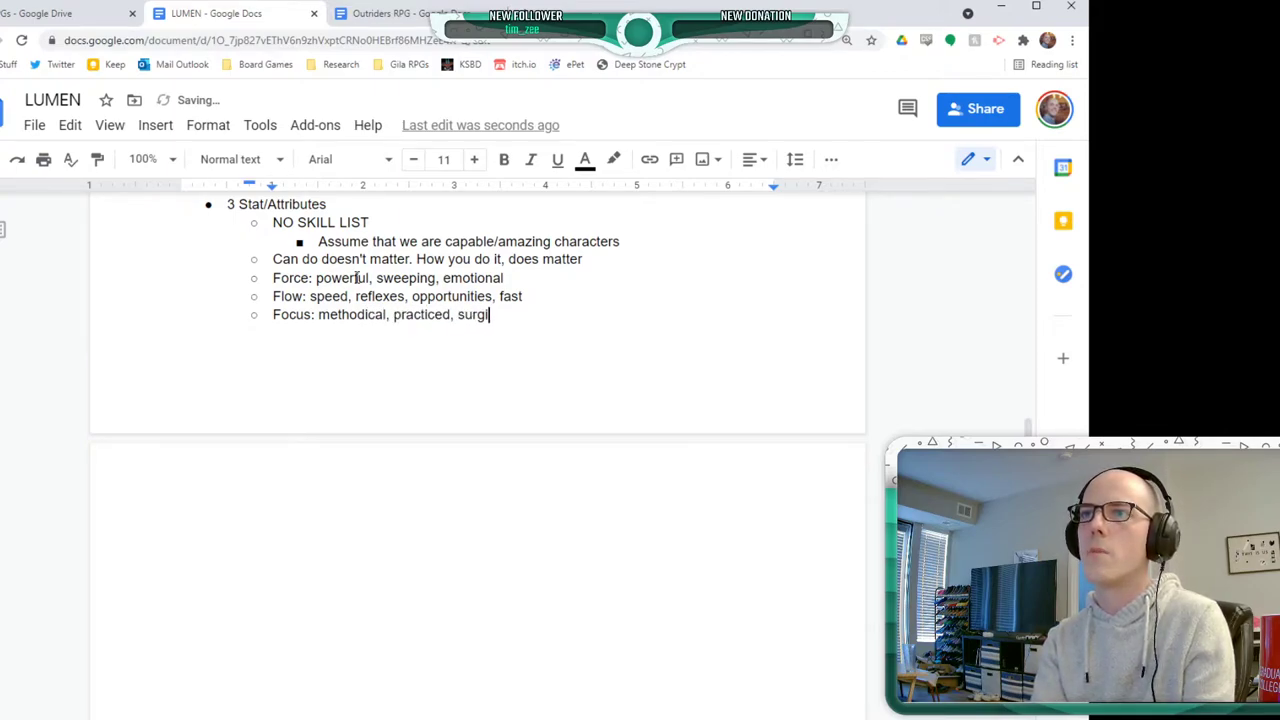
type("cal")
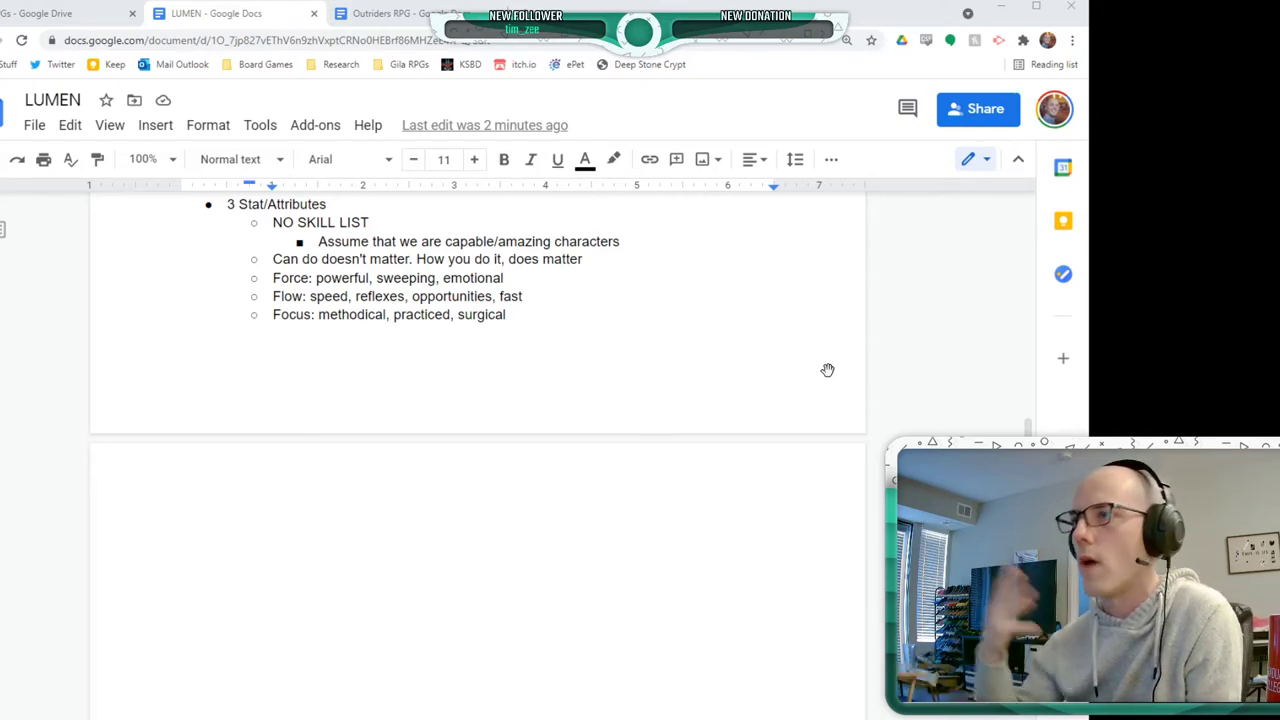
- Add a top-level bullet 'Health: assume the characters can "die"' with an empty sub-bullet beneath
left_click(828, 371)
key("Return")
key("shift+Tab")
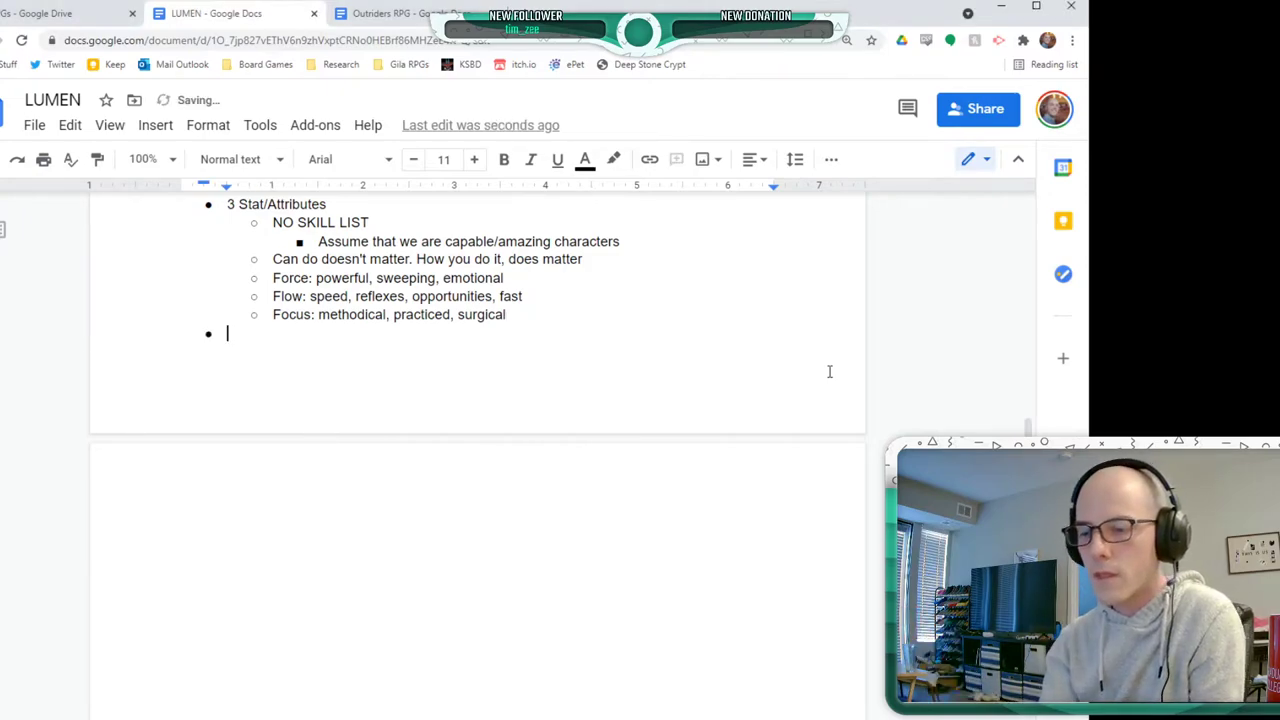
type("Health: ")
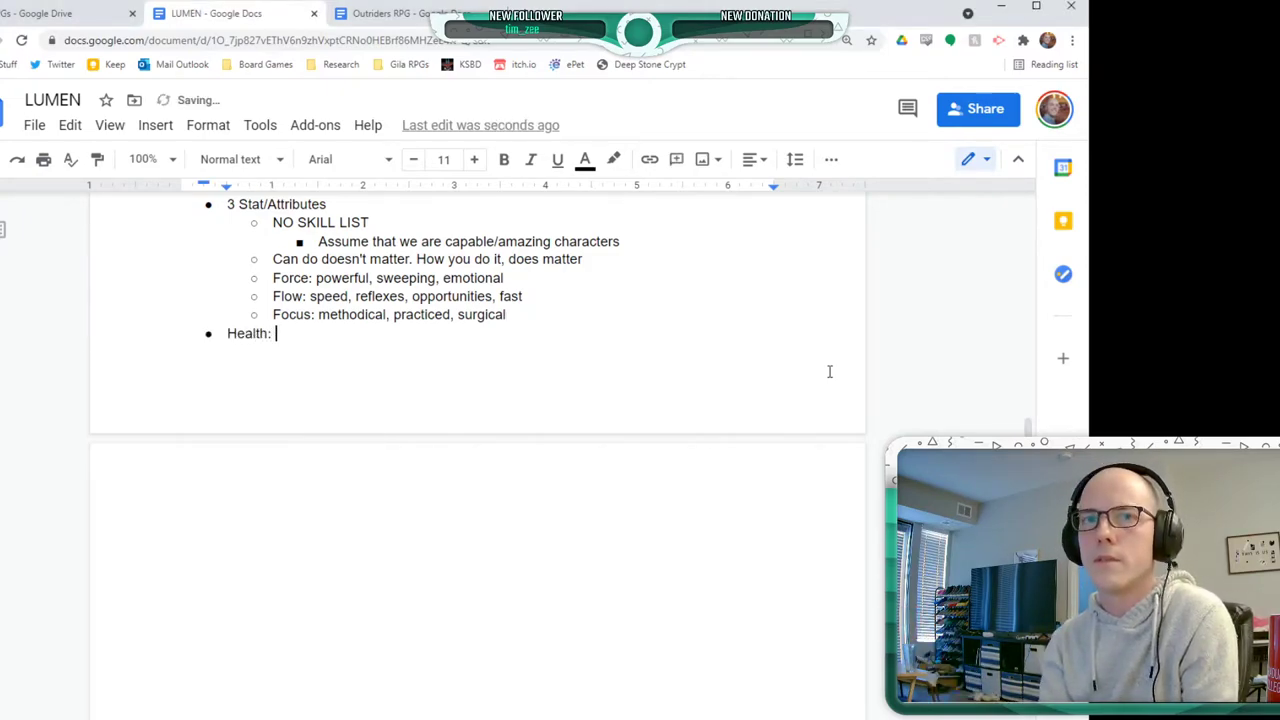
type("assume")
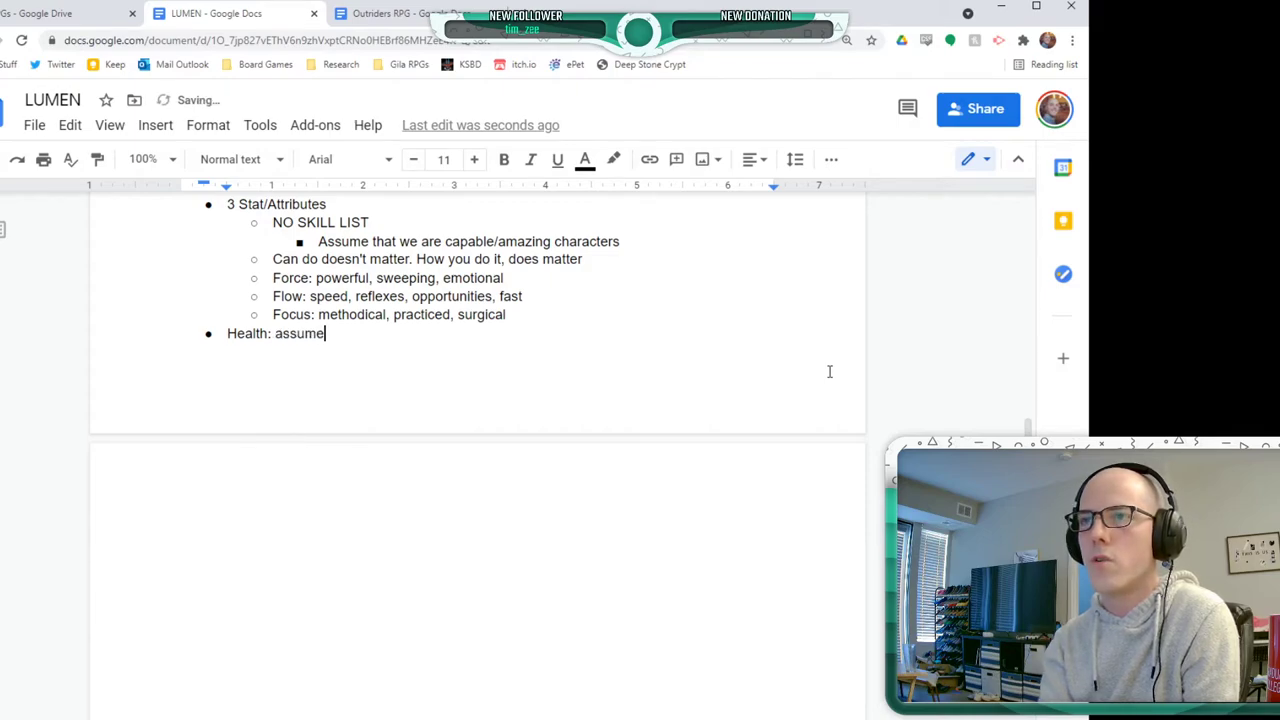
type(" the characters can")
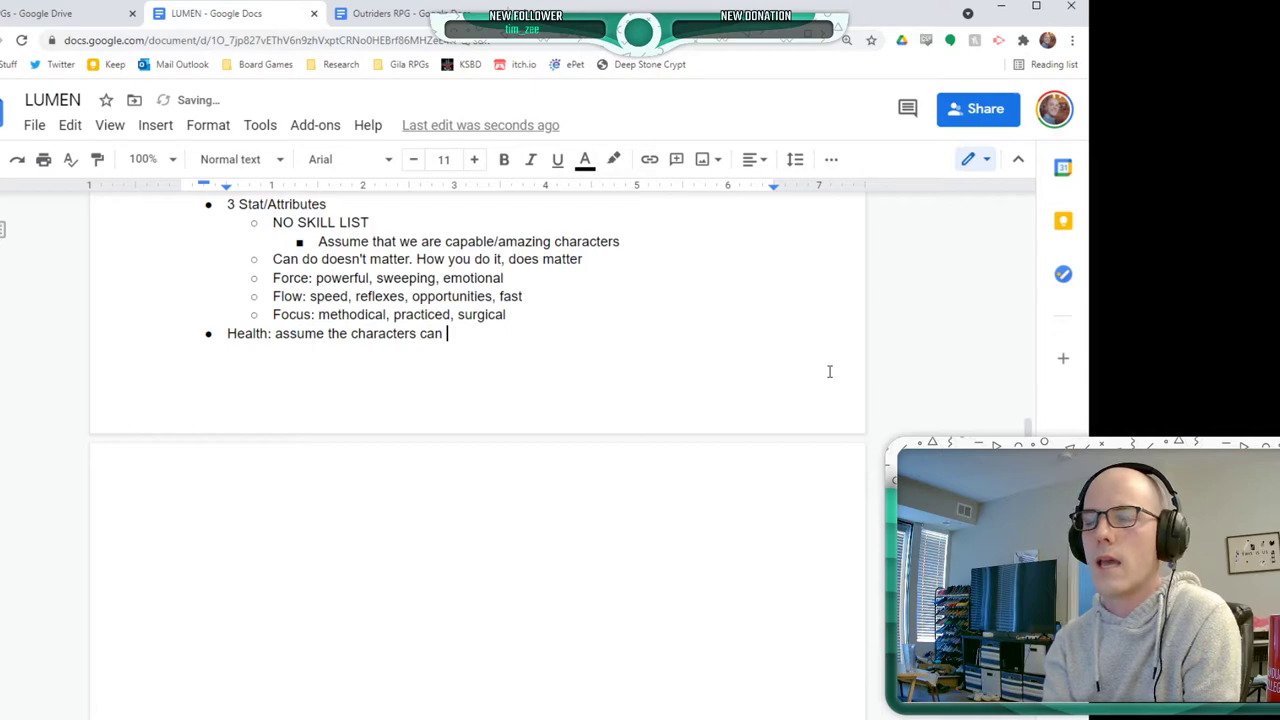
type(" \"died")
key("BackSpace")
type("\"")
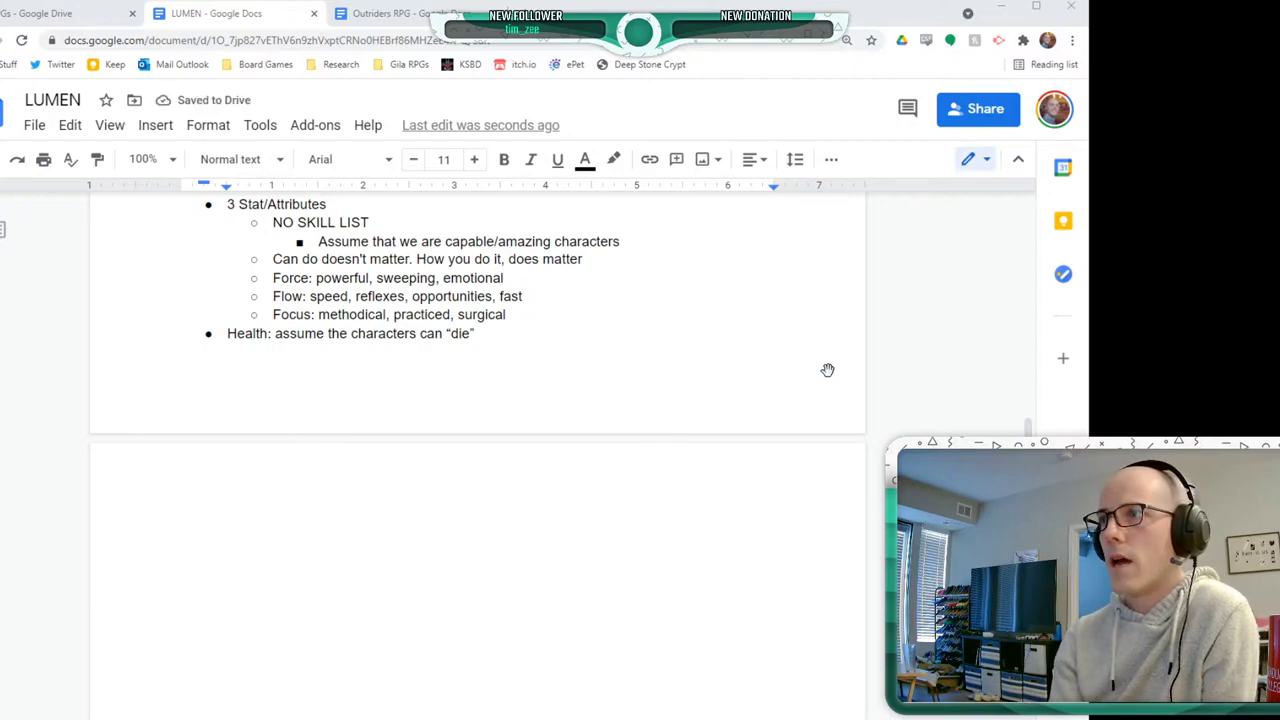
left_click(828, 370)
key("Return")
key("Tab")
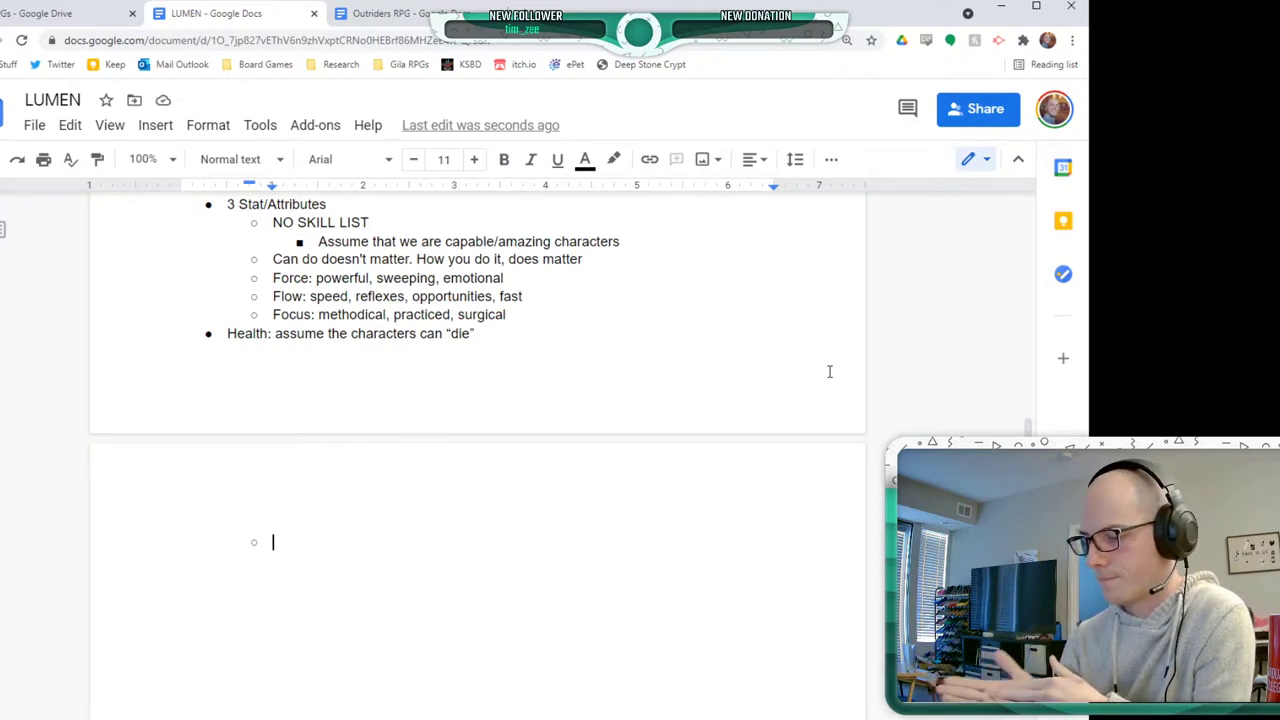
- Add 'Penalties for death' with indented LIGHT (gain a Dark) and FRAME examples
type("Penalti")
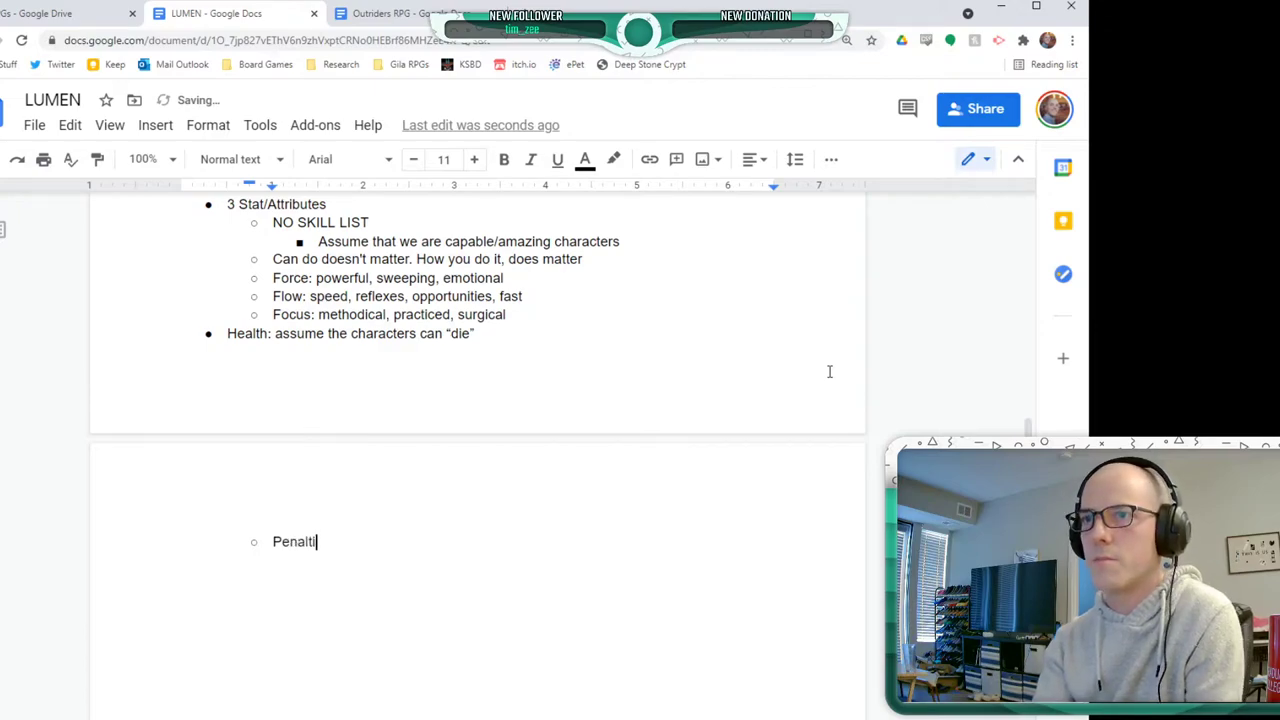
type("es for death")
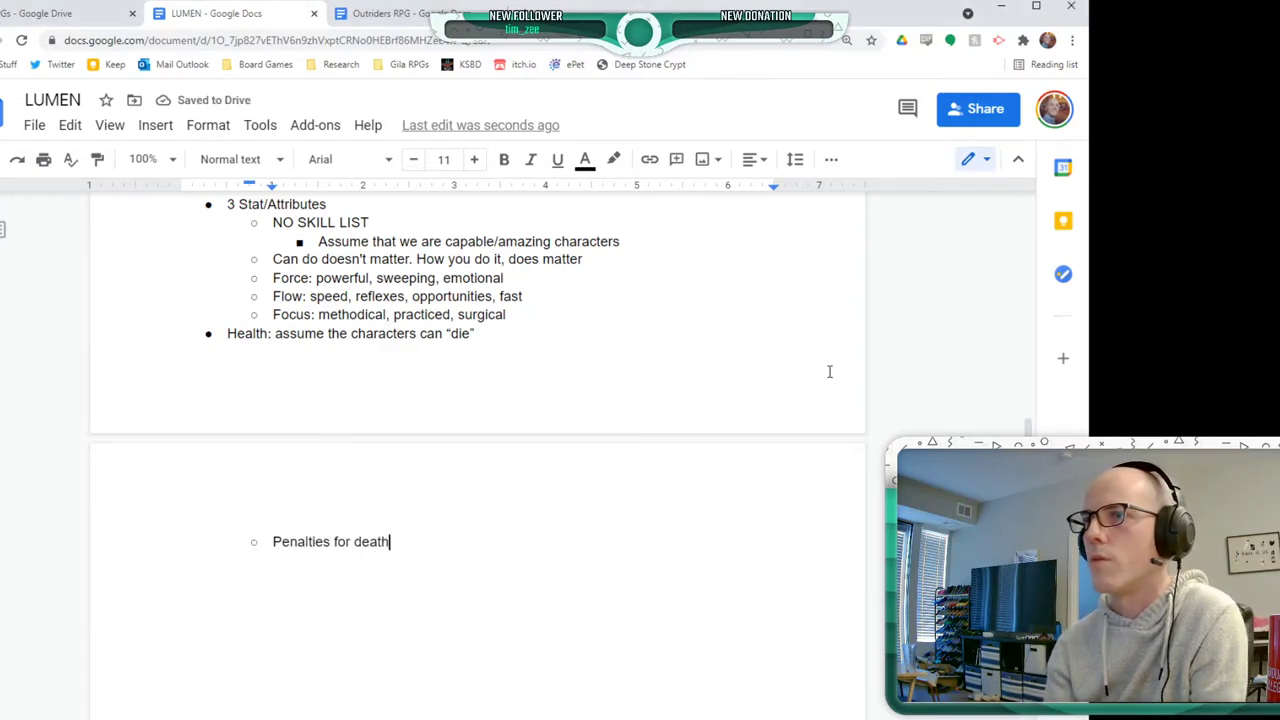
key("Return")
key("Tab")
type("EG")
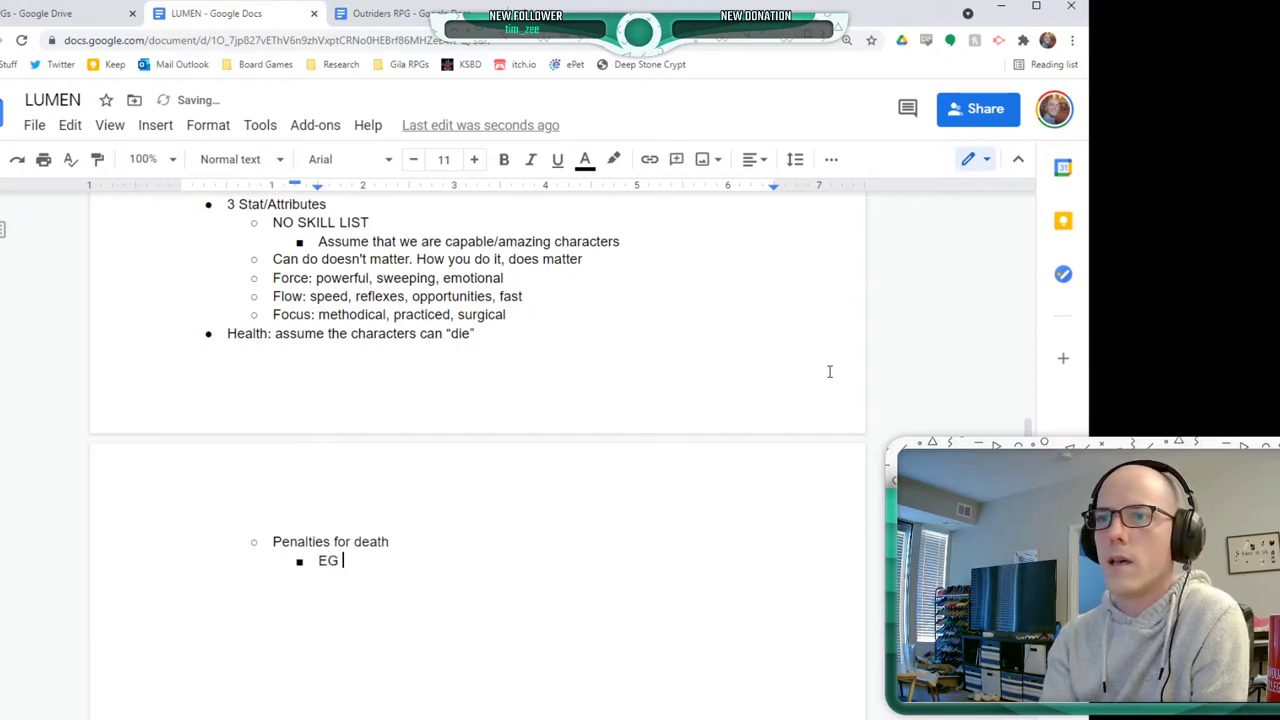
type("Li")
key("BackSpace")
type("us")
key("BackSpace")
key("BackSpace")
type("IGHT")
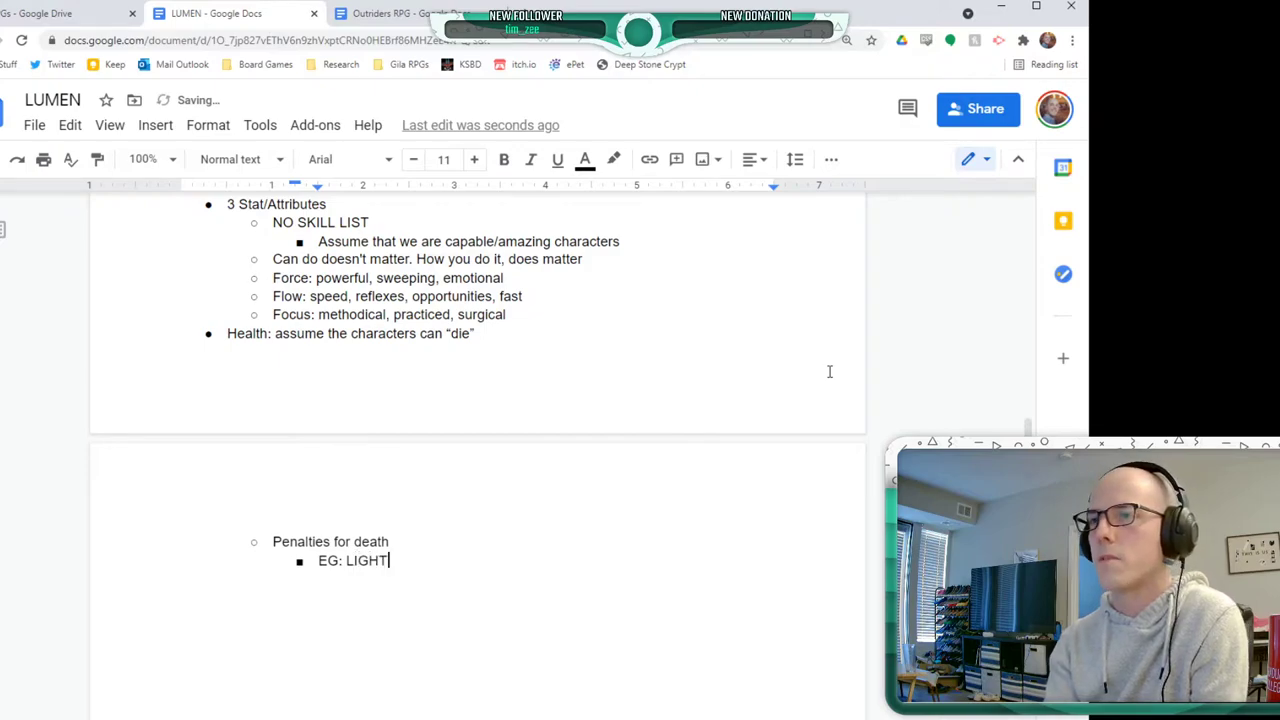
type(", gain")
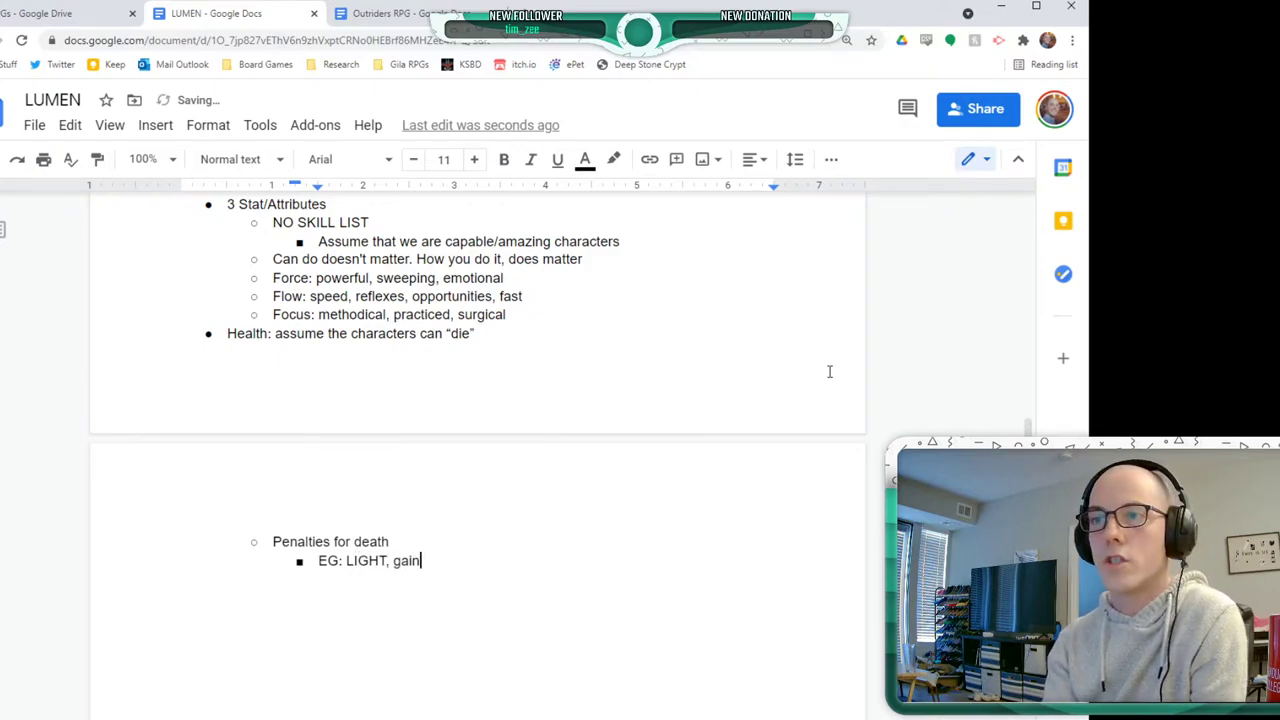
type(" a Dark")
key("Return")
type("FRAME: you l")
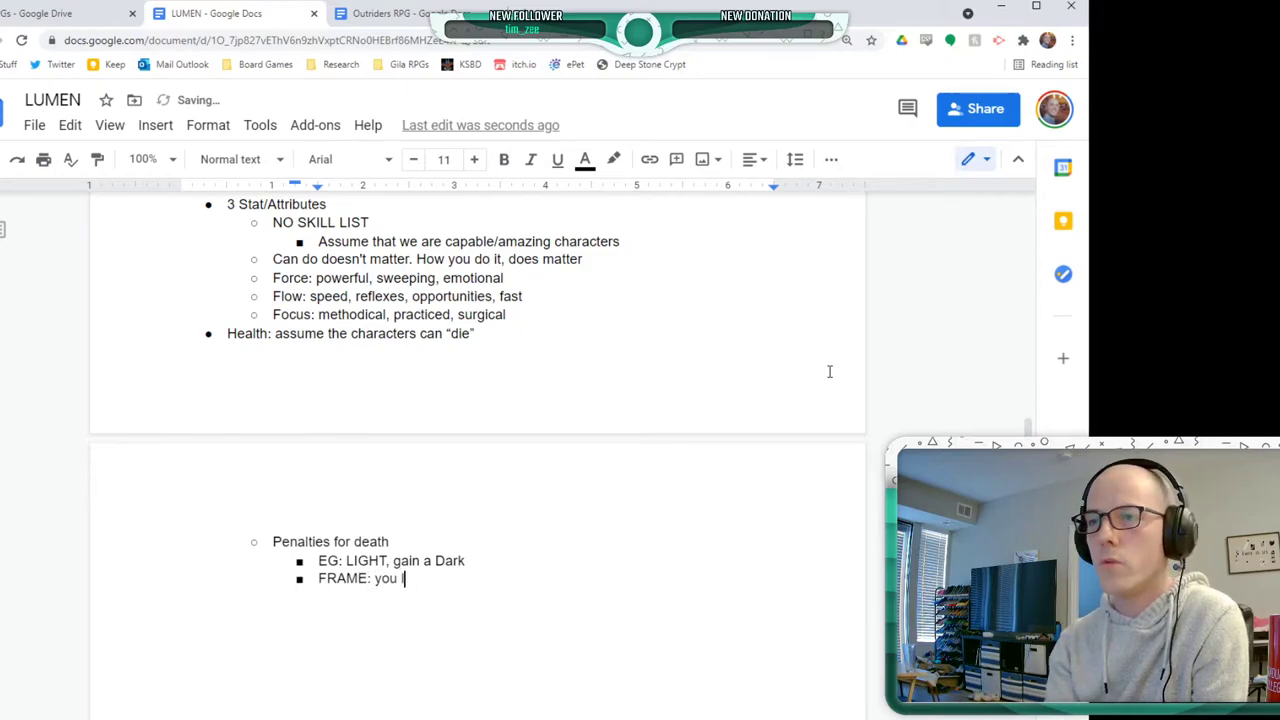
type("ost access to a power")
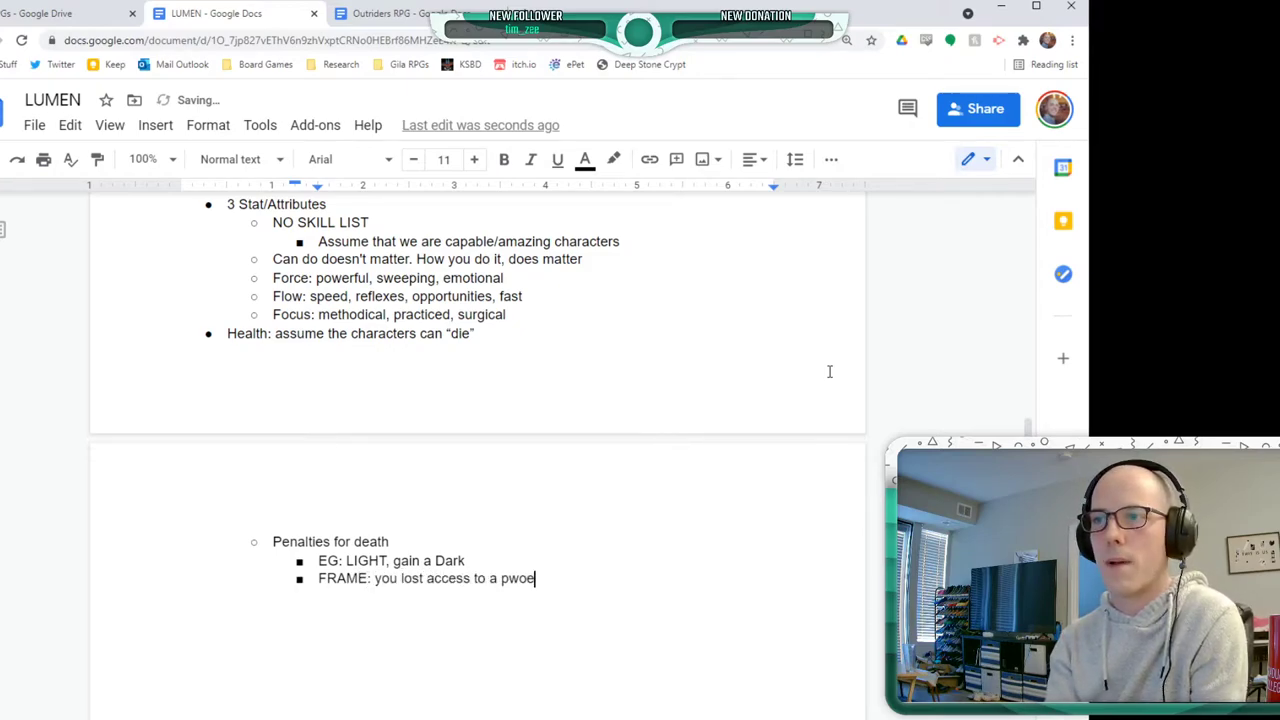
type(" for the mission")
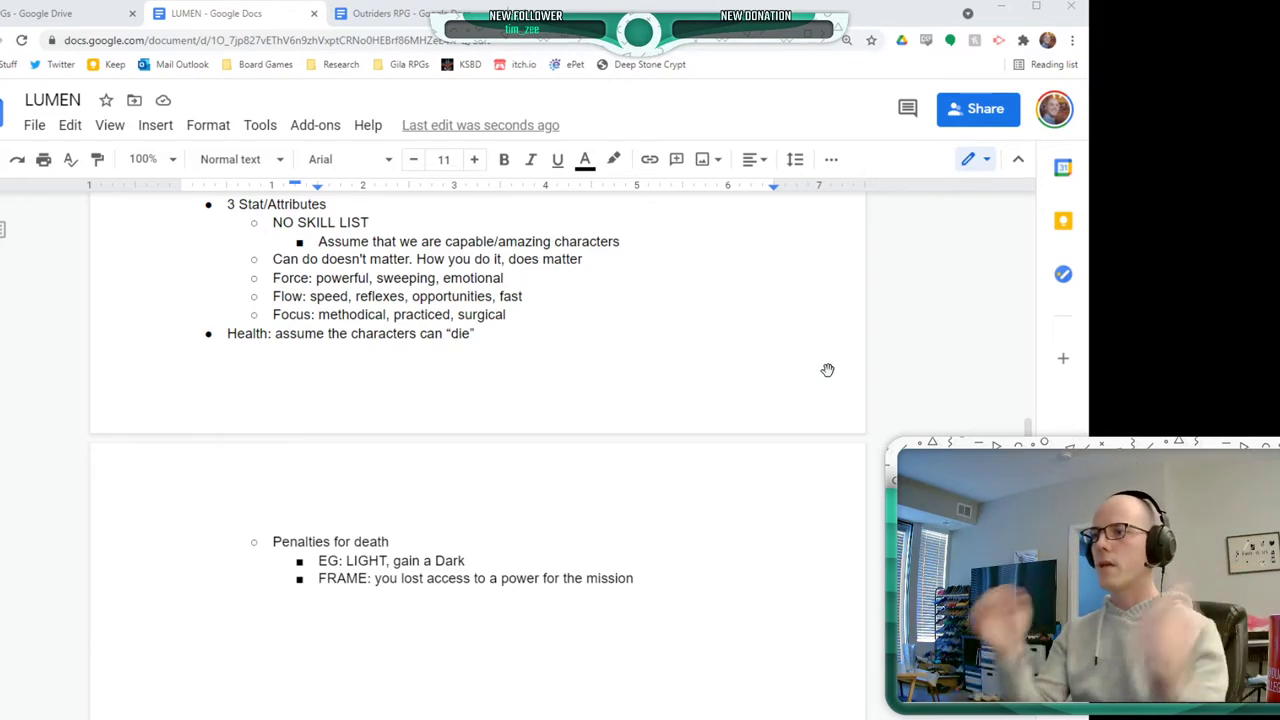
- Add 'Final death, might not be a thing' back at the Penalties for death level
left_click(827, 370)
key("Return")
key("shift+Tab")
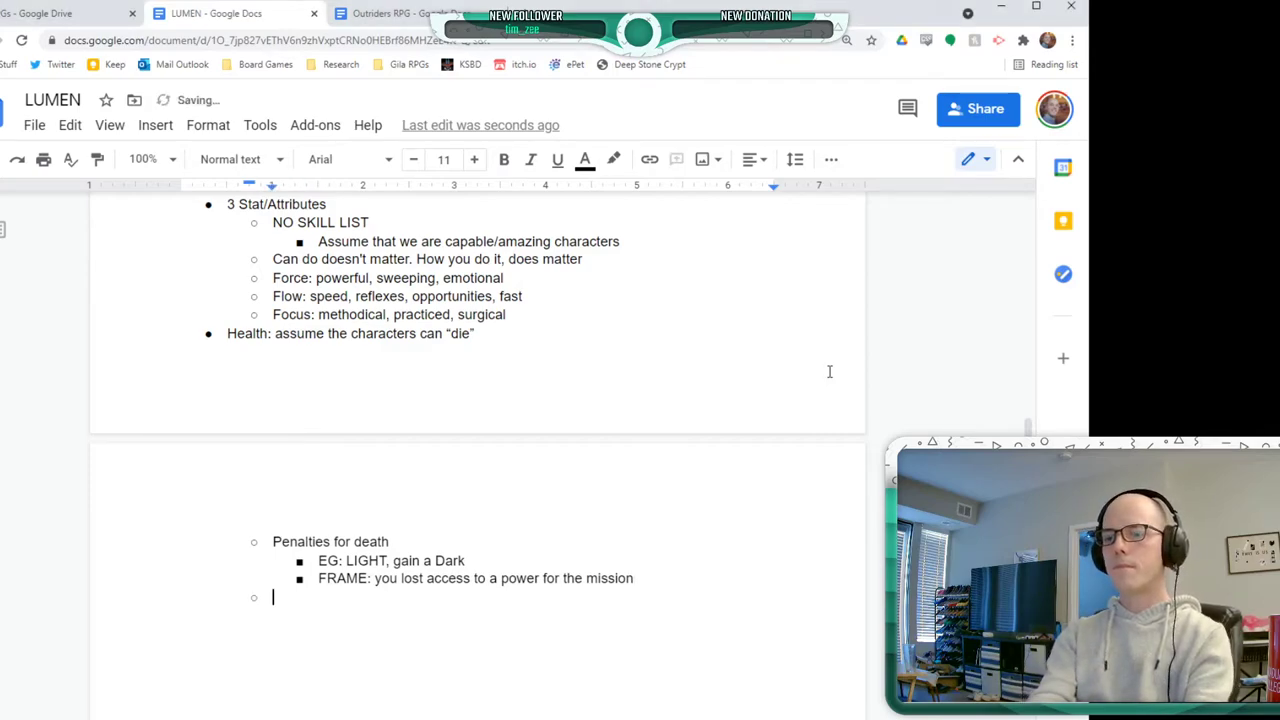
type("Final death, ")
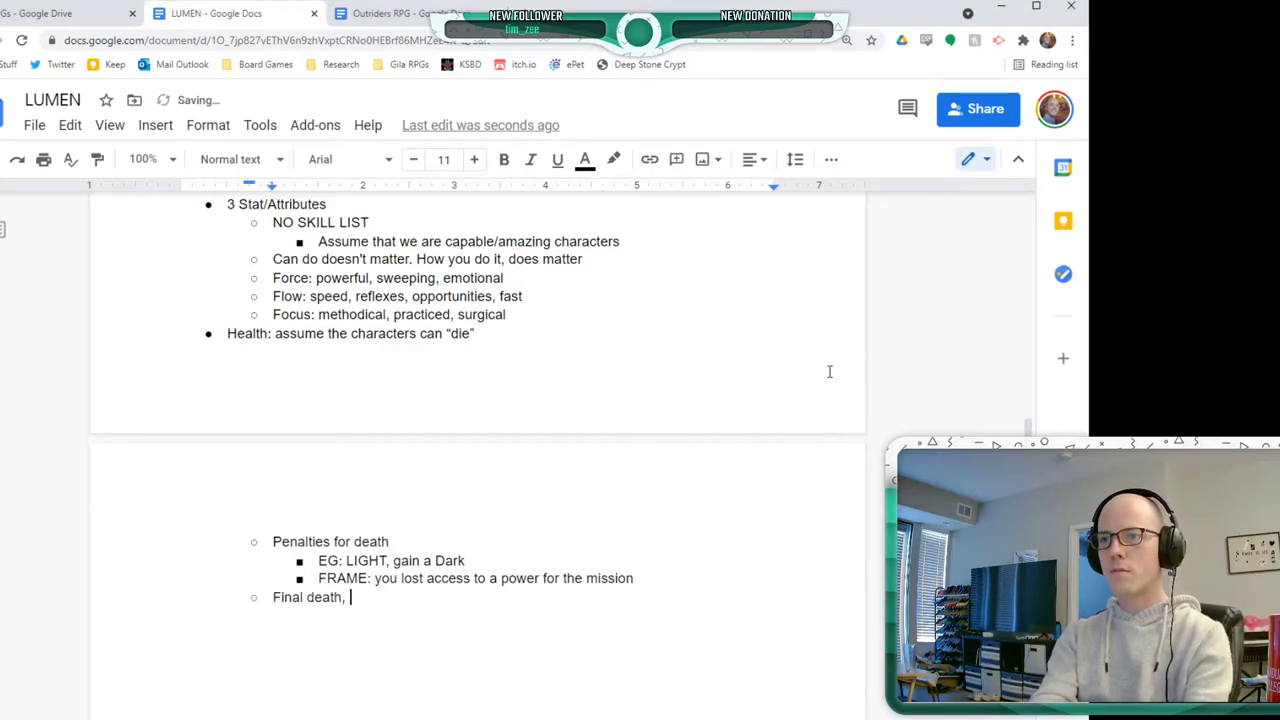
type("might not a")
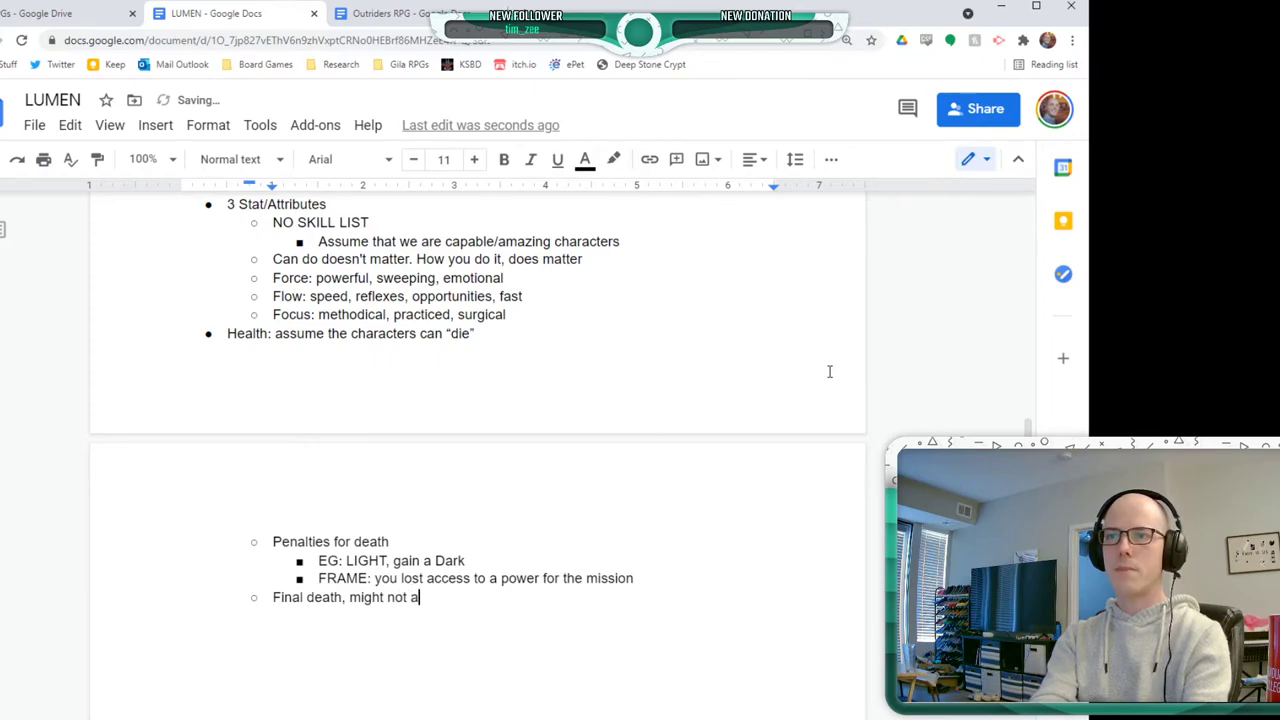
key("BackSpace")
type("be a thing")
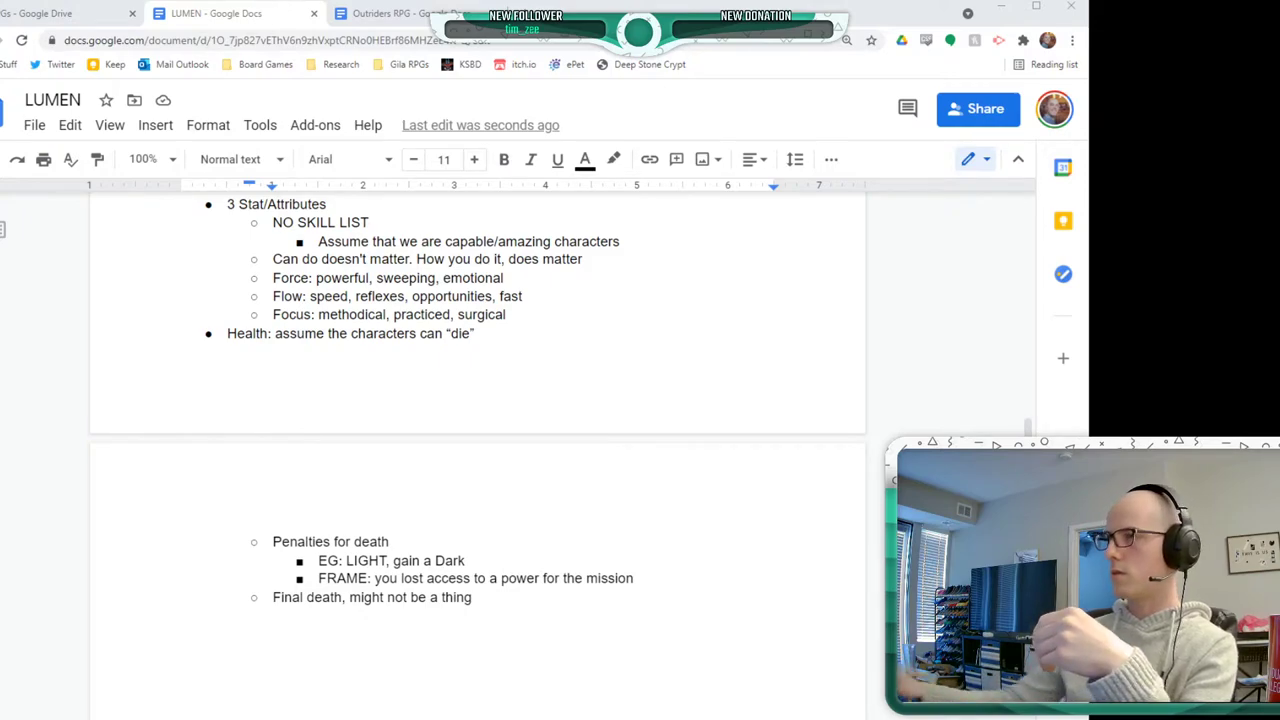
- Add 'Mission vs. Downtime' beneath the sandbox-friendly question in Tight gameplay loop
scroll(186, 543, "up", 5)
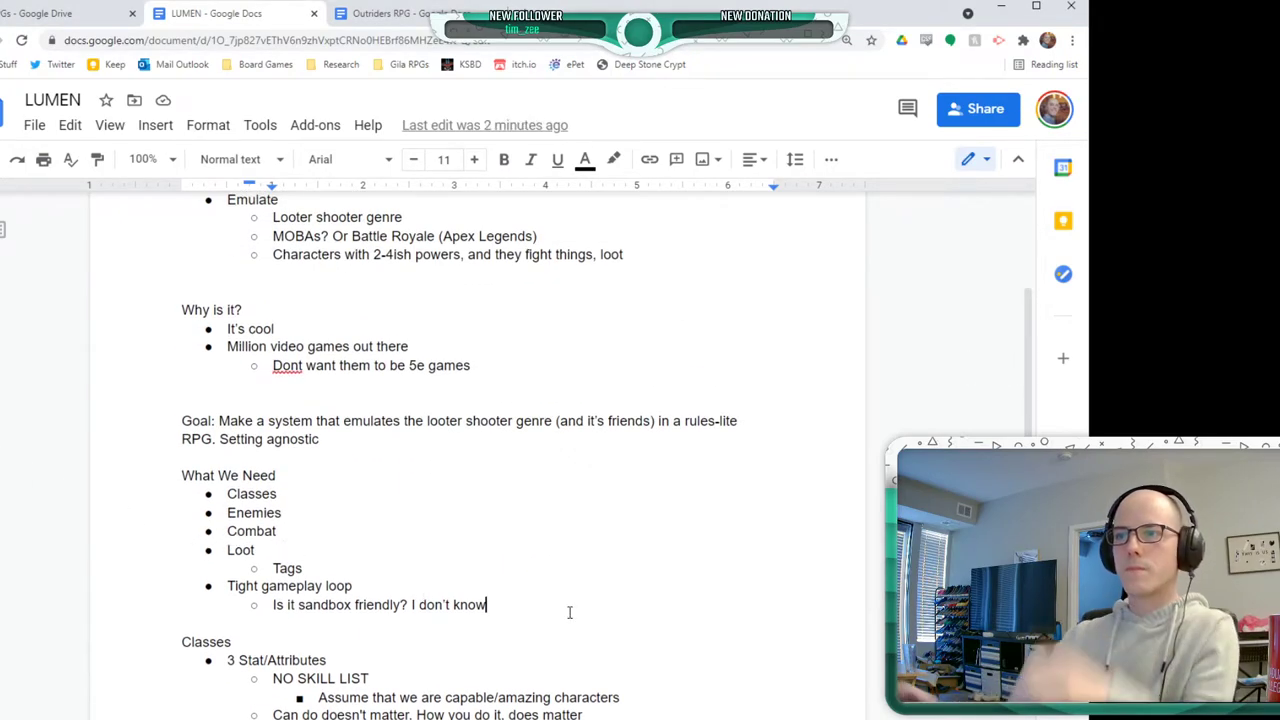
key("Return")
type("Mission vs. Downtime")
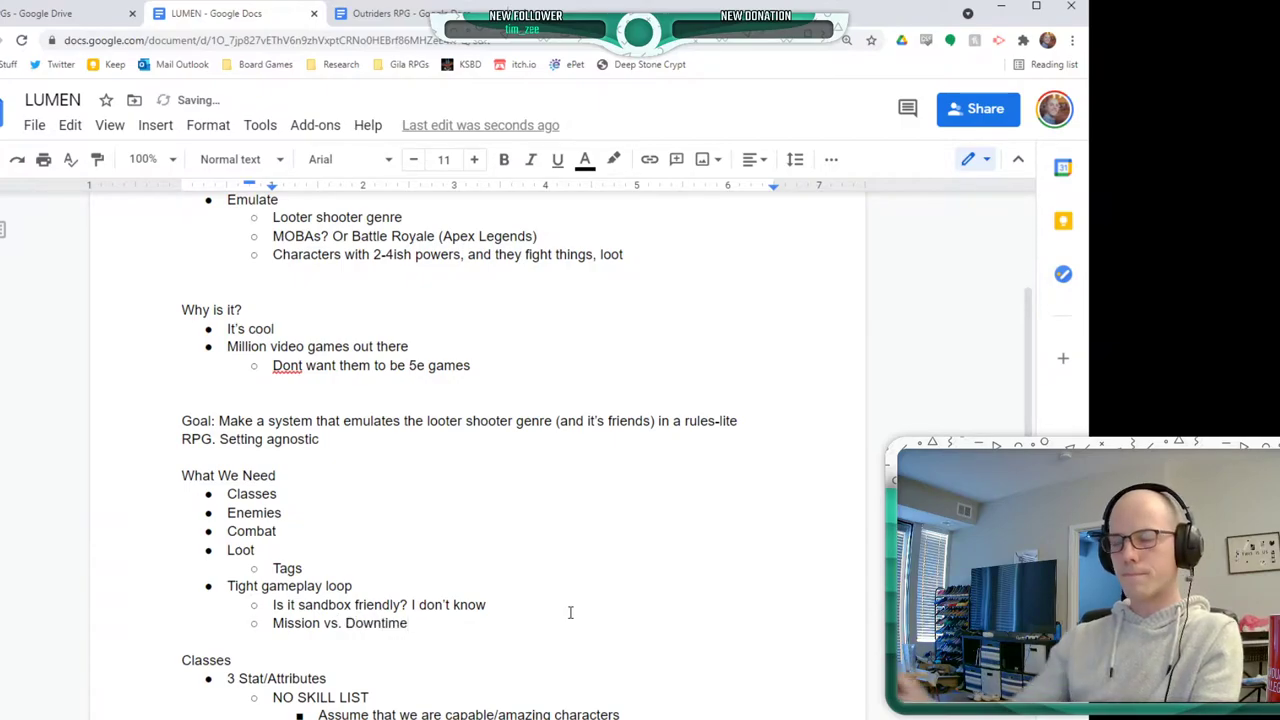
scroll(569, 612, "down", 3)
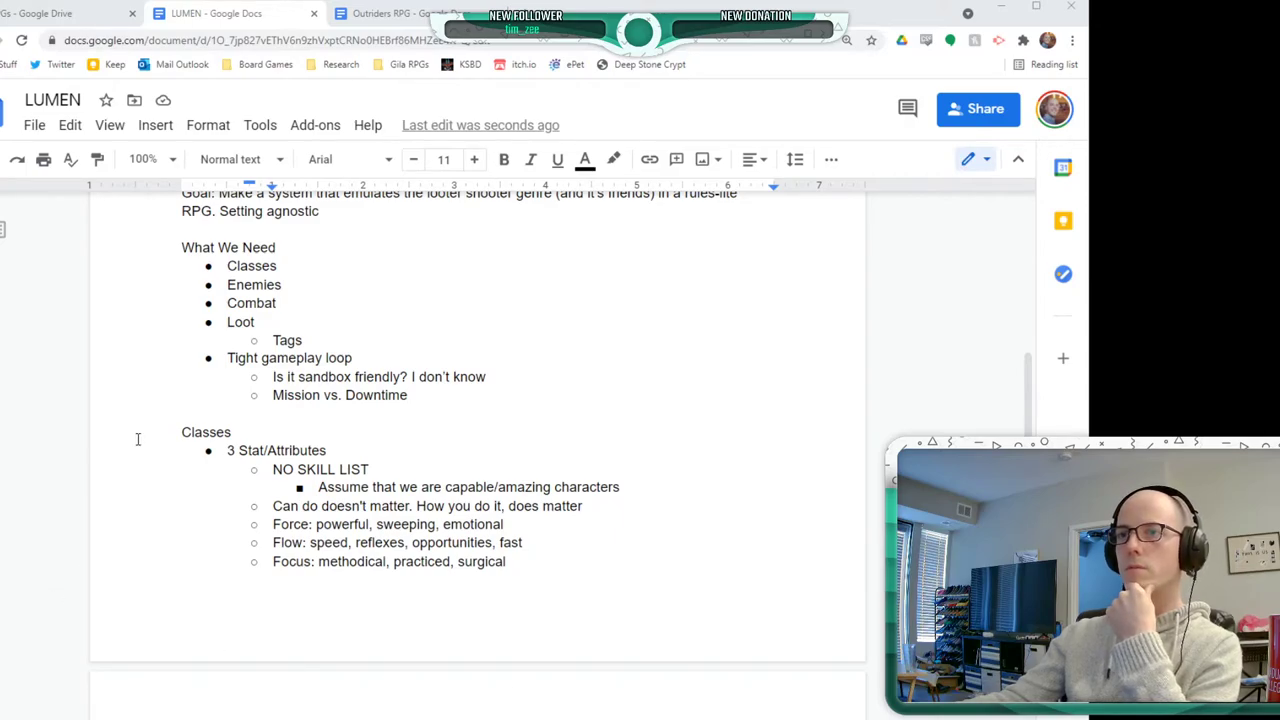
- Add 'Modified or boosted' below Final death, with 'Not necessary' indented beneath it
scroll(126, 447, "down", 3)
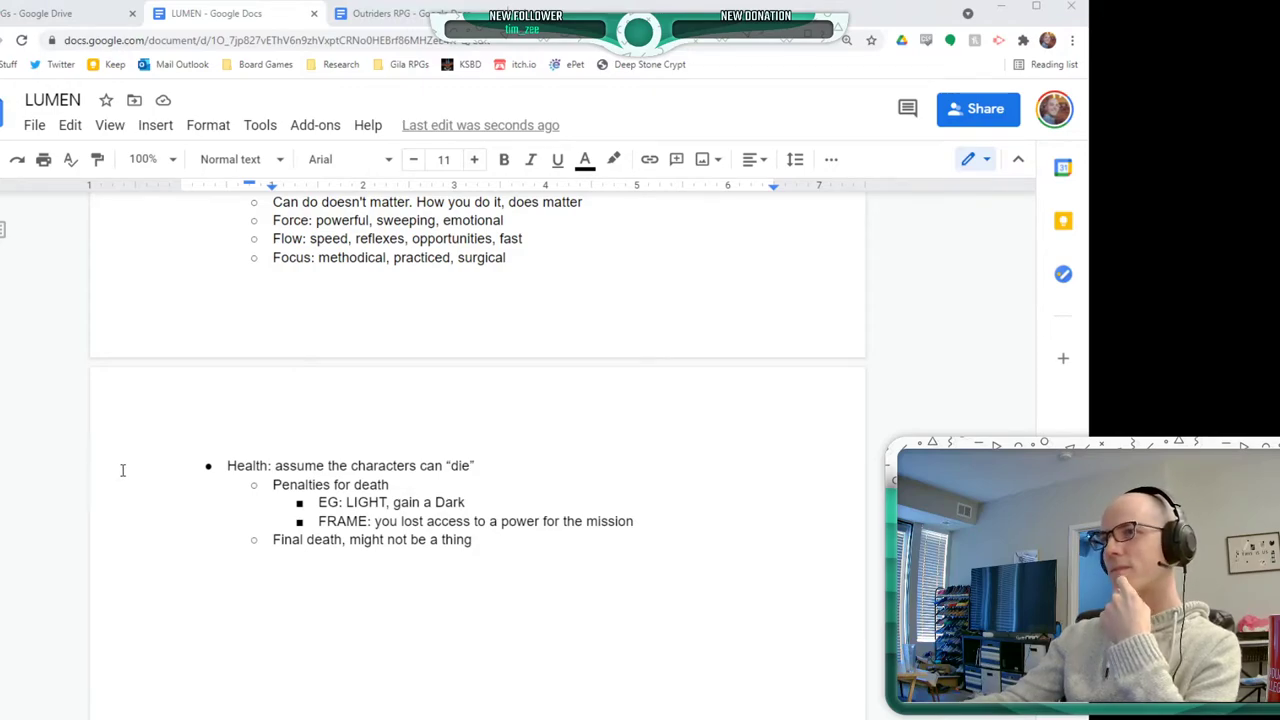
left_click(580, 543)
key("Return")
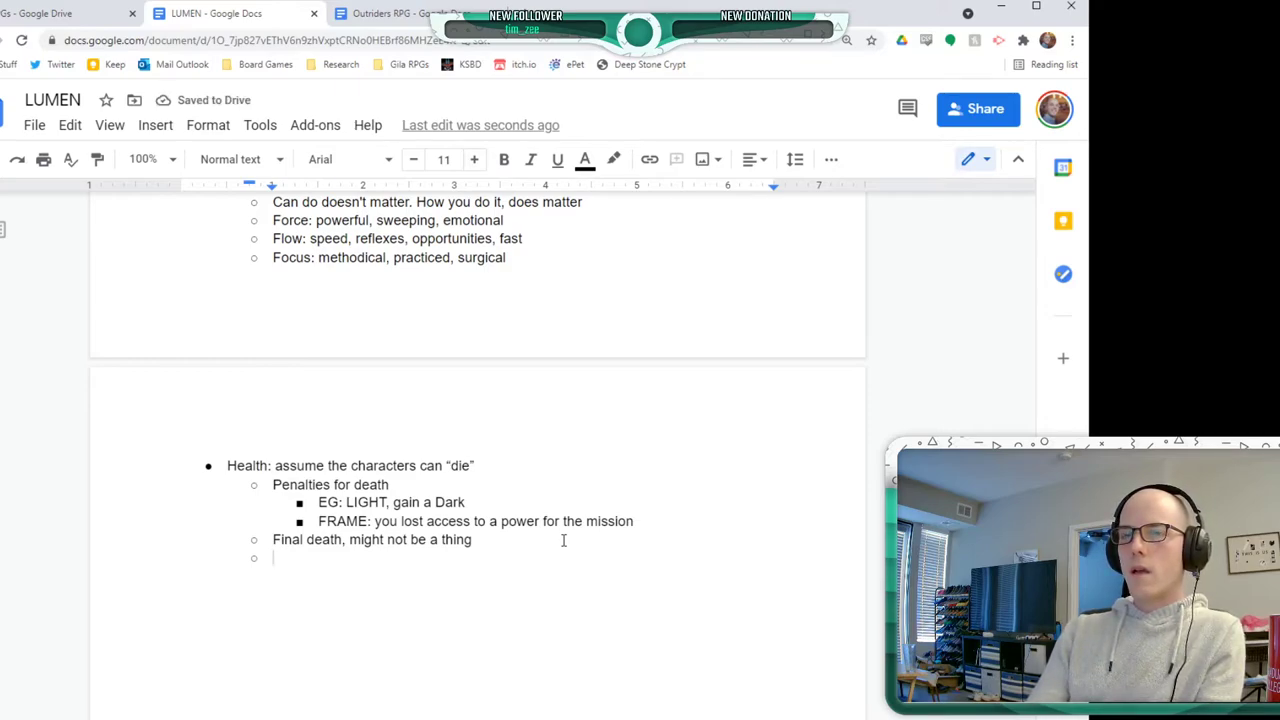
type("Modif")
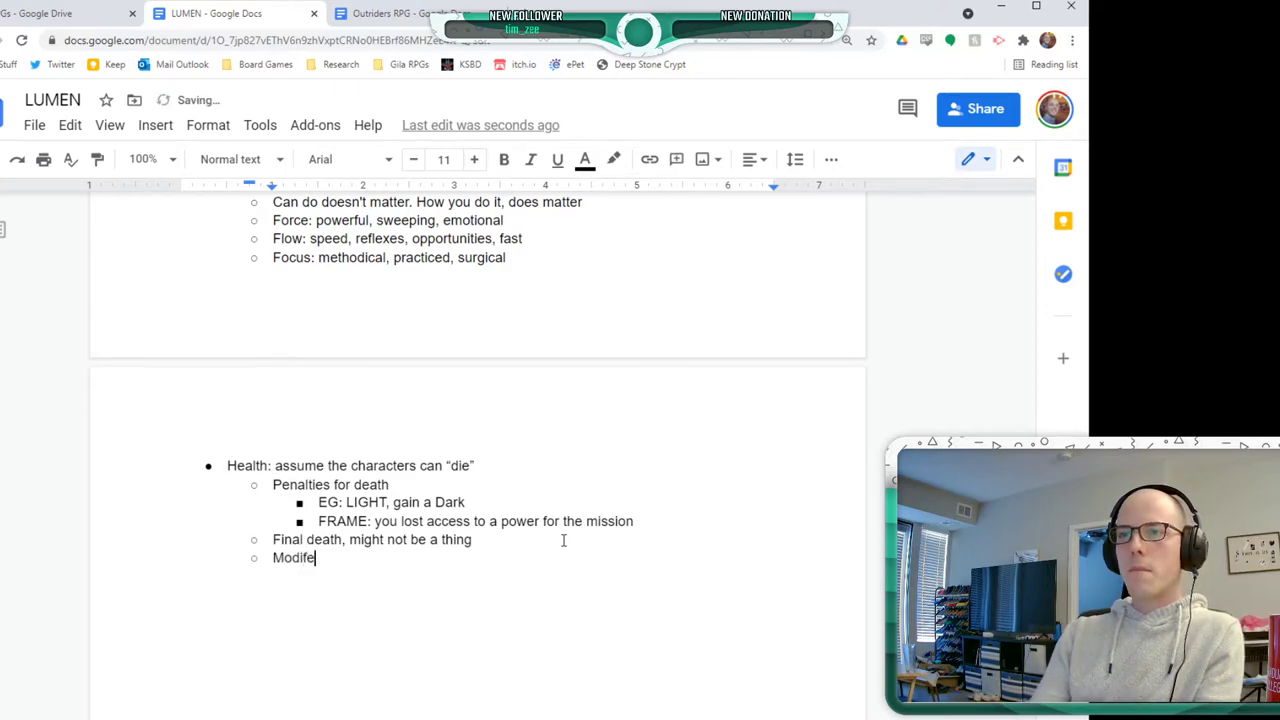
type("ied or boo")
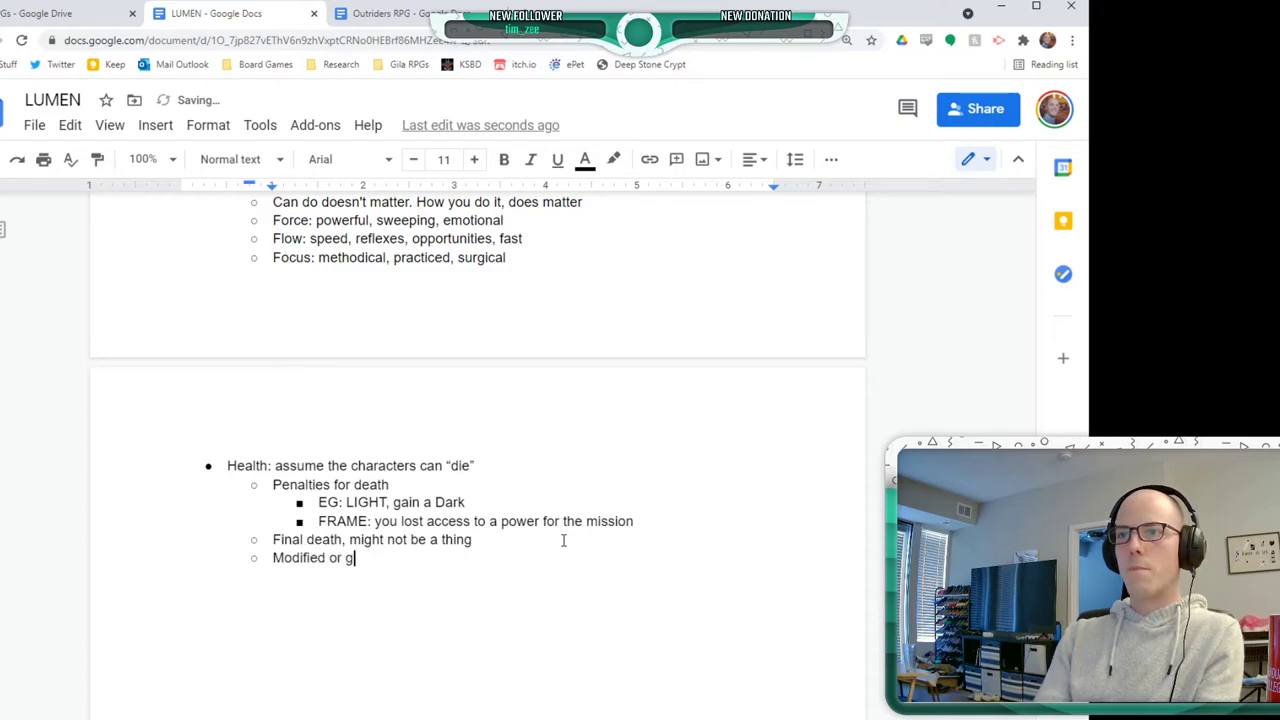
type("sted")
key("Return")
key("Tab")
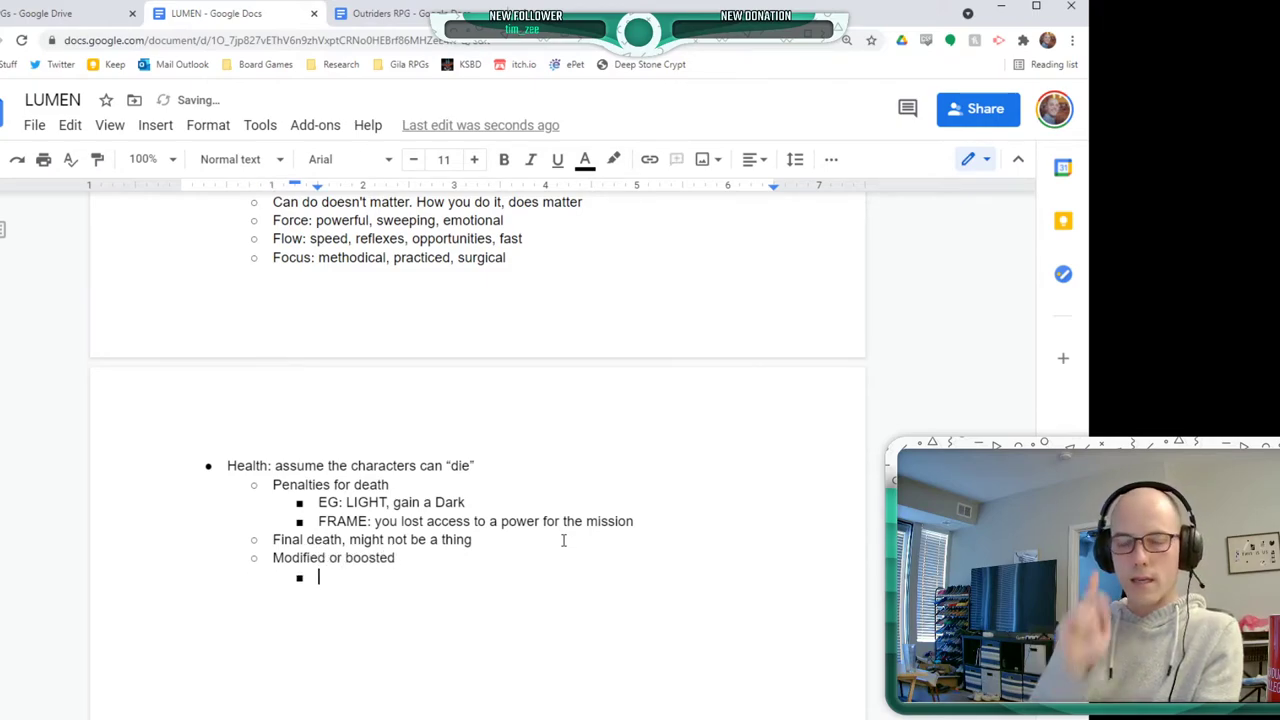
type("Not nec")
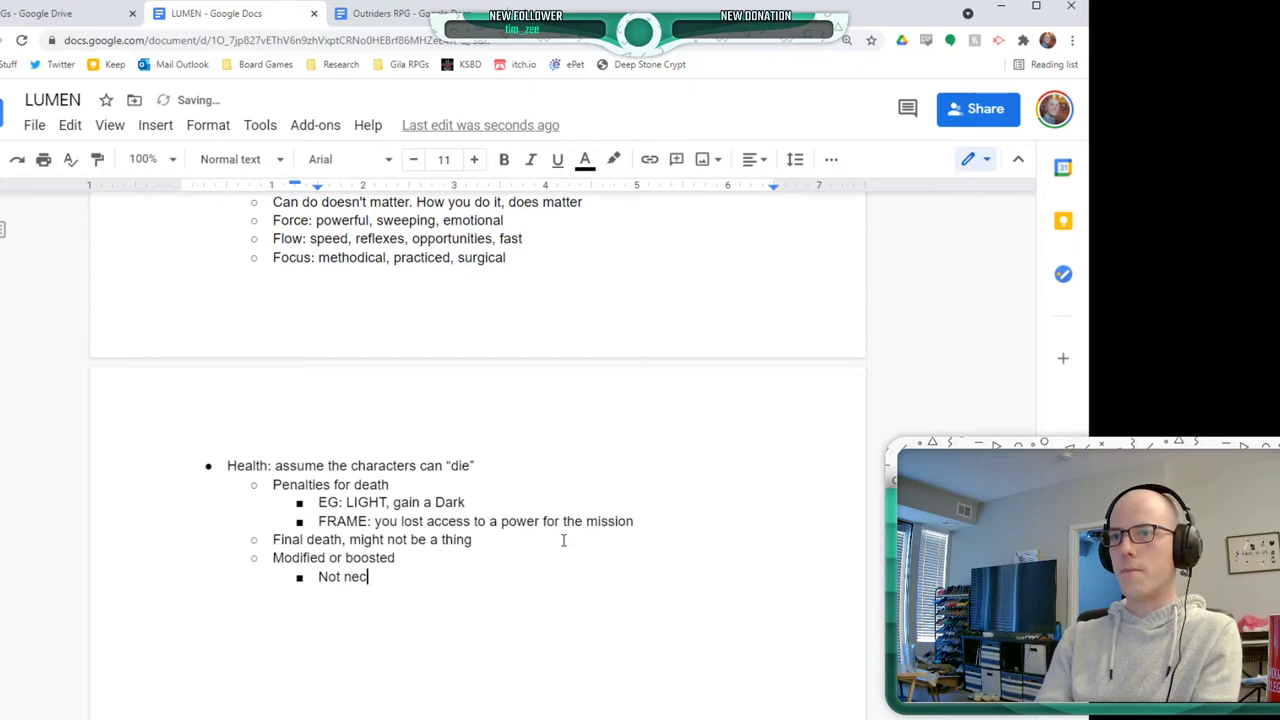
type("essary")
- Add deeper sub-points 'LIGHT, only Health' and 'FRAME: had shields'
key("Return")
key("Tab")
type("LIGHT, o")
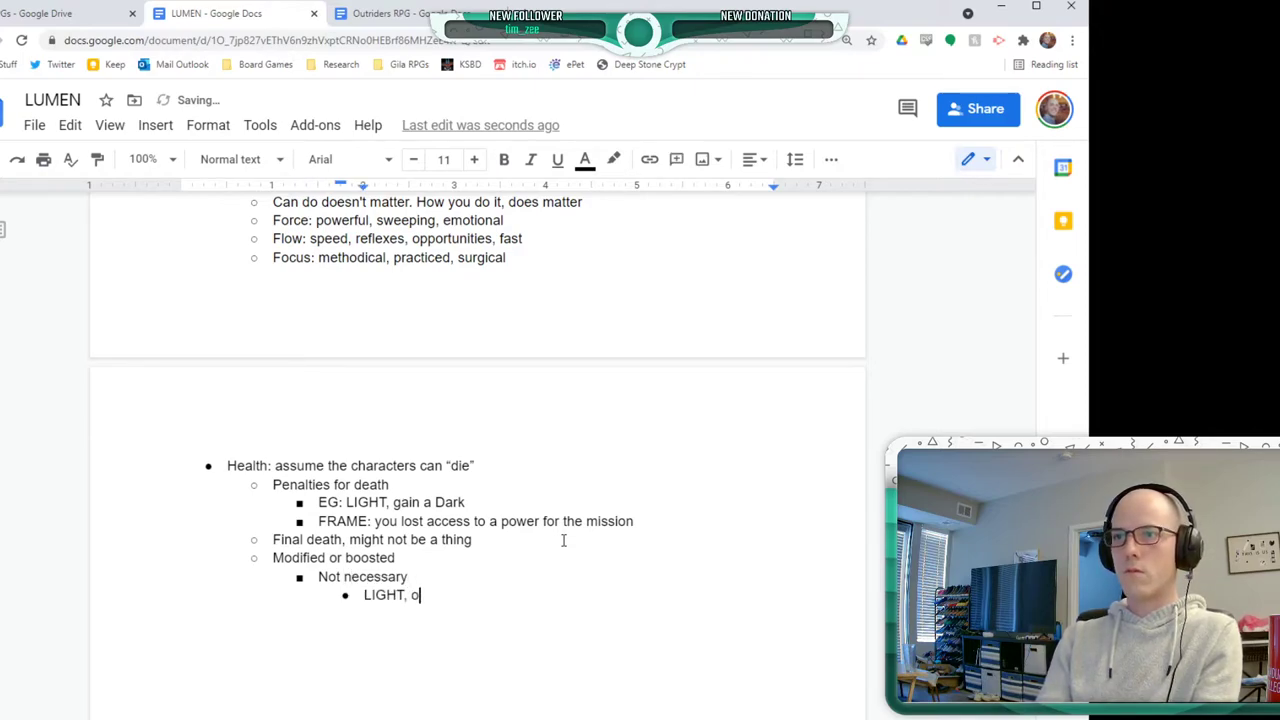
type("nly Health")
key("Return")
type("FRAME: had shields")
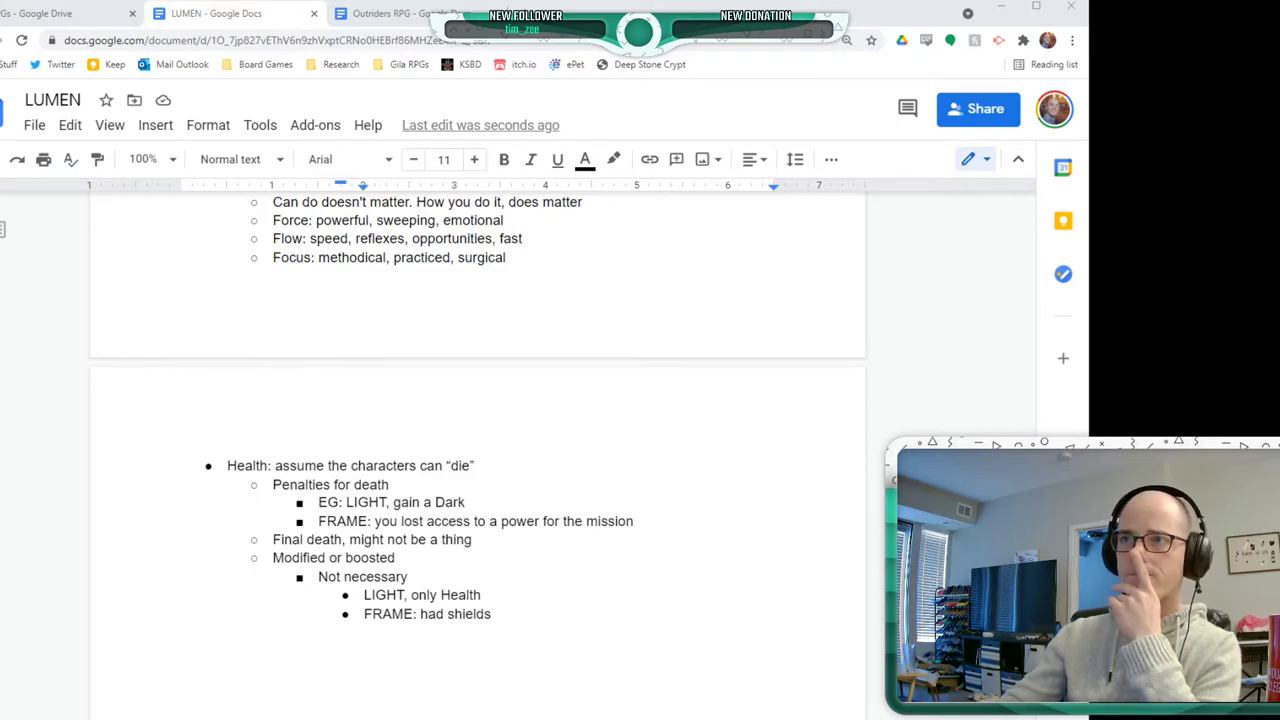
scroll(146, 504, "down", 1)
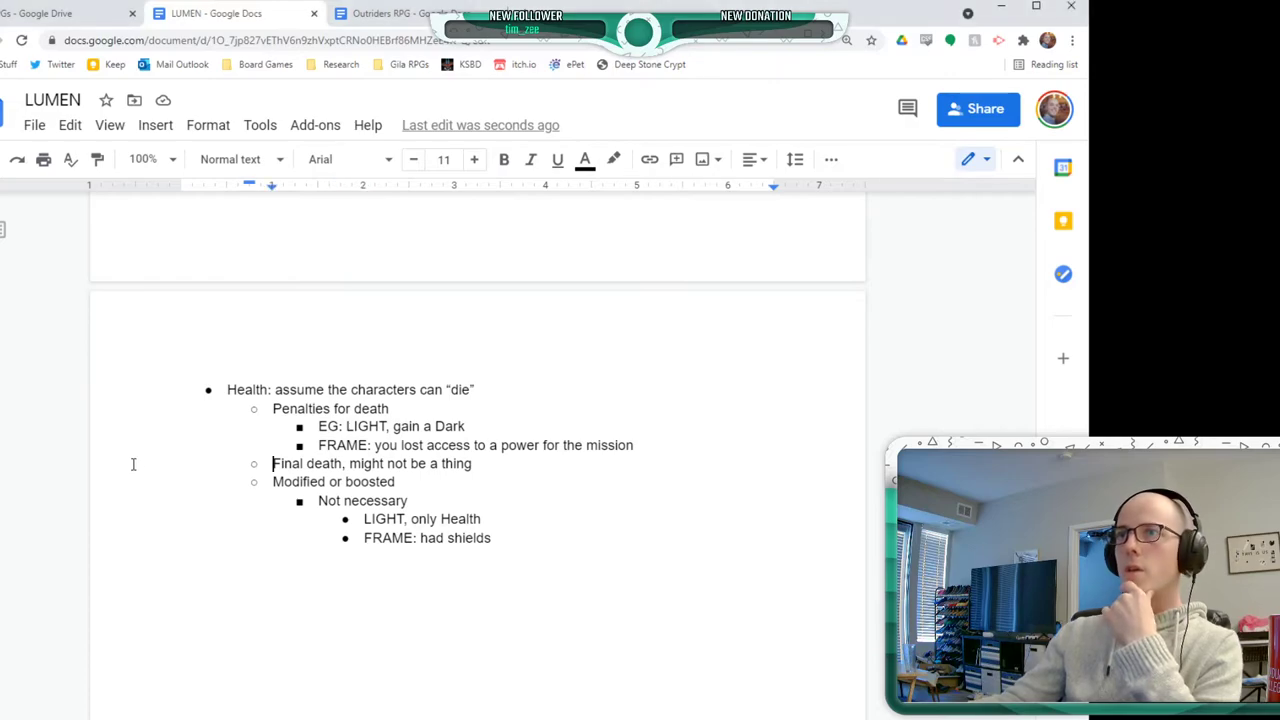
- Add a top-level bullet 'Resource: spendable to use your powers'
left_click(567, 576)
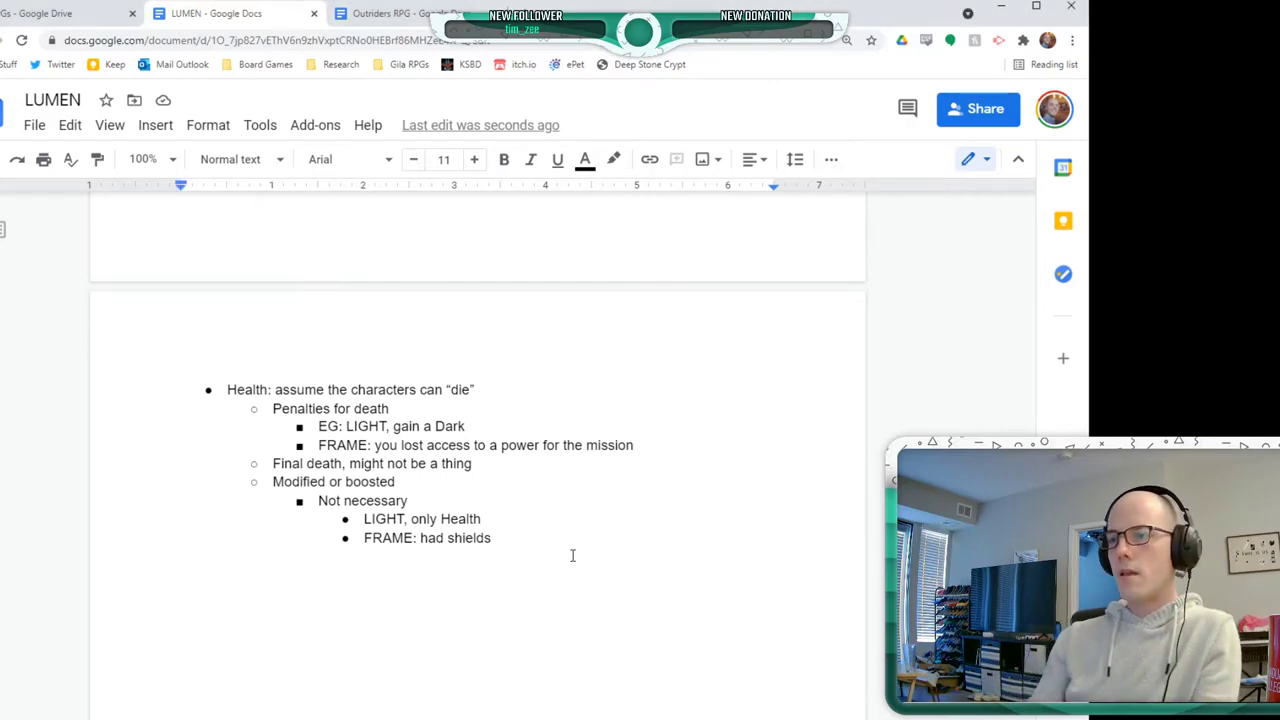
key("BackSpace")
key("Return")
key("shift+Tab")
key("shift+Tab")
key("shift+Tab")
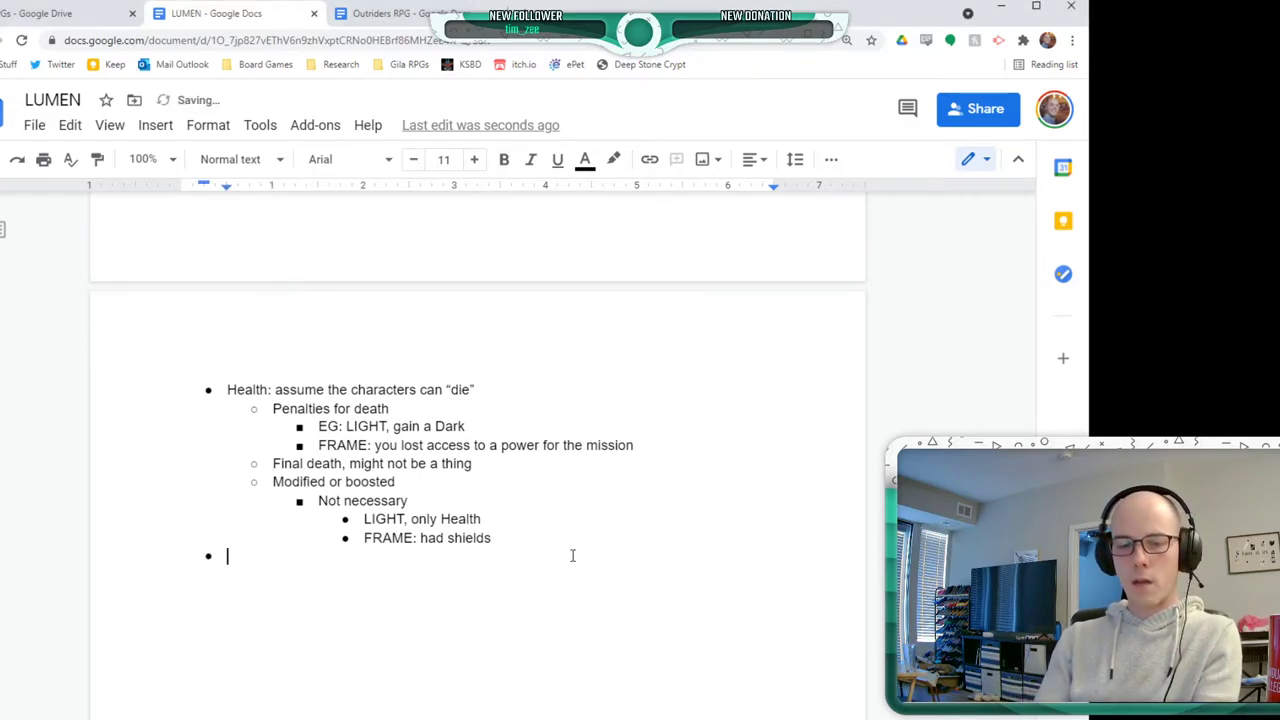
type("Resources")
key("BackSpace")
type(": ")
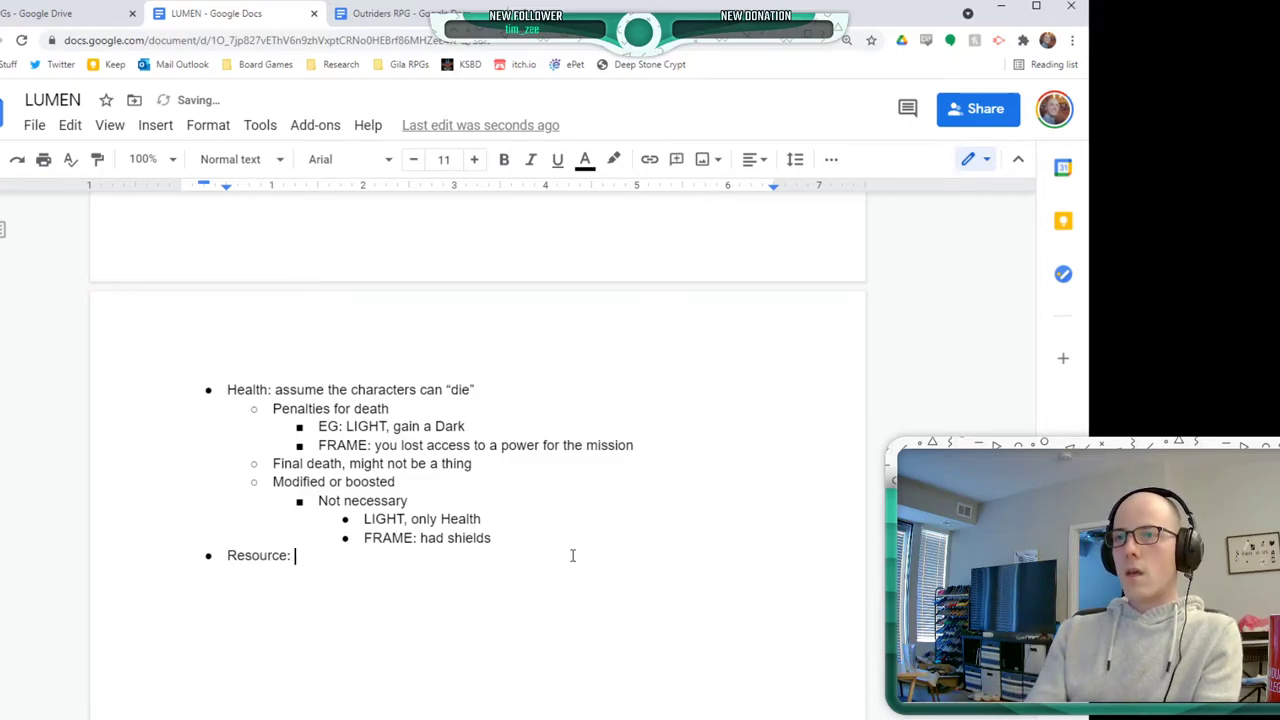
type("spendal")
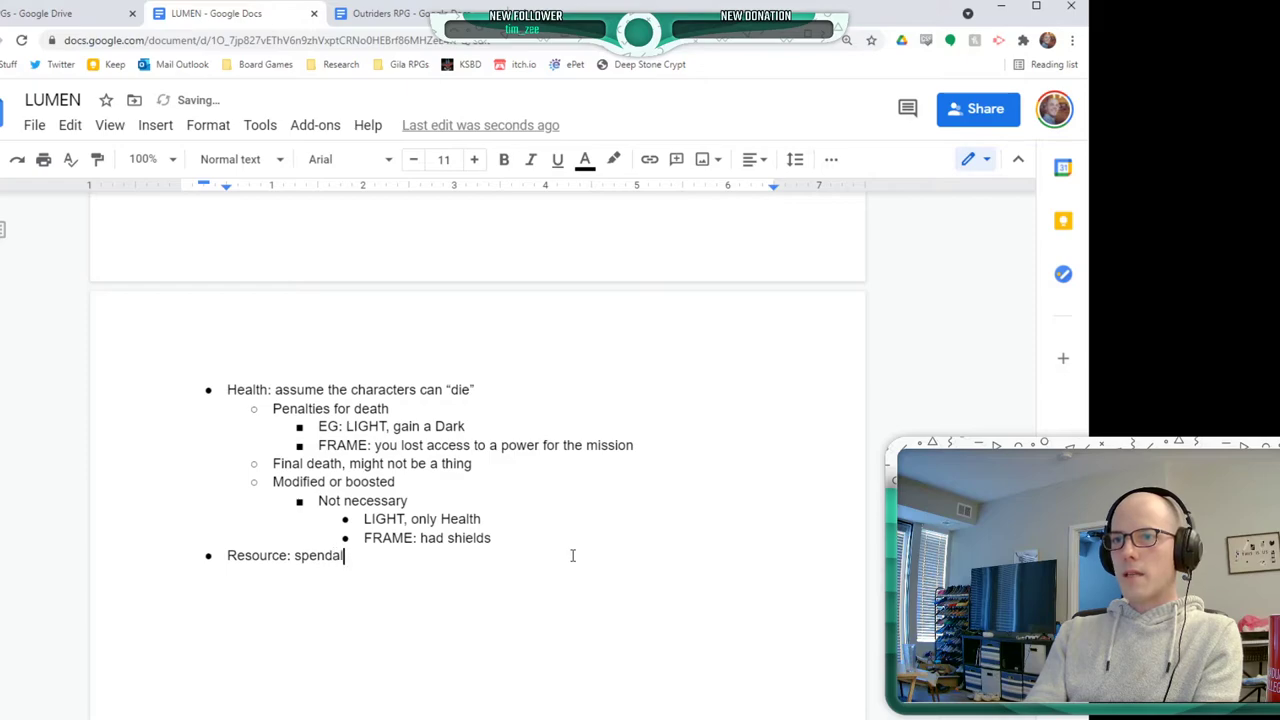
key("BackSpace")
type("ble to us")
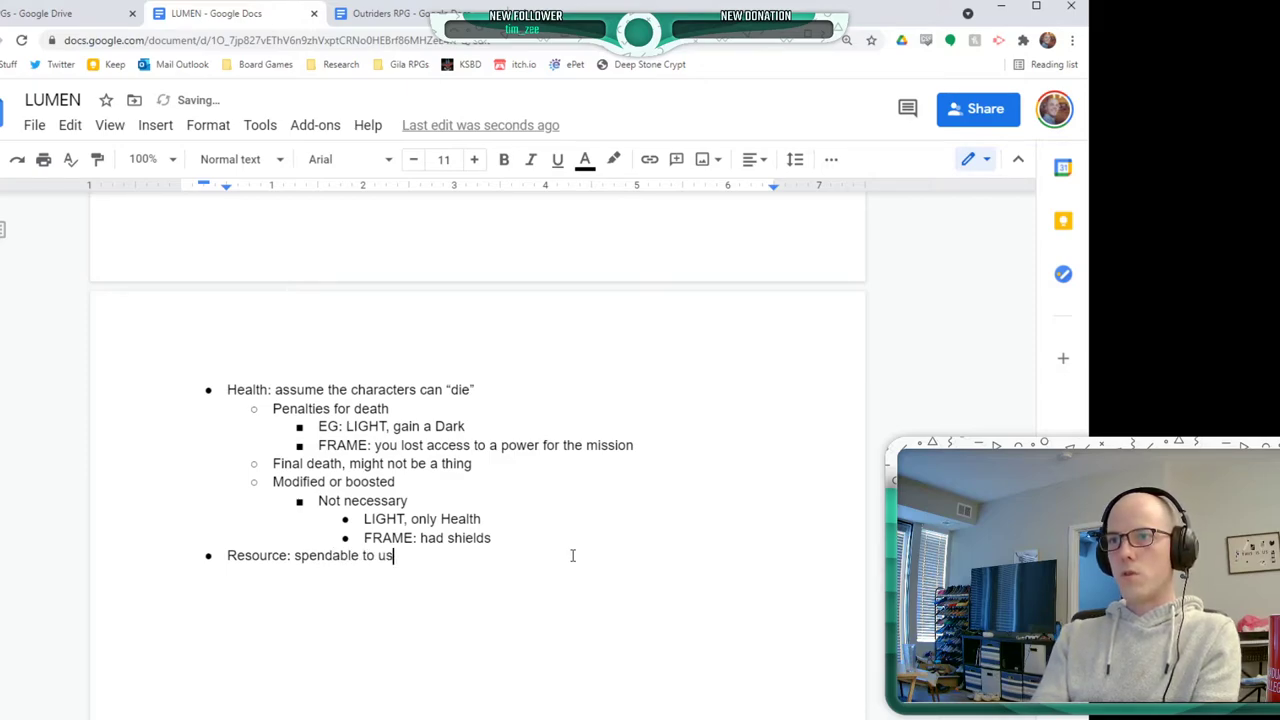
type("e your powers")
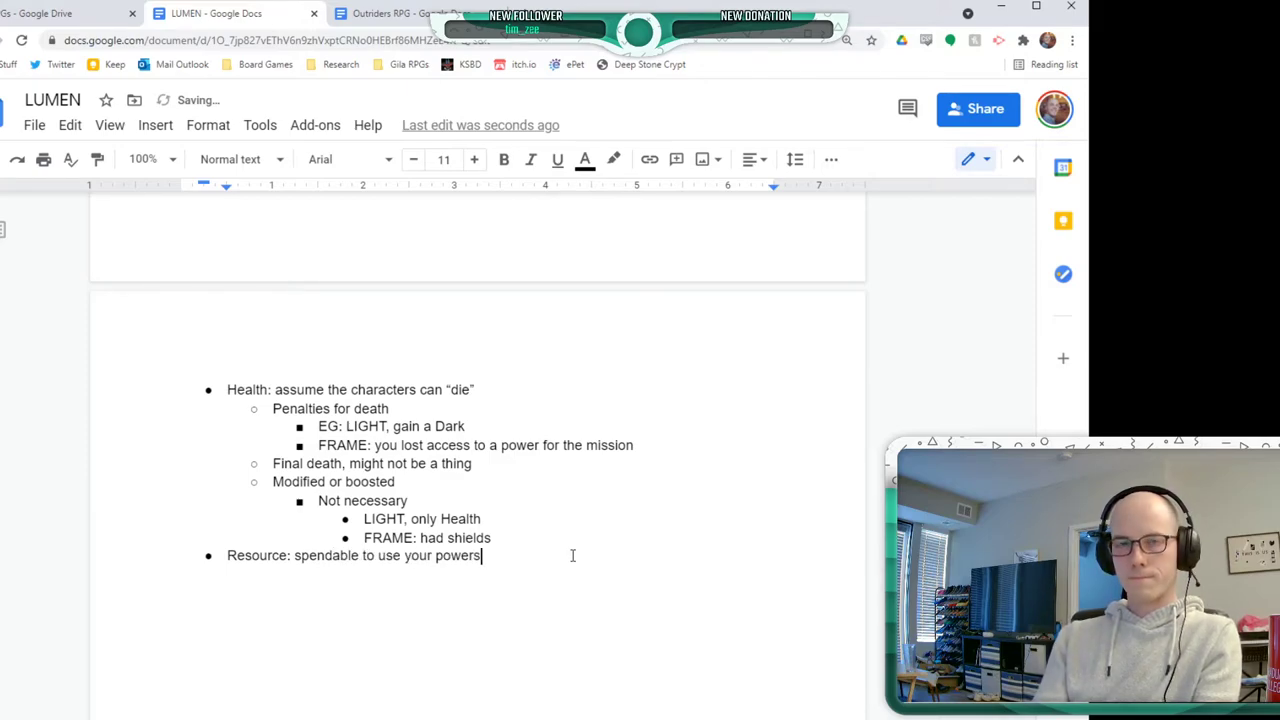
- Add sub-points 'LIGHT: light' and 'FRAME: energy' under Resource
key("Return")
key("Tab")
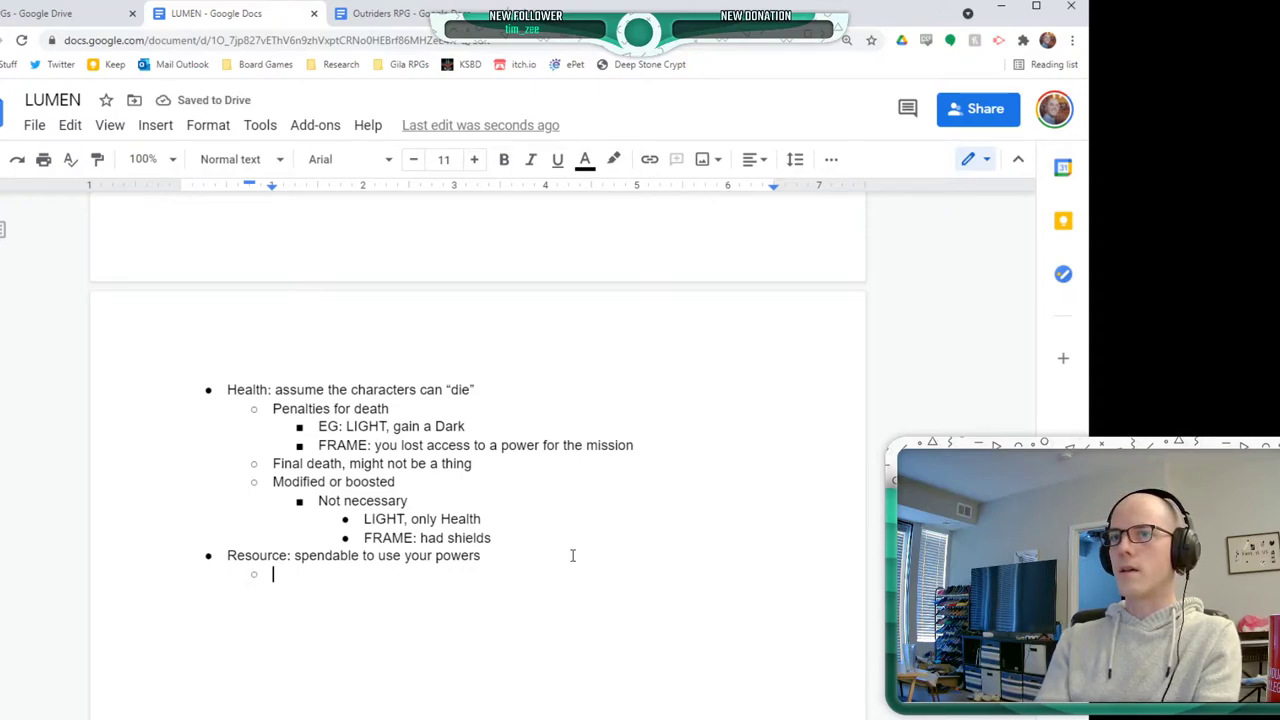
type("Powers")
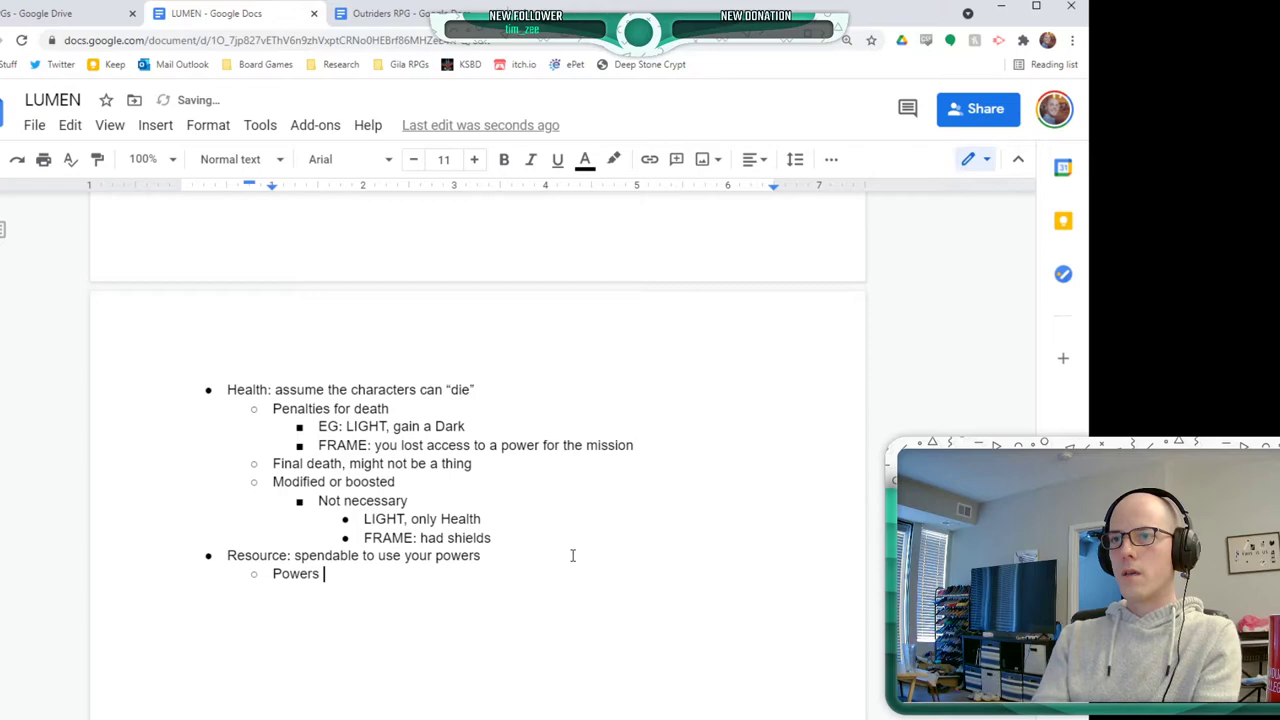
key("BackSpace")
key("BackSpace")
key("BackSpace")
key("BackSpace")
key("BackSpace")
key("BackSpace")
key("BackSpace")
key("BackSpace")
key("BackSpace")
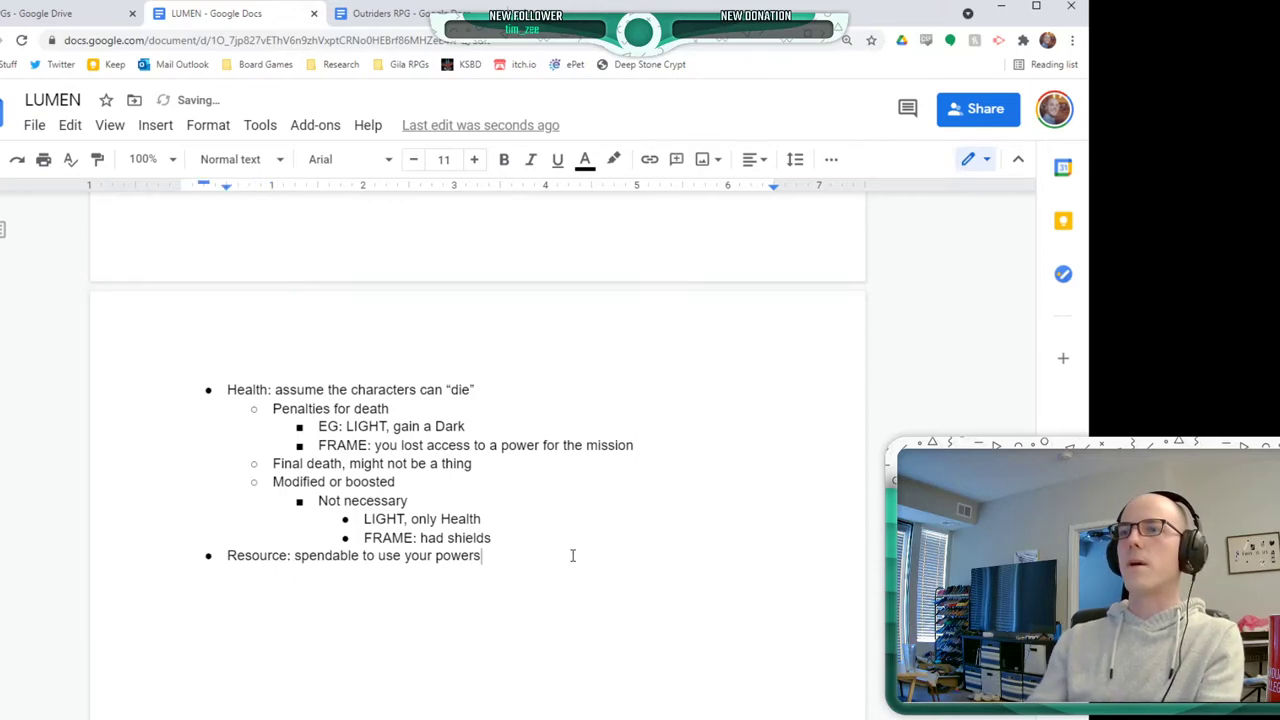
key("Return")
key("Tab")
type("LIGHT: l")
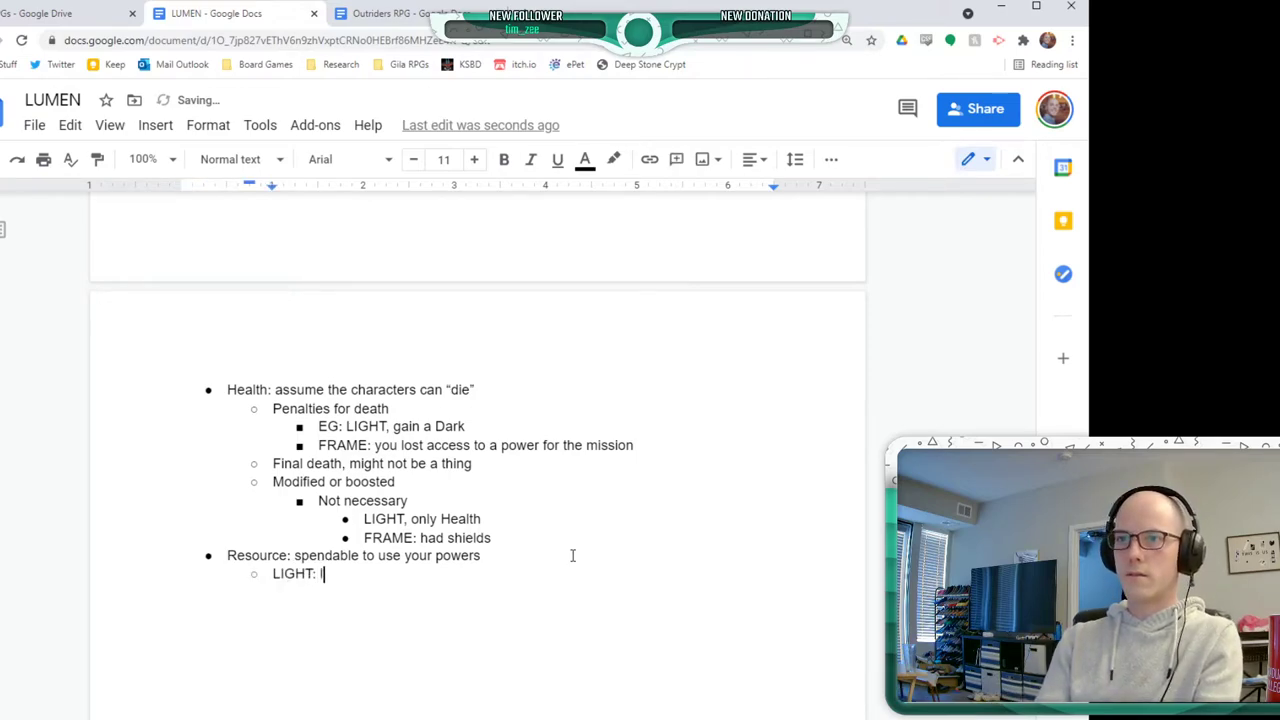
type("ight")
key("Return")
type("FRAME: energy")
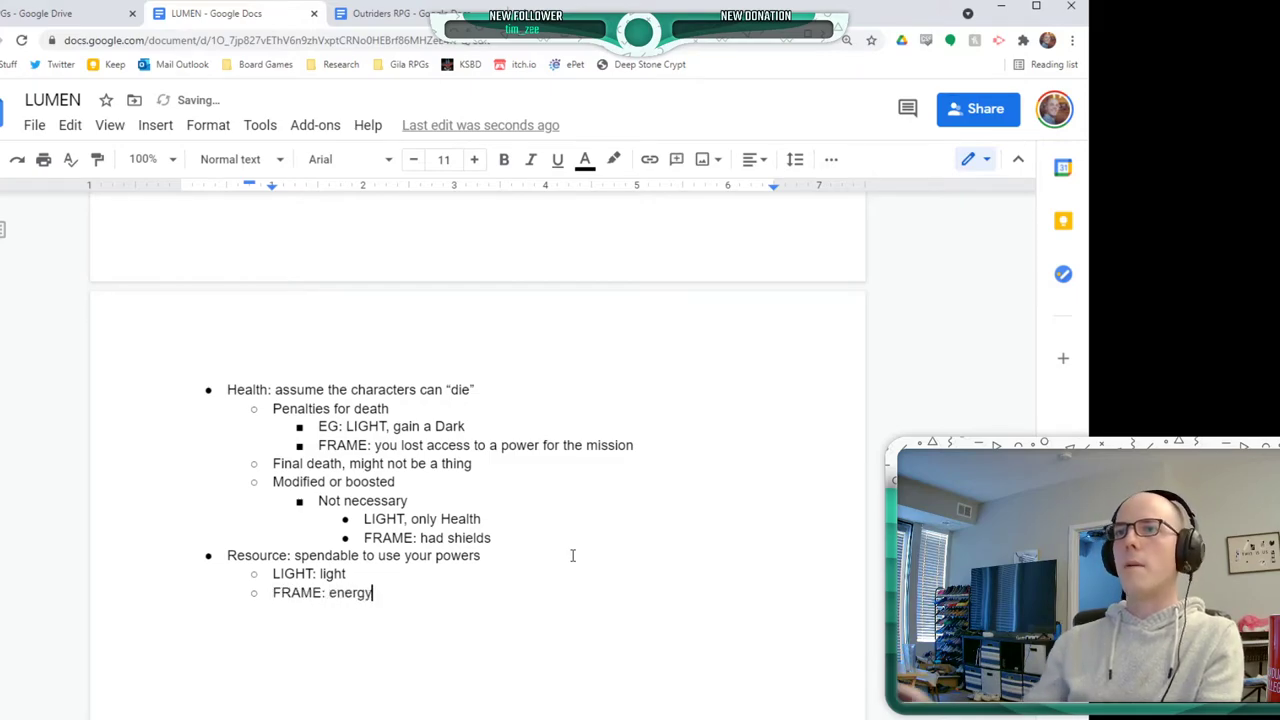
- Look over the Outriders RPG doc, then return to LUMEN and start a sub-point below FRAME: energy
key("ctrl+Tab")
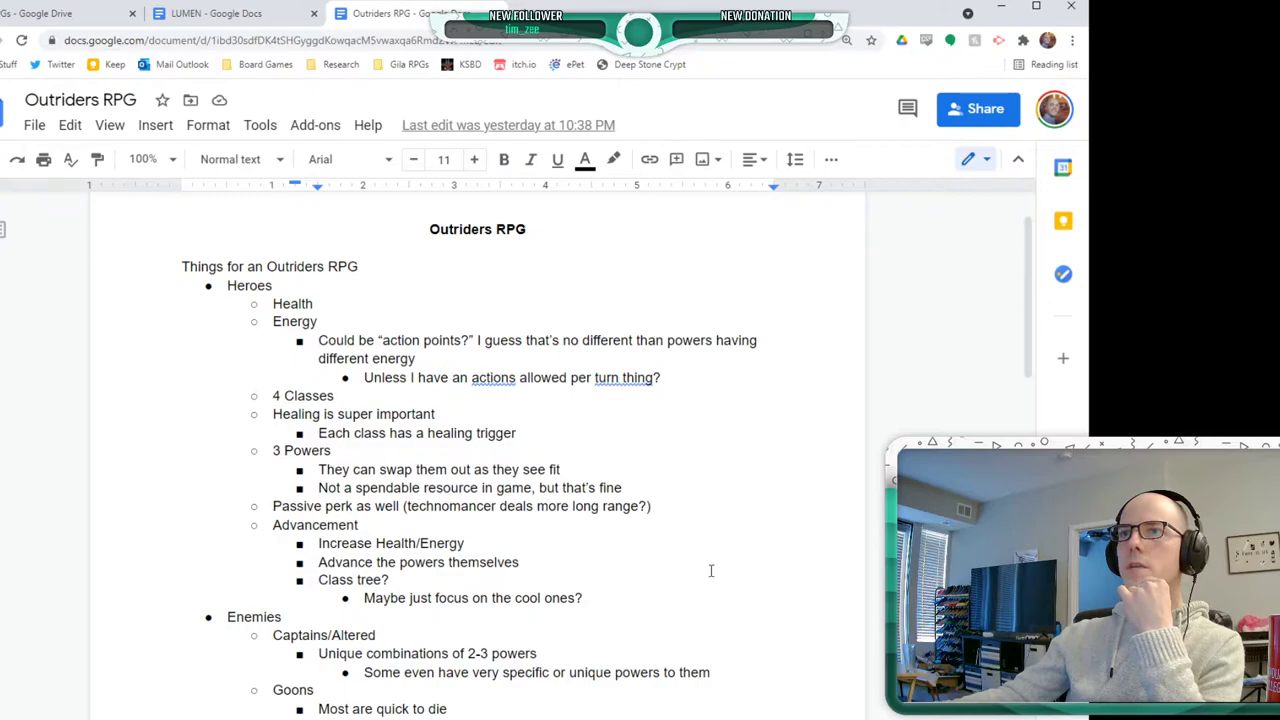
scroll(754, 622, "down", 10)
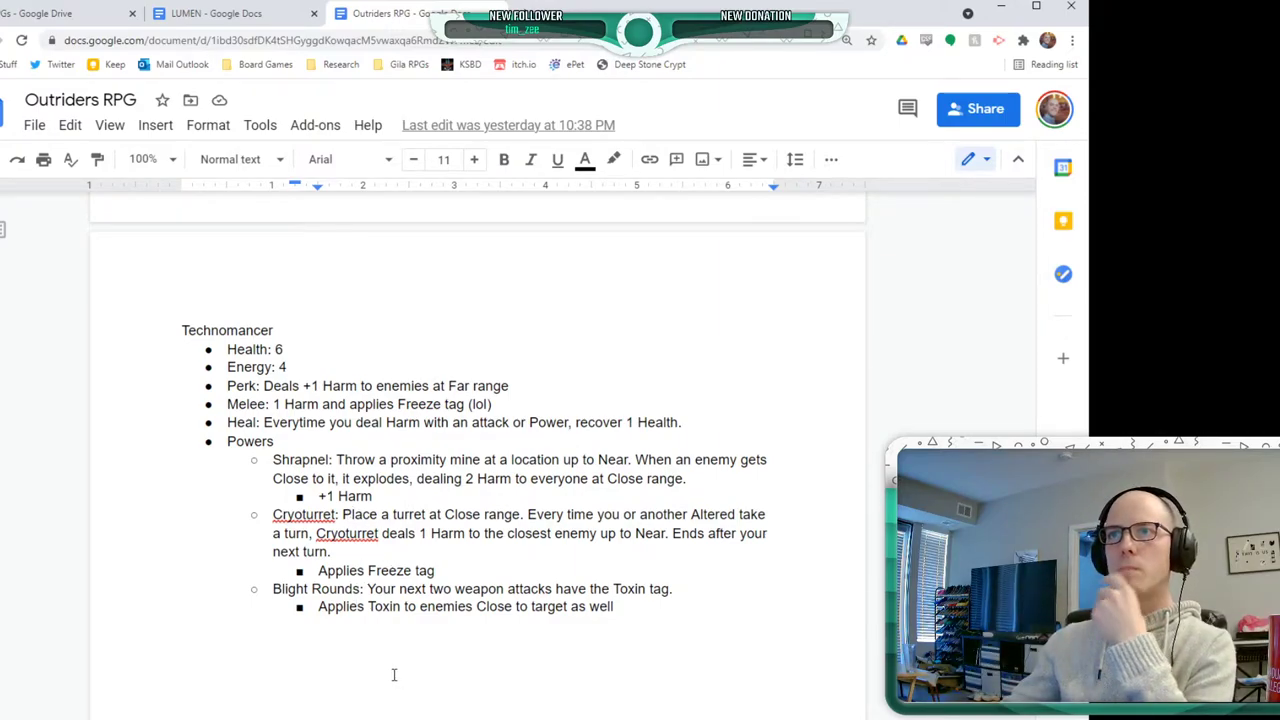
left_click(224, 14)
key("Return")
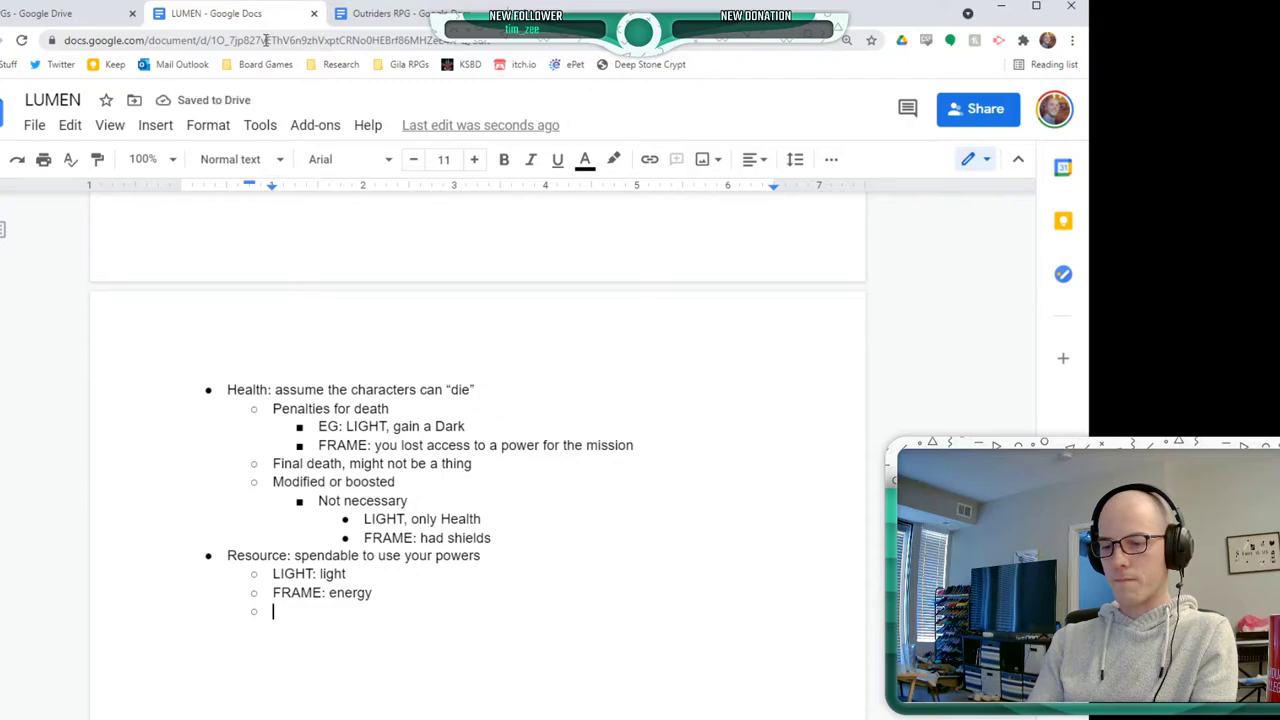
- Add the Resource sub-point 'Can be gained in the fight via Drops, making this a power fantasy'
type("Can be g")
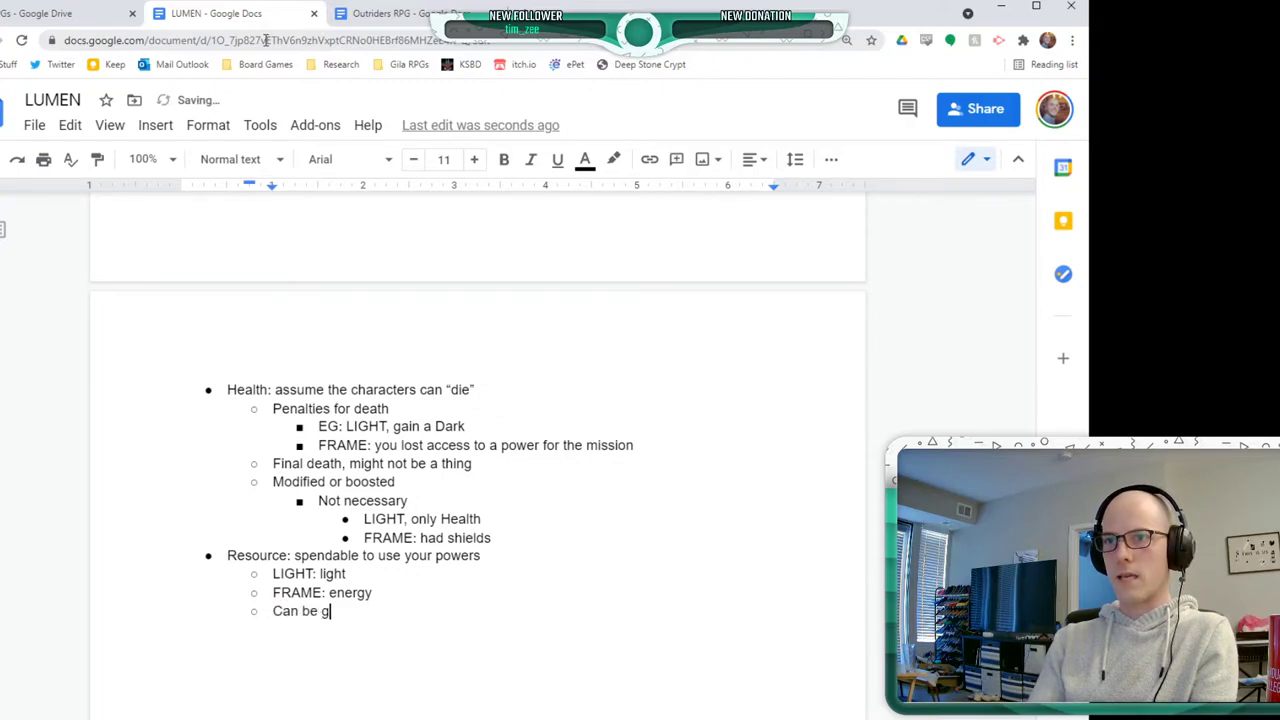
type("ained in the fight")
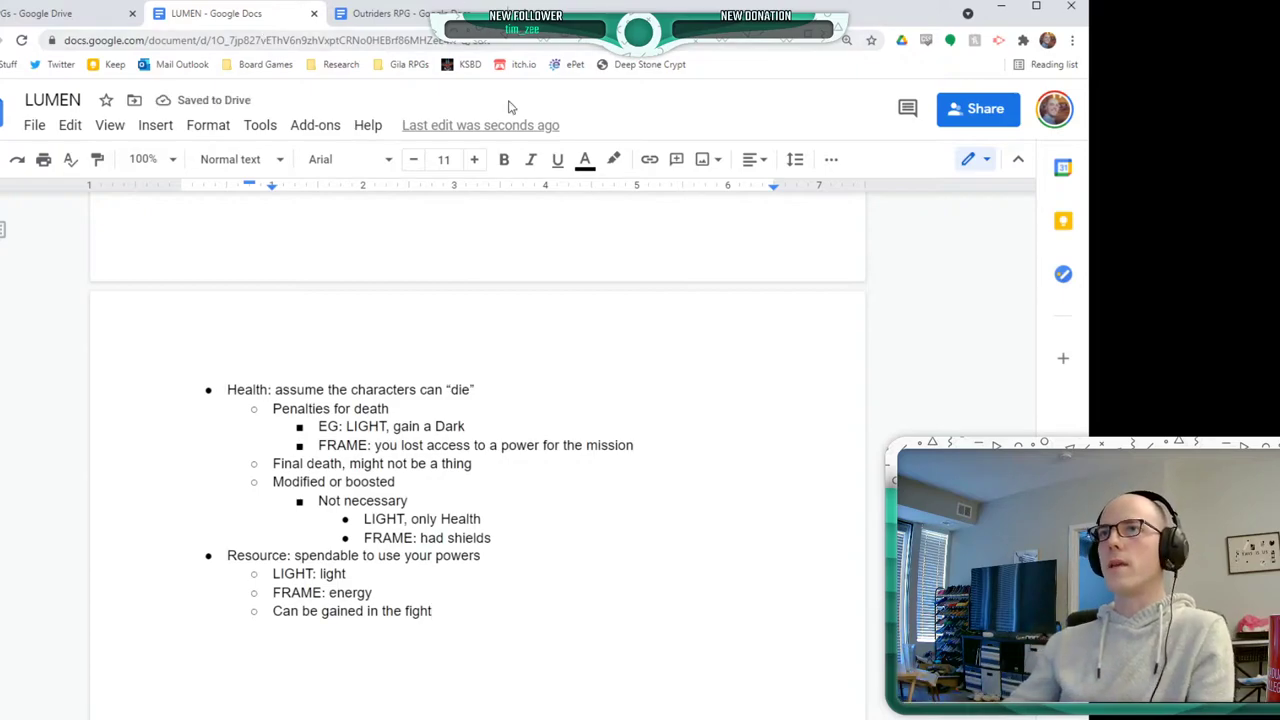
scroll(555, 447, "down", 1)
scroll(555, 447, "down", 3)
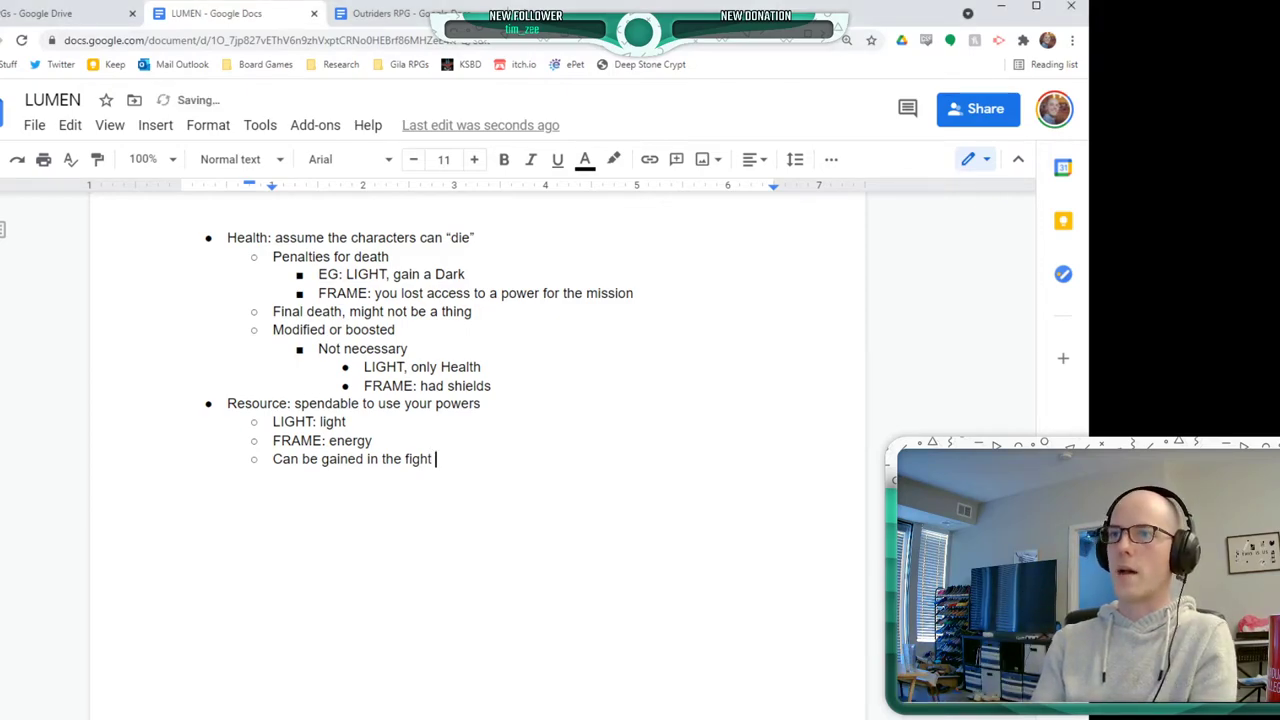
type("via Drops")
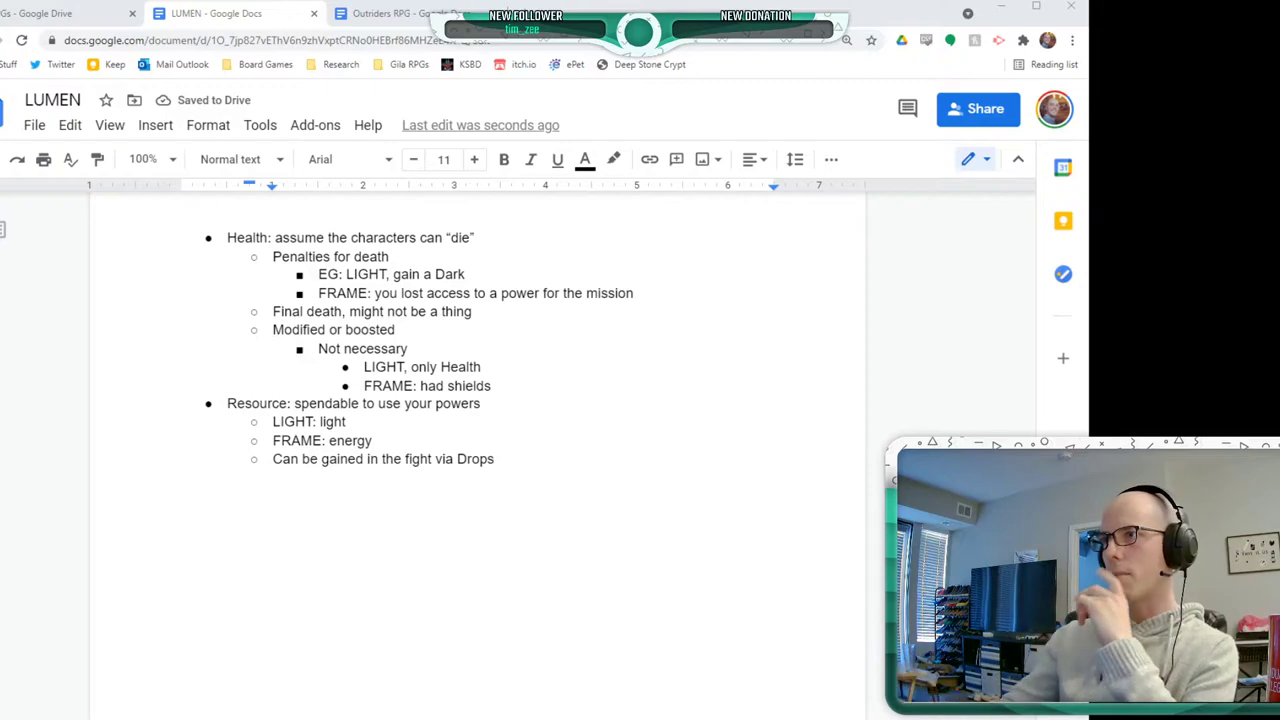
type(", making this a powe")
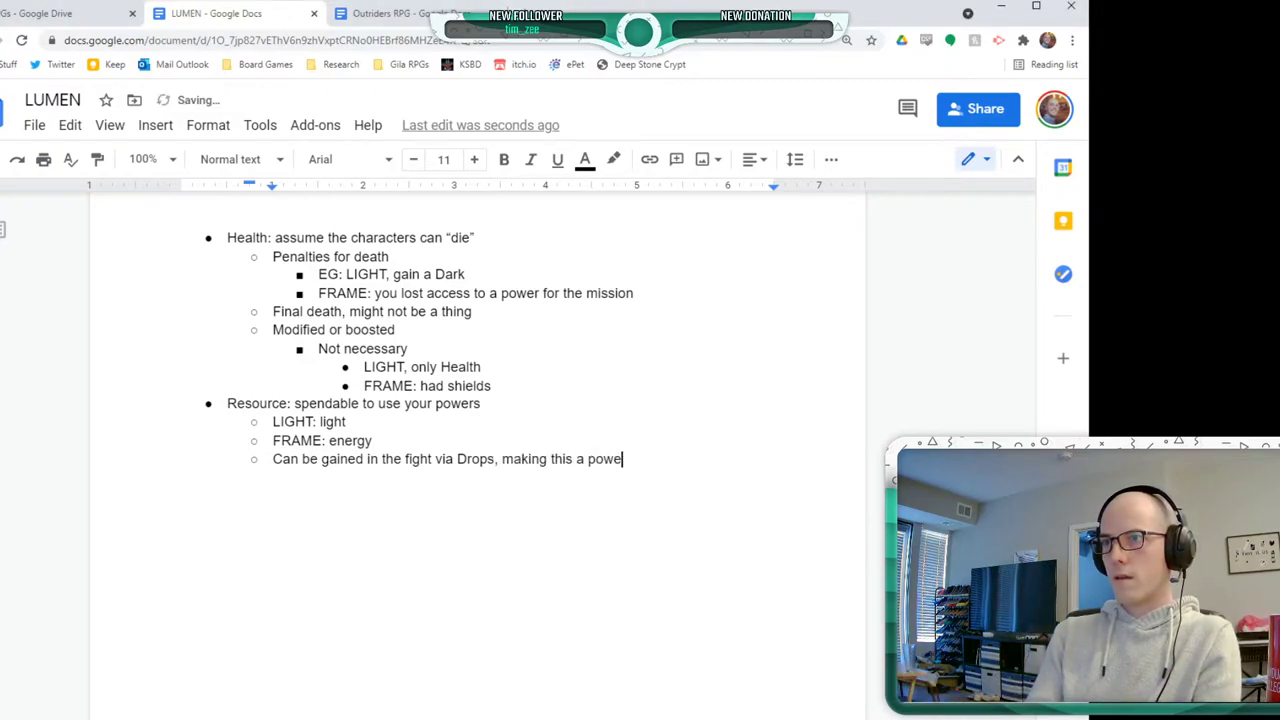
type("r fantasy")
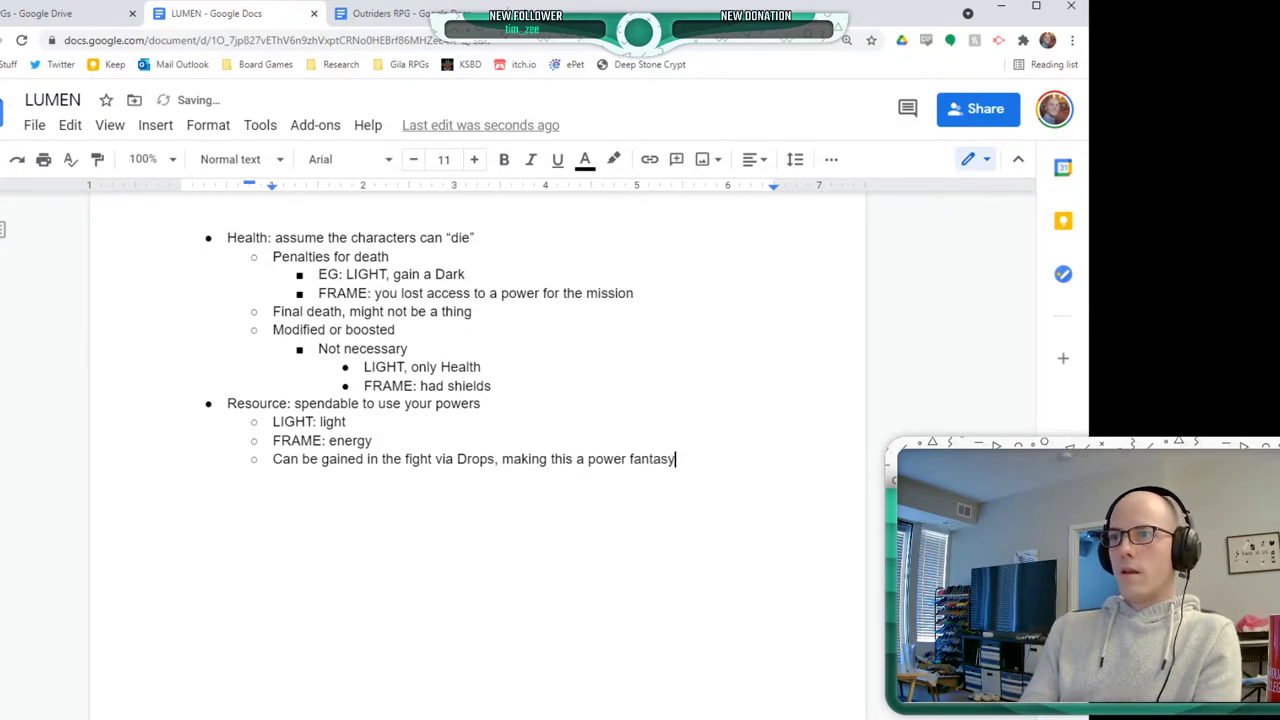
key("Return")
key("Return")
- Write a plain 'Drops' line with a bullet beneath it reading 'Gauge of power fantasy'
key("Return")
type("Drops")
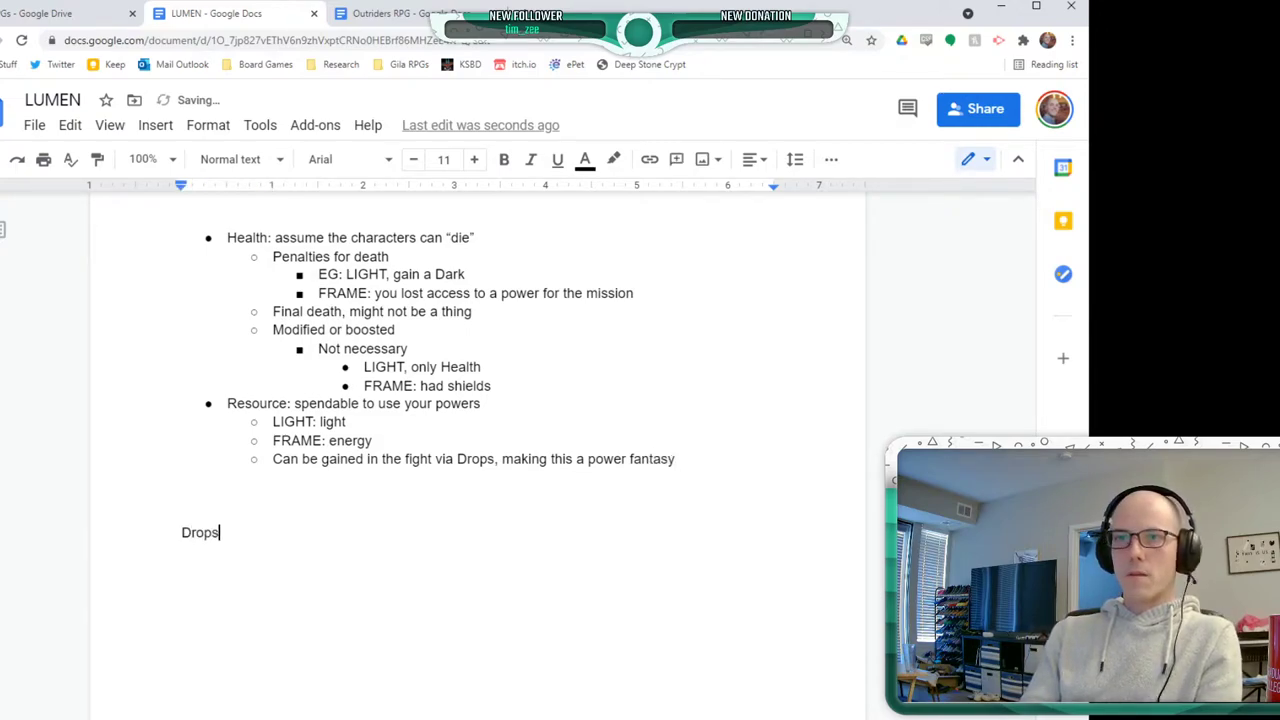
key("Return")
key("ctrl+shift+8")
type("man")
key("BackSpace")
key("BackSpace")
key("BackSpace")
type("Gauge of power ")
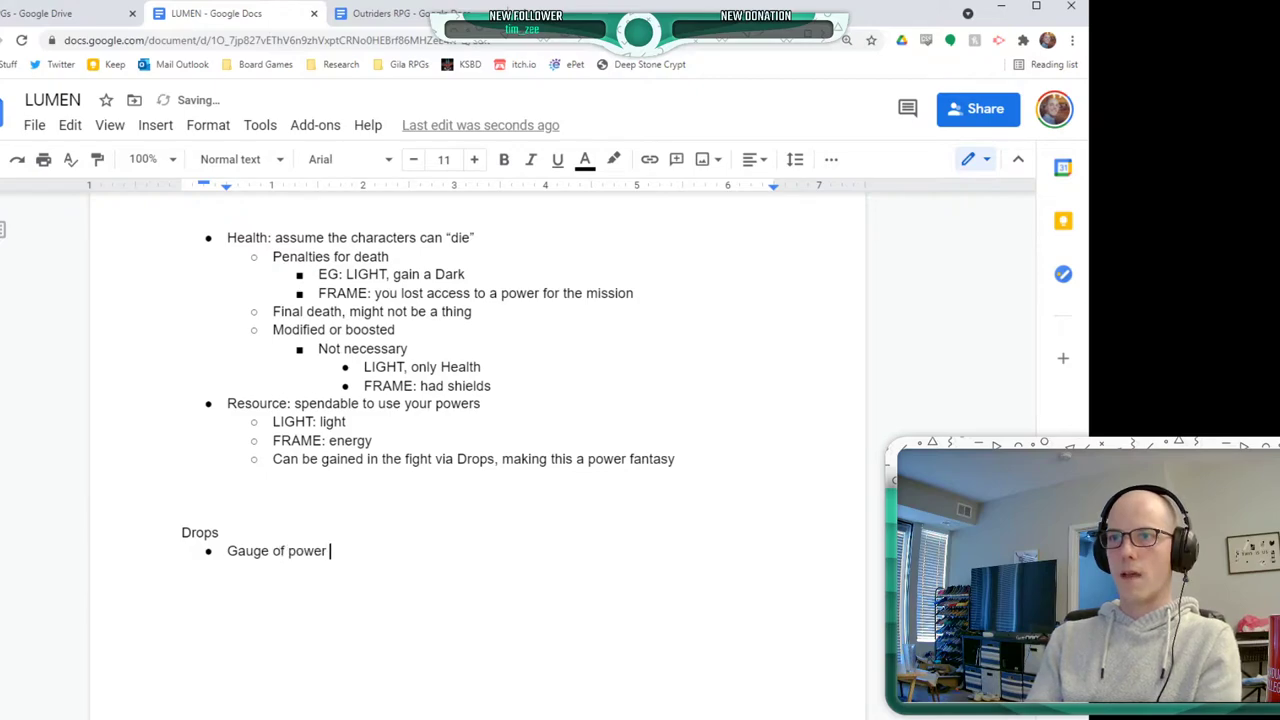
type("fantasy")
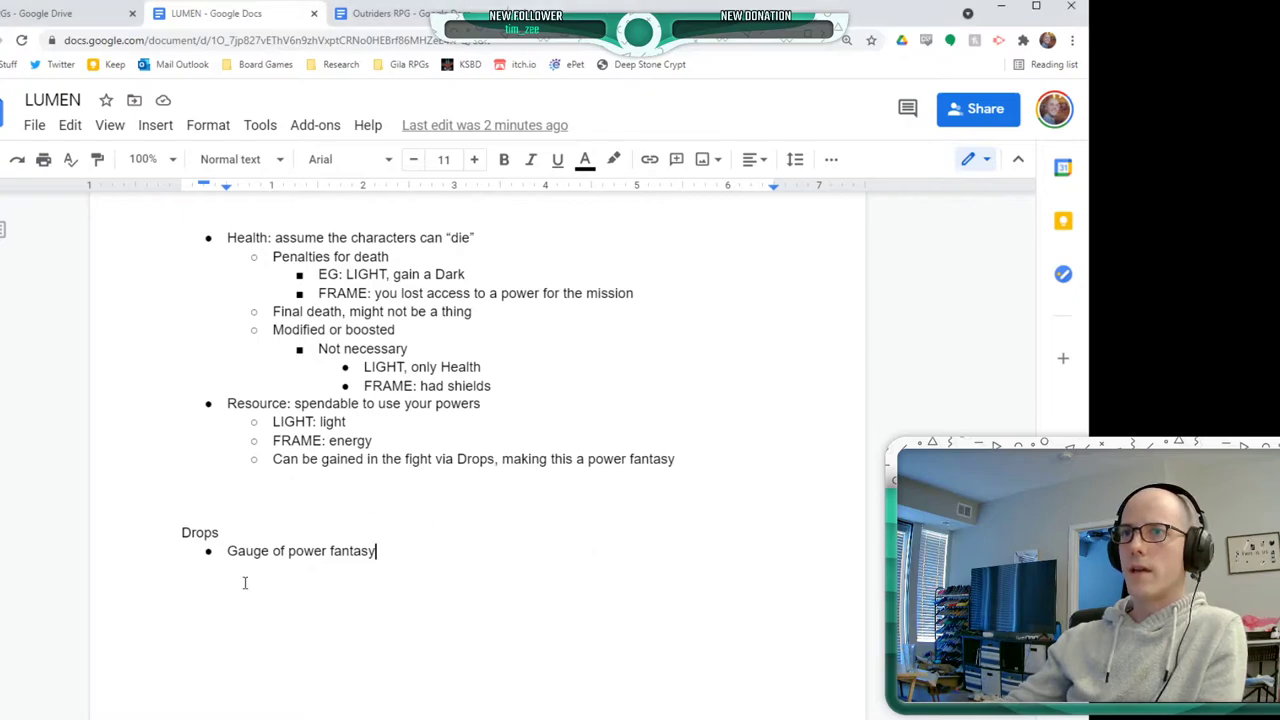
- Insert 'Form d6 dice pools' as a sub-point after 'Focus: methodical, practiced, surgical'
scroll(452, 555, "up", 3)
scroll(480, 510, "up", 1)
left_click(563, 425)
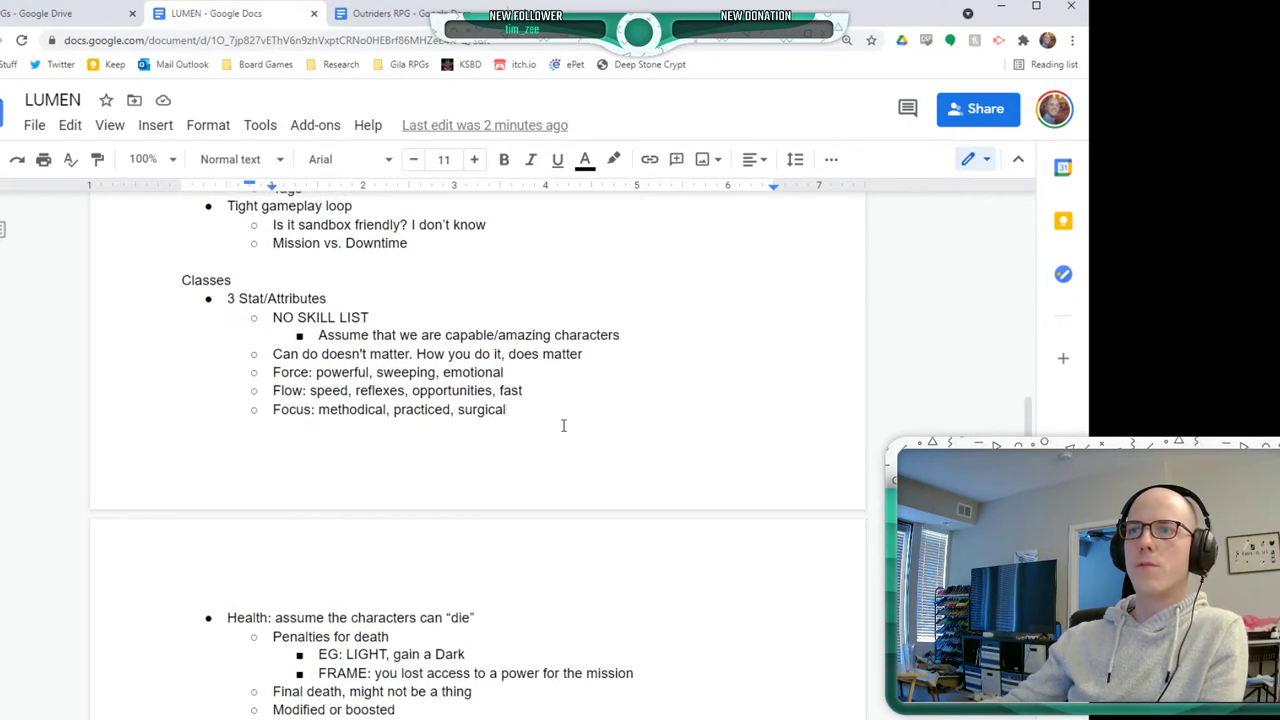
key("Return")
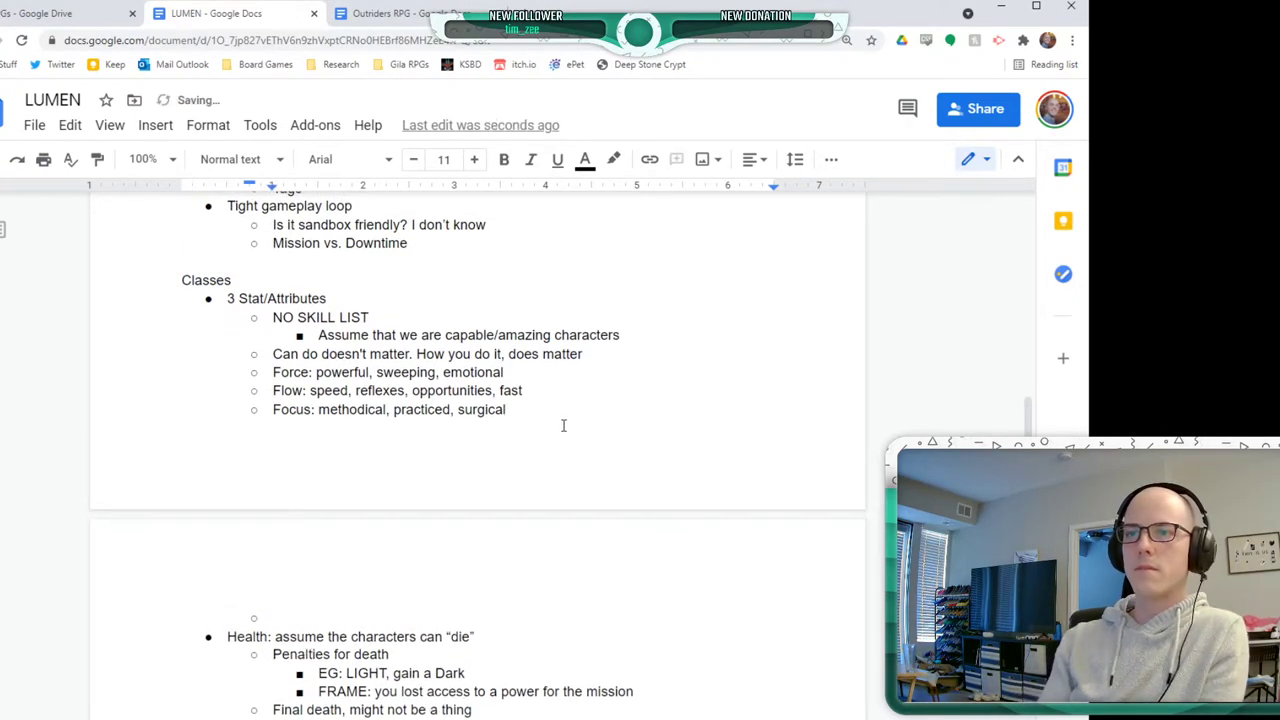
type("Form d6 dice pools")
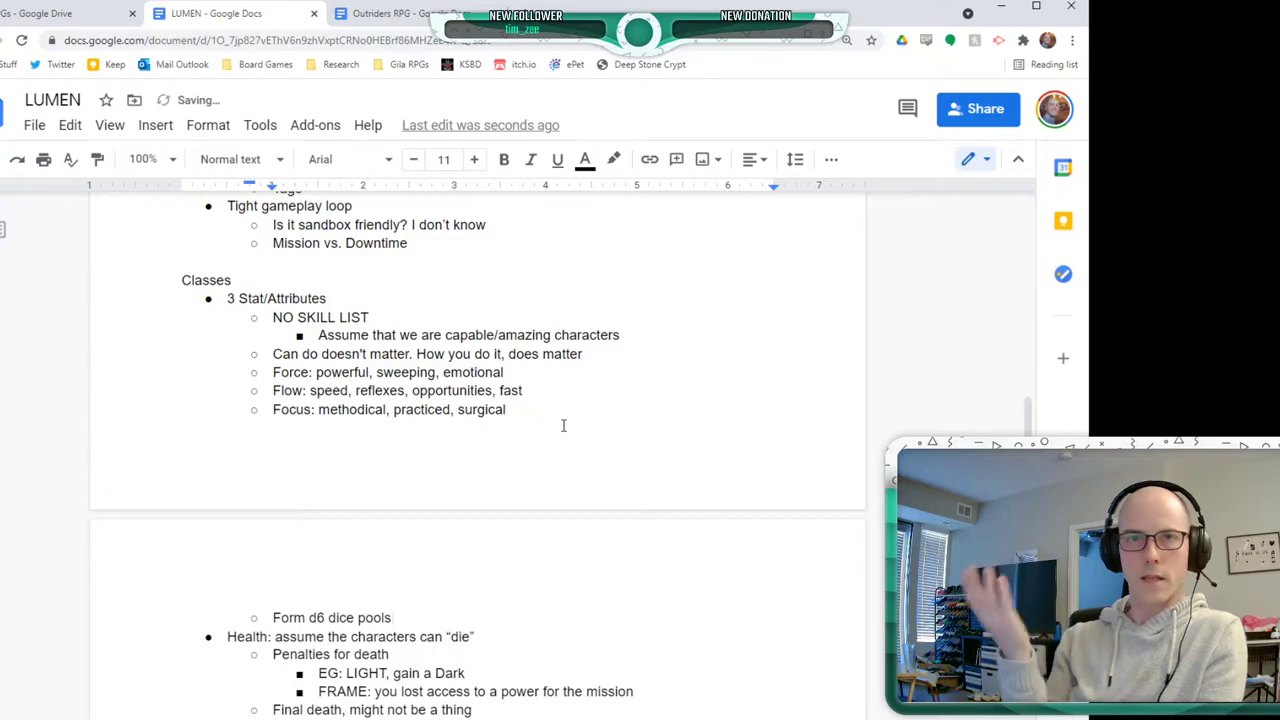
- Insert a 'Core mechanic' bullet directly above Classes under What We Need
scroll(432, 389, "up", 4)
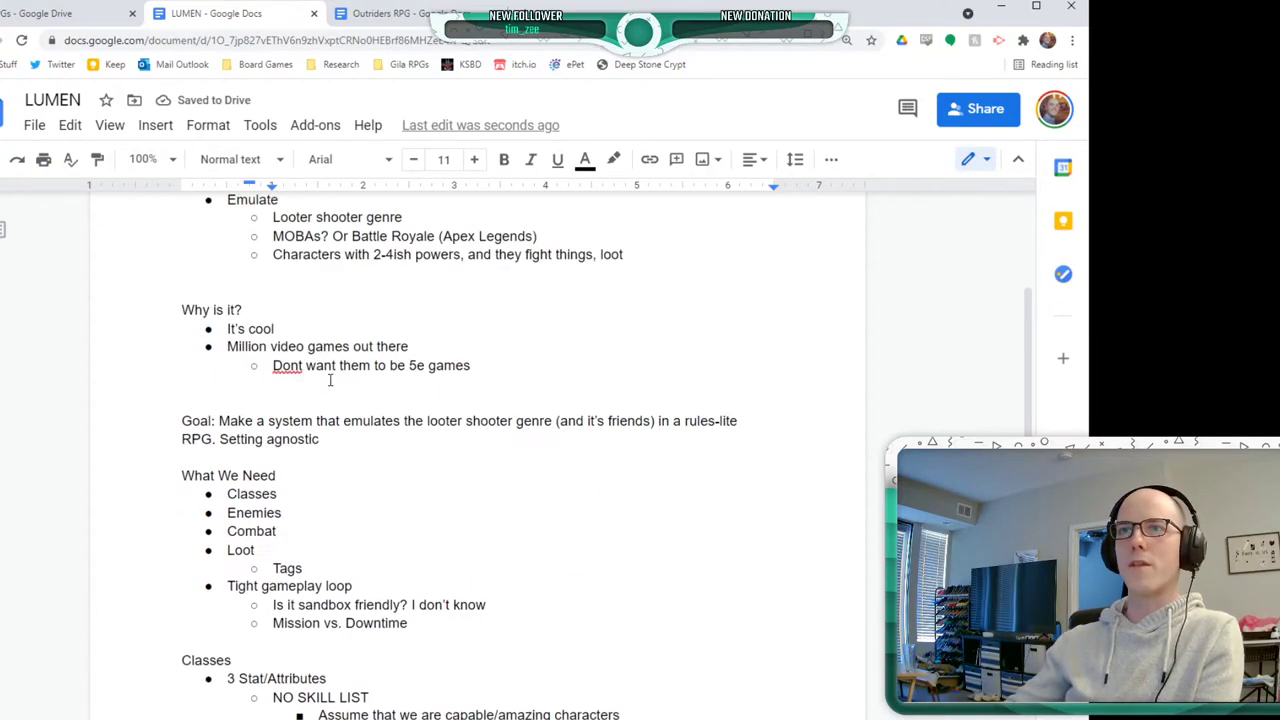
left_click(229, 494)
key("Return")
key("Up")
type("Core mechanic")
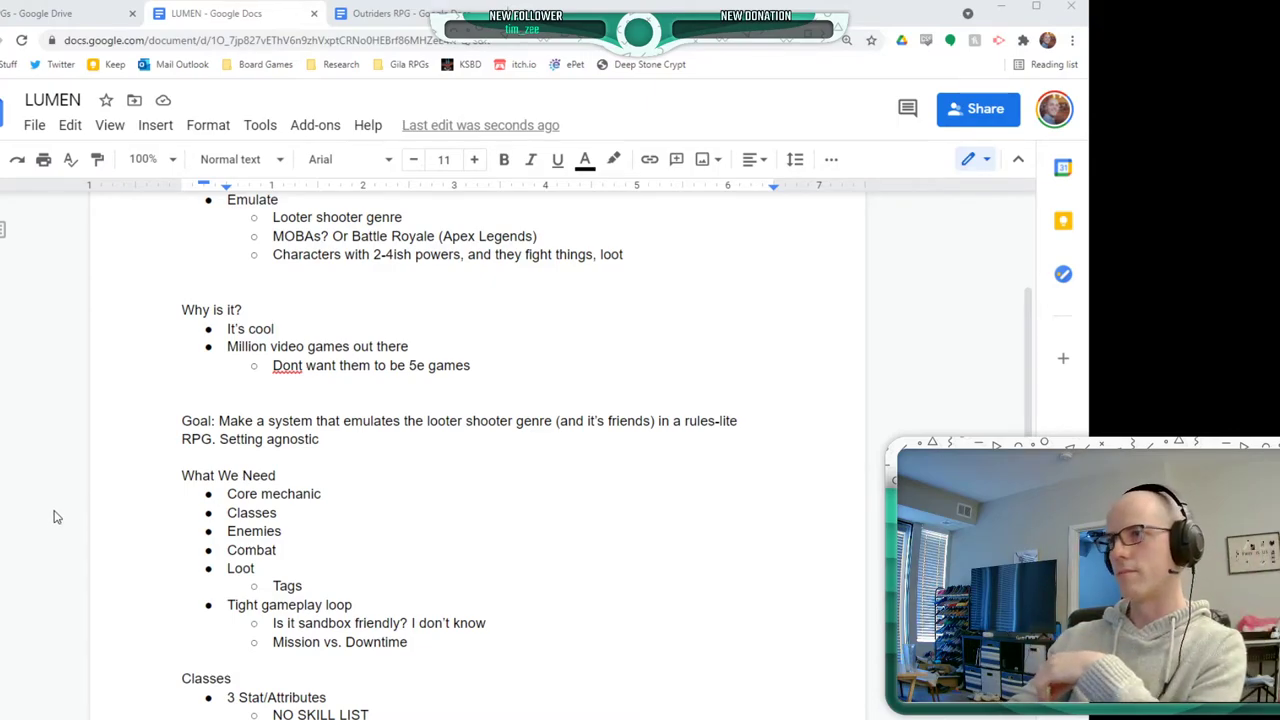
- Add a top-level 'Powers' bullet after the power fantasy note in Resource
scroll(40, 585, "down", 3)
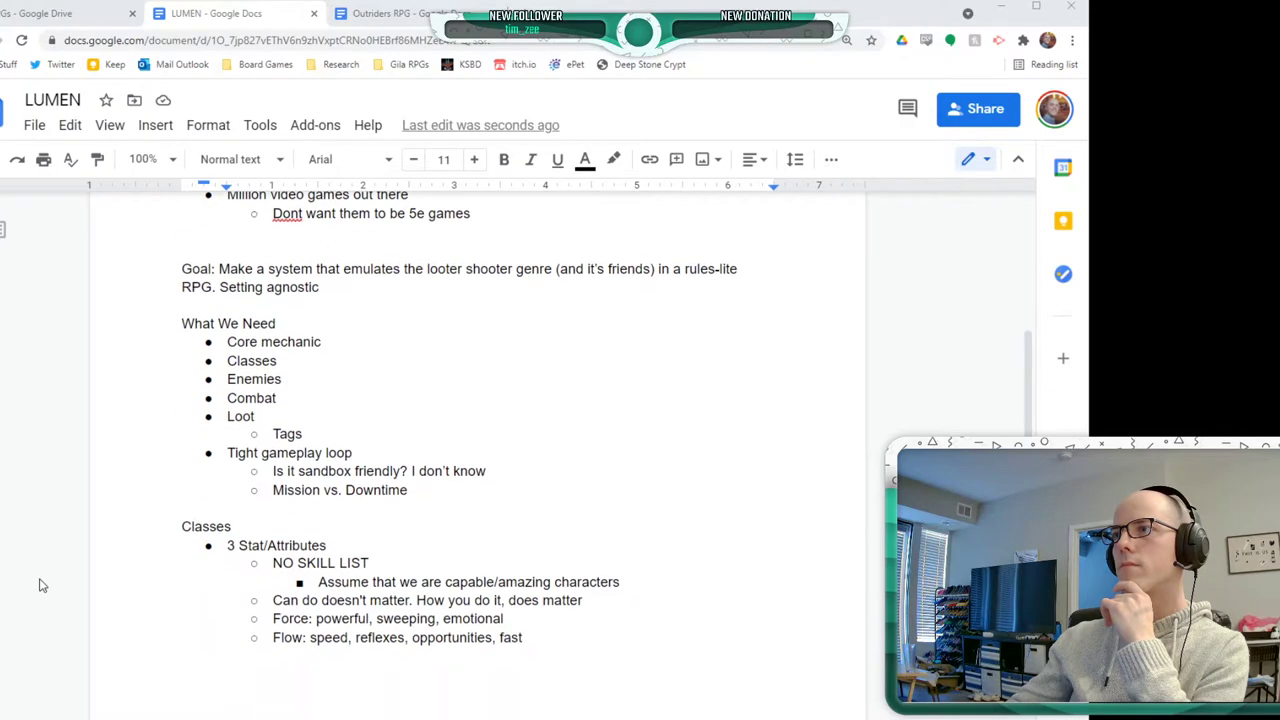
scroll(40, 585, "down", 8)
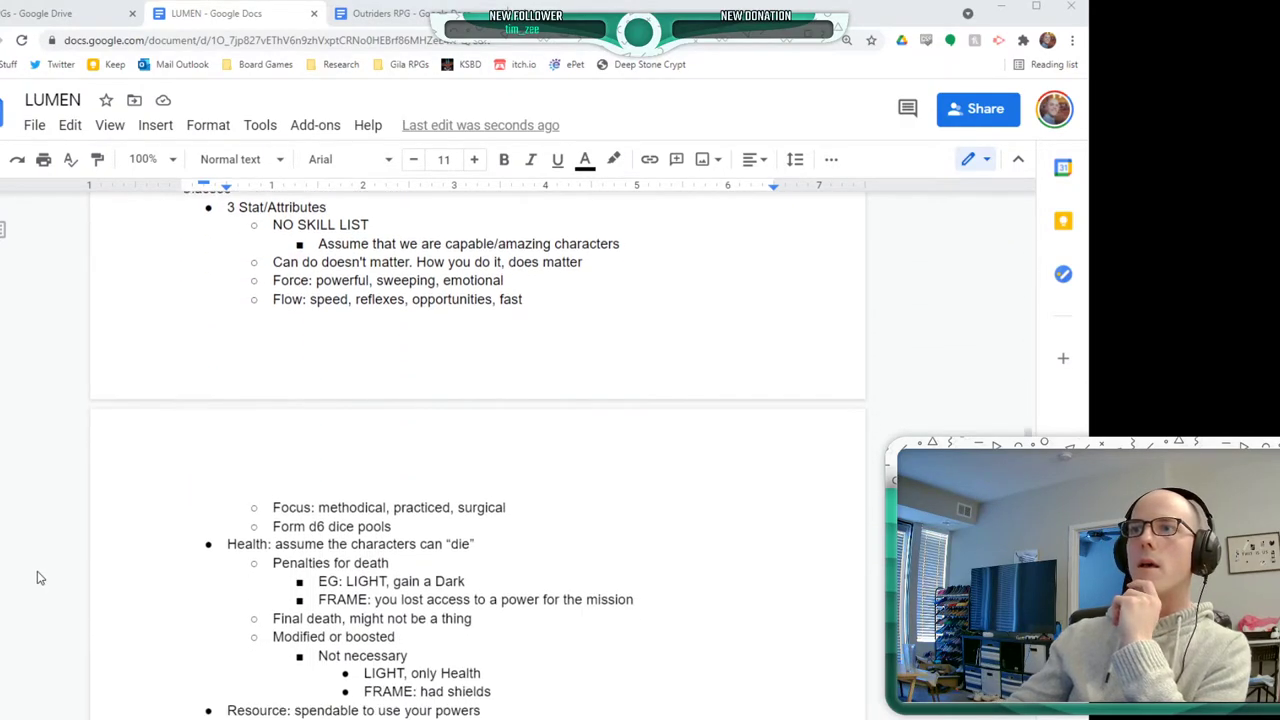
scroll(55, 488, "up", 5)
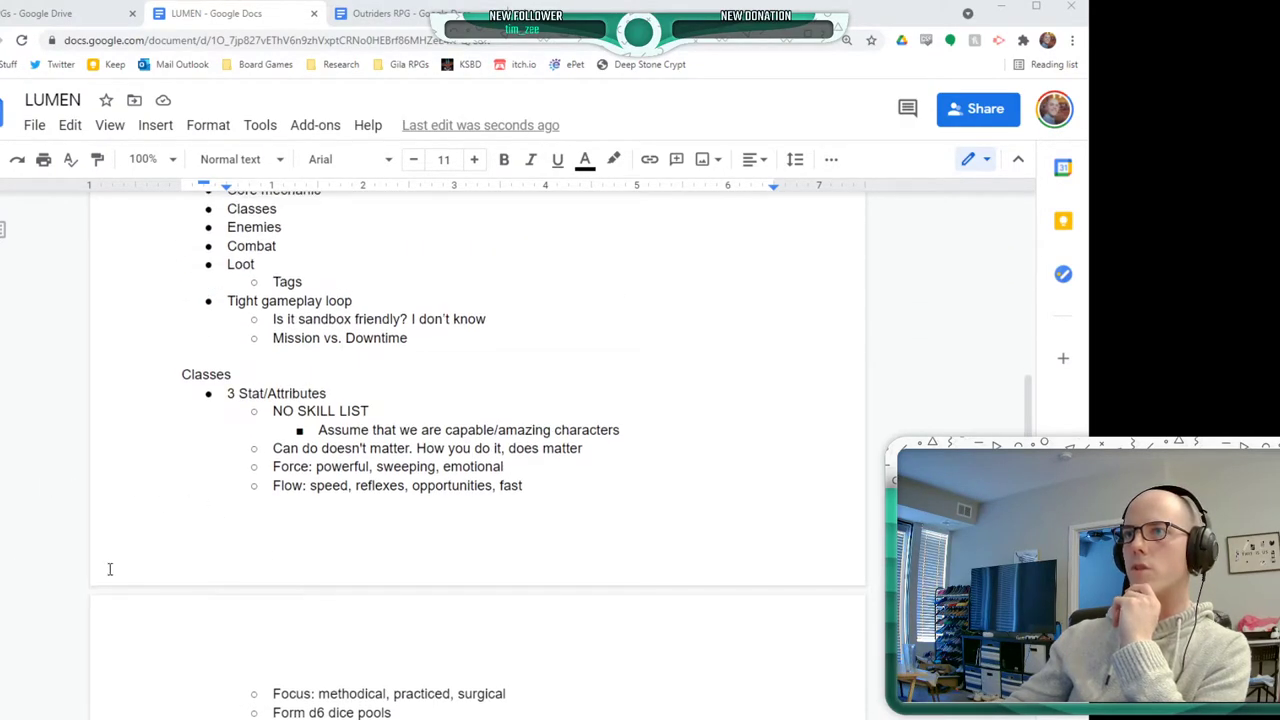
scroll(70, 565, "down", 5)
scroll(65, 563, "down", 8)
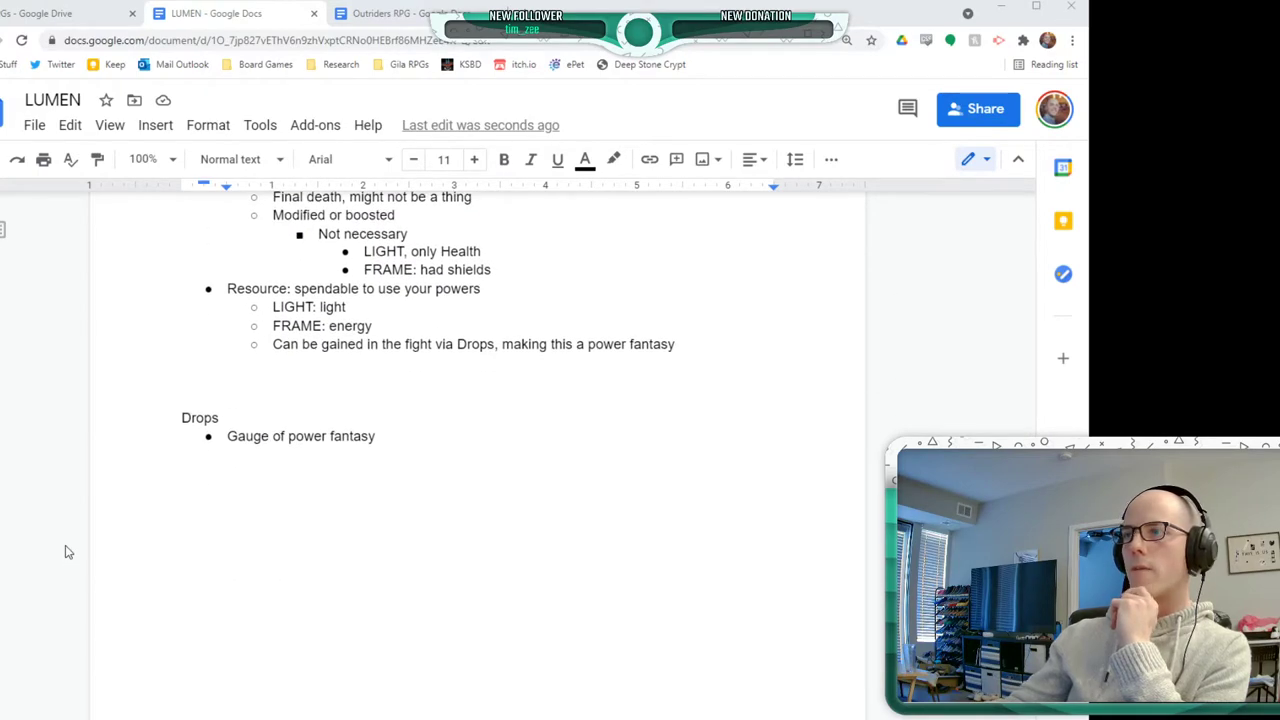
scroll(55, 535, "down", 2)
left_click(529, 454)
scroll(640, 423, "up", 3)
left_click(699, 428)
key("Return")
key("BackSpace")
key("BackSpace")
key("Return")
key("shift+Tab")
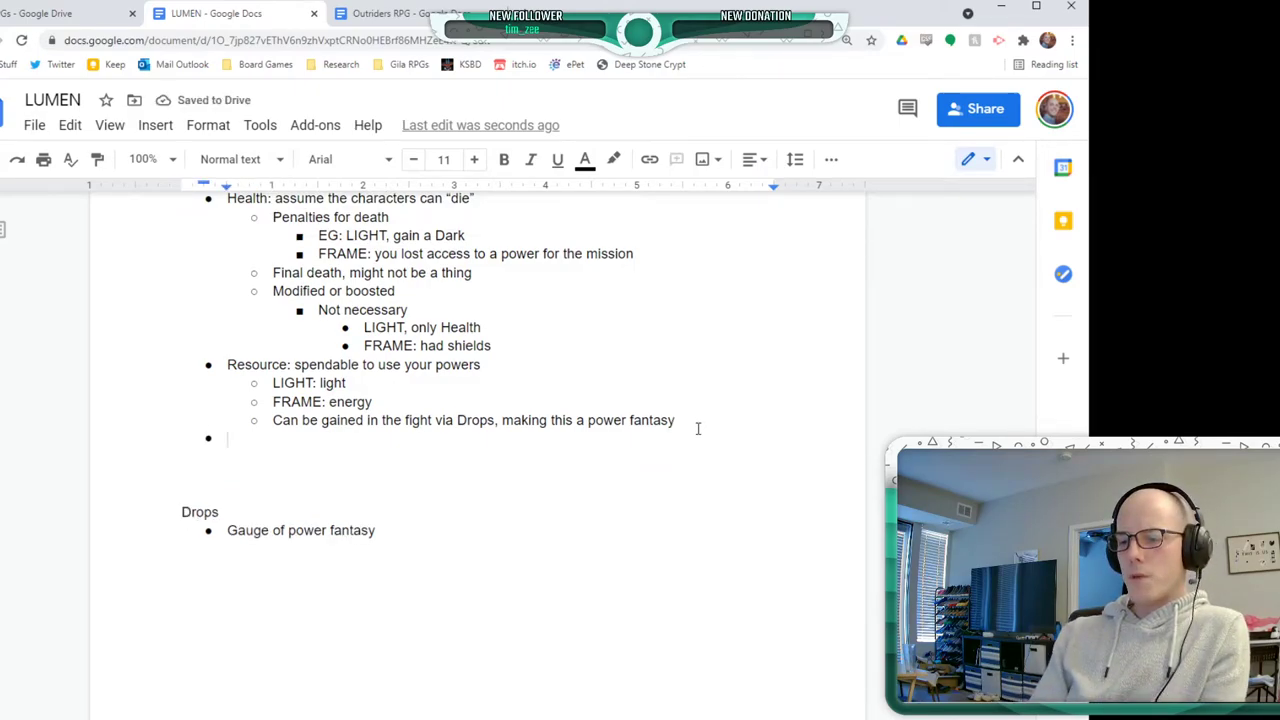
type("Powers")
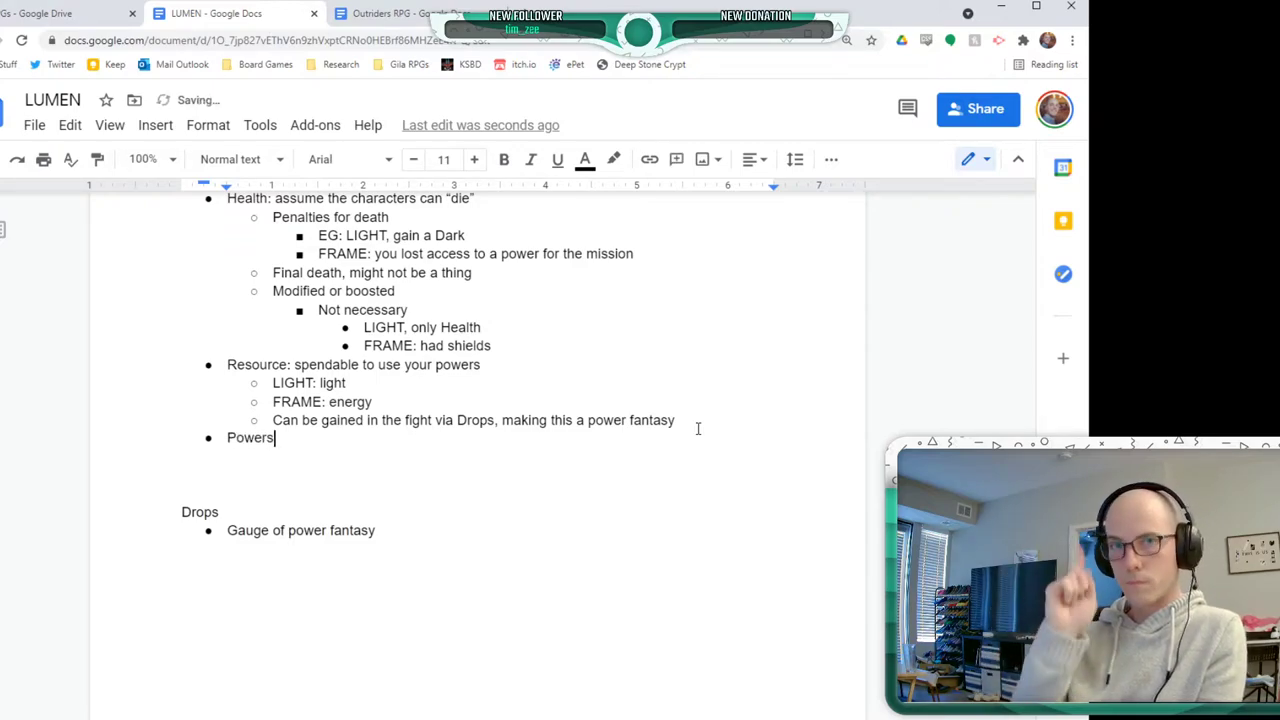
- Insert a top-level 'Optional' bullet above Powers with an empty indented sub-point
key("Home")
key("Return")
key("Up")
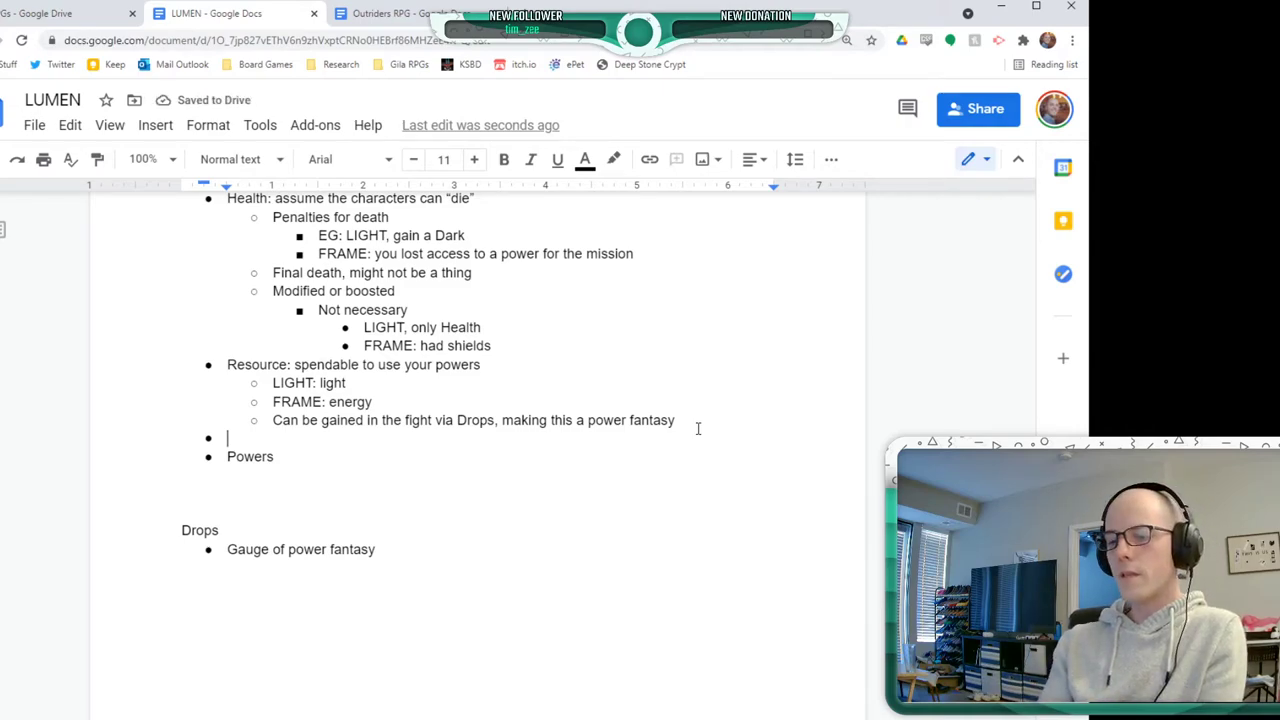
type("Optional")
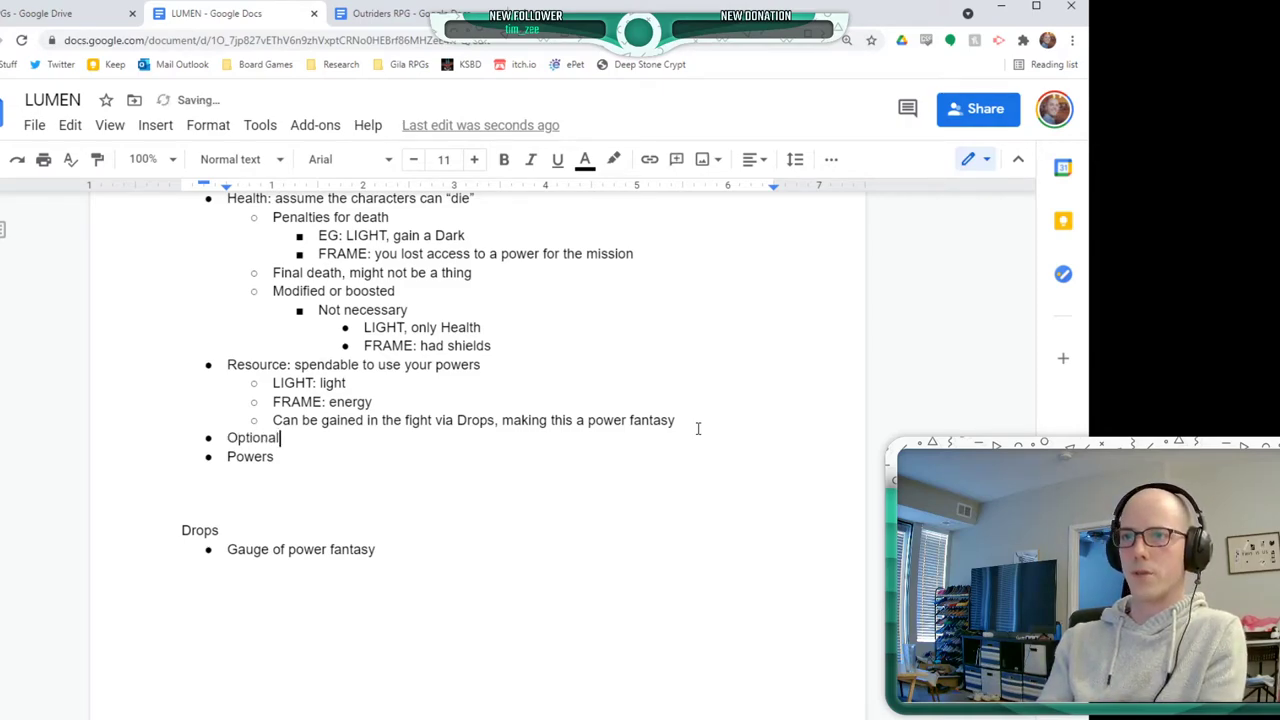
type(" Rang")
key("BackSpace")
key("BackSpace")
key("BackSpace")
key("BackSpace")
key("BackSpace")
key("BackSpace")
key("BackSpace")
key("BackSpace")
key("BackSpace")
key("BackSpace")
key("BackSpace")
key("BackSpace")
key("BackSpace")
key("BackSpace")
key("BackSpace")
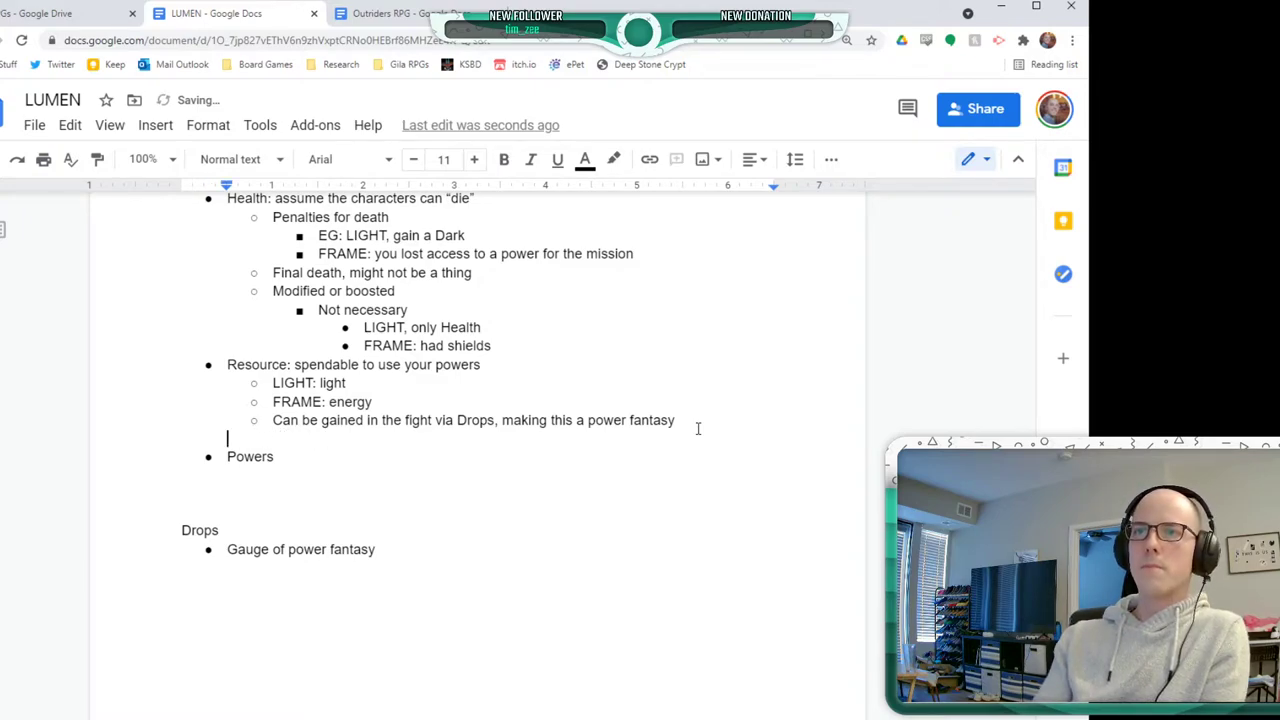
key("Return")
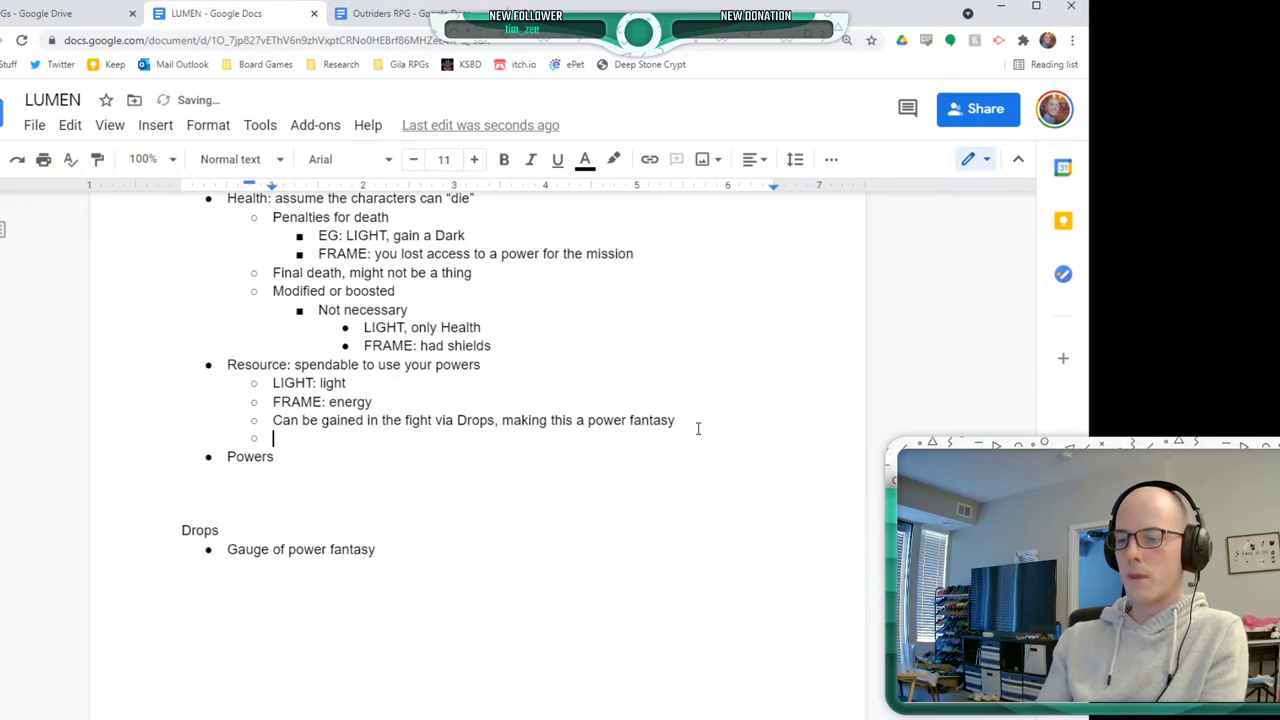
key("shift+Tab")
type("Optional")
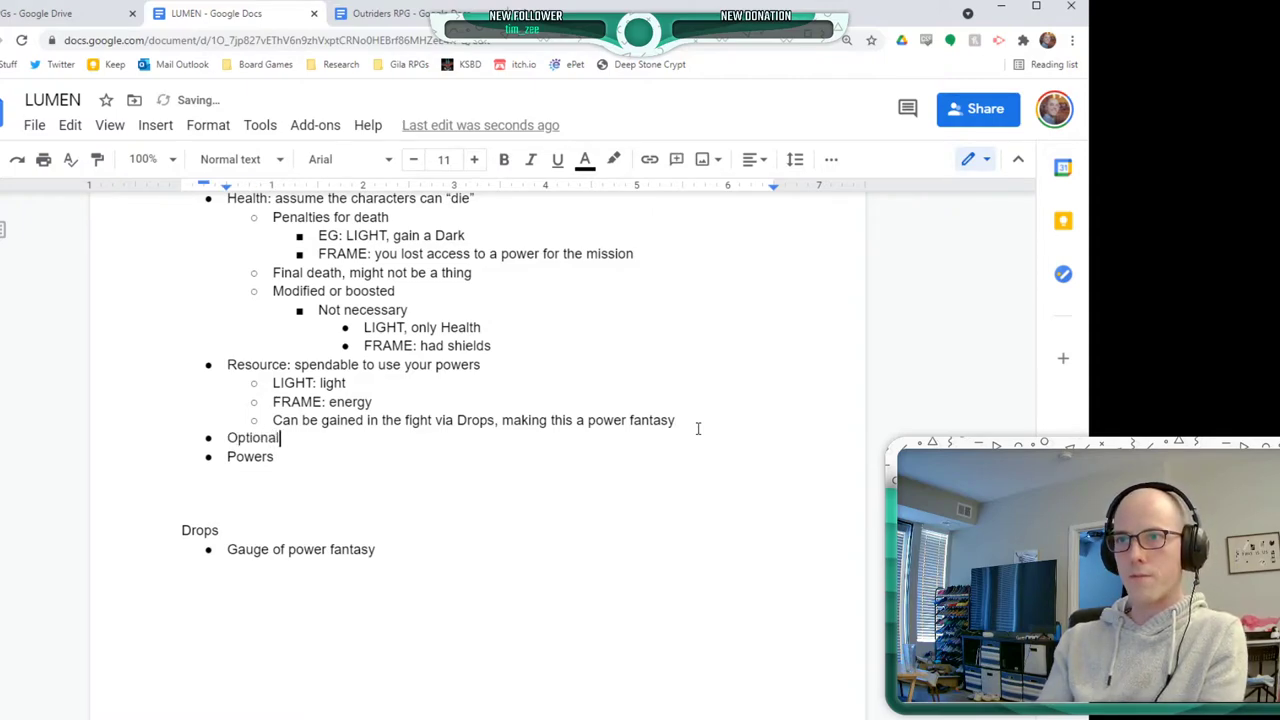
key("Return")
key("Tab")
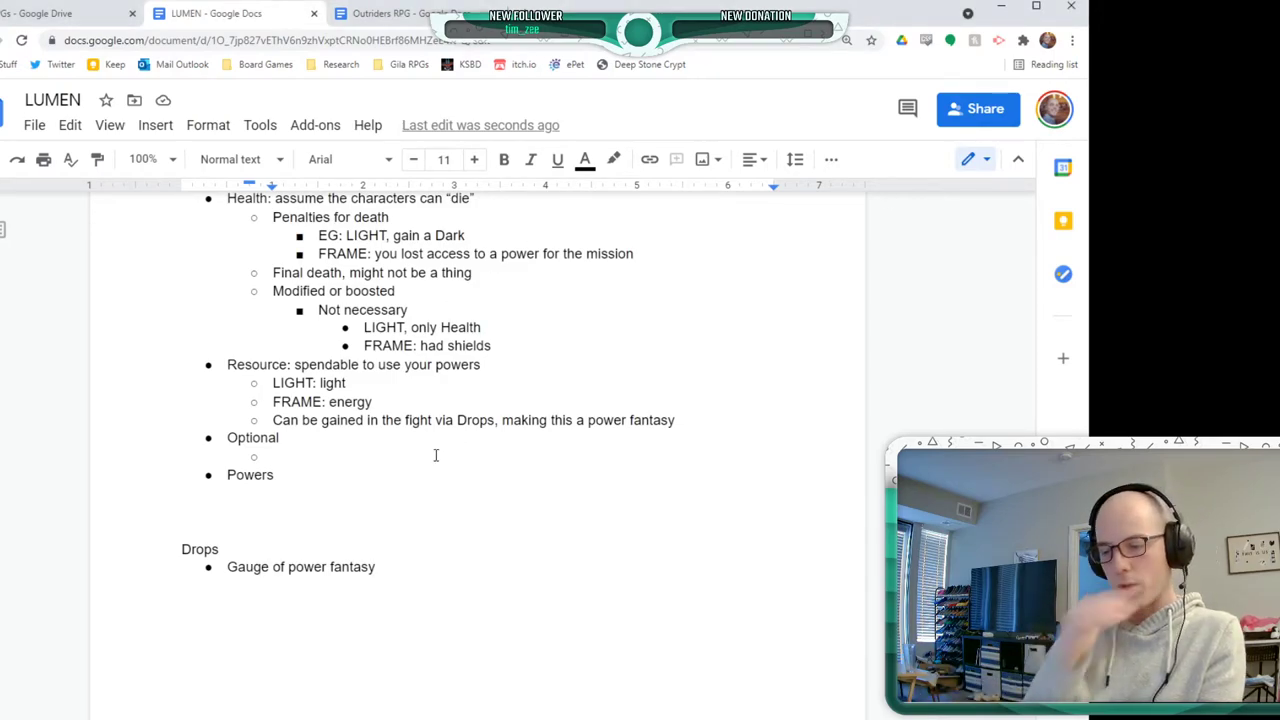
- Add 'Melee ability: important if you are playing a gun game' under Optional, fixing the 'playing' misspelling
type("Melee ability")
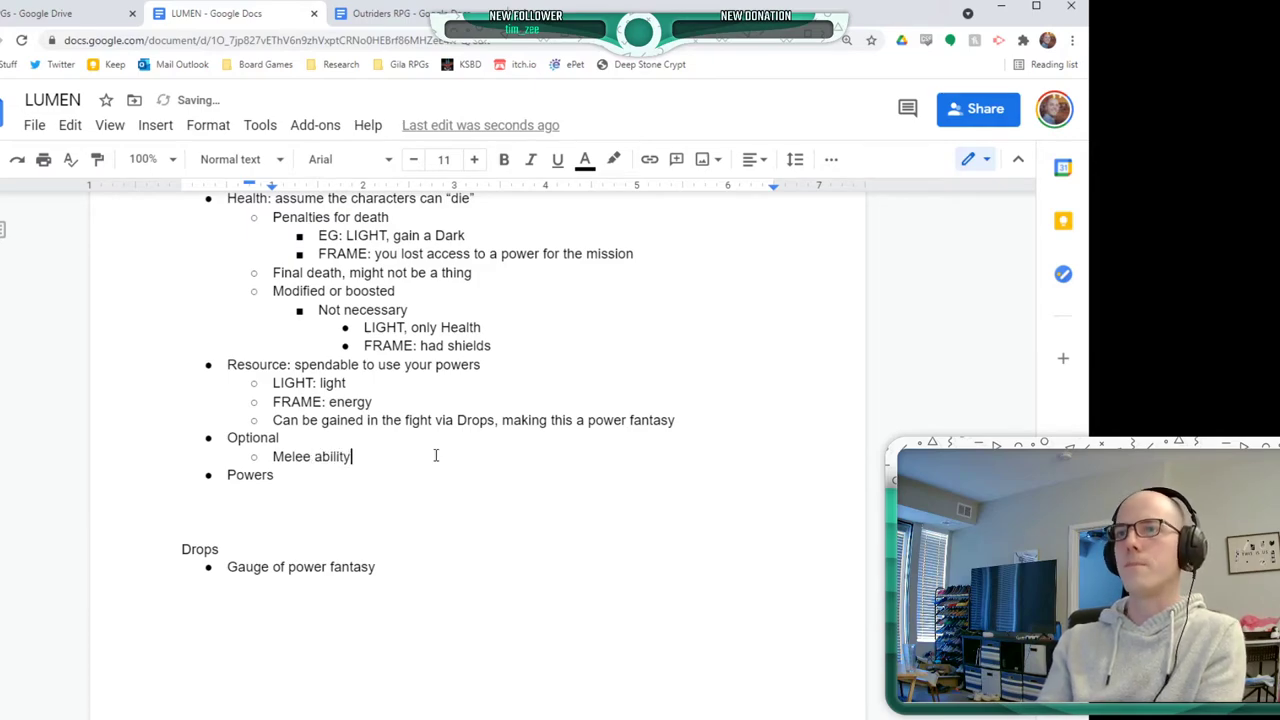
type(": important if you are polay")
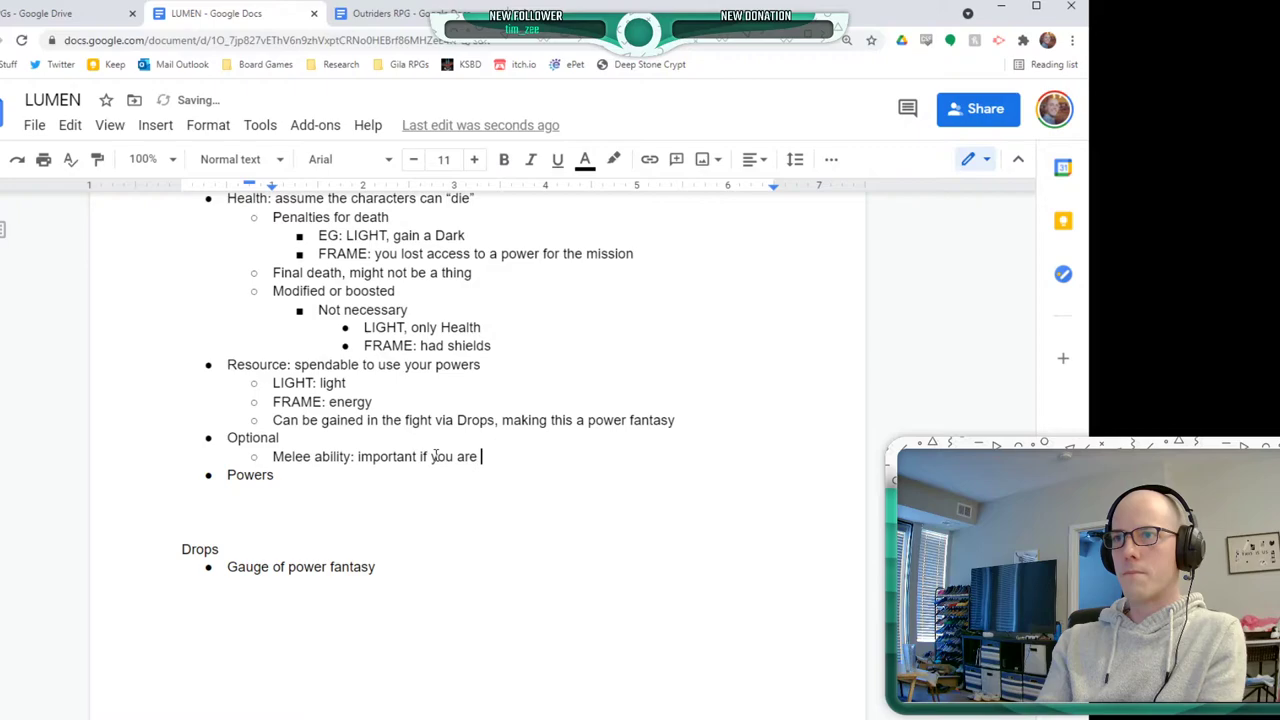
key("BackSpace")
key("BackSpace")
key("BackSpace")
key("BackSpace")
type("playing ")
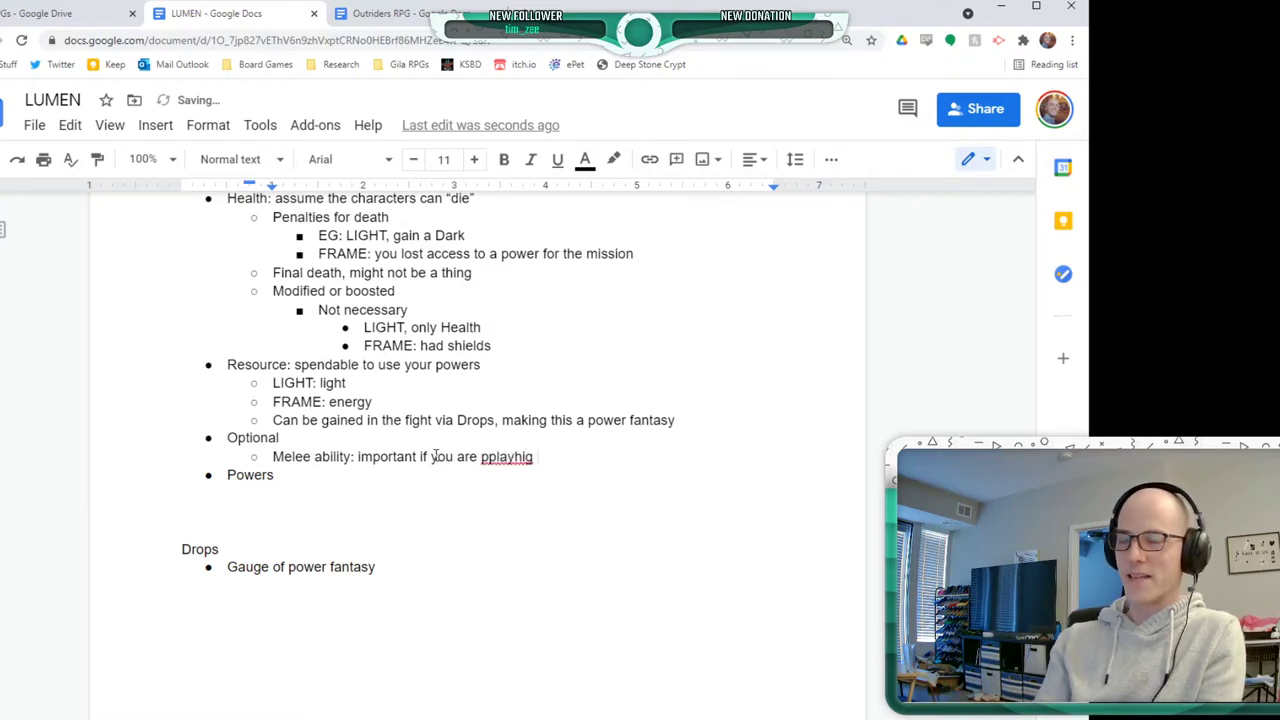
type("a gun game")
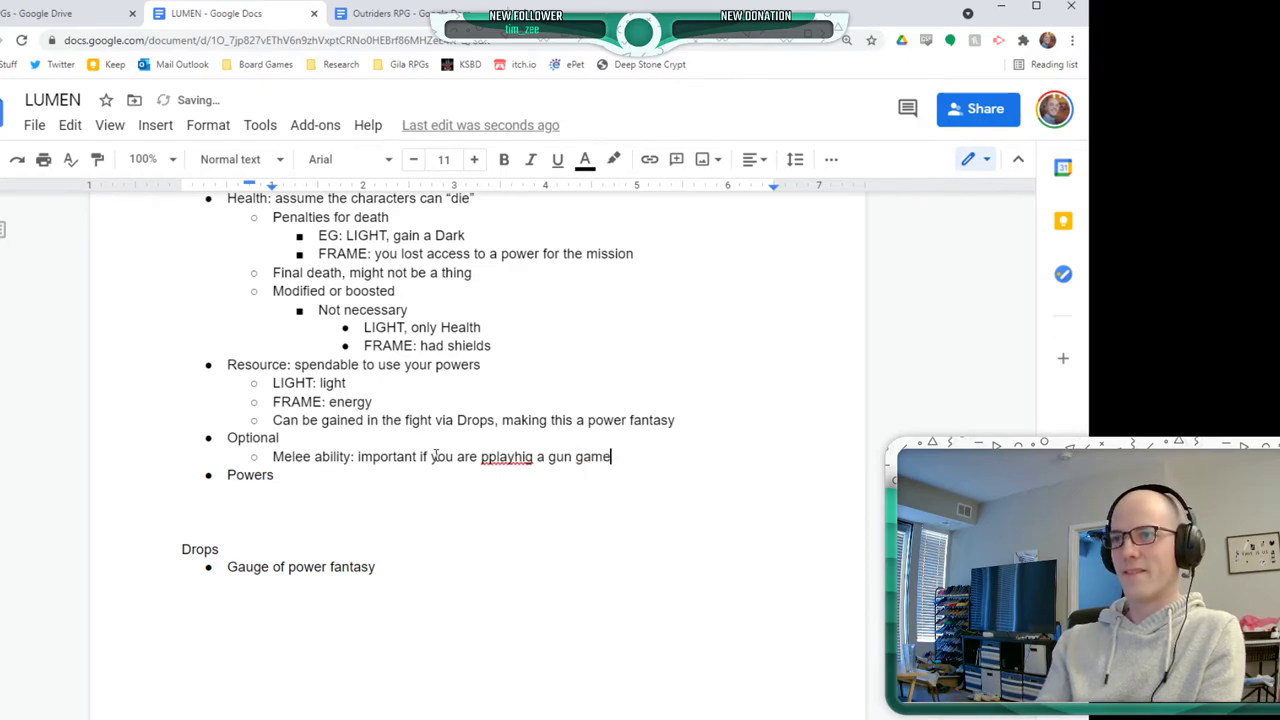
left_click(508, 460)
left_click(514, 431)
left_click(686, 458)
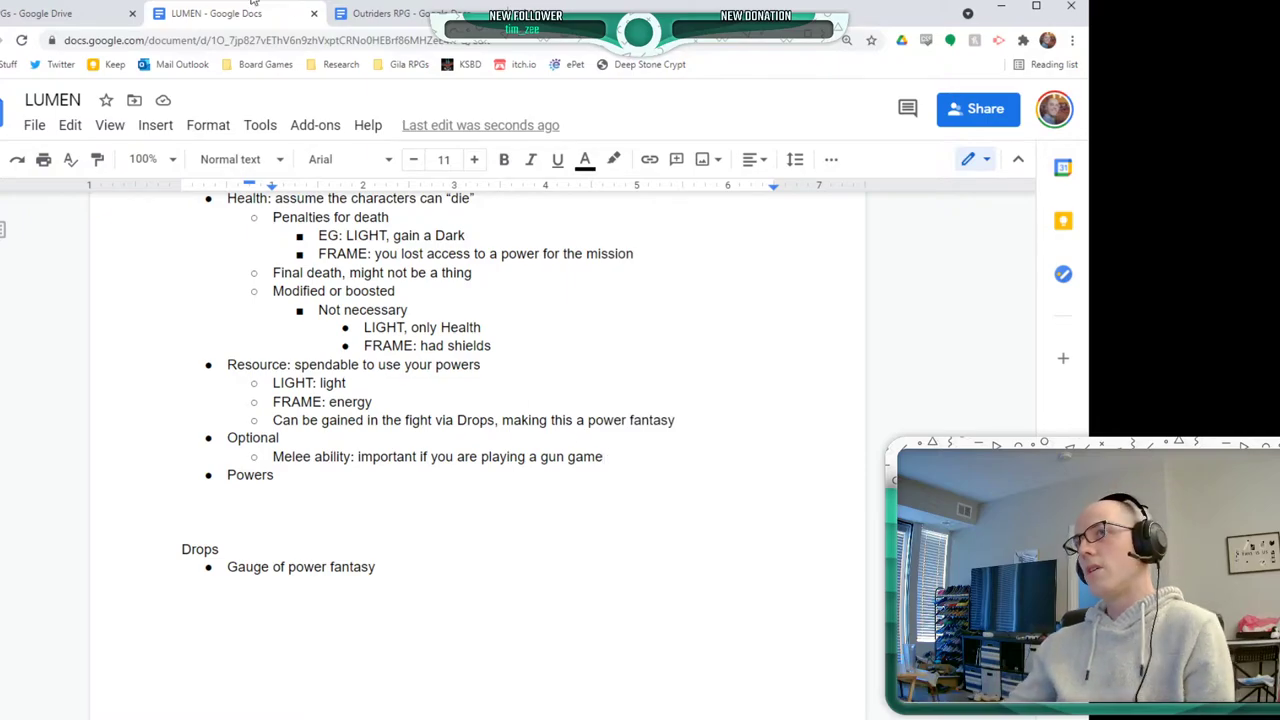
left_click(350, 17)
left_click(320, 20)
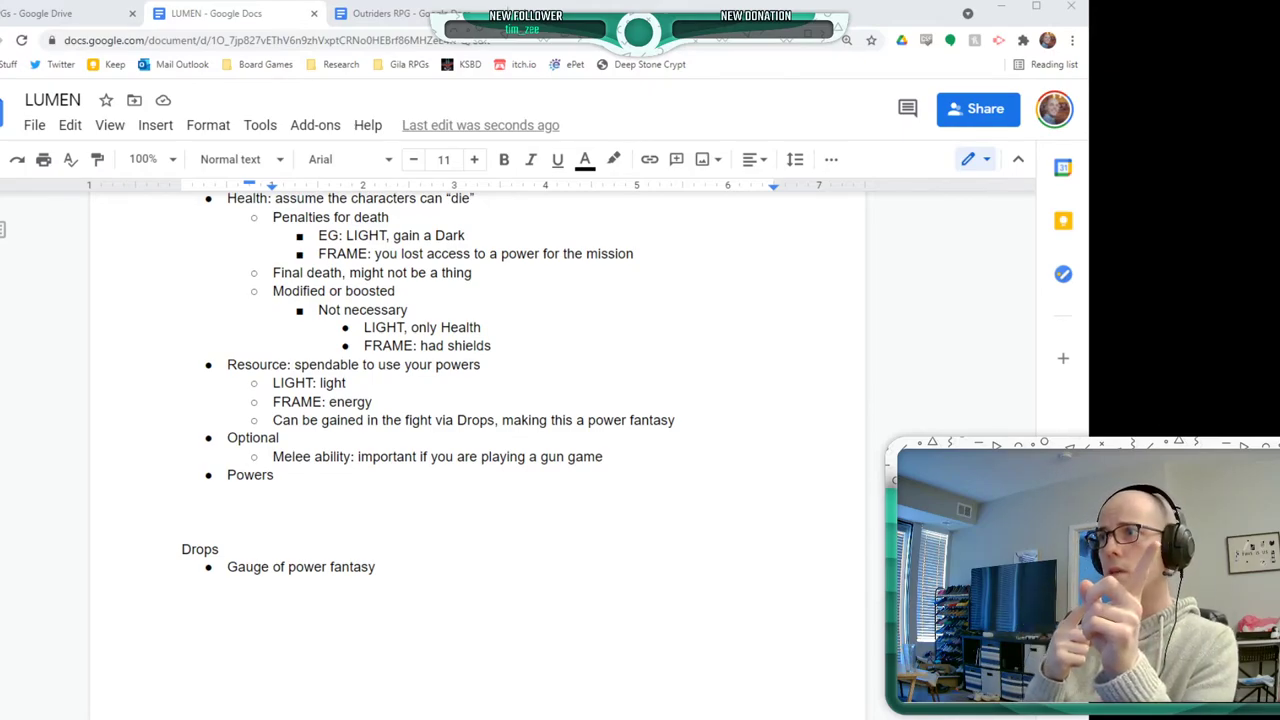
left_click(364, 328)
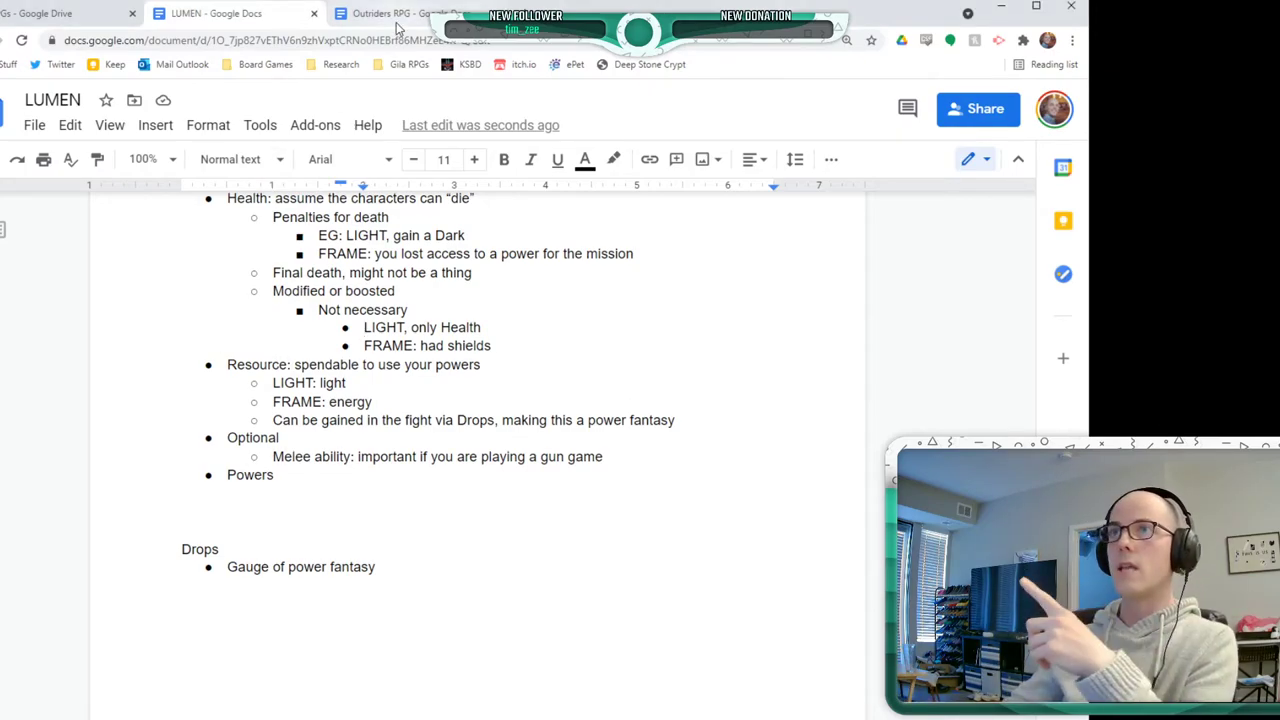
left_click(398, 16)
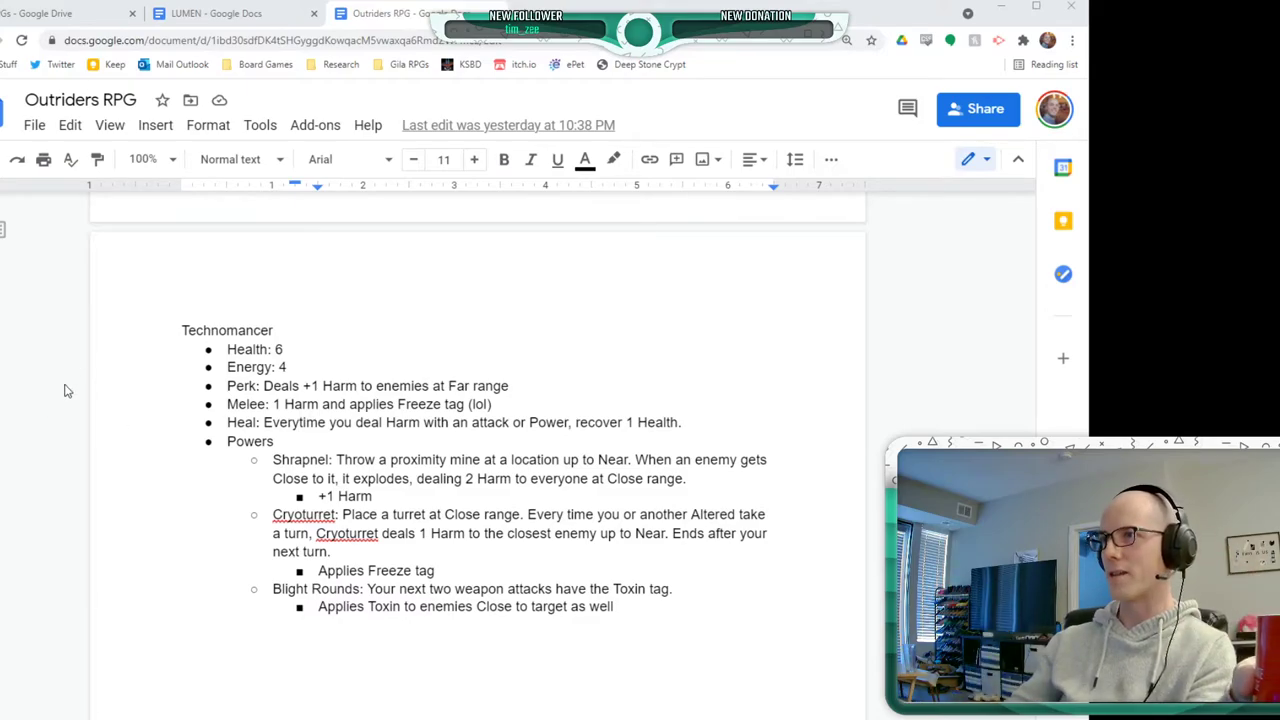
key("ctrl+shift+Tab")
- Add 'Passive power' and 'Perk/Class ability' sub-bullets below the melee note
left_click(634, 463)
key("Return")
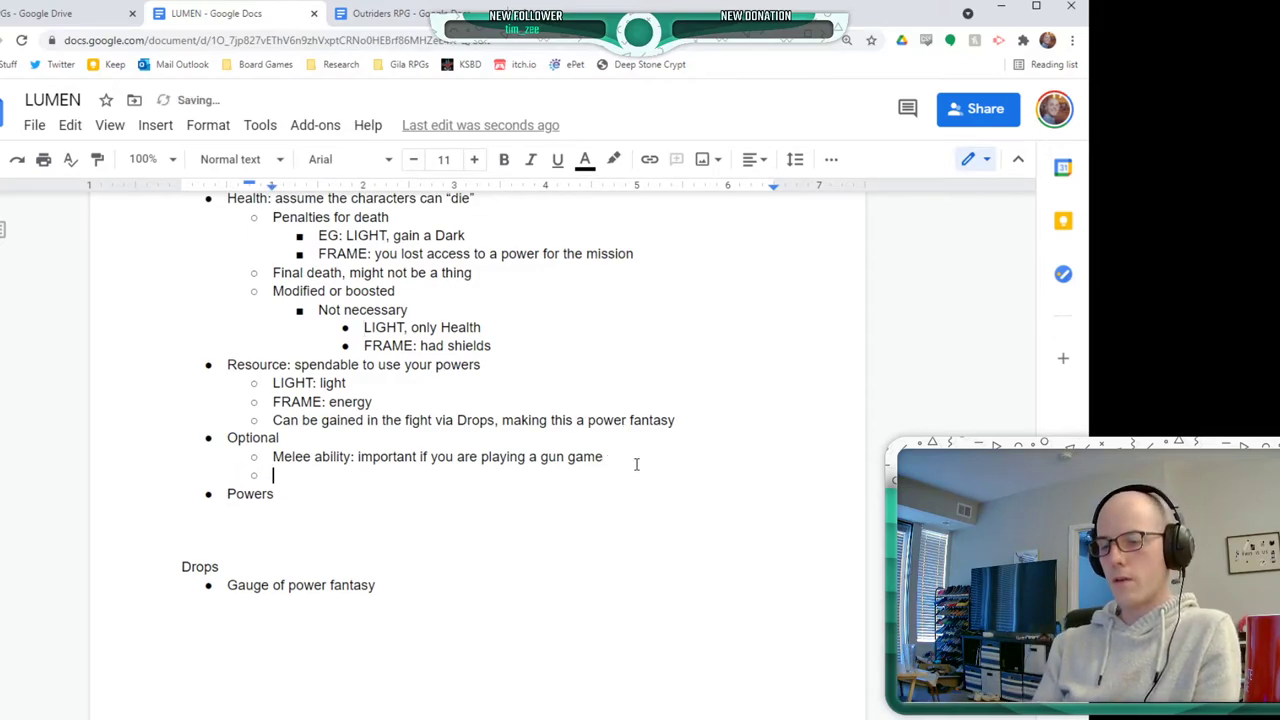
type("Passive power")
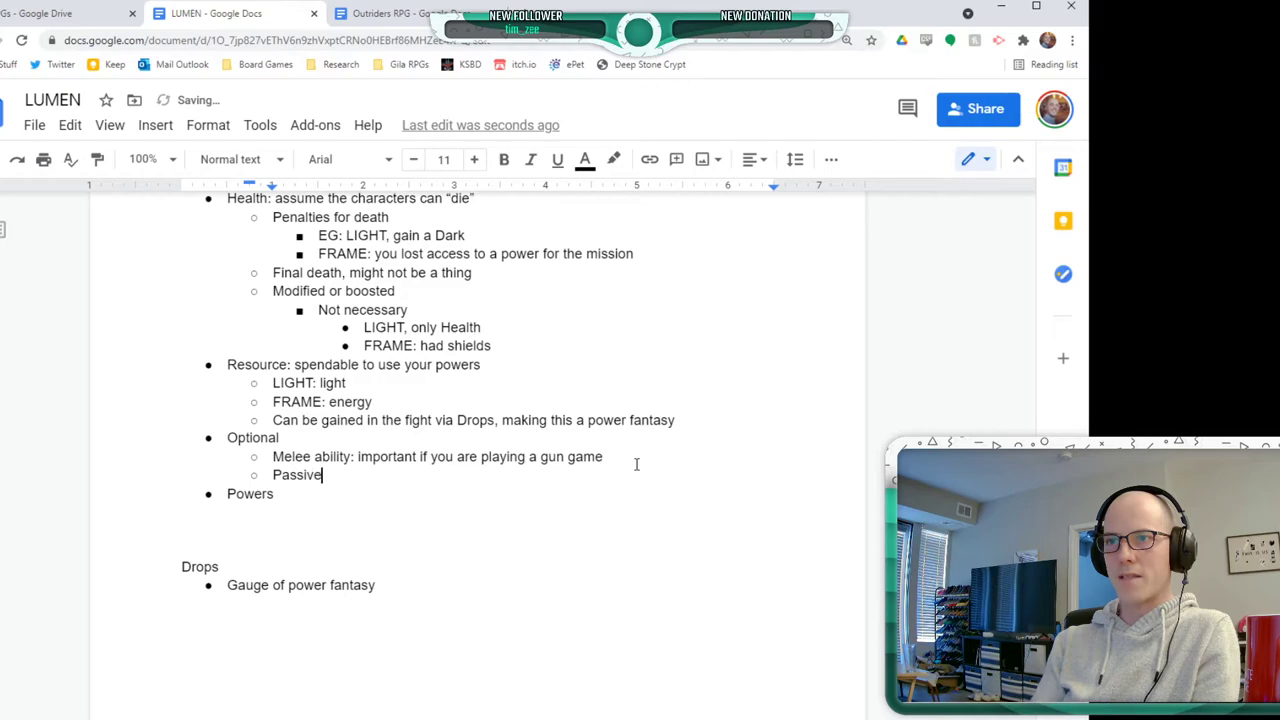
key("Return")
type("Pow")
key("BackSpace")
key("BackSpace")
type("erk")
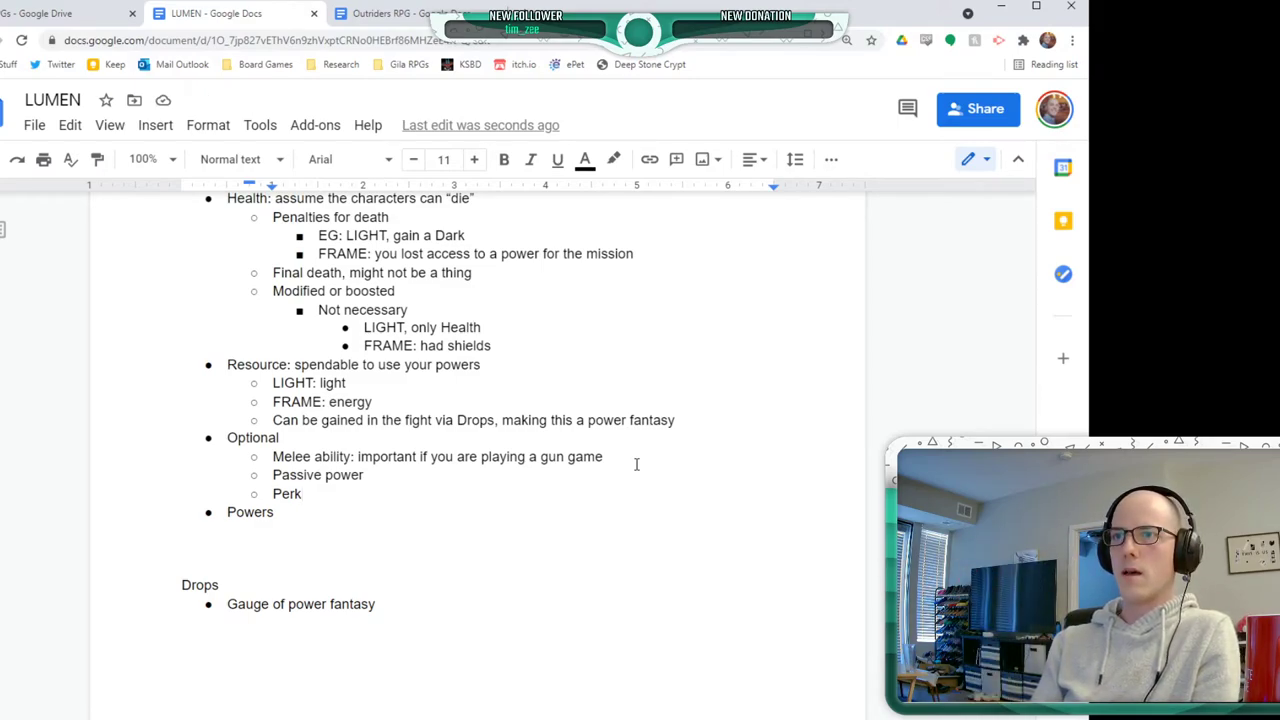
type("/Class a")
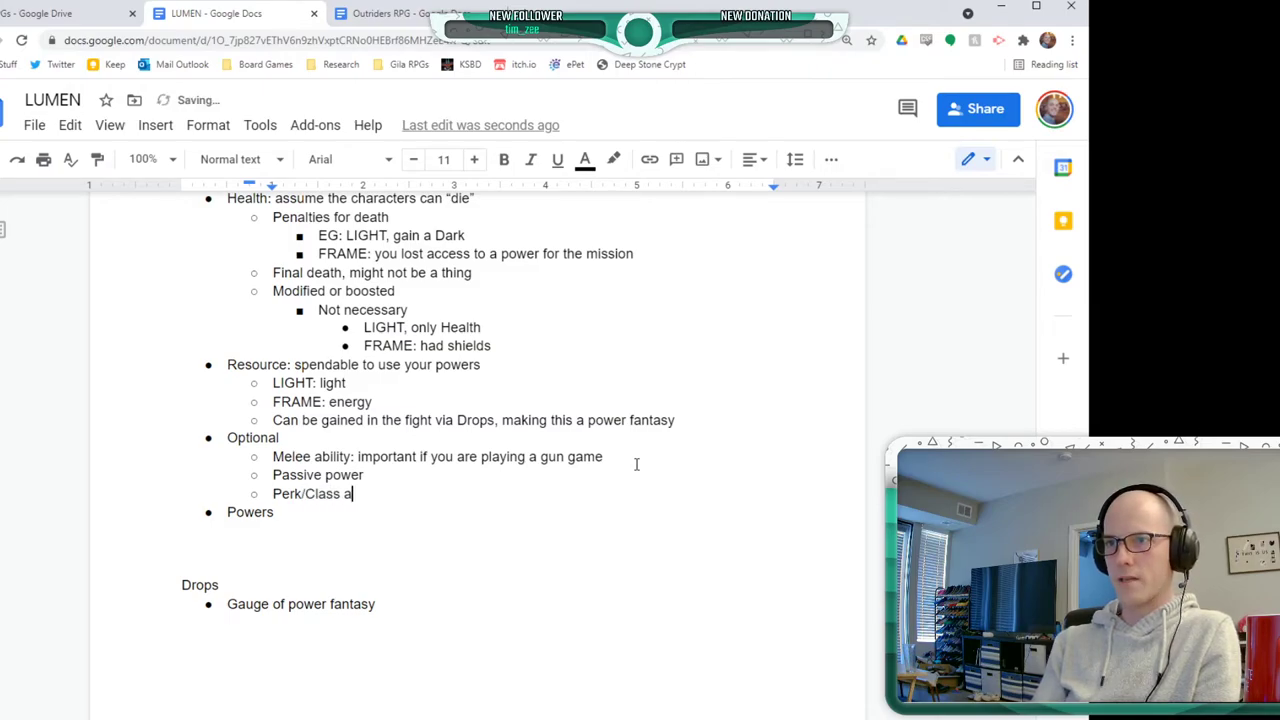
type("bility")
key("Up")
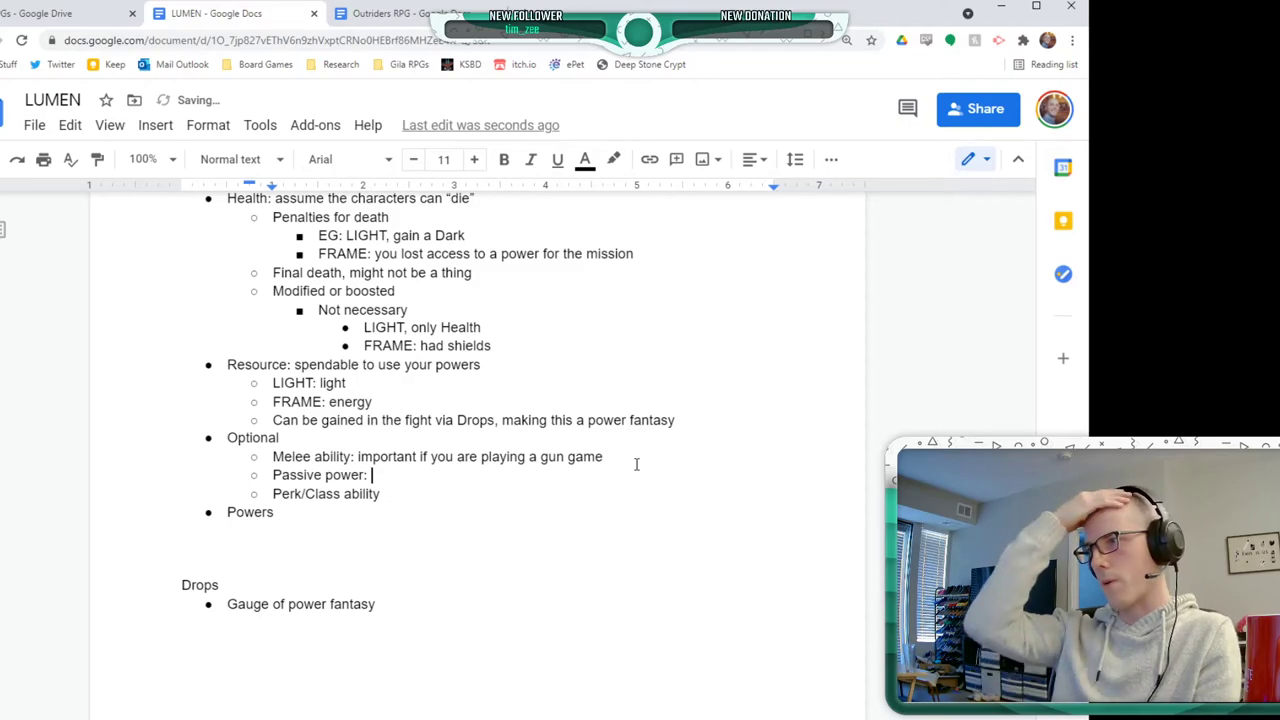
- Nest 'FRAME: Frames had passive that made them who they were. emphasized role' under Passive power, then start an 'Outriders:' bullet
left_click(405, 13)
left_click(265, 8)
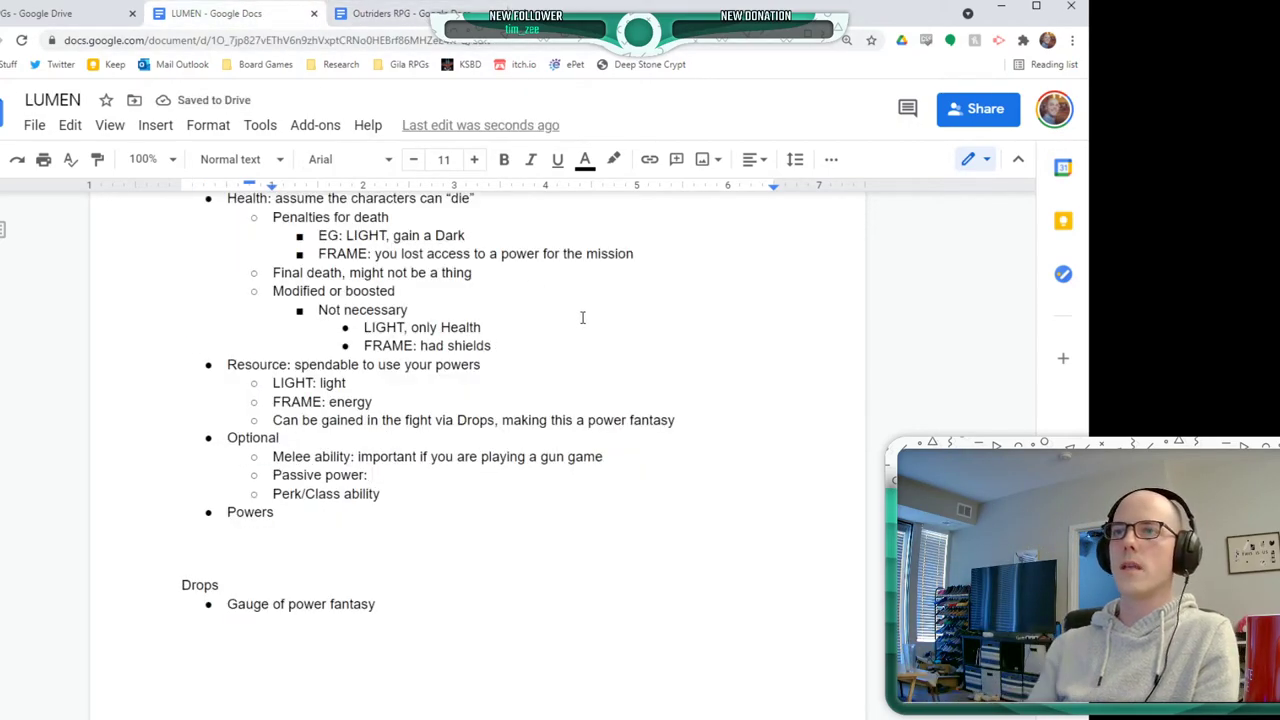
key("Return")
key("Tab")
type("FRAME: ")
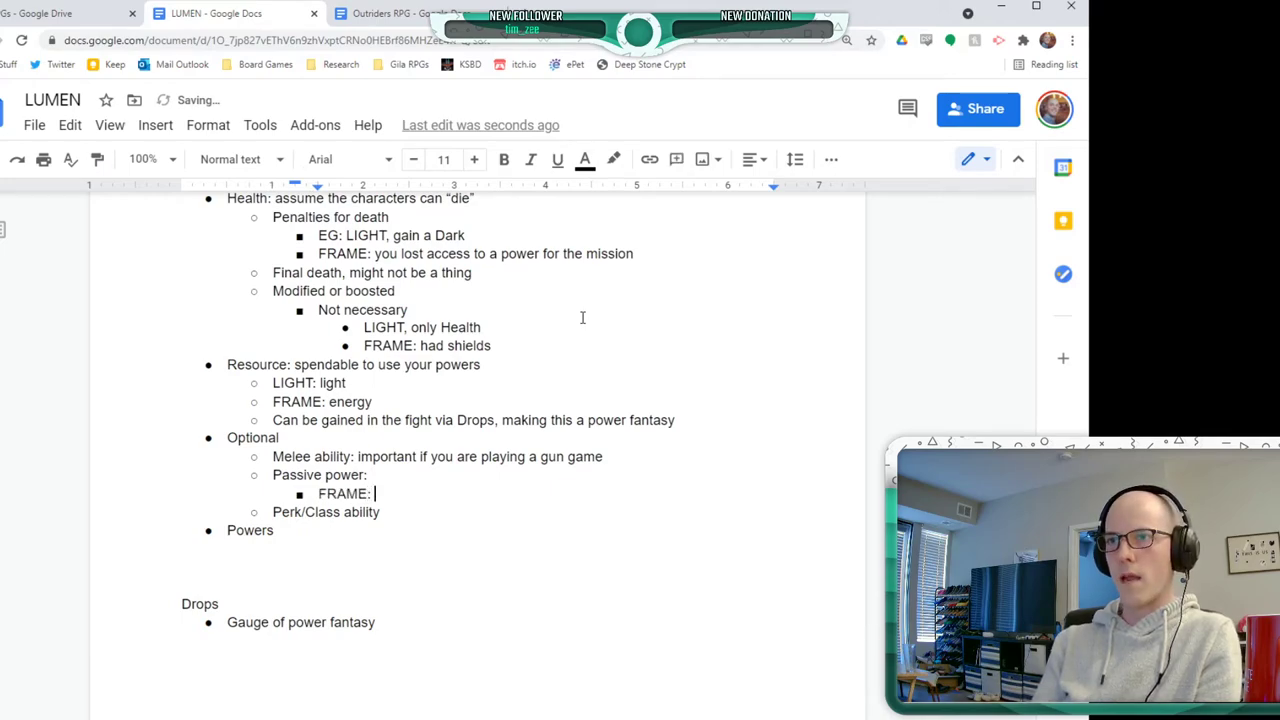
type("Frames has")
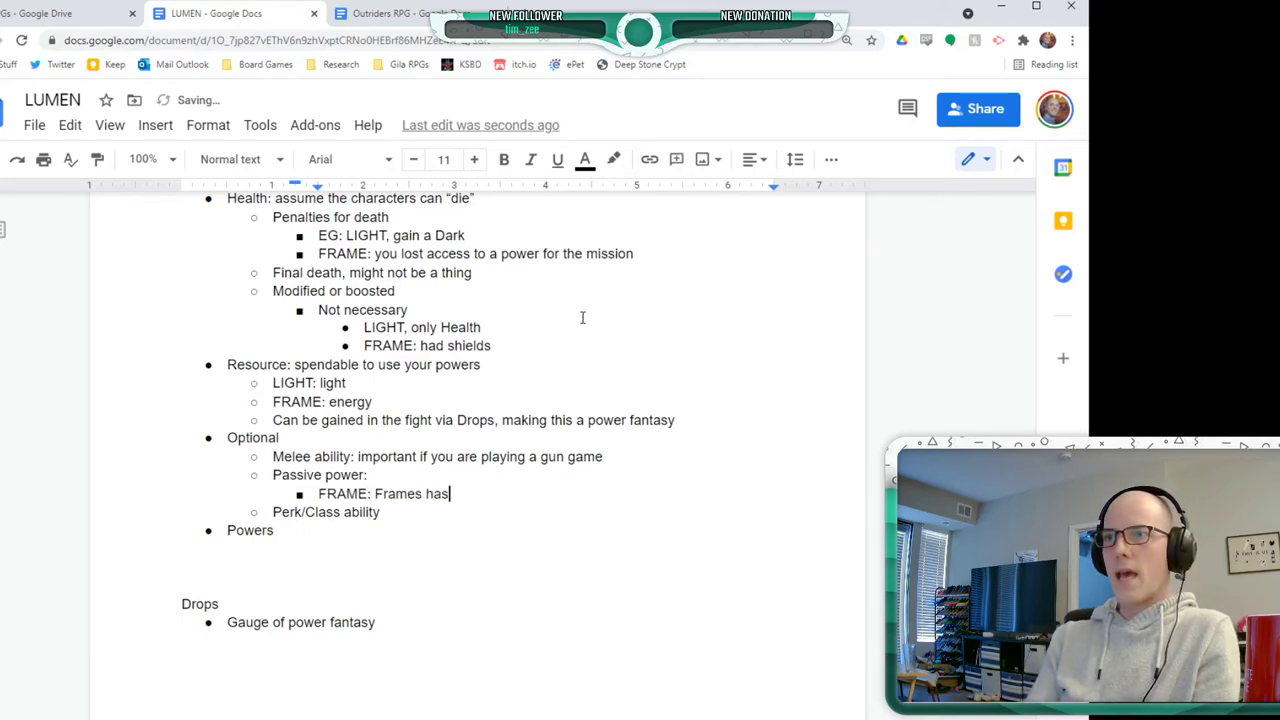
key("BackSpace")
type("d passive that mak")
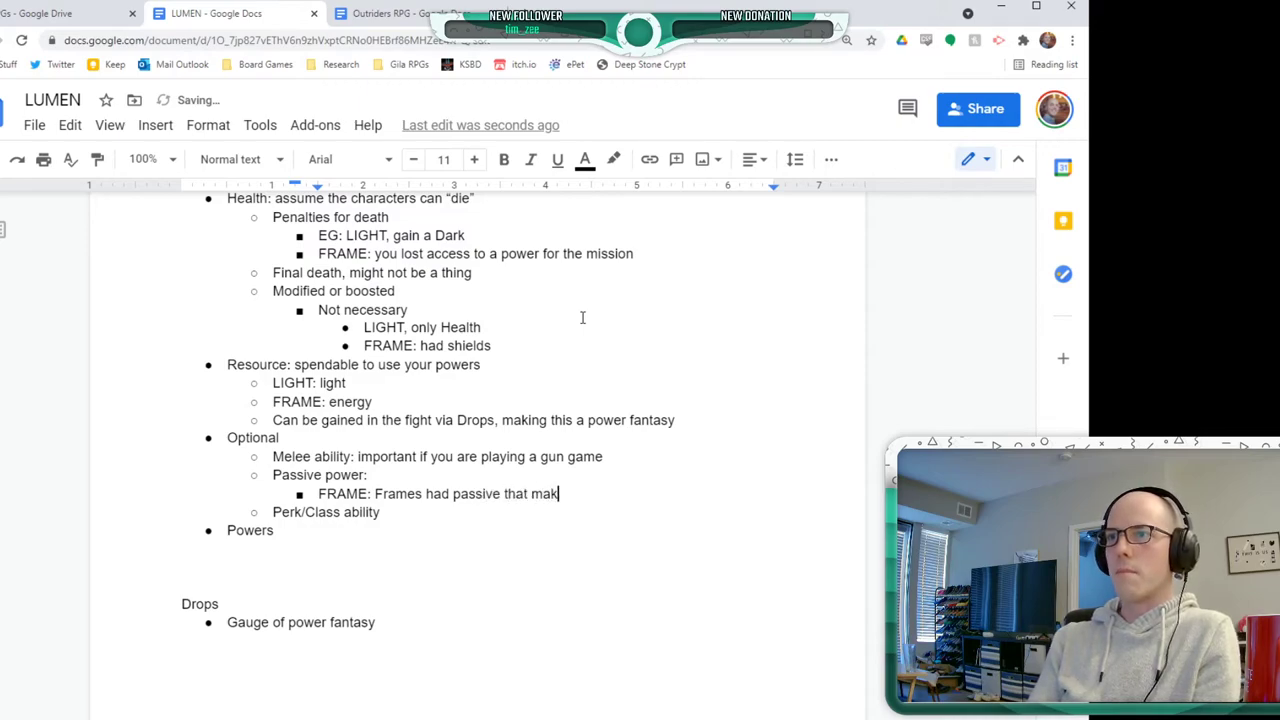
key("BackSpace")
type("de them who they were")
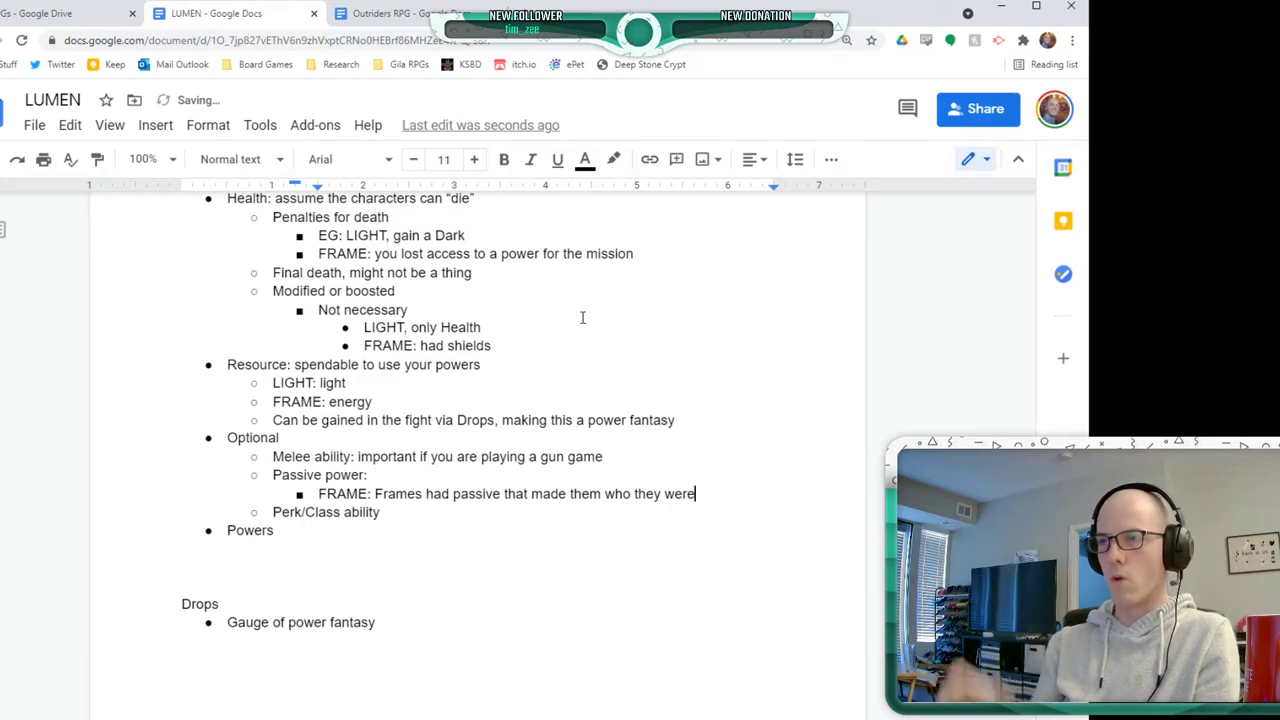
type(". emphasi")
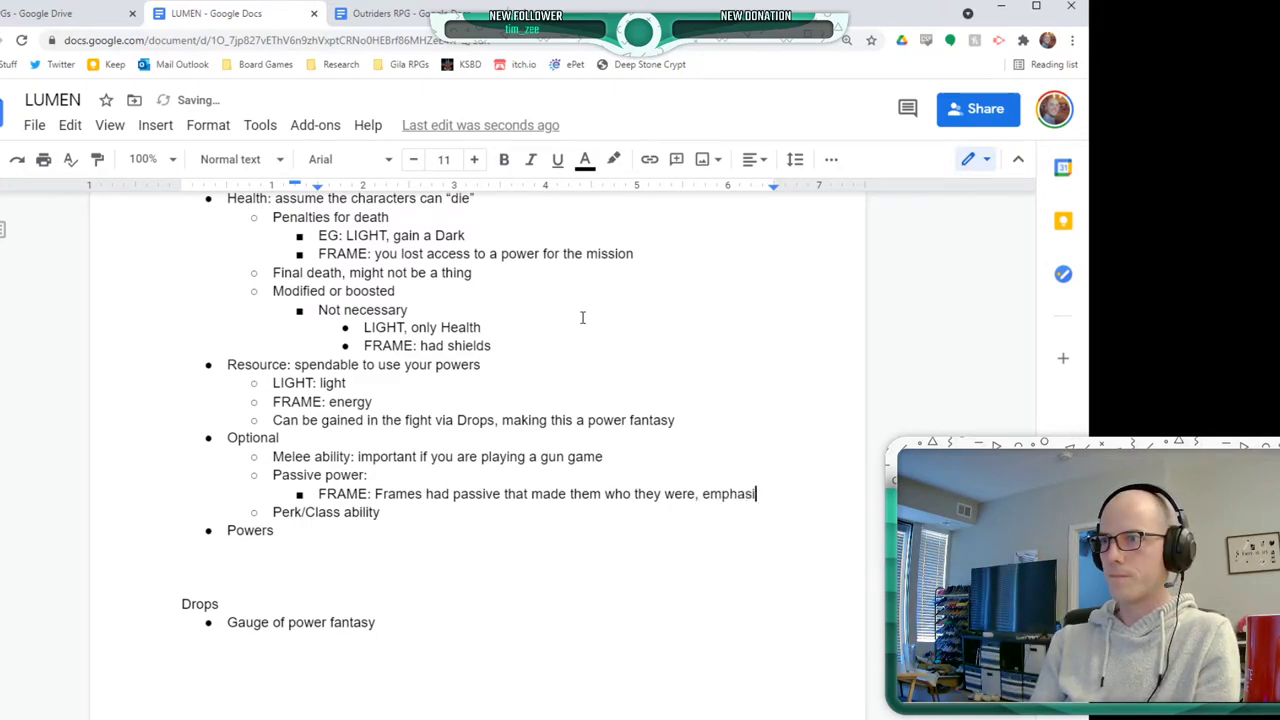
type("zed role")
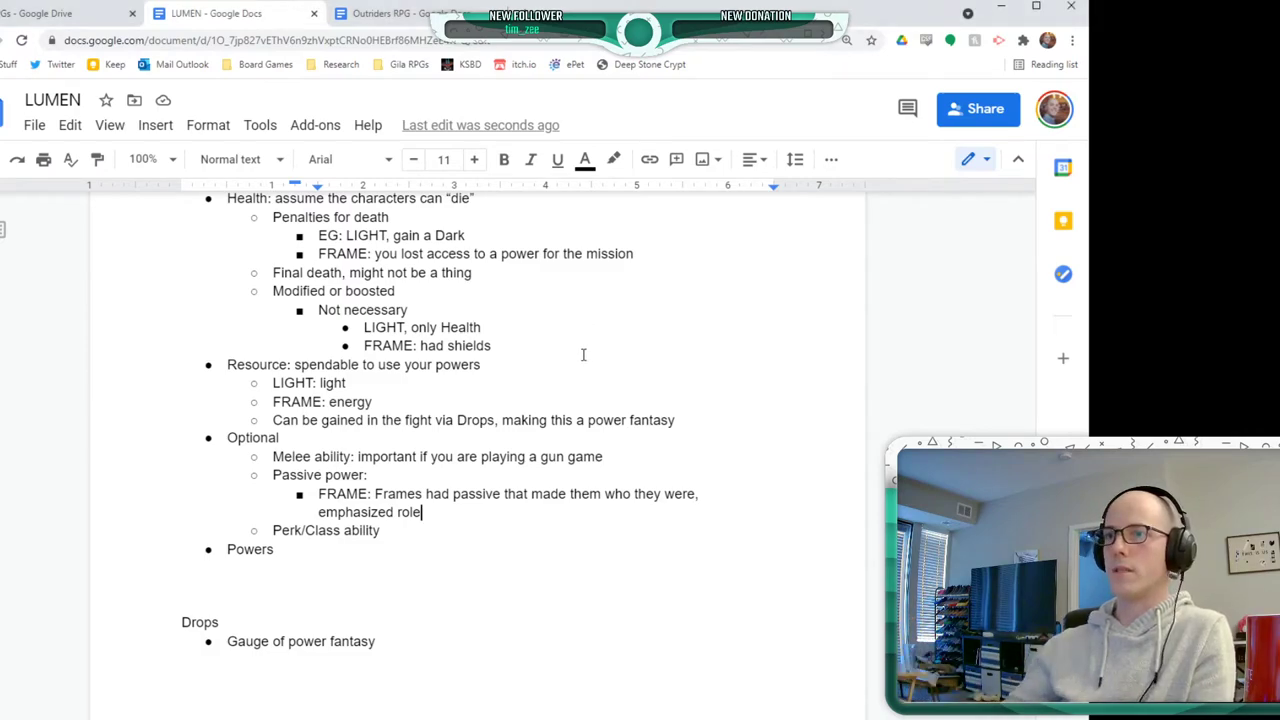
key("Return")
type("Outri")
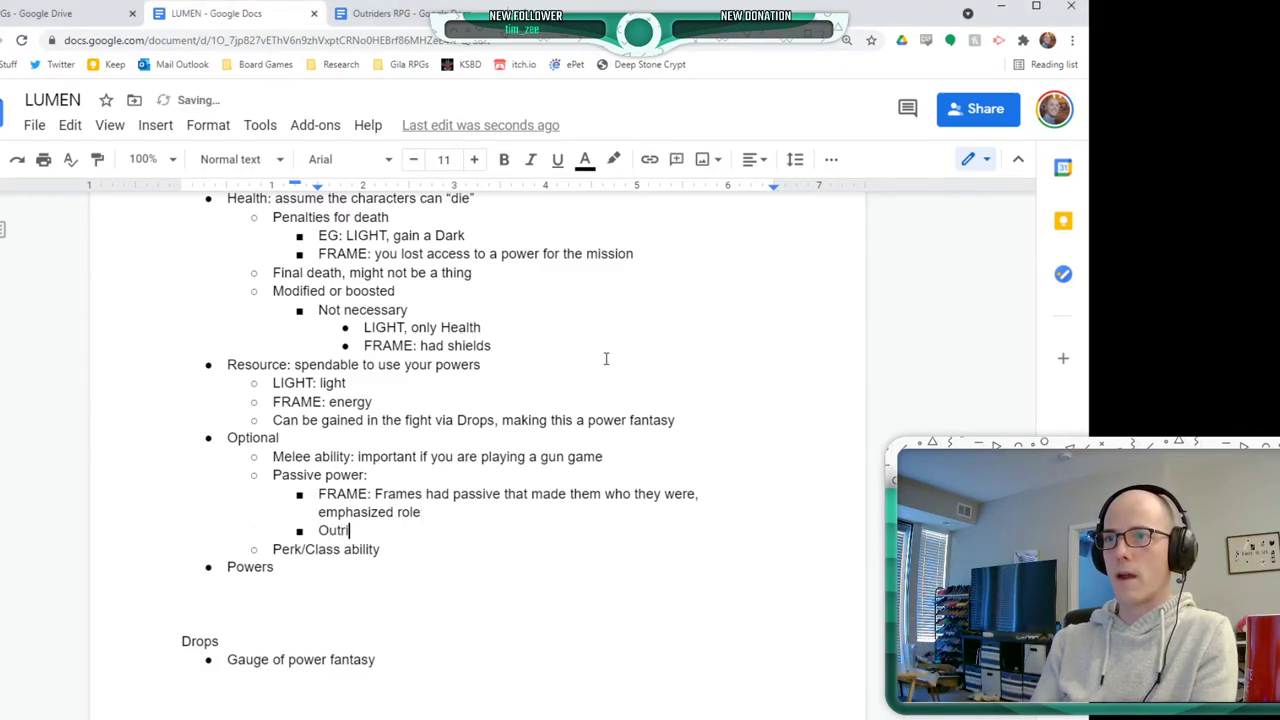
type("ders:")
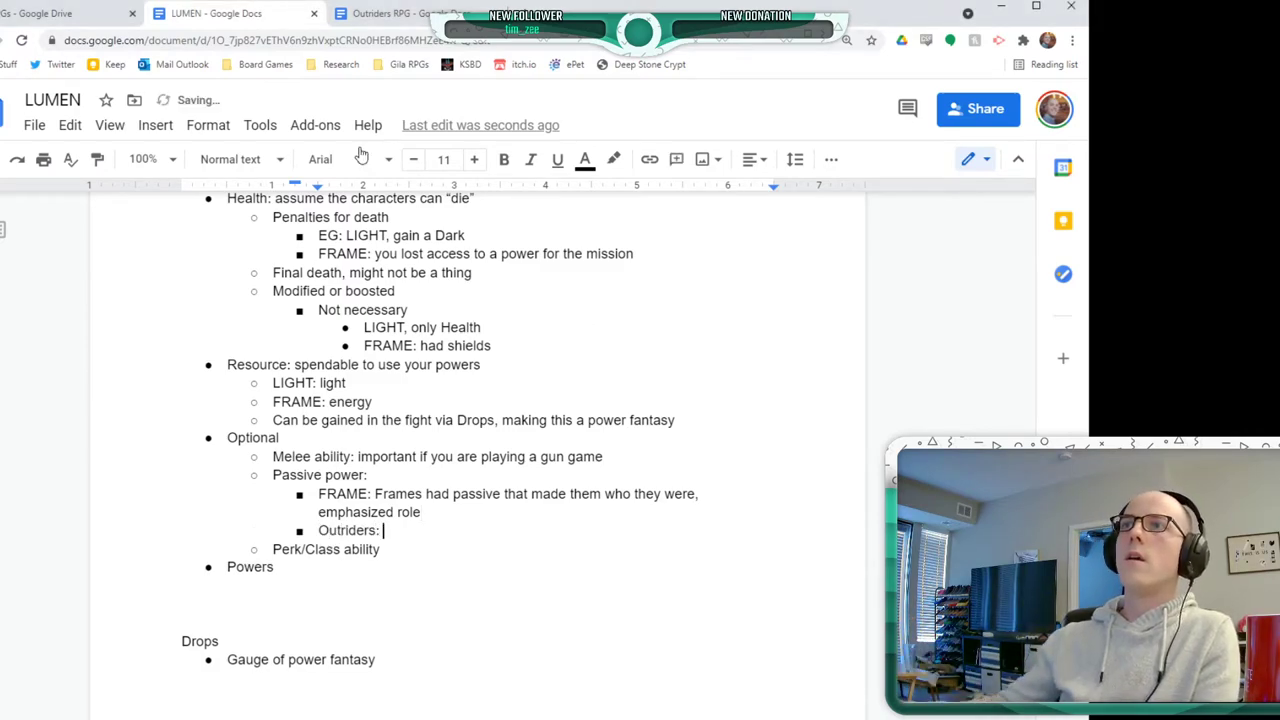
- Review the Technomancer's Heal and Perk entries in the Outriders RPG document
left_click(390, 13)
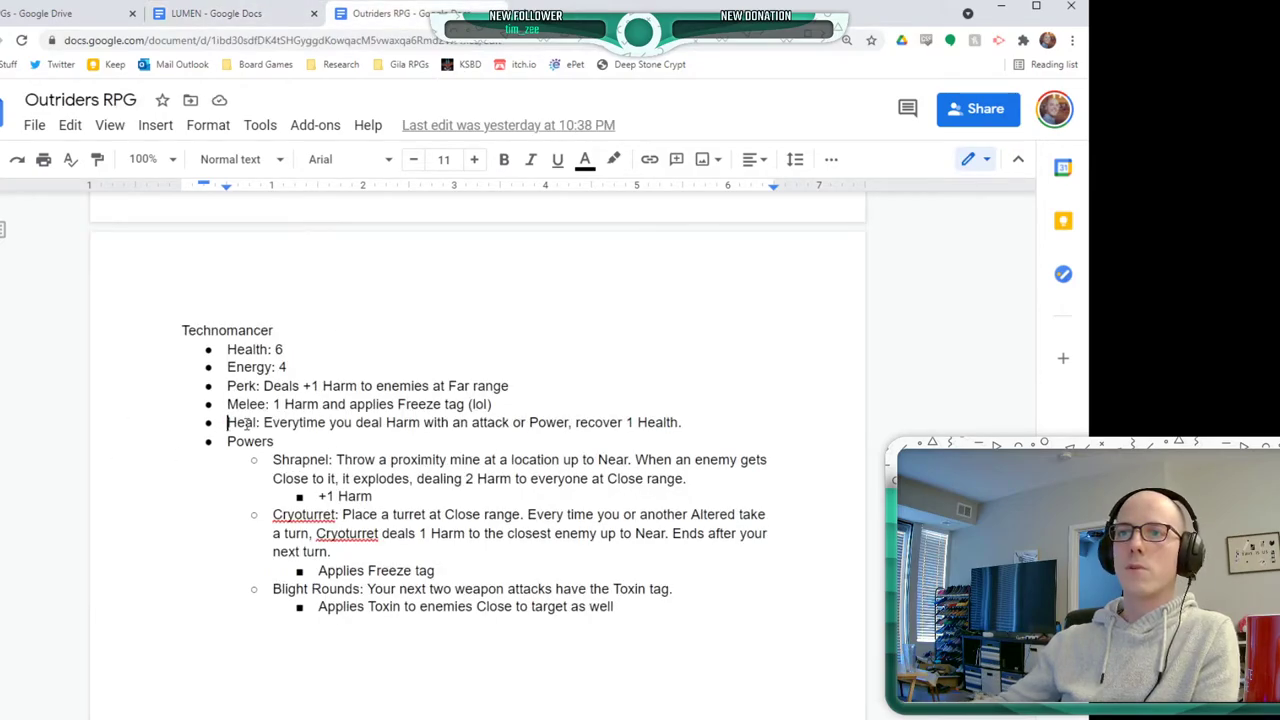
mouse_move(226, 422)
left_mouse_down()
mouse_move(261, 422)
mouse_move(253, 393)
left_mouse_up()
left_click(245, 422)
left_click(237, 388)
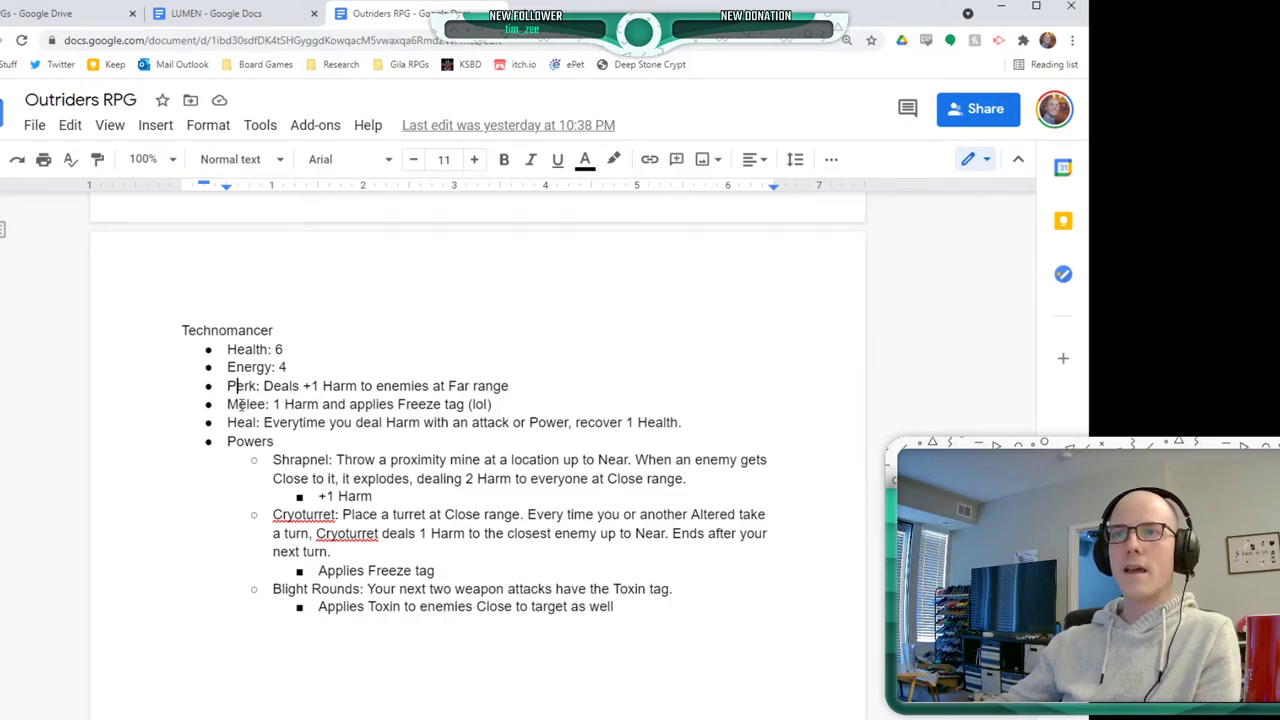
triple_click(249, 386)
left_click(250, 388)
left_click(216, 18)
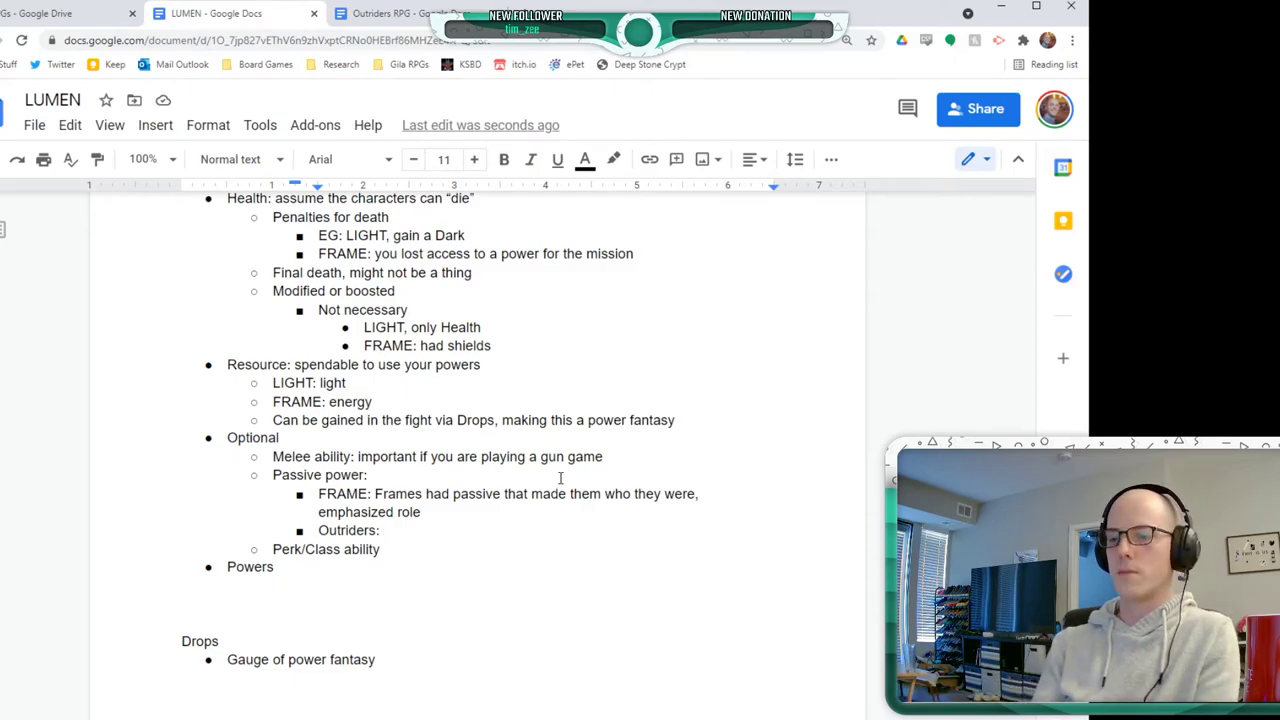
- Finish the Outriders bullet with 'Technomancers deal more harm at Far range' and add ': feels more active?' after Perk/Class ability
type("Technoma")
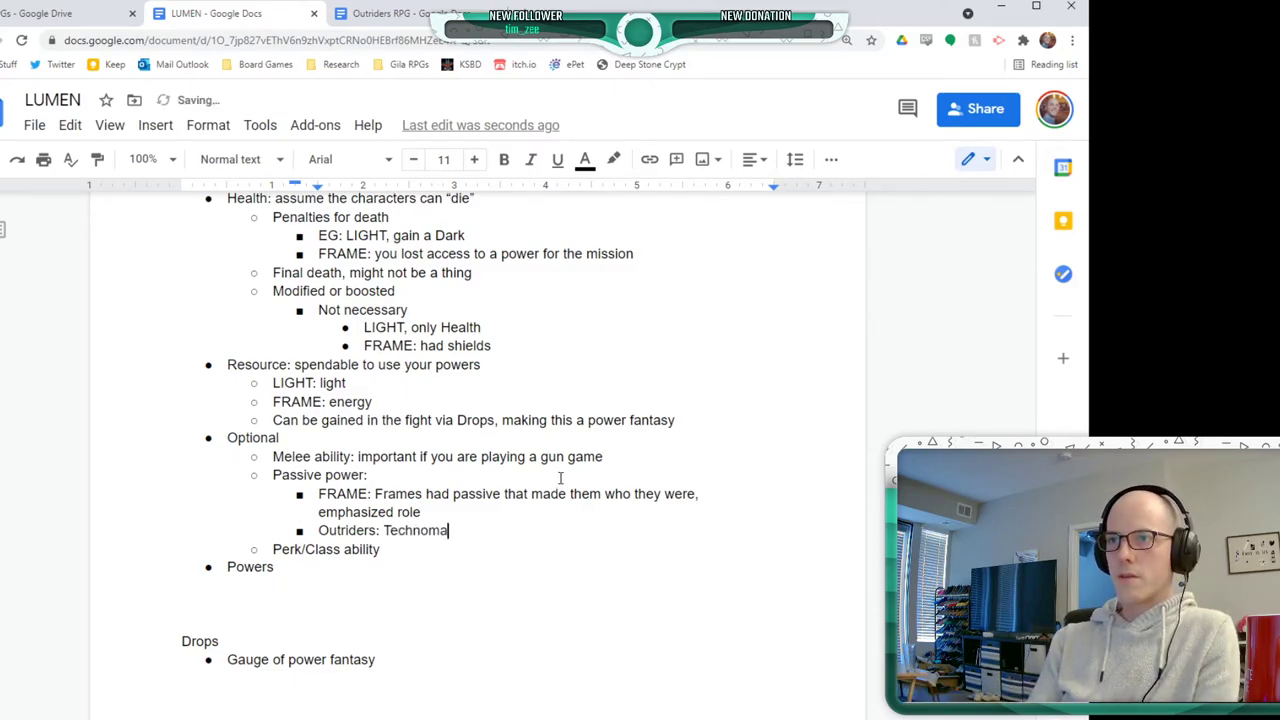
type("ncers deal more hamr")
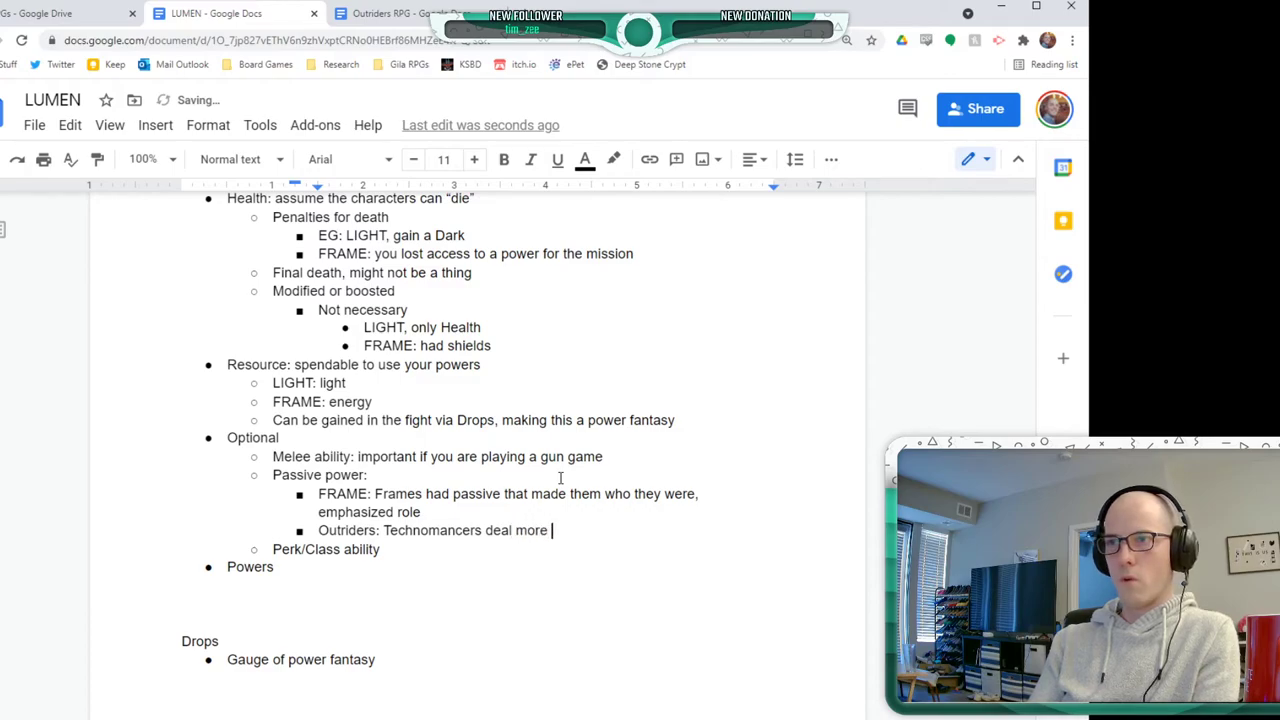
key("BackSpace")
key("BackSpace")
type("rm at F")
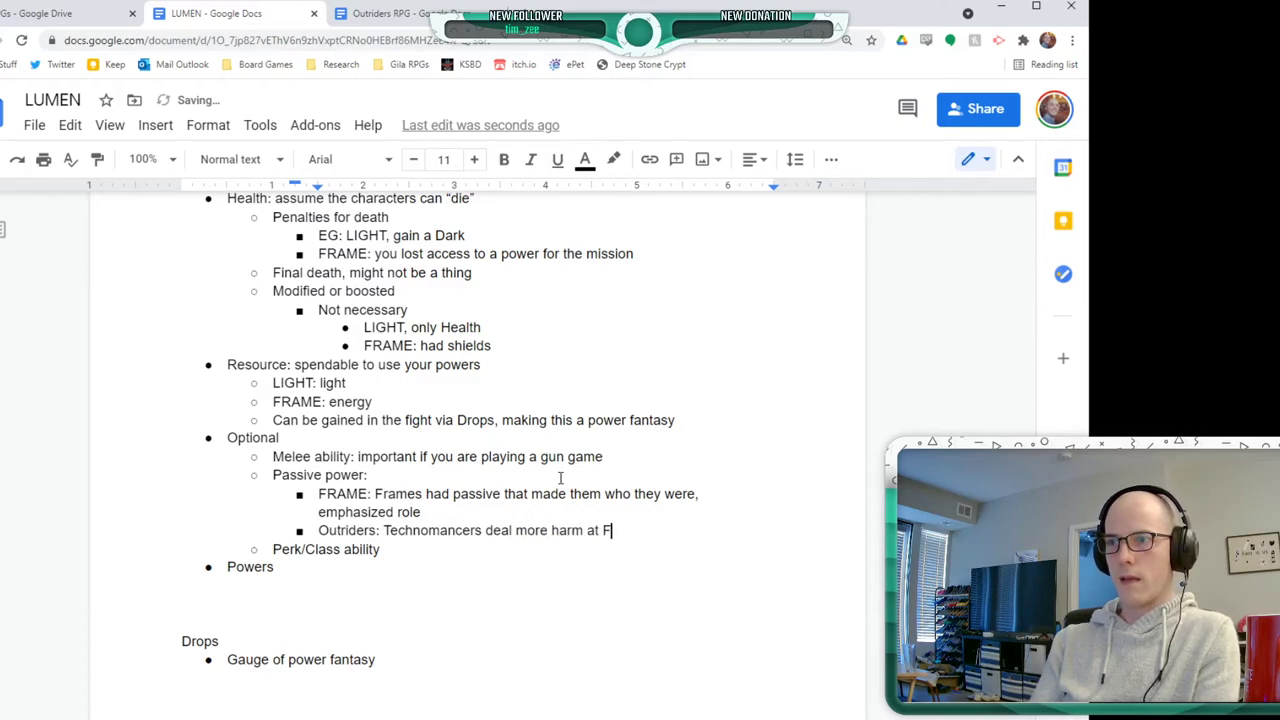
type("ar range")
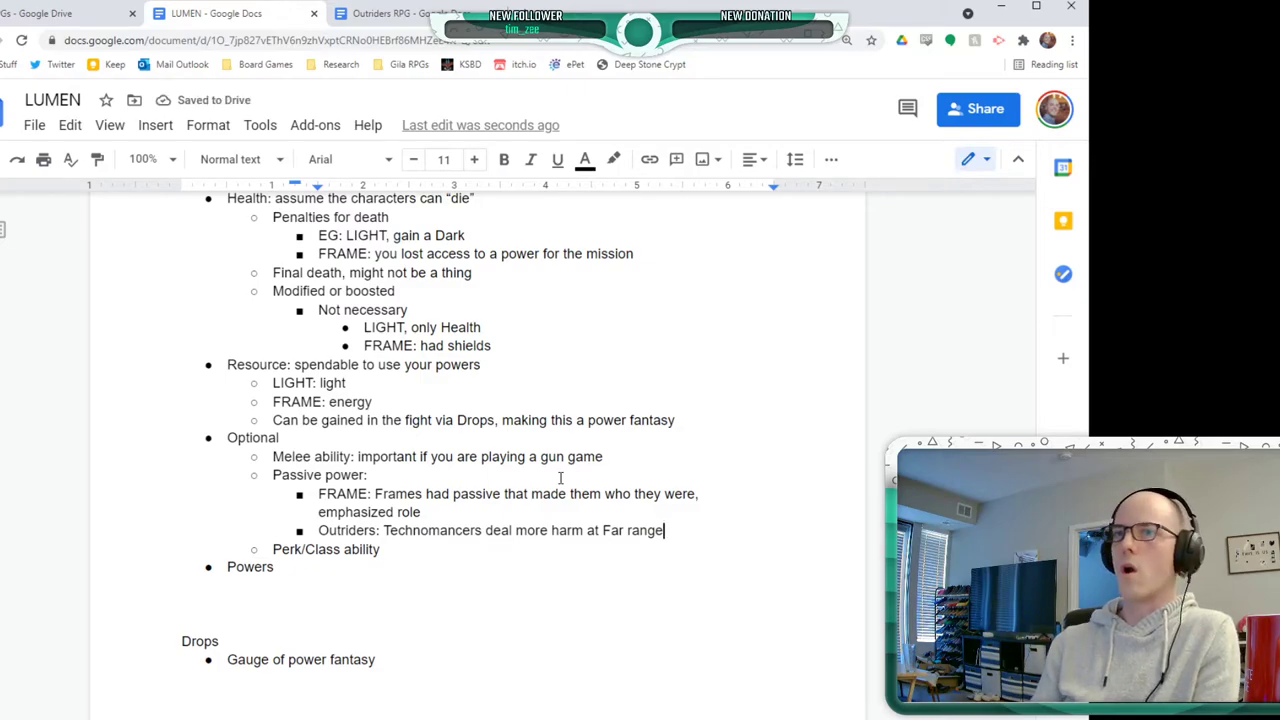
key("Down")
type(": ")
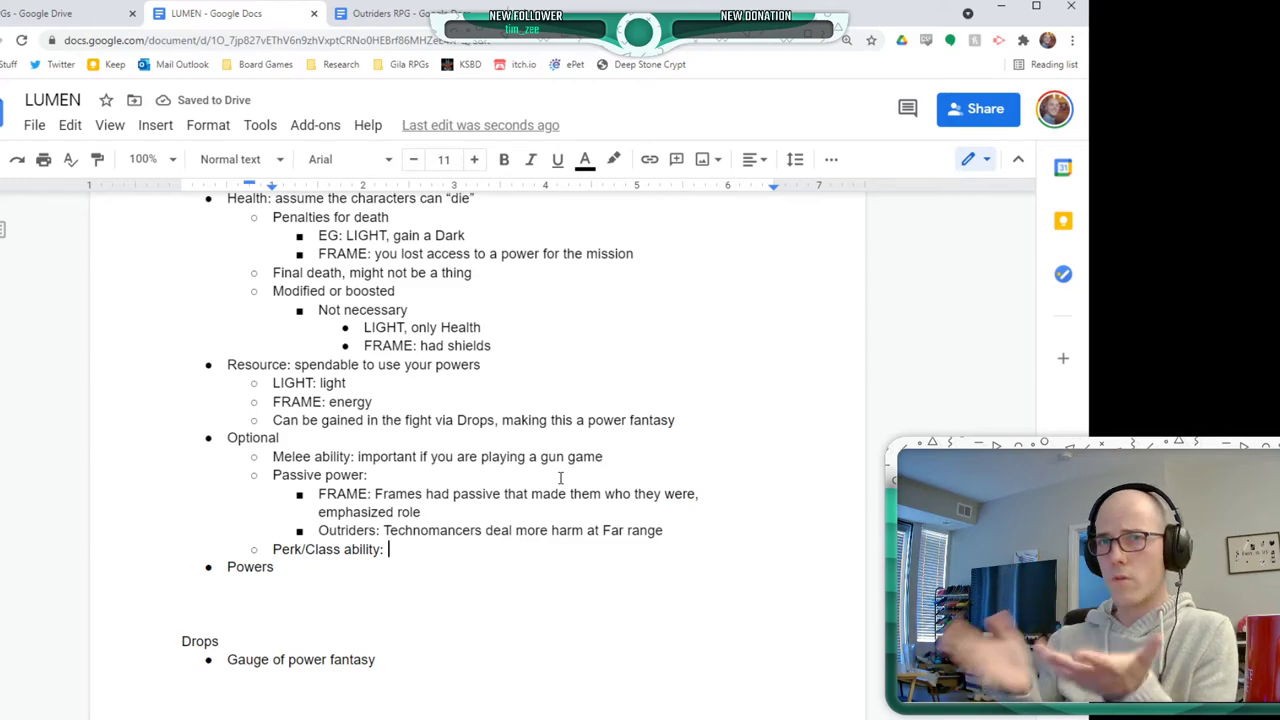
type("feels more active? LG")
- Write the Perk/Class ability note 'LIGHT. Wych can heal or boost nearby allies, the Stalker doesn't', removing 'feels more active?'
key("BackSpace")
type("IGHT. ")
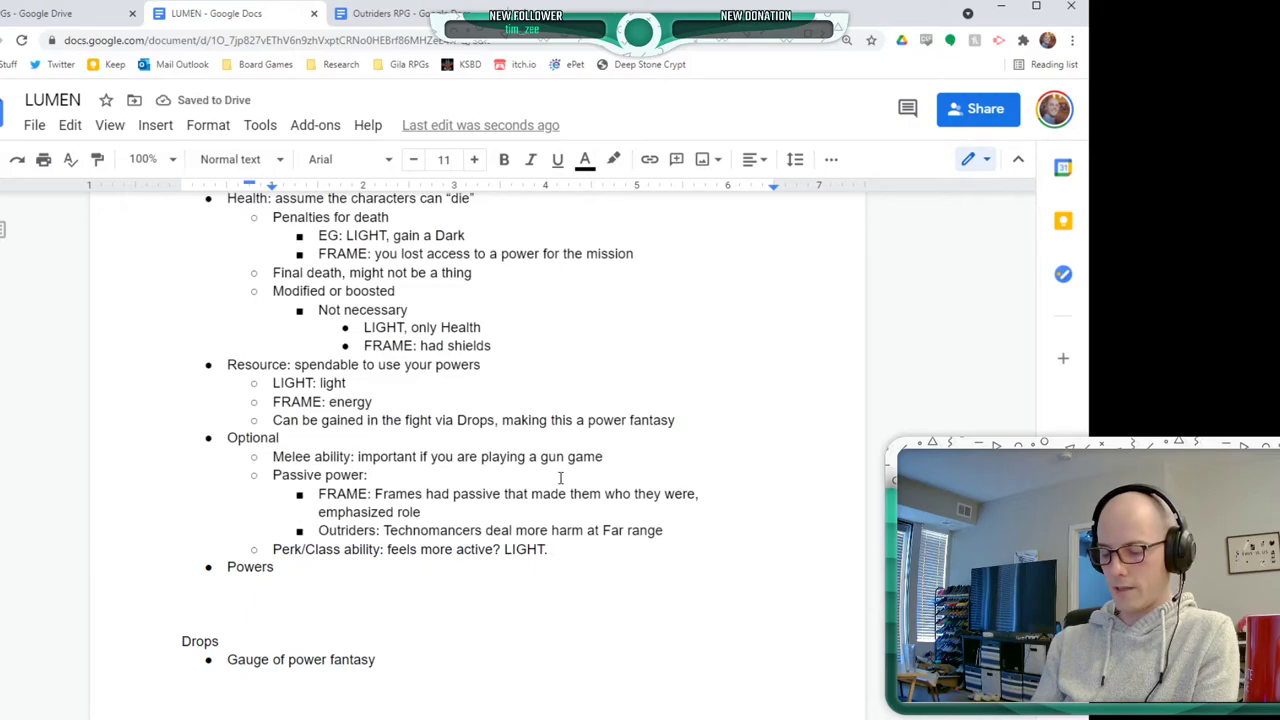
type("Wych ca")
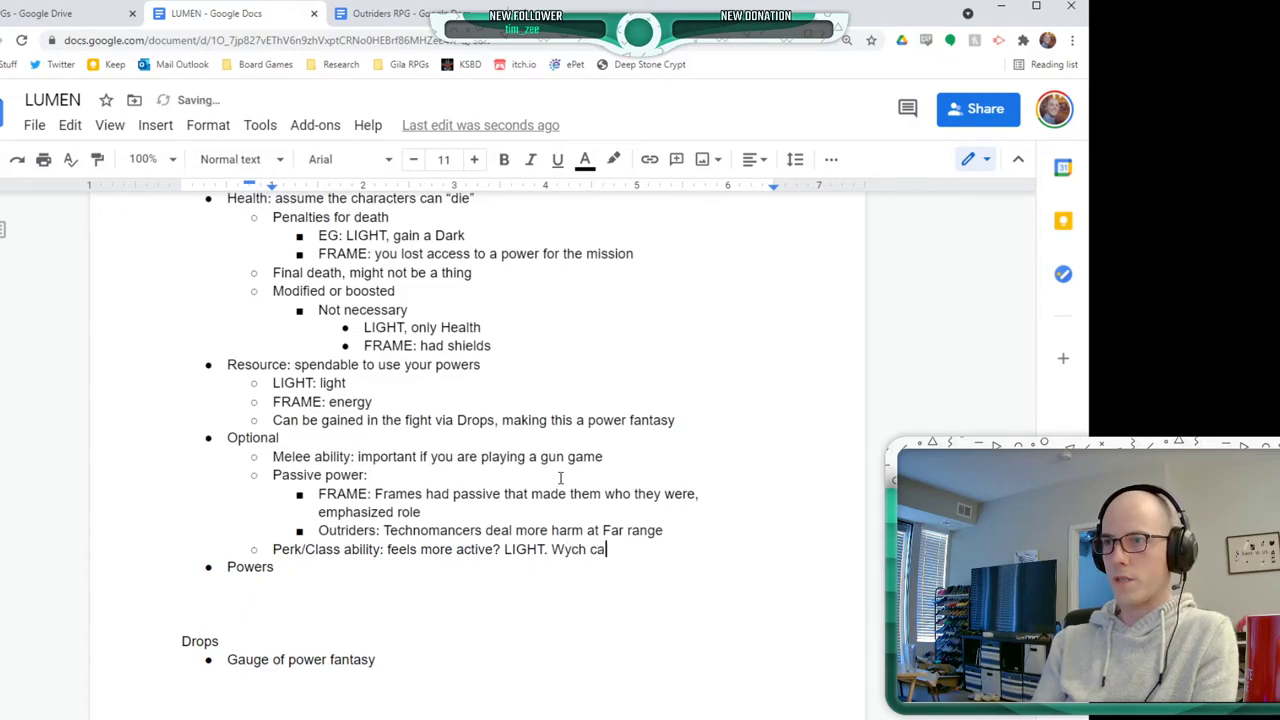
type("n heal or ")
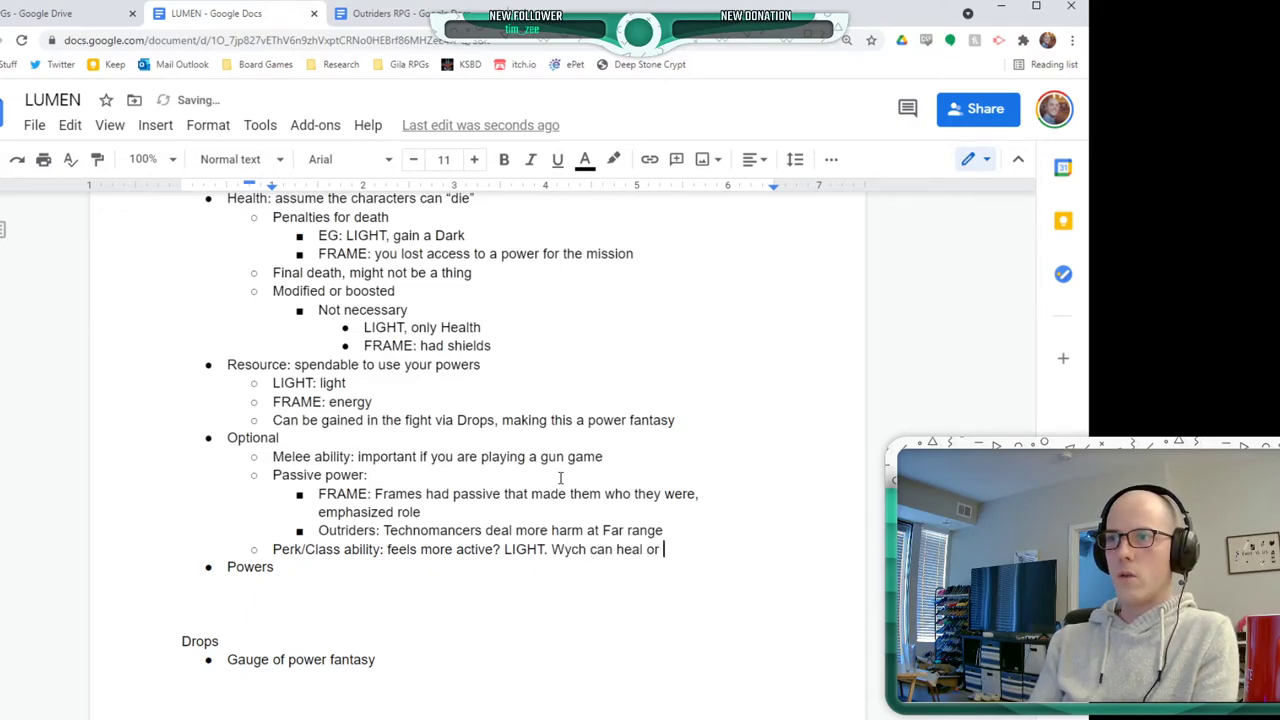
type("boost nearby allies, ")
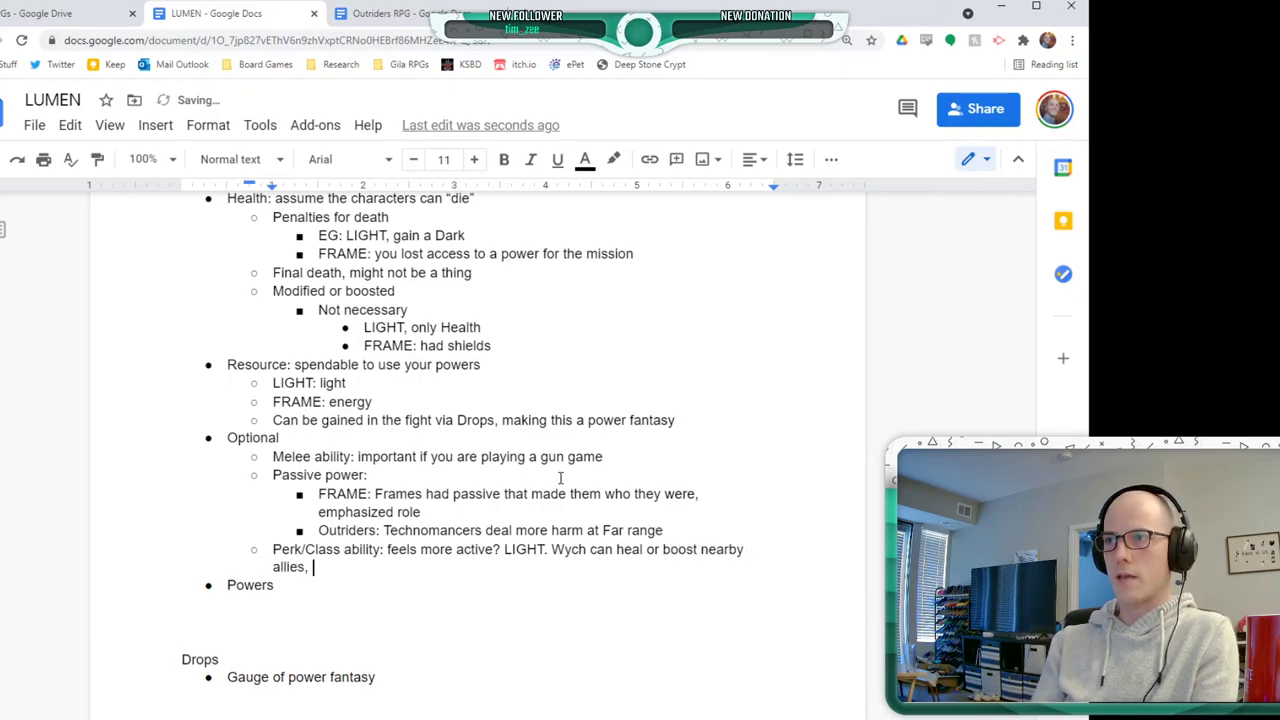
type("the C")
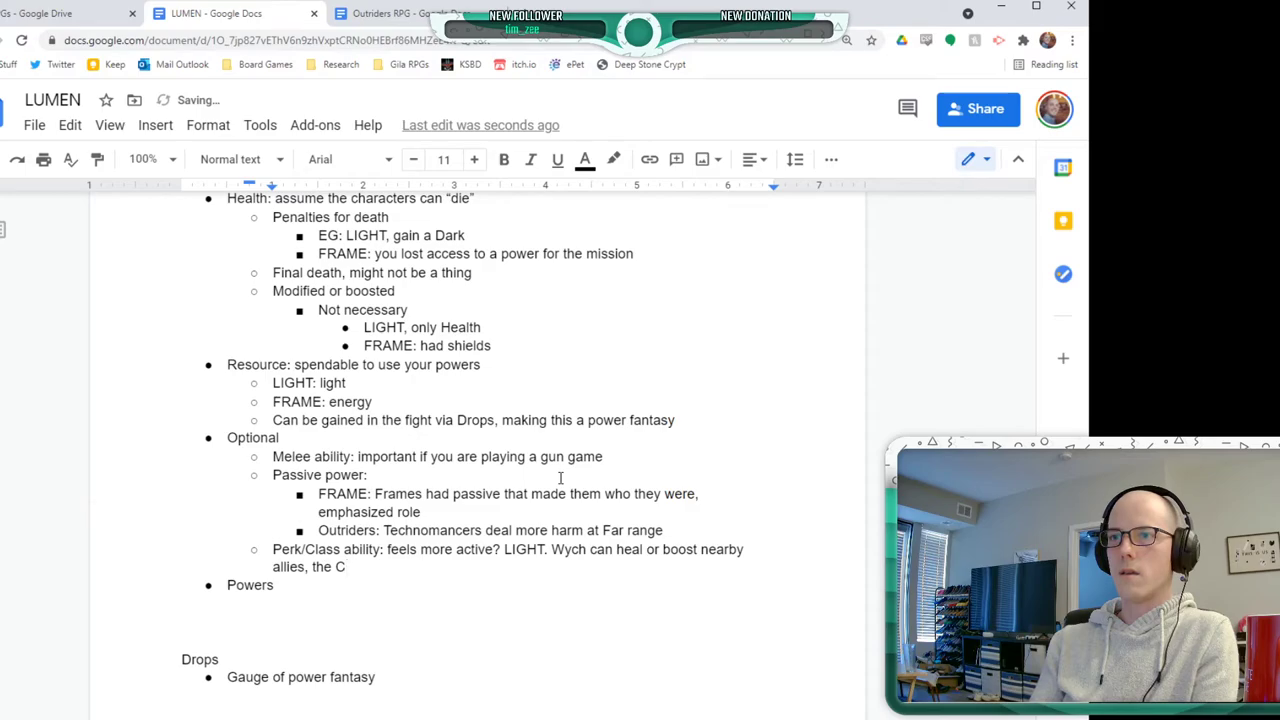
key("BackSpace")
type("Sta")
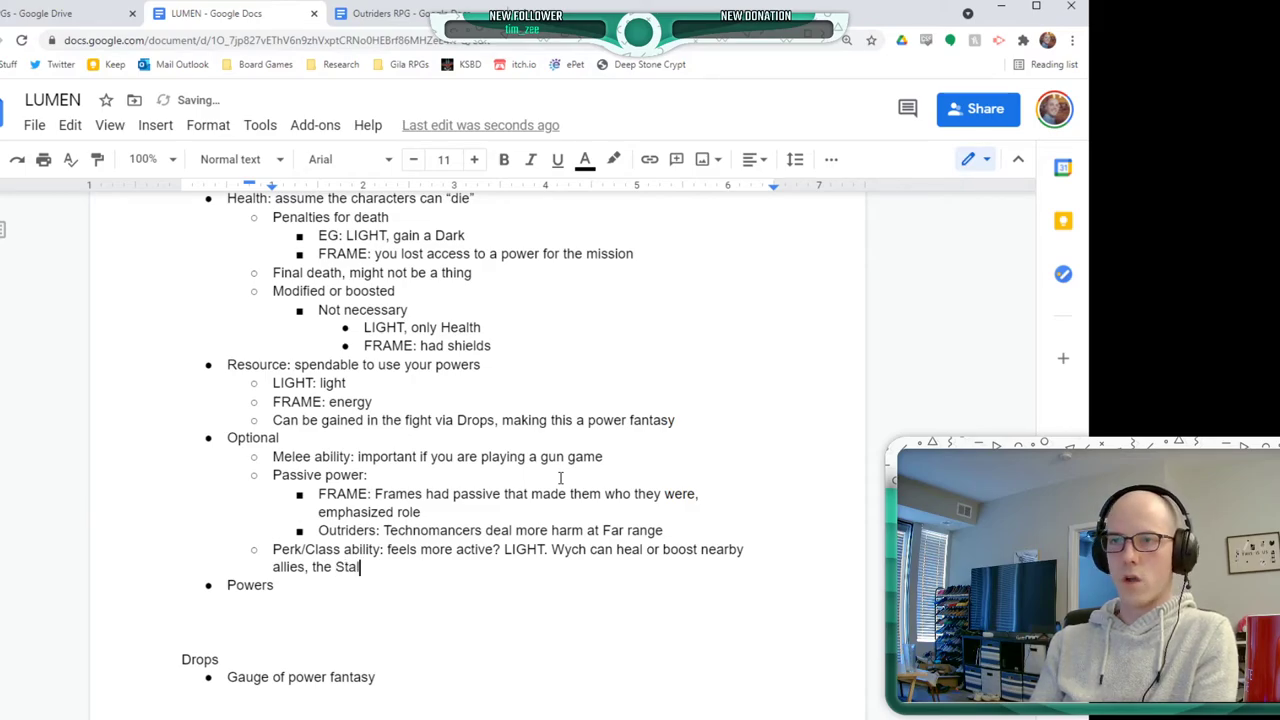
type("lker doesn't")
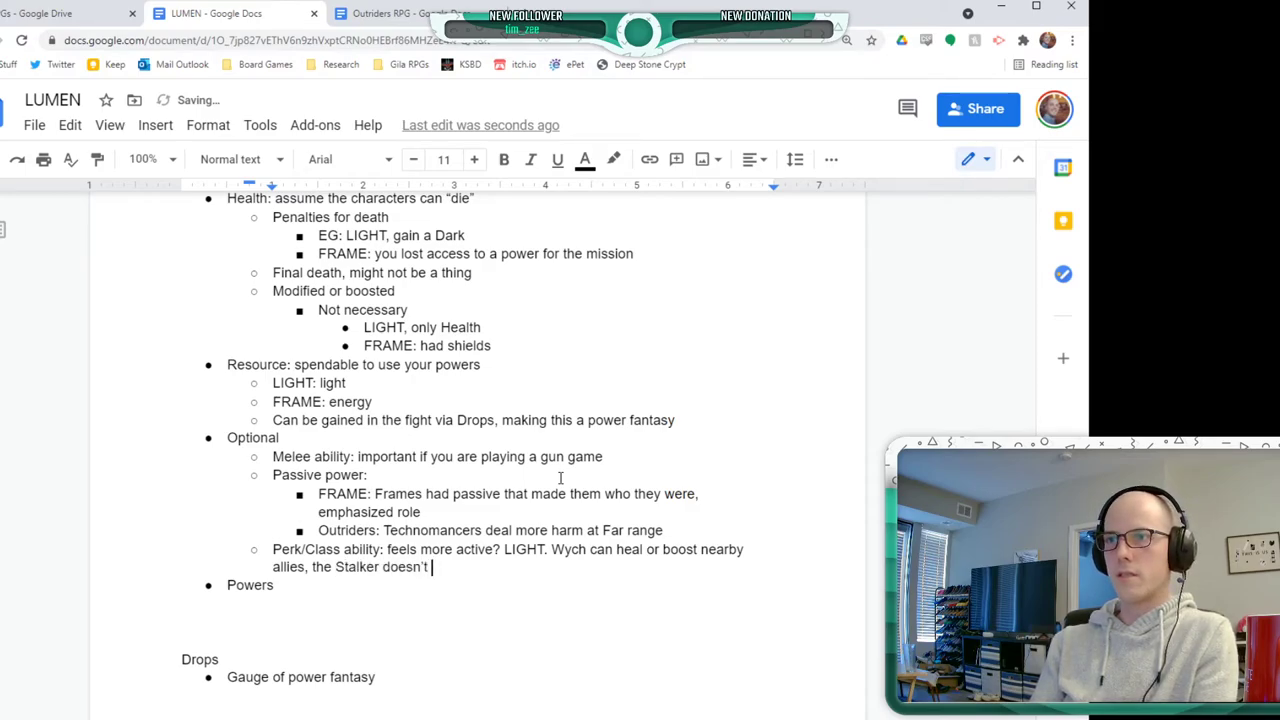
left_click_drag(503, 552, 388, 552)
key("BackSpace")
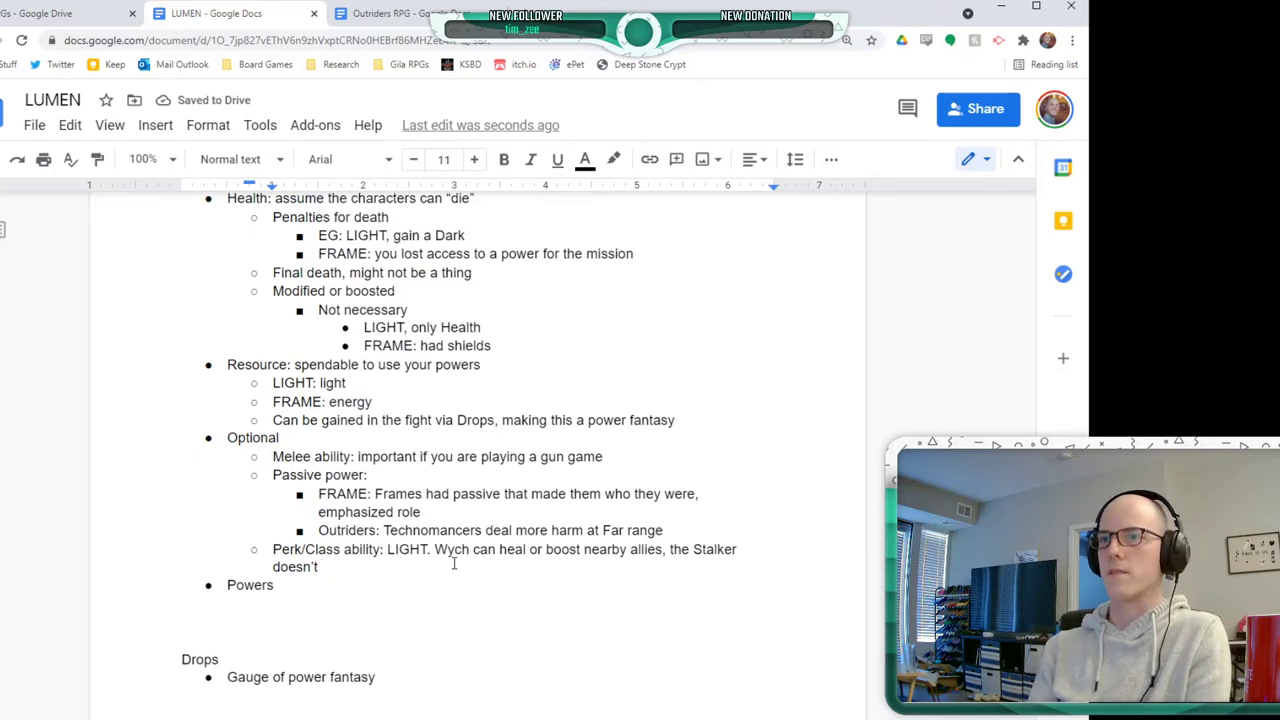
- Add a nested 'This is passive' sub-point below the Perk/Class ability note
key("Return")
key("Tab")
type("This is passivwe")
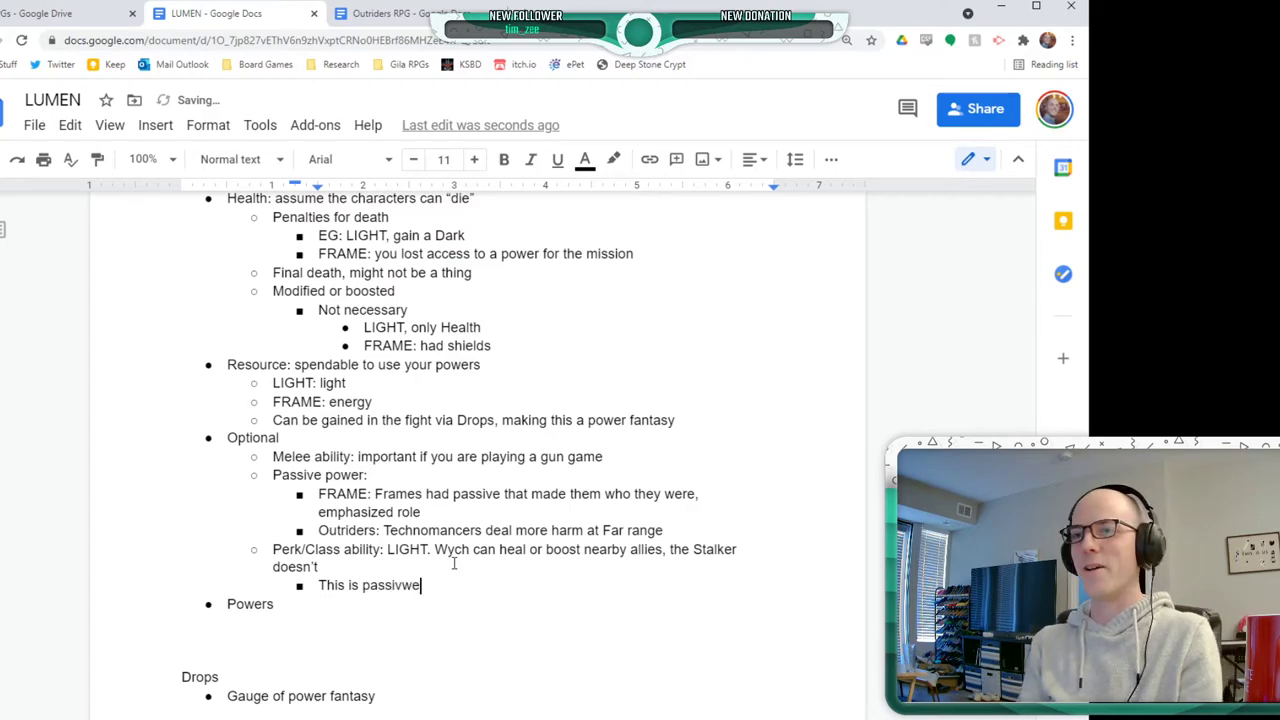
key("BackSpace")
key("BackSpace")
type("e")
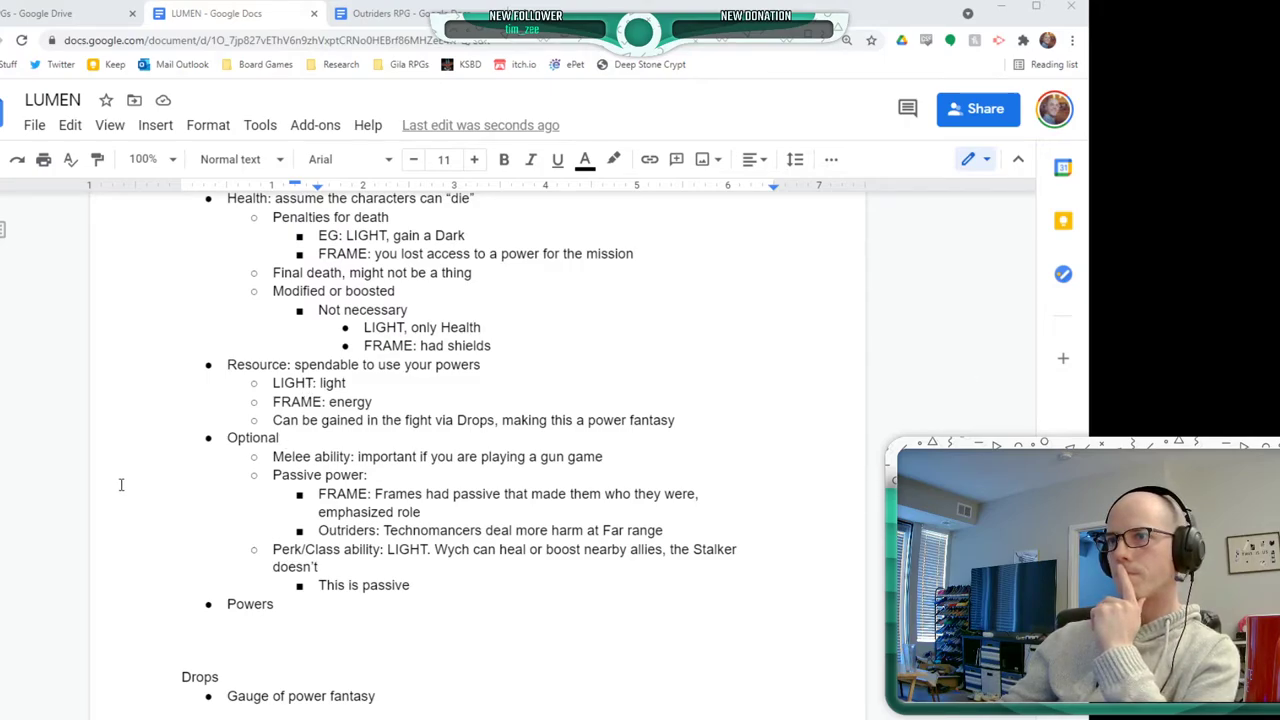
- Change the sub-point to 'This is passive!' and highlight Passive power through Perk/Class ability in cyan
left_click(477, 591)
type("!")
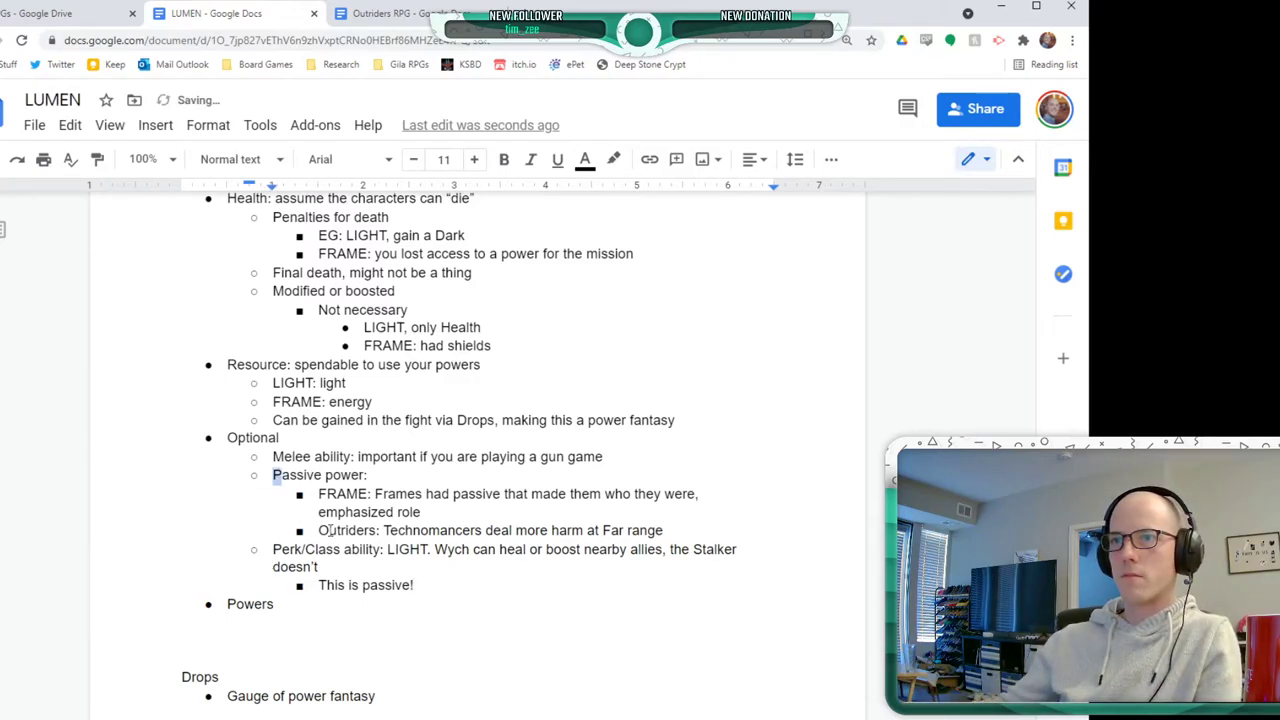
left_click_drag(272, 475, 381, 553)
left_click(613, 159)
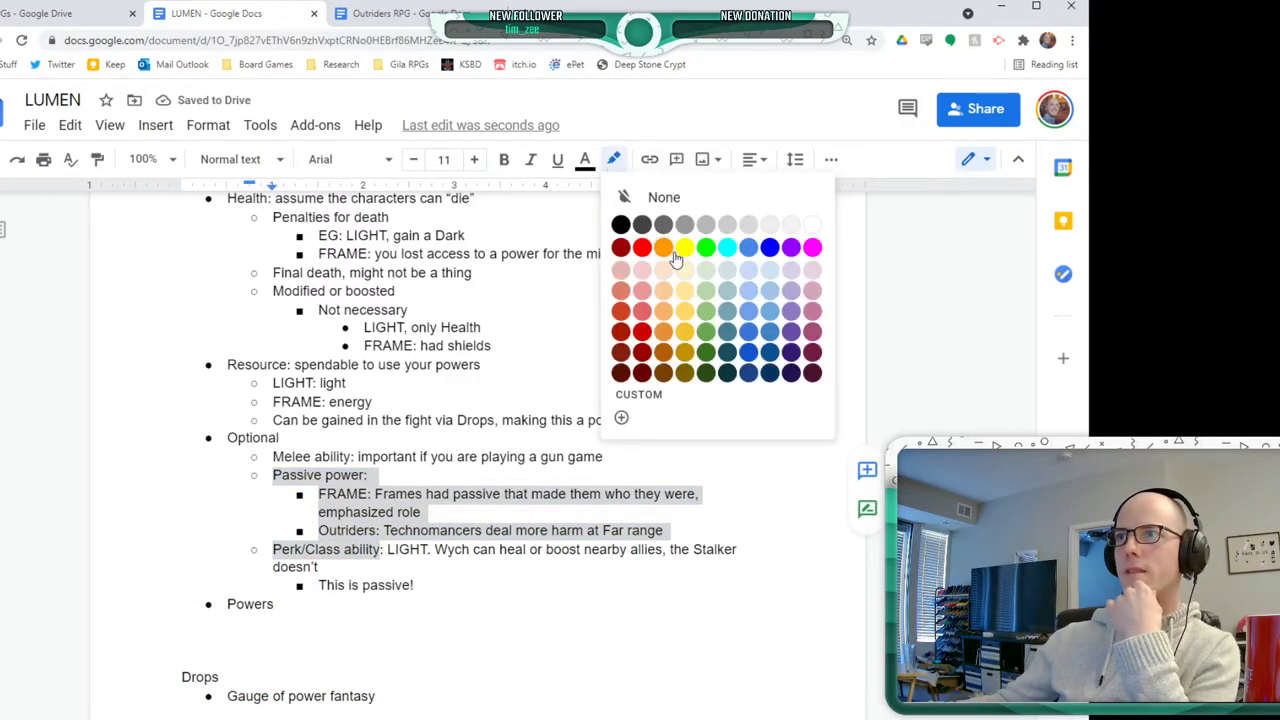
left_click(727, 247)
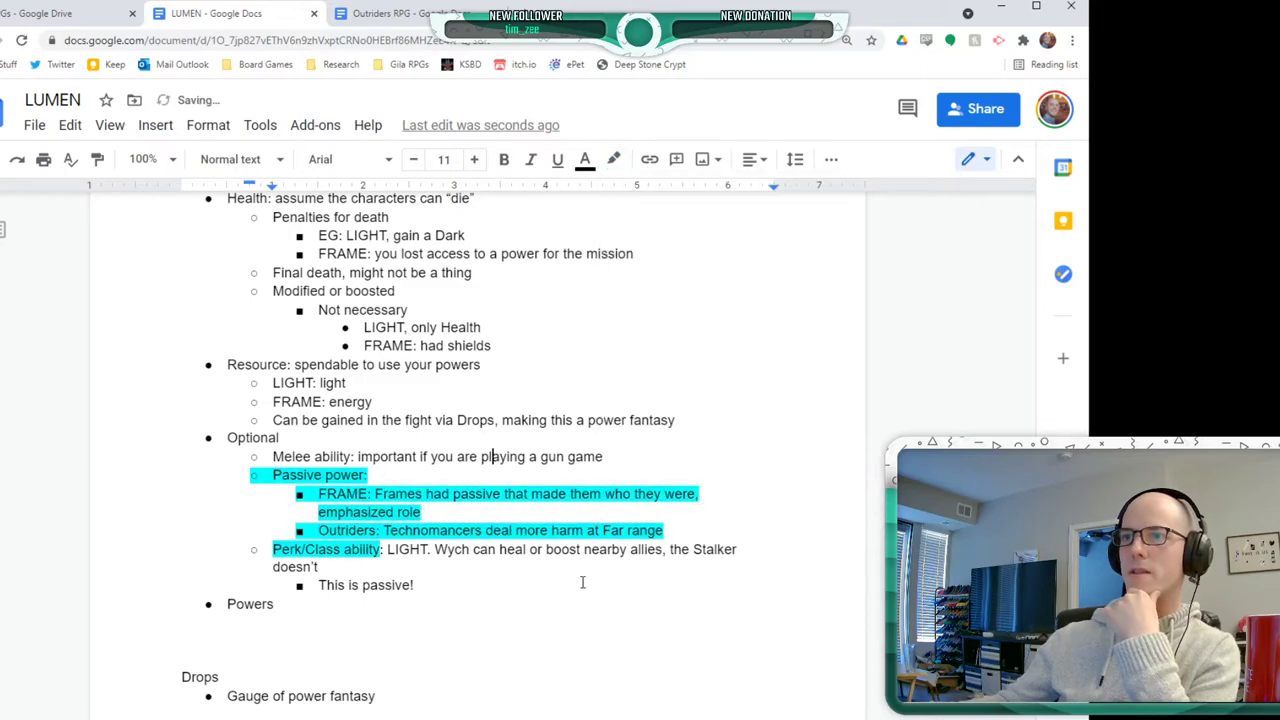
scroll(570, 560, "down", 1)
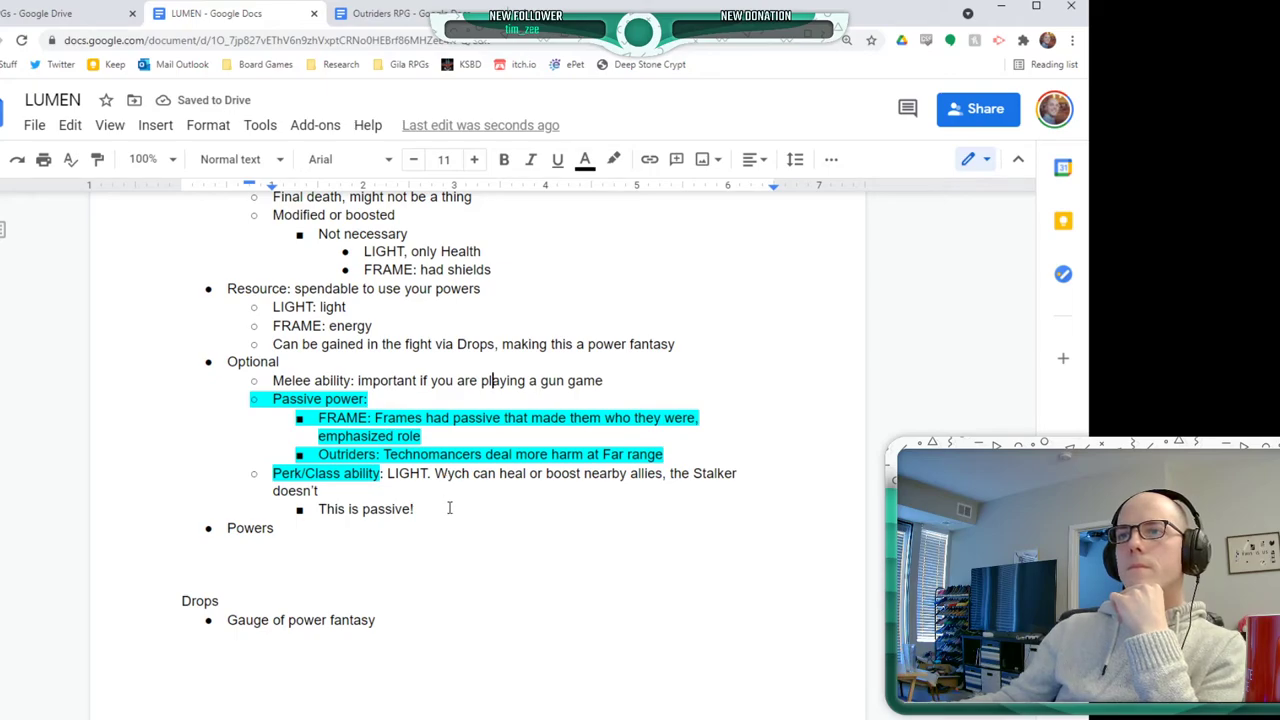
- Add an Optional-level bullet 'Others? What does your game need?' after the passive note
left_click(450, 506)
key("Return")
key("shift+Tab")
type("Others")
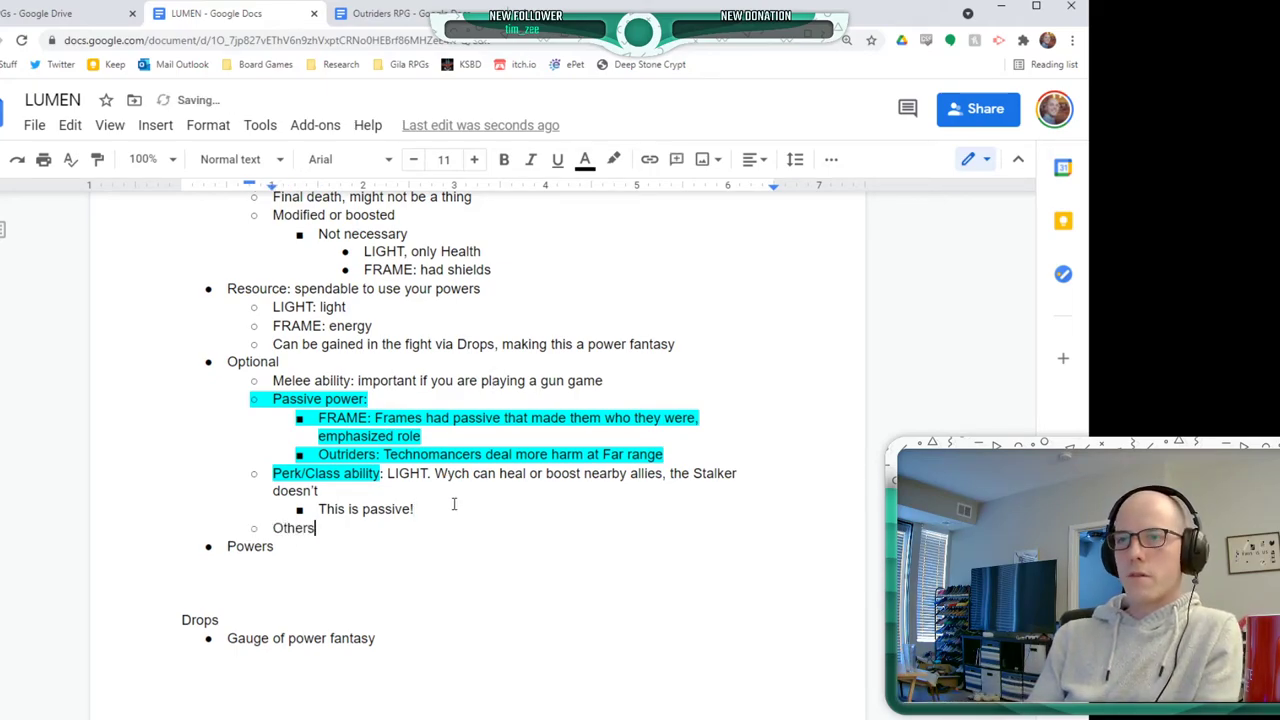
type("? What does you")
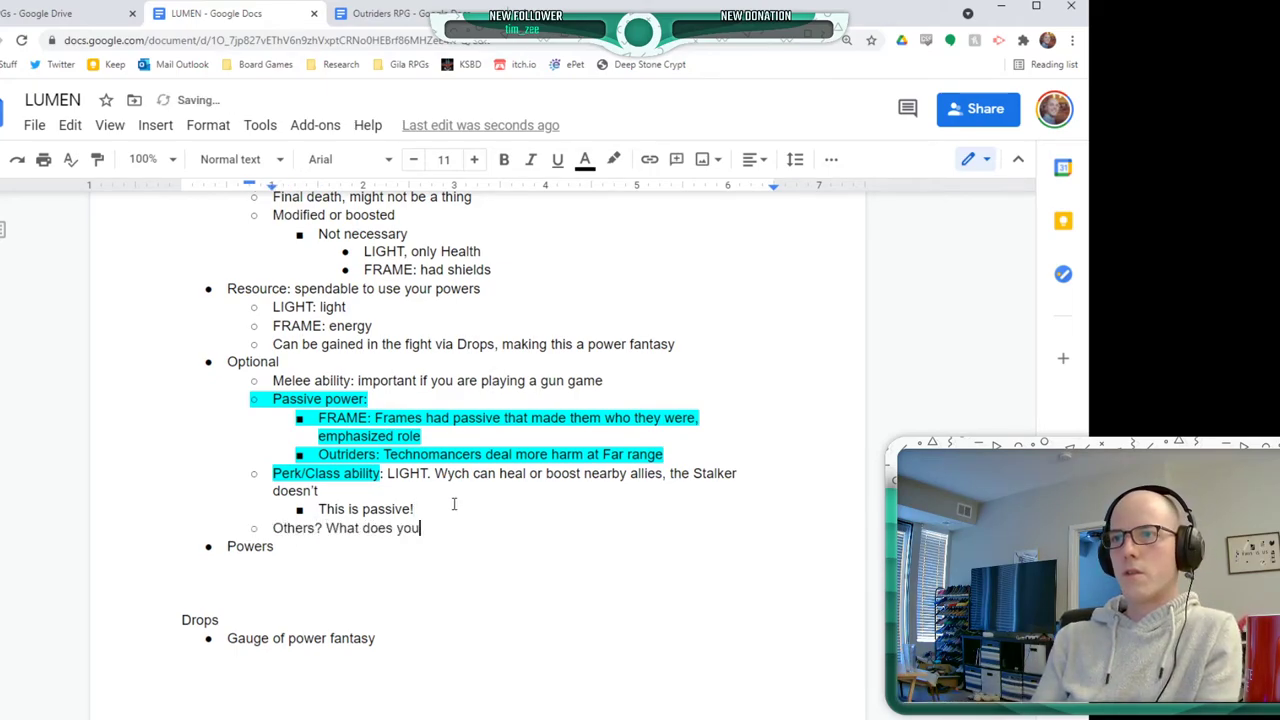
type("r game need?")
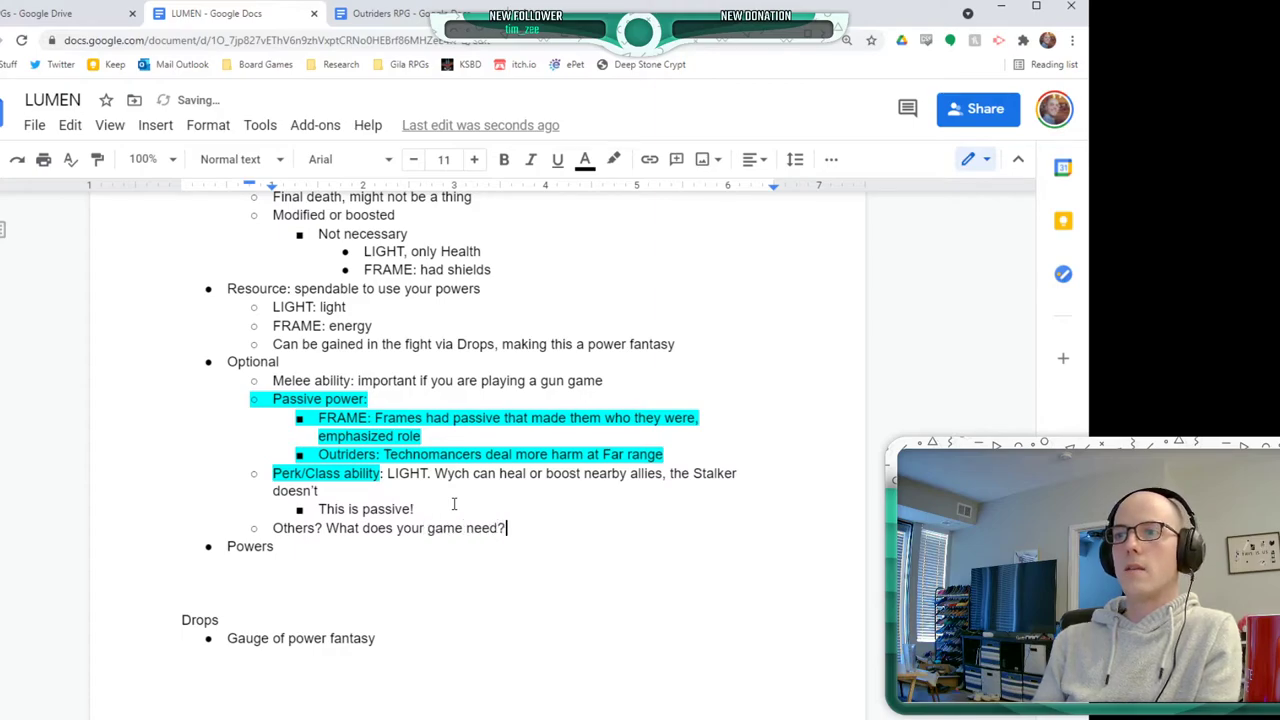
left_click(397, 16)
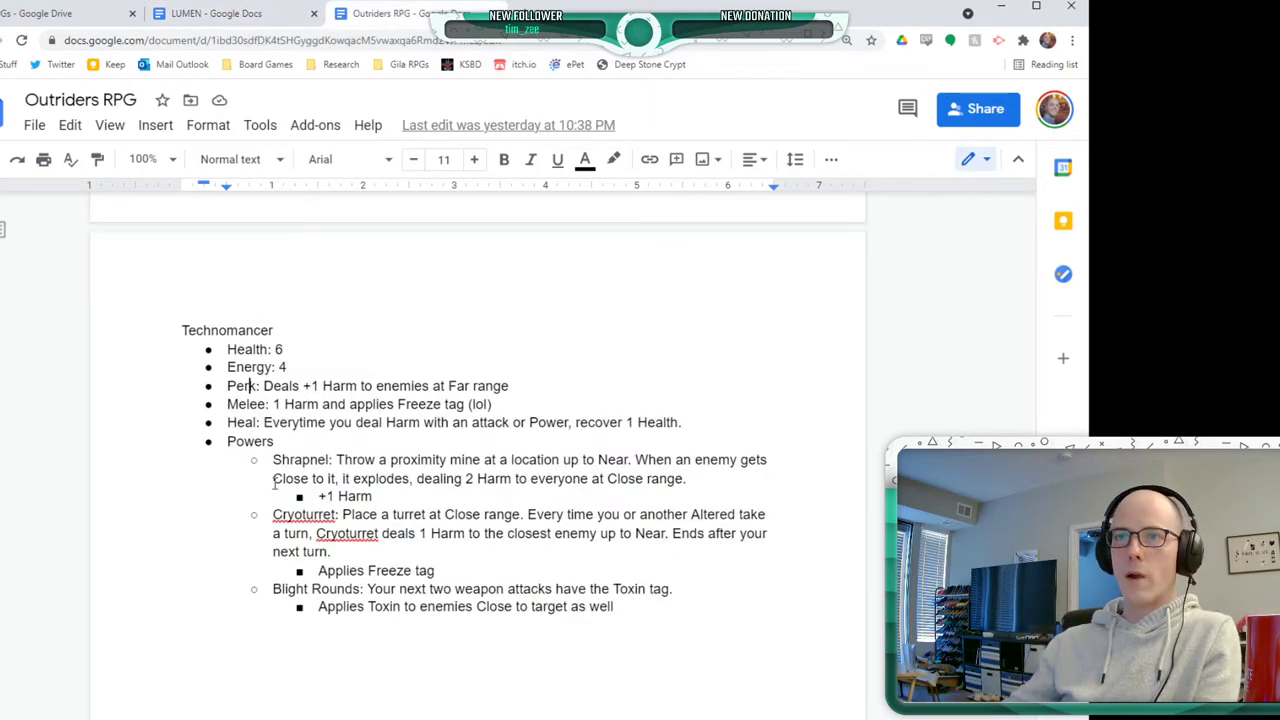
double_click(241, 423)
left_click(272, 422)
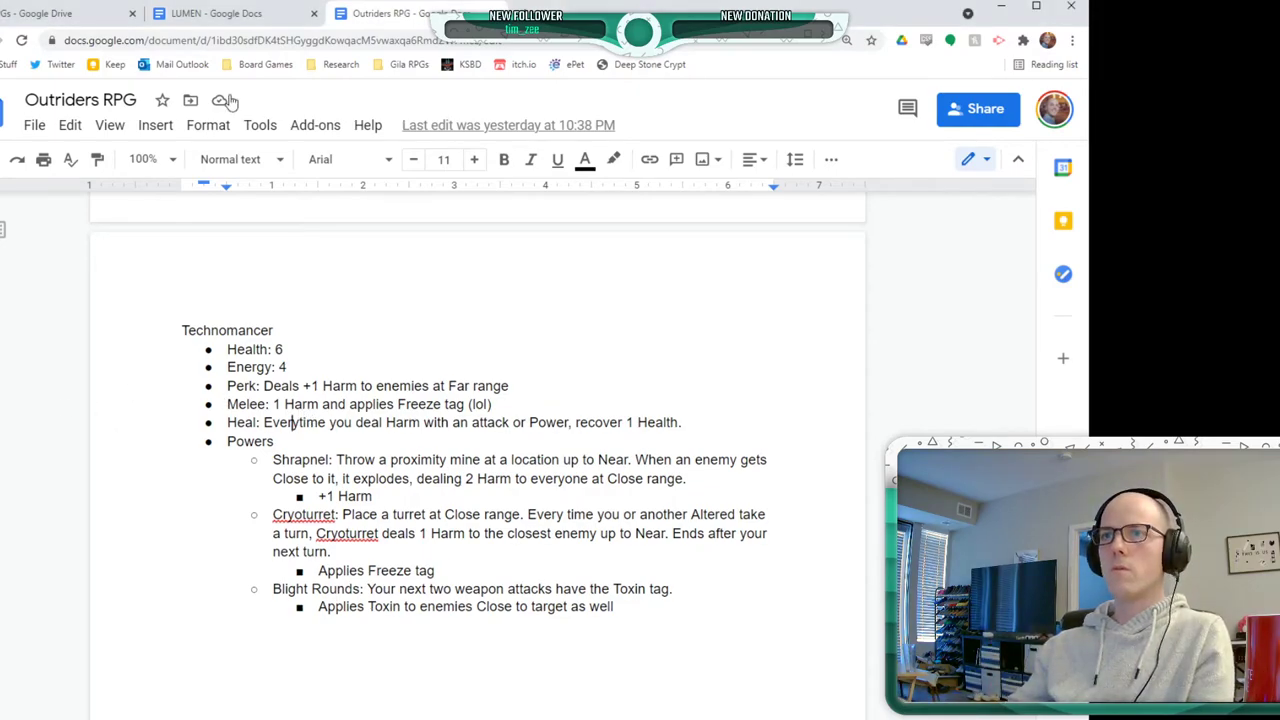
- Nest 'Outriders requires an interesting healing system based on class' under the game-needs question, noting its effect on Drops
left_click(285, 13)
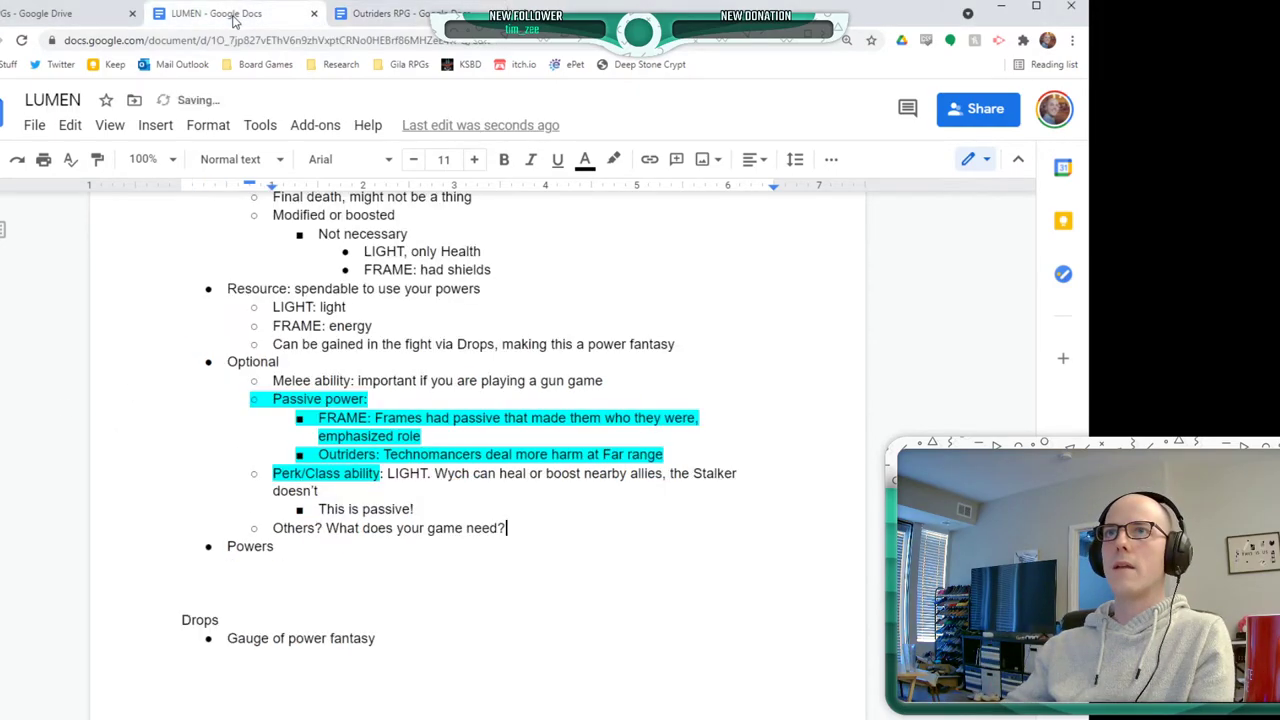
left_click(557, 533)
key("Return")
key("Tab")
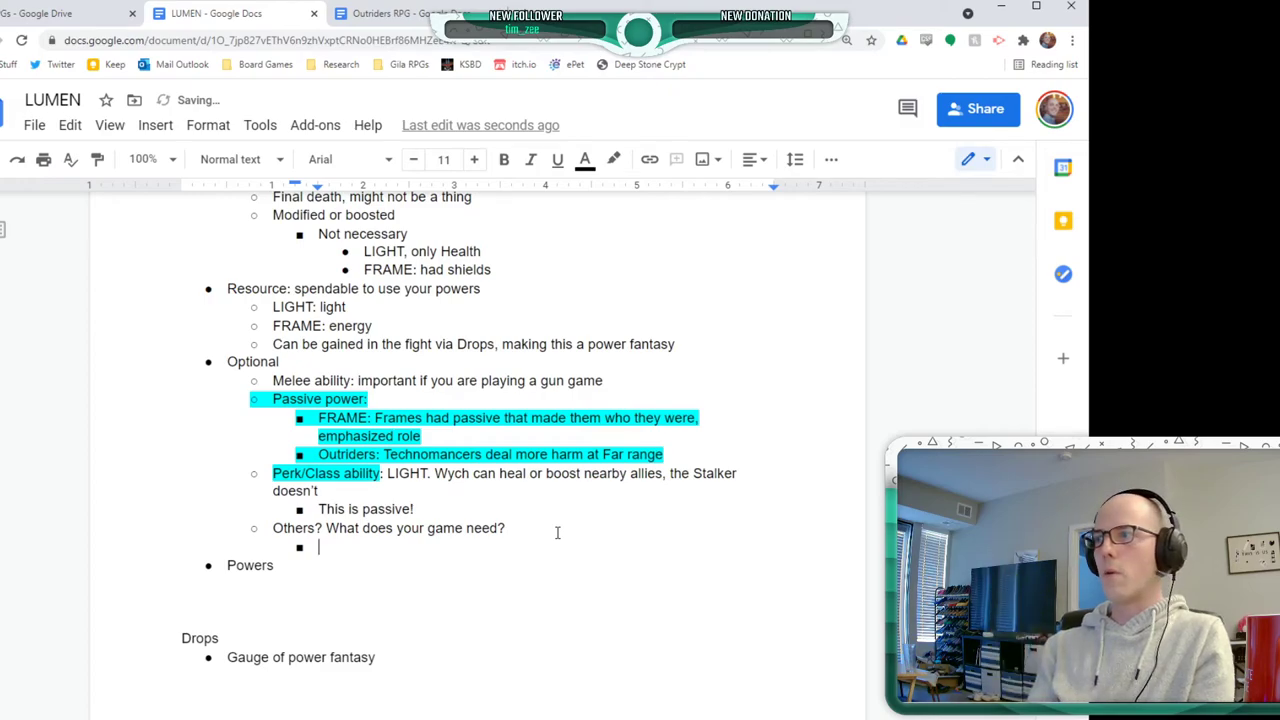
type("OUtri")
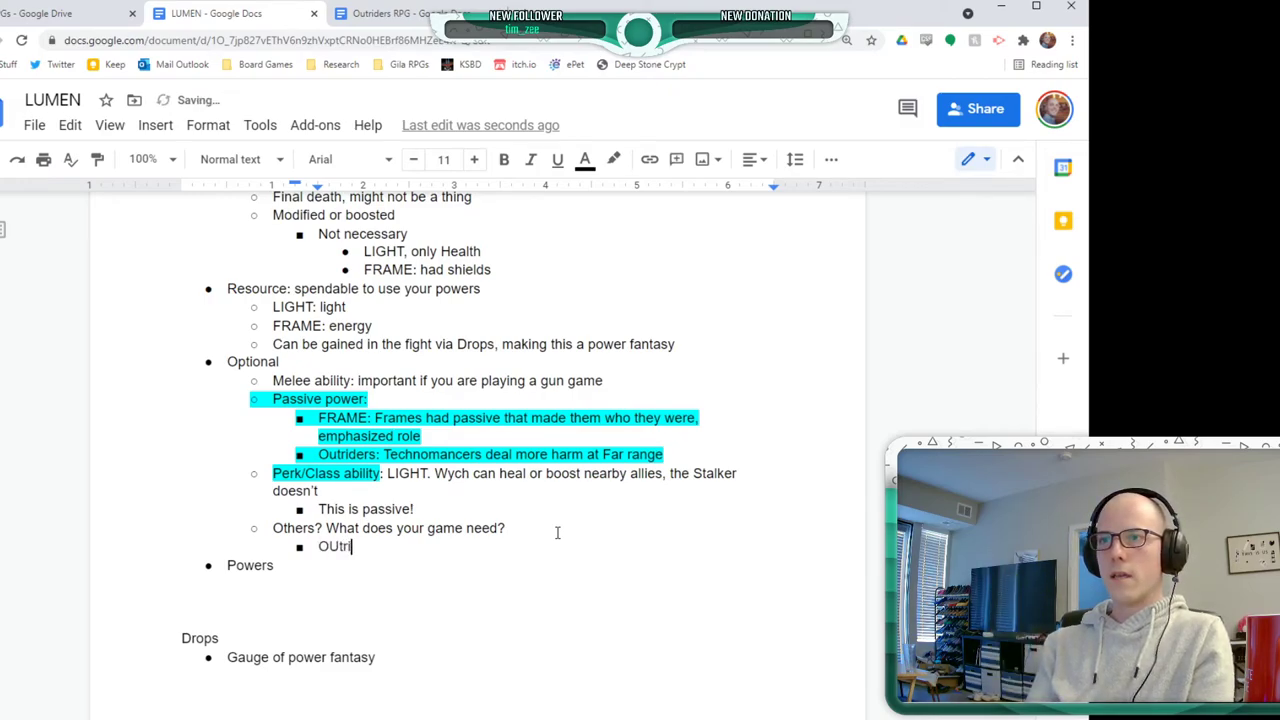
key("BackSpace")
key("BackSpace")
type("utriders rew")
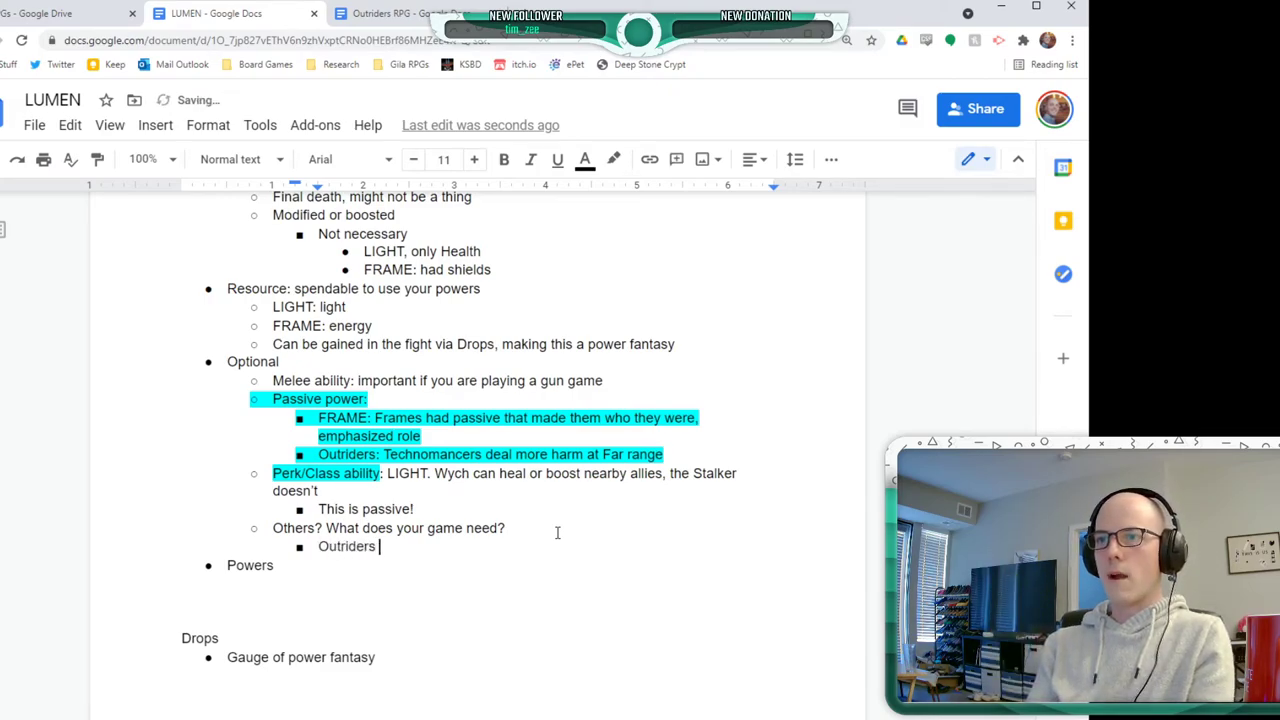
key("BackSpace")
key("BackSpace")
type("equires an in")
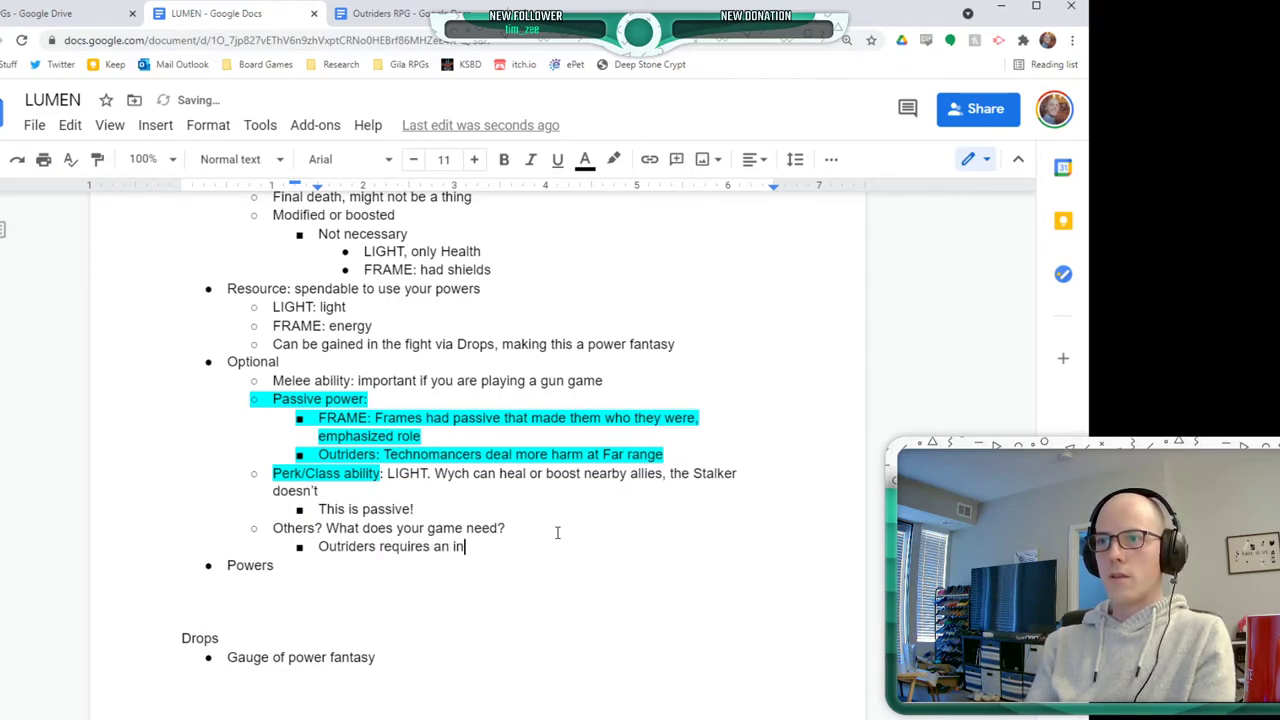
type("teresting healing syte")
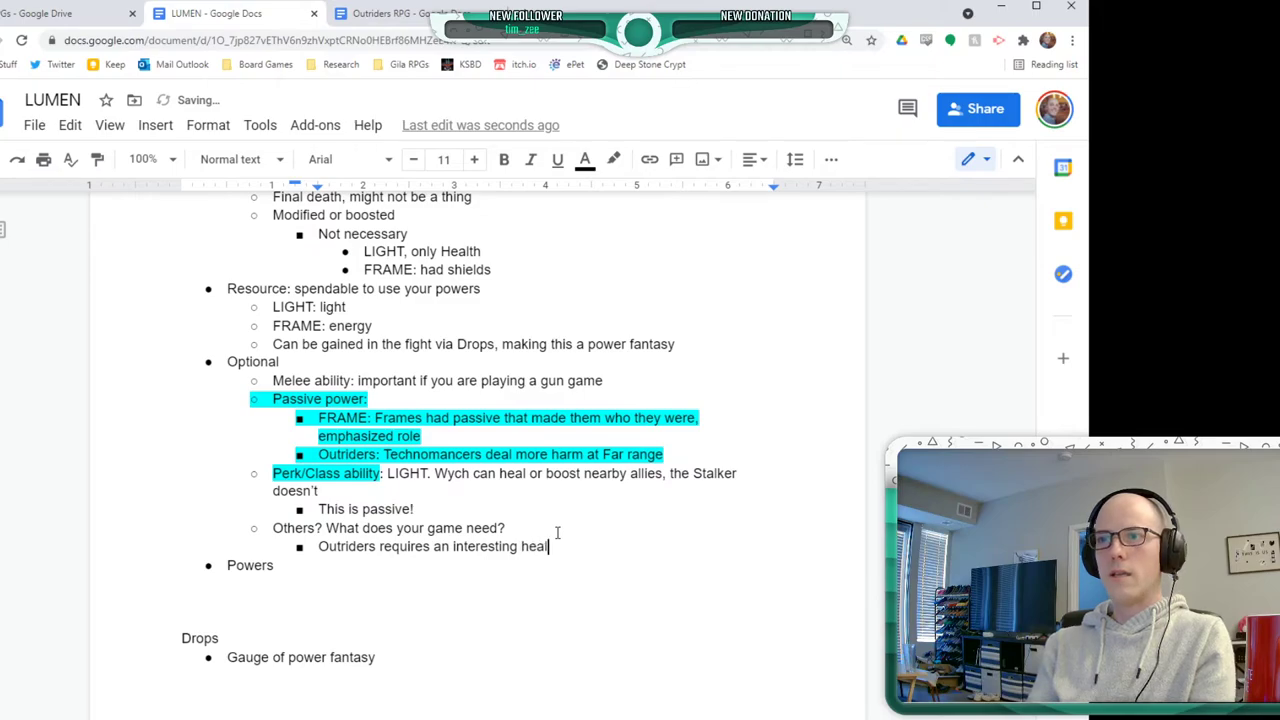
key("BackSpace")
type("stem based on class")
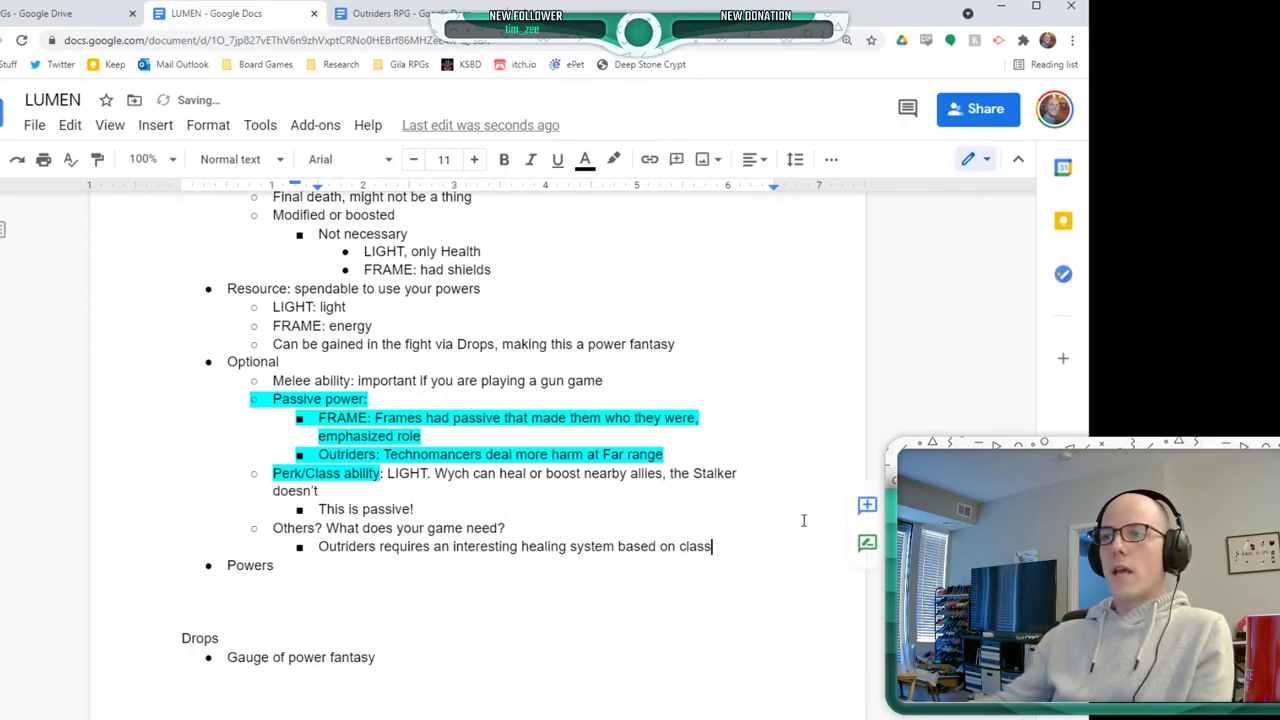
type(" (not to ")
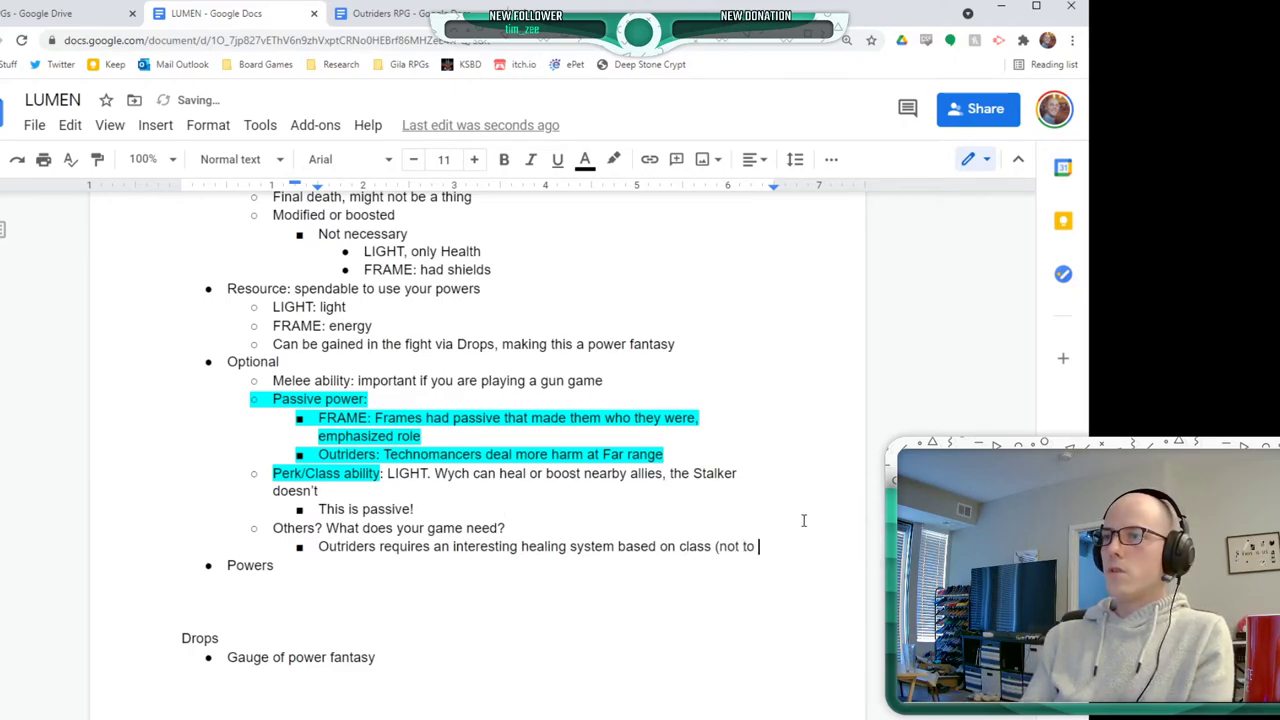
key("BackSpace")
key("BackSpace")
key("BackSpace")
key("BackSpace")
type("e to myself how")
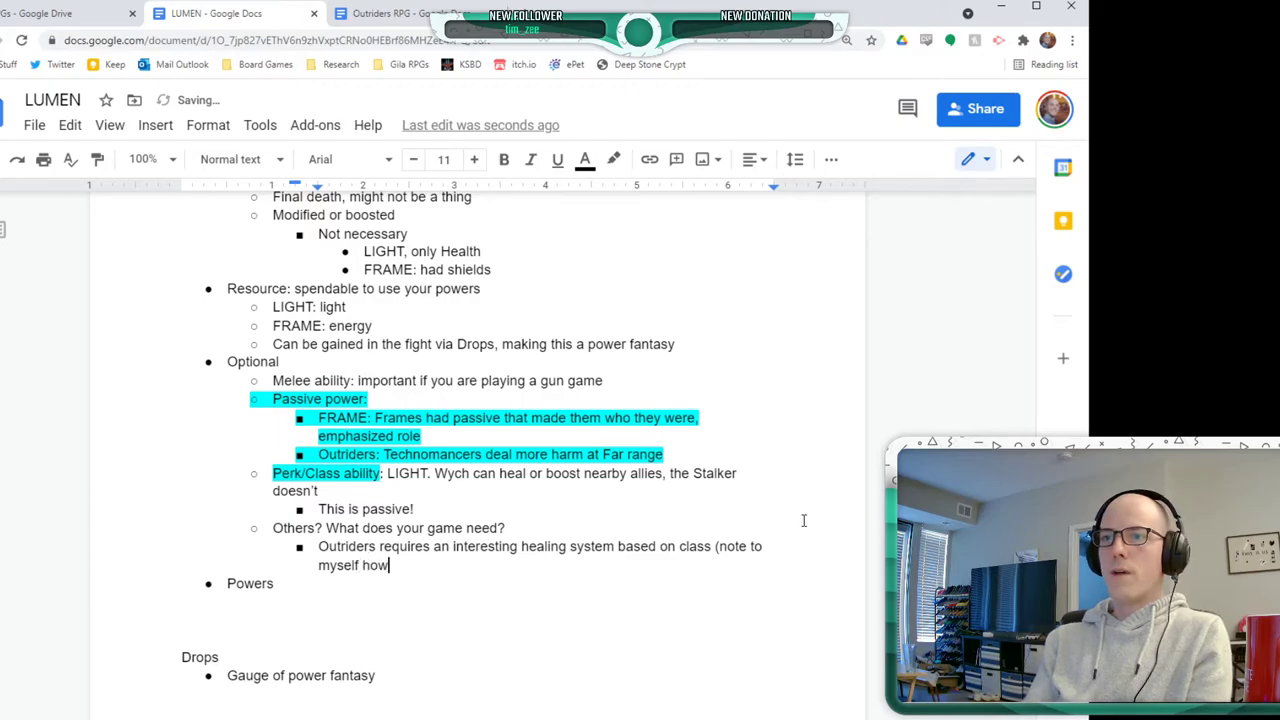
type(" this affects Drops")
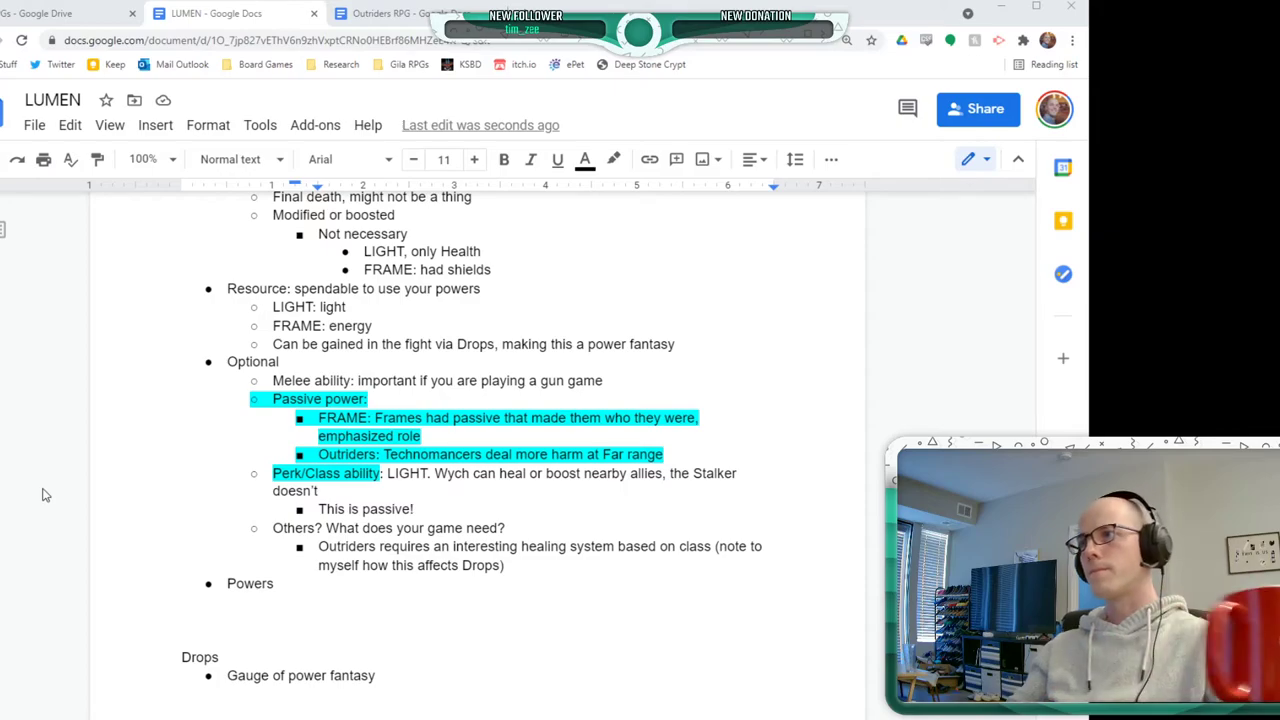
- Under Powers, add sub-bullets 'FUN STUFF' and 'Stuff only they get to do'
scroll(143, 506, "up", 3)
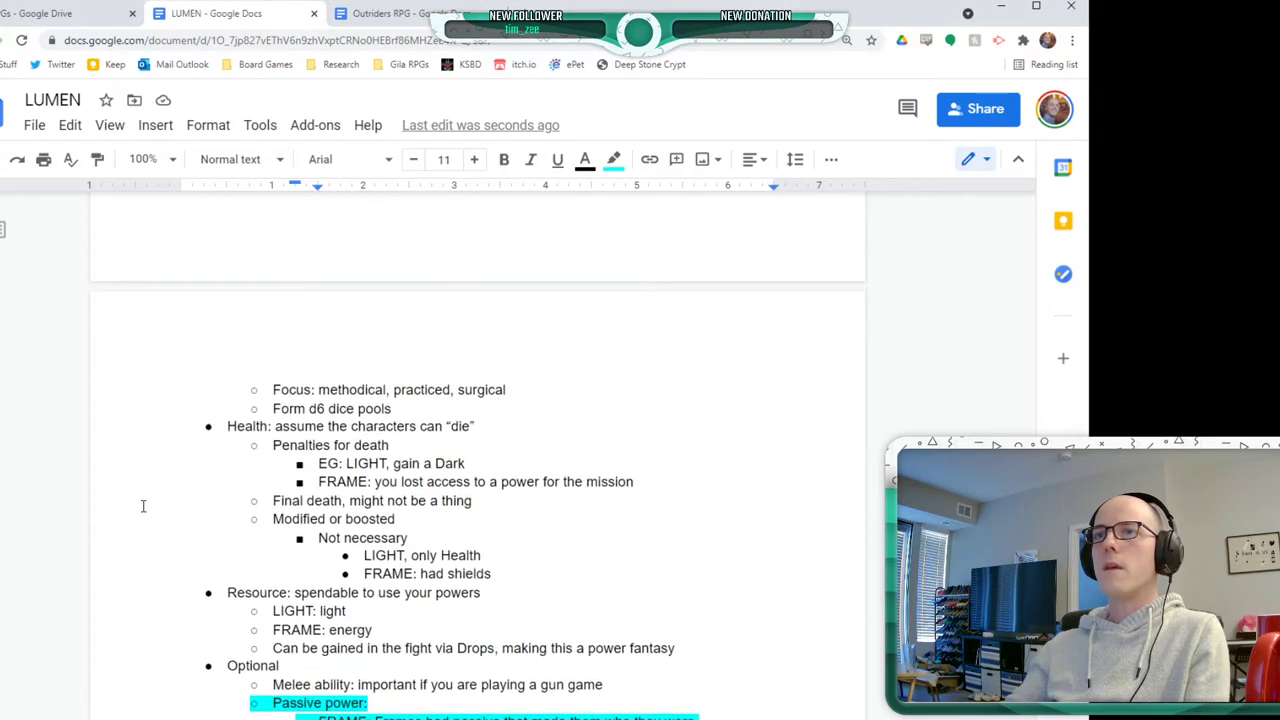
scroll(143, 506, "up", 2)
scroll(143, 506, "down", 6)
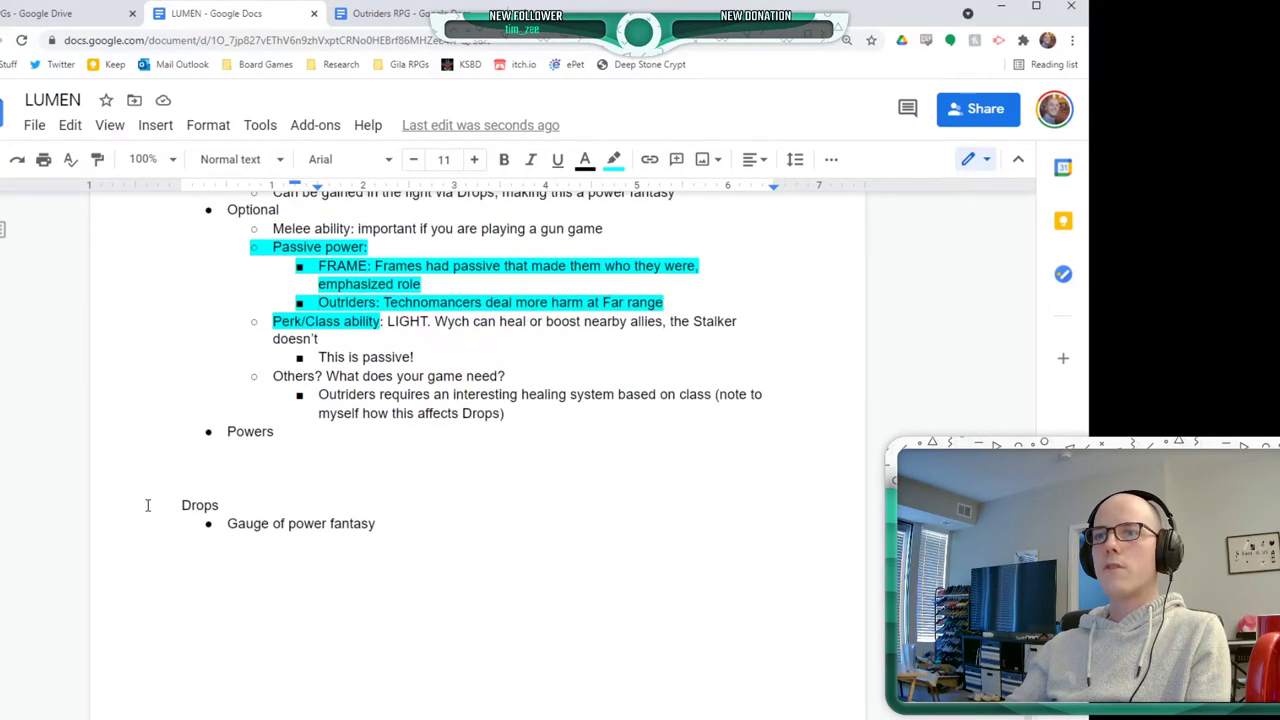
left_click(393, 437)
key("Return")
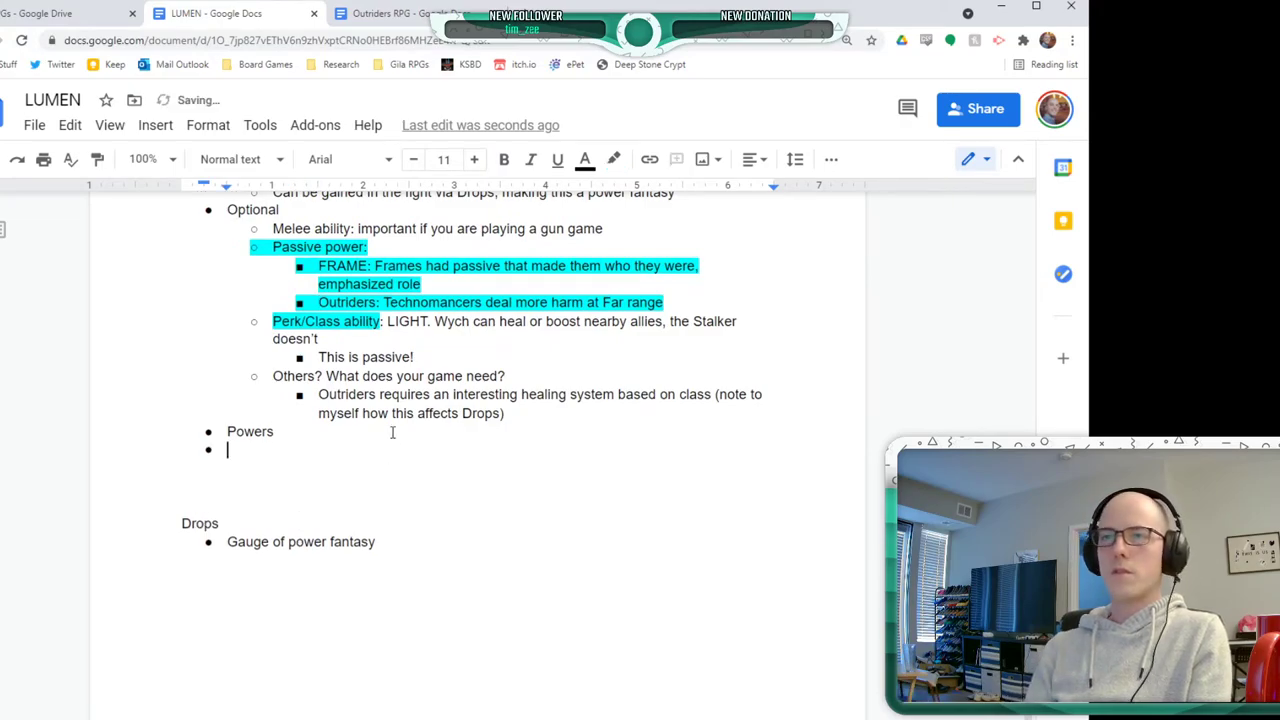
key("Tab")
type("FU")
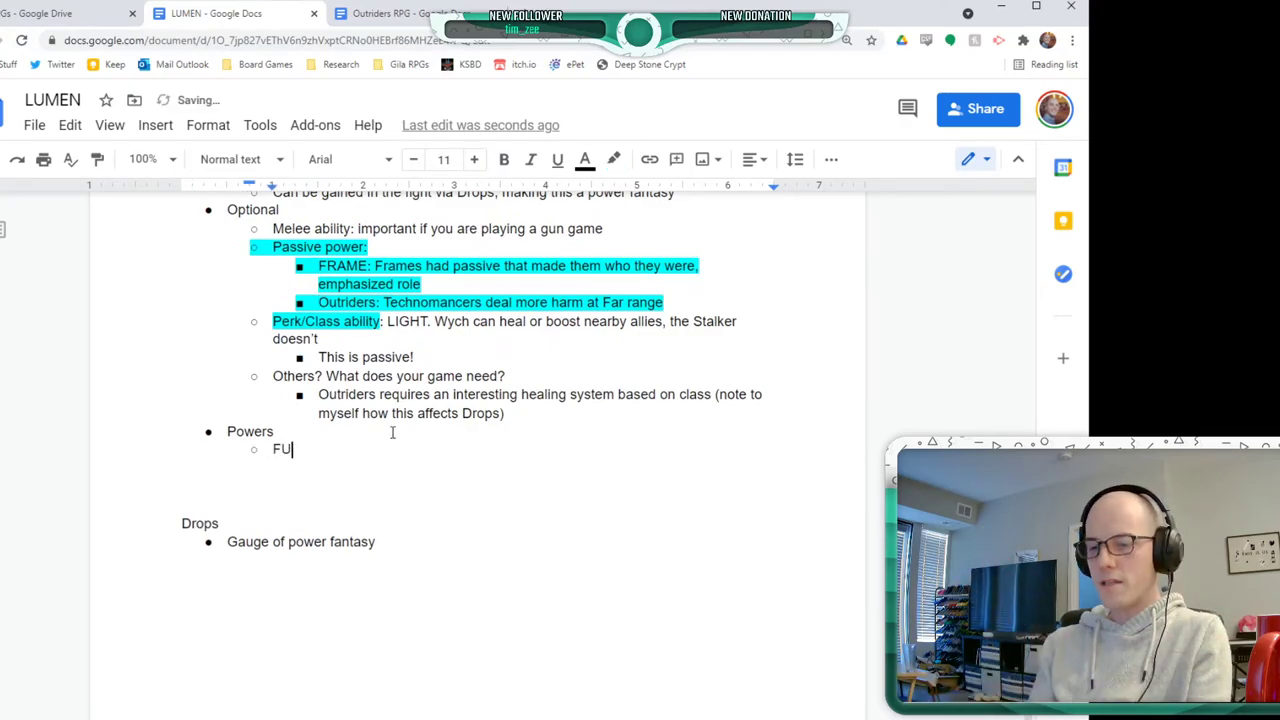
type("N STUFF")
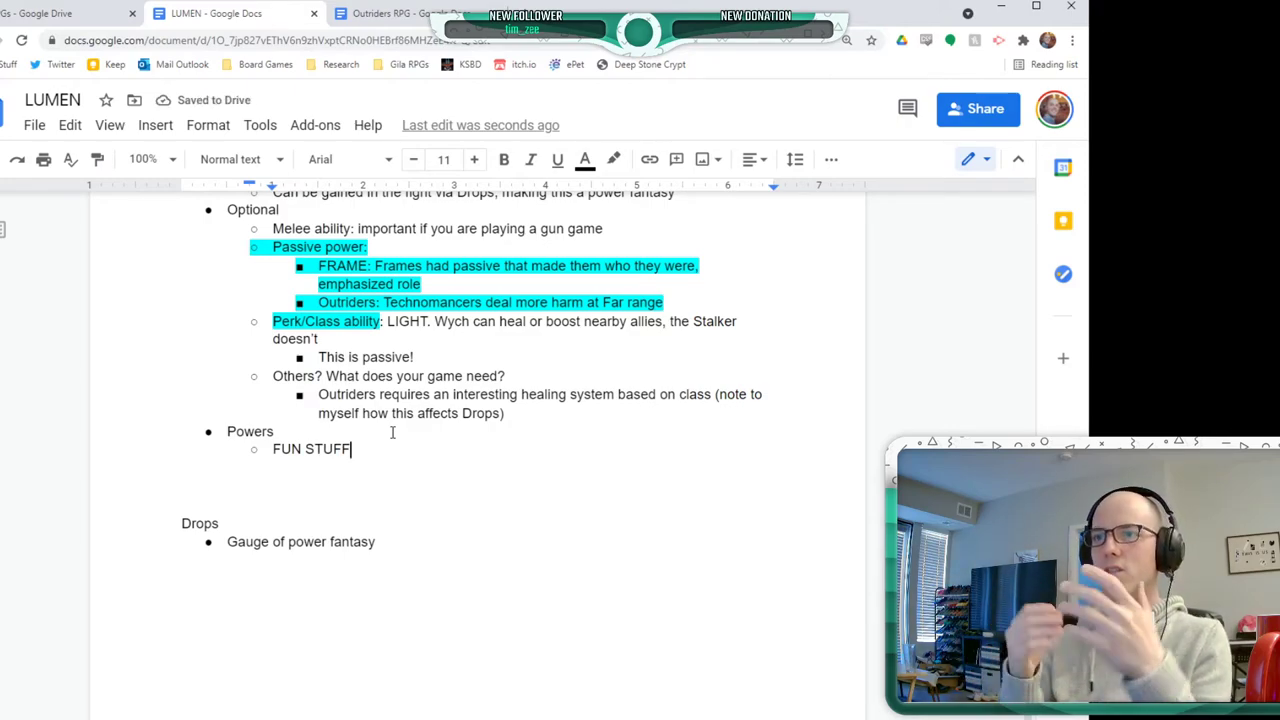
key("Return")
type("Stuff ")
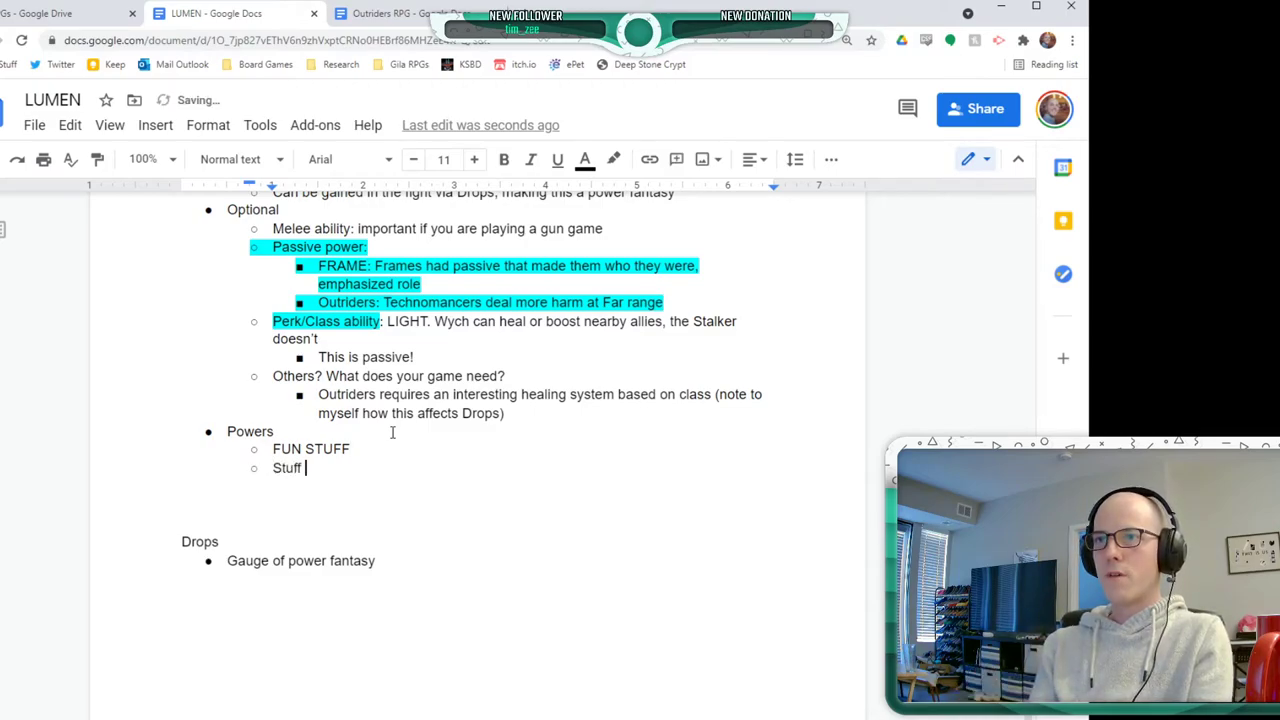
type("only they get d")
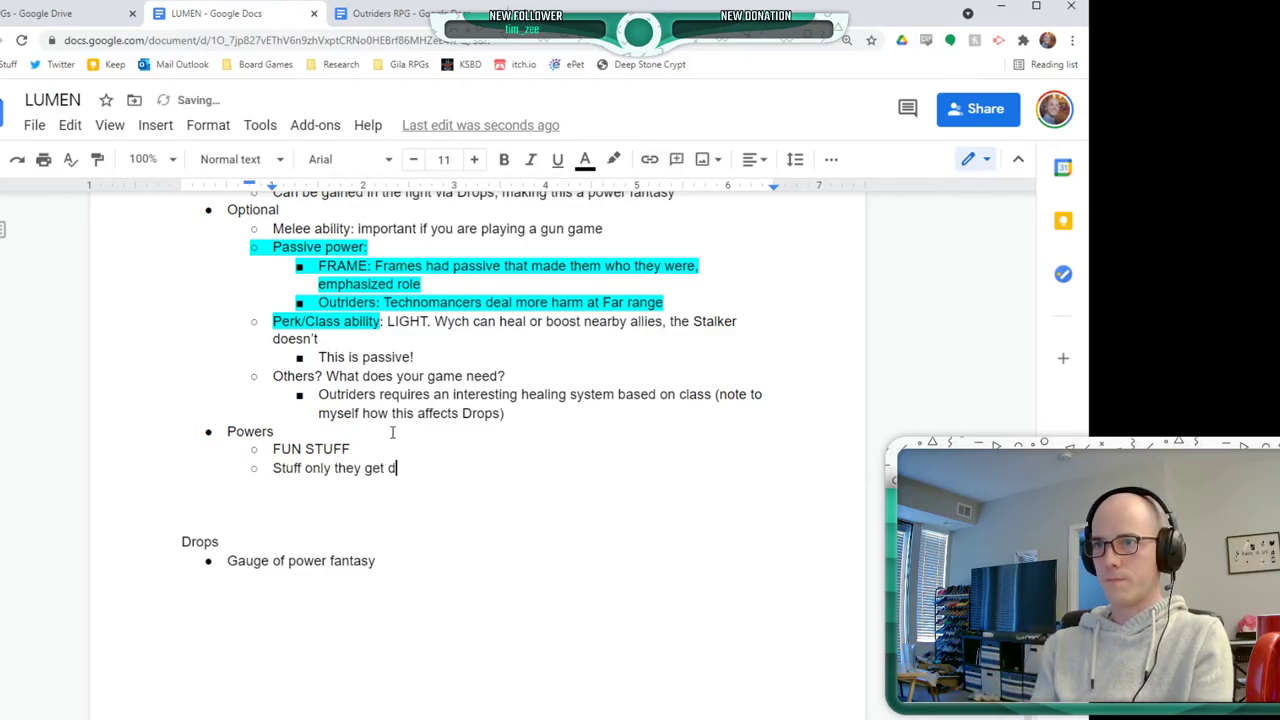
key("BackSpace")
type("to do")
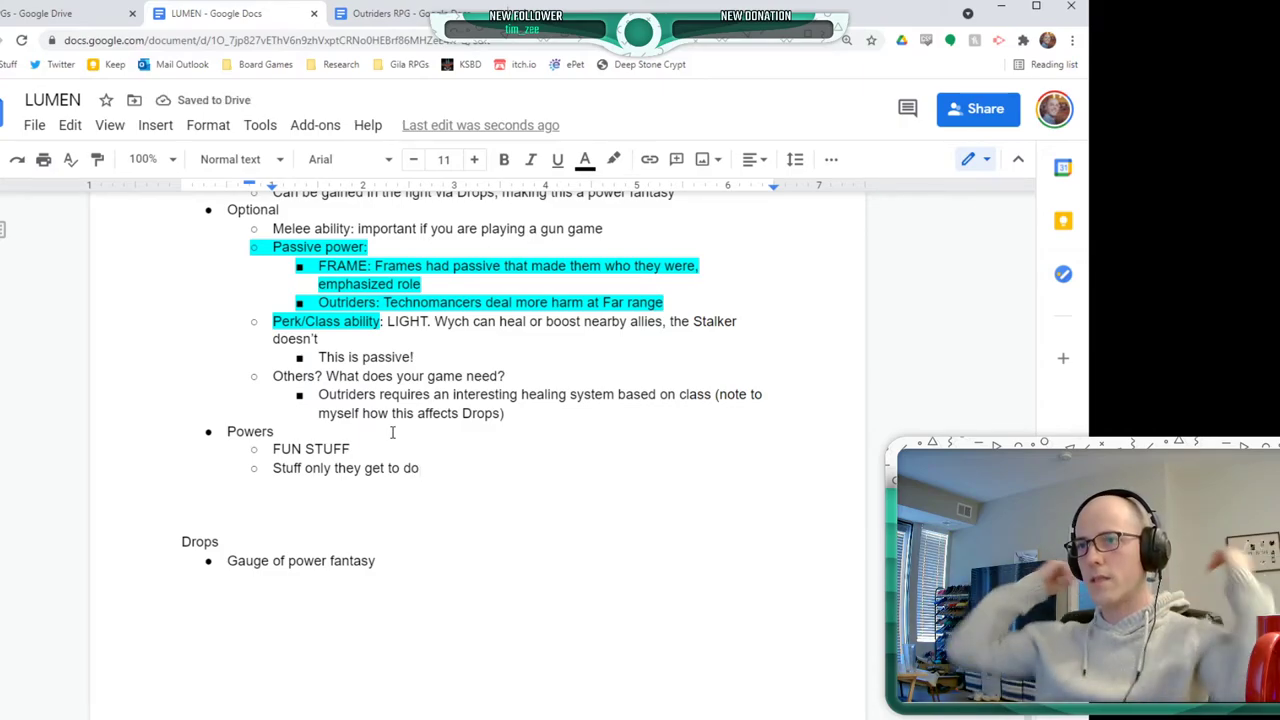
- Add 'Want these to be unique and badass' and 'Only get 2-4', nesting 'Once more than that, too slow'
key("Return")
type("Want these to be uni")
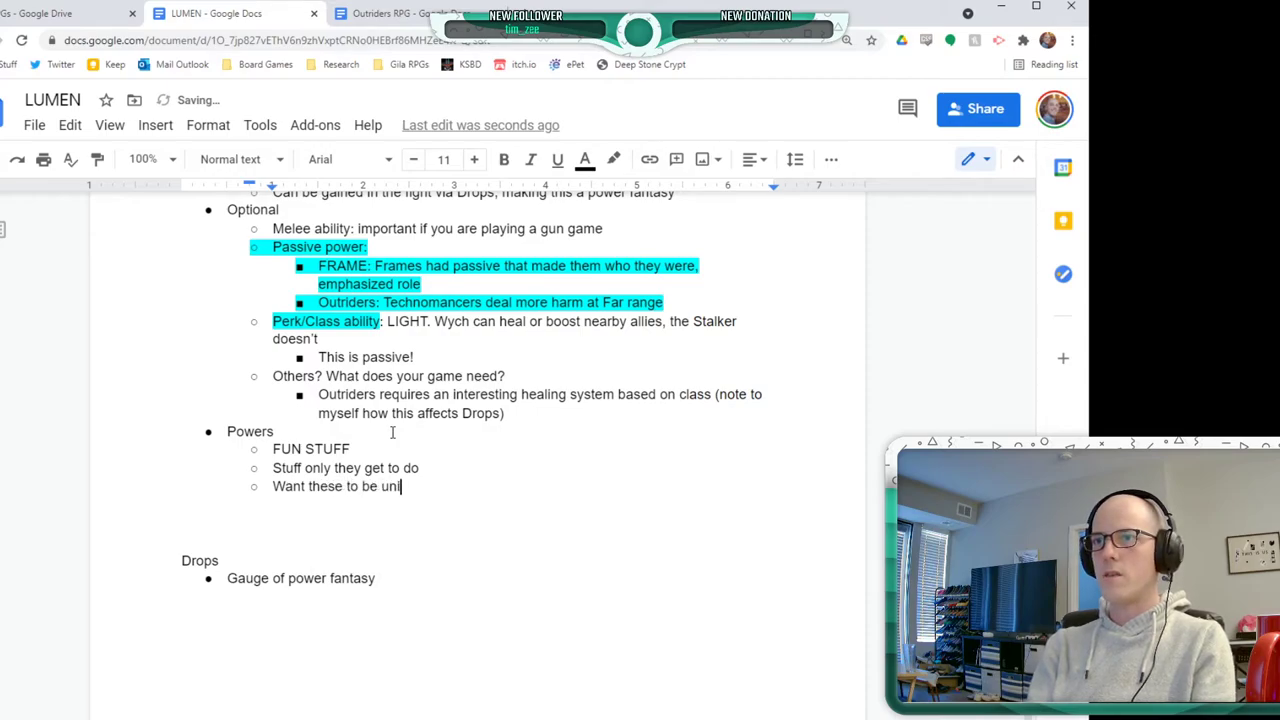
type("que and bass")
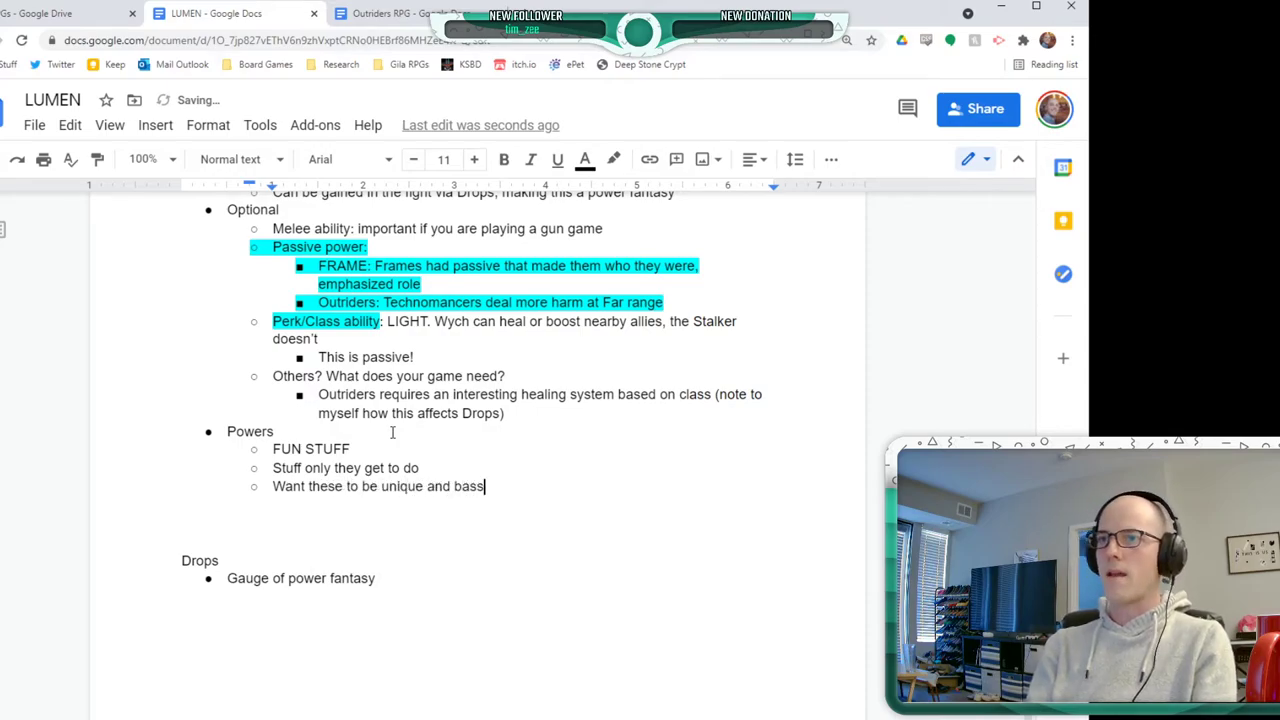
key("BackSpace")
key("BackSpace")
type("dass")
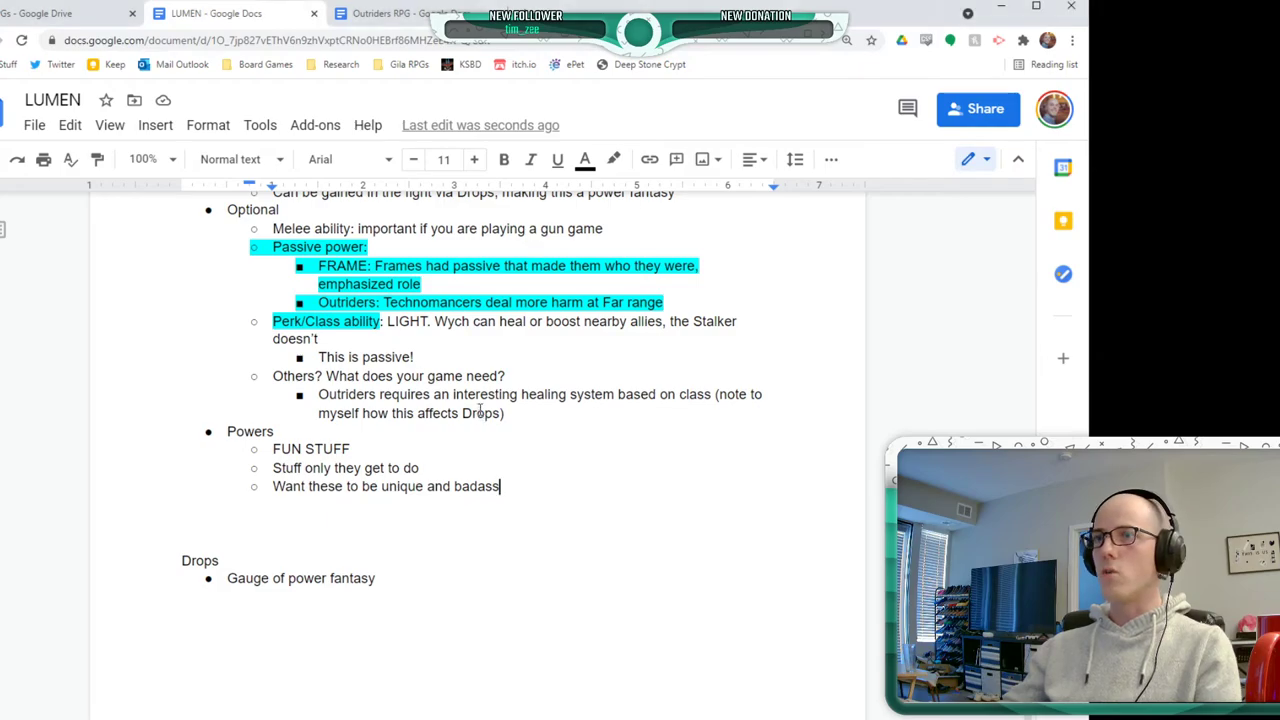
key("Return")
type("Only get 2-4")
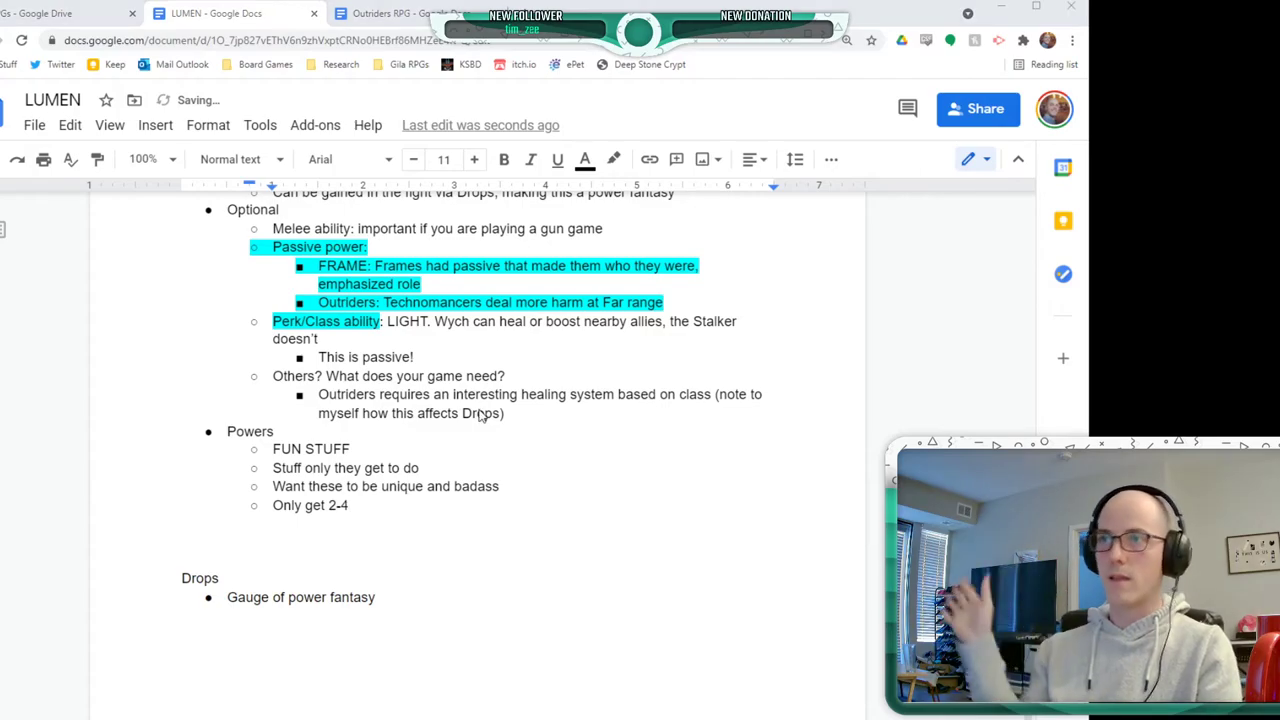
key("Return")
key("Tab")
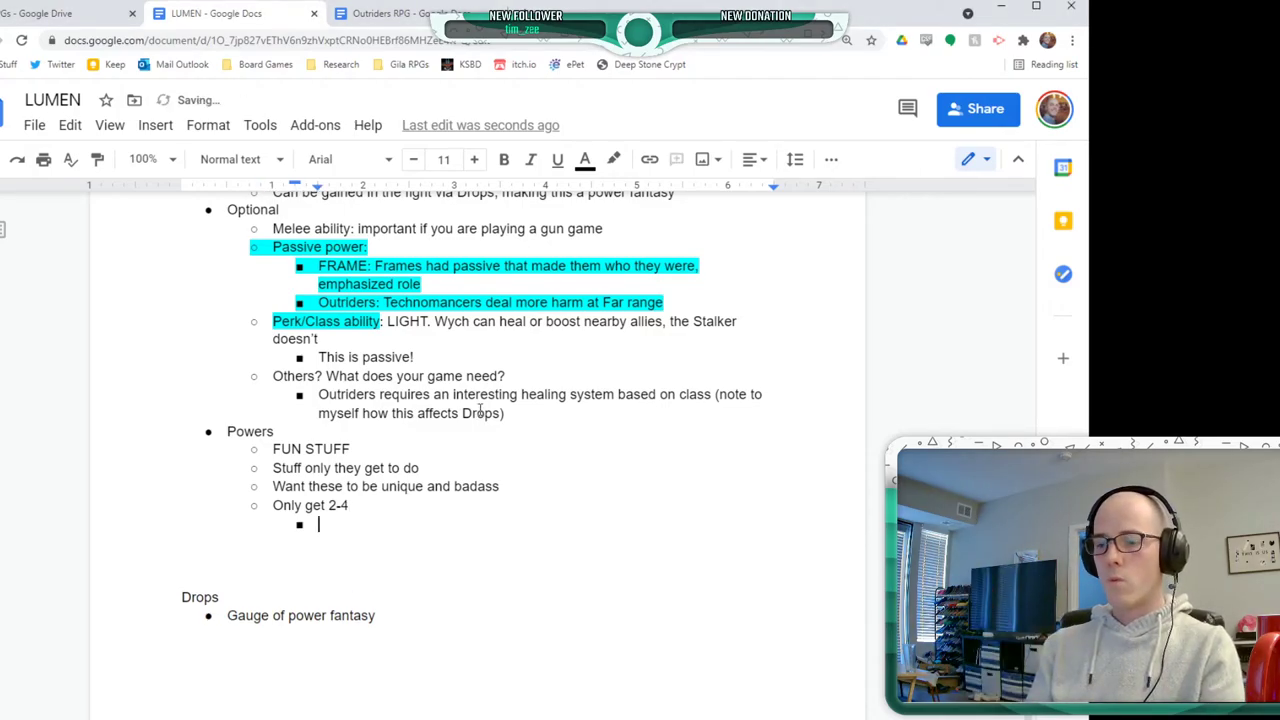
type("Once more ")
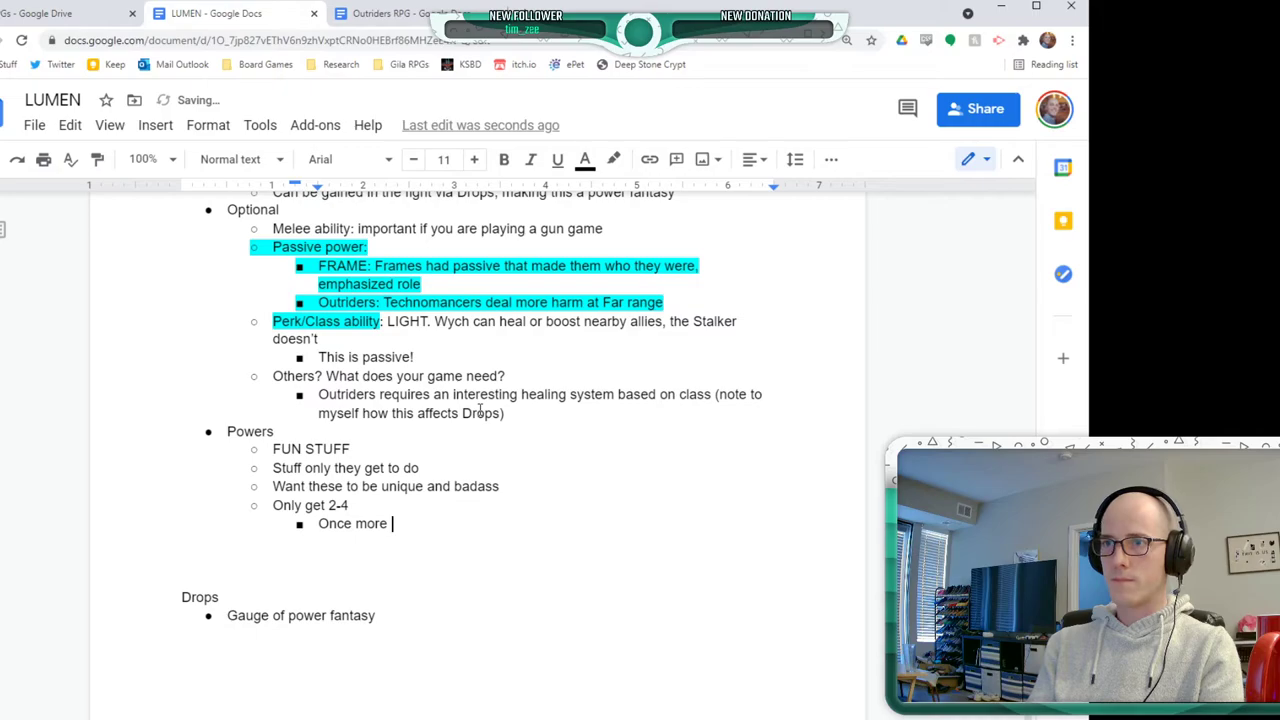
type("than that, i")
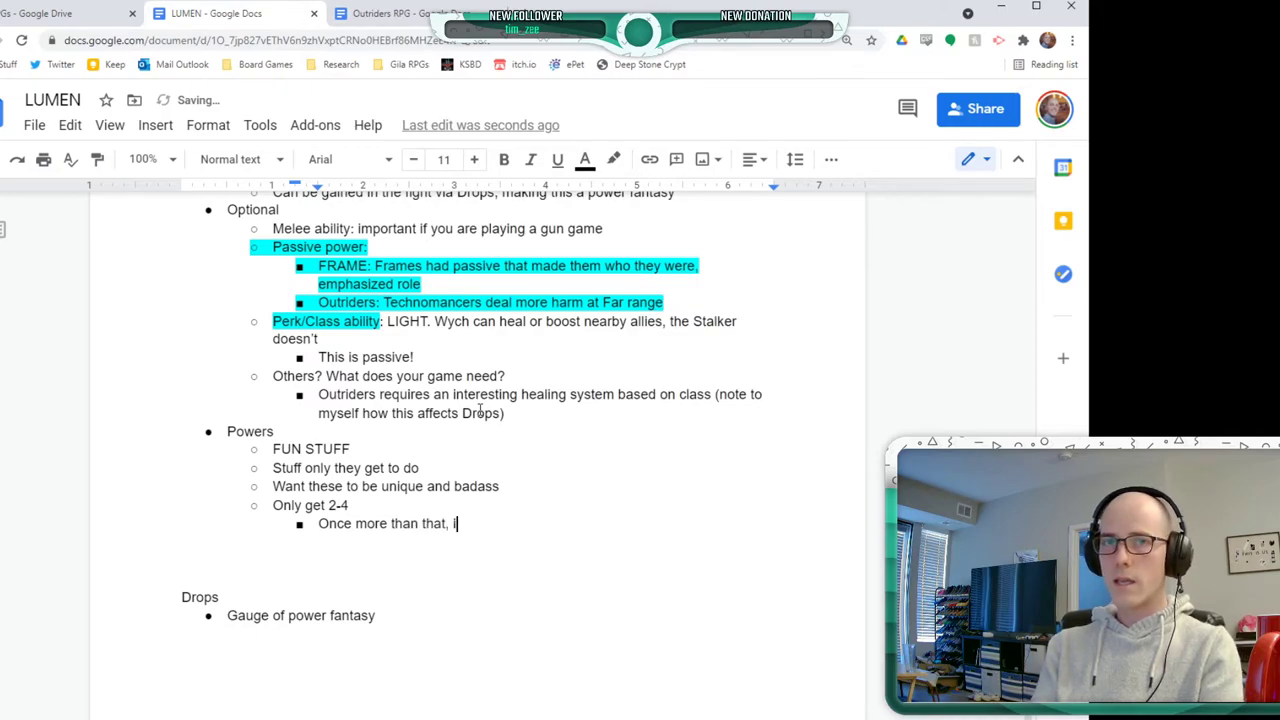
key("BackSpace")
type("too slow")
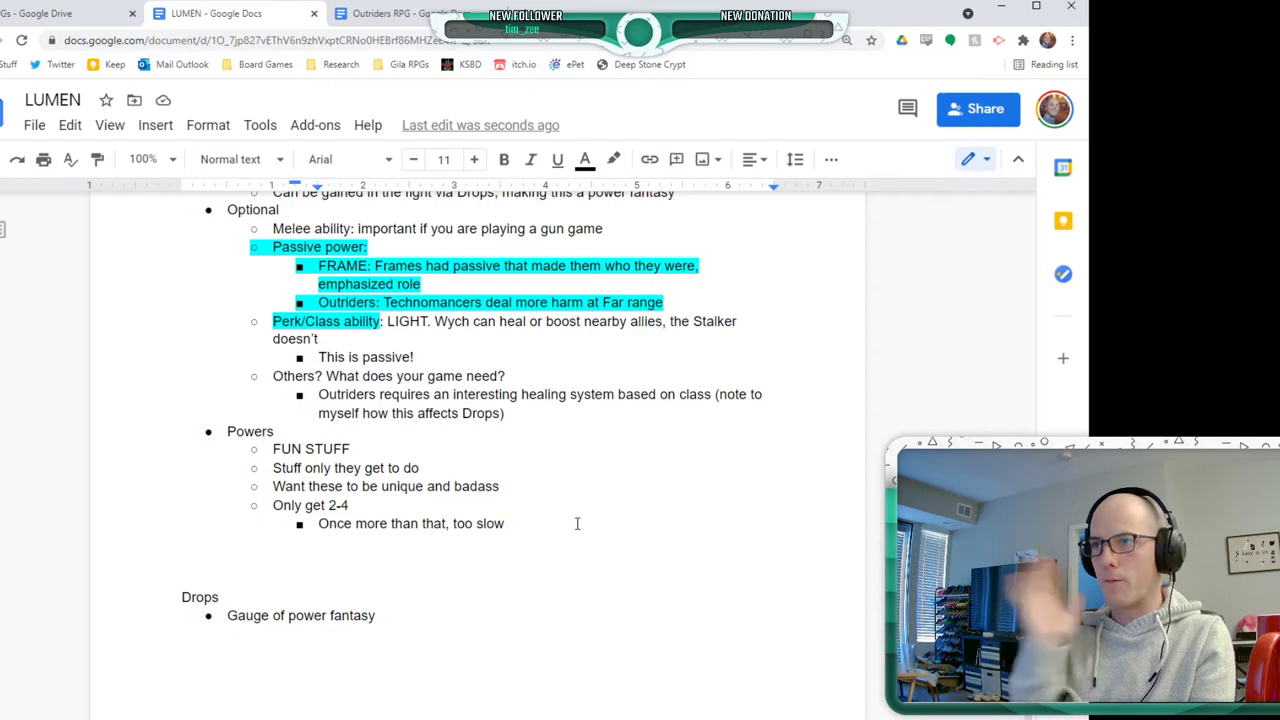
- Add an 'Options' bullet under Powers with a nested 'Static powers: ONLY GET THESE'
key("Return")
key("shift+Tab")
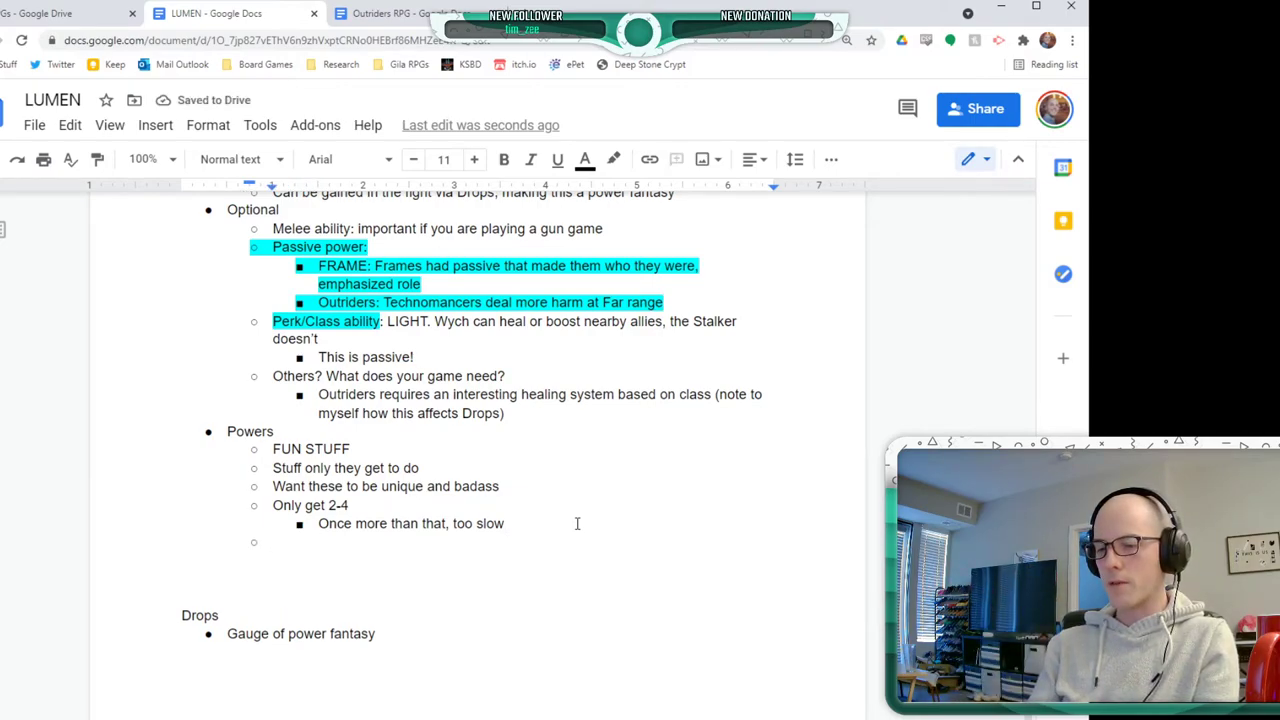
type("Options")
key("Return")
key("Tab")
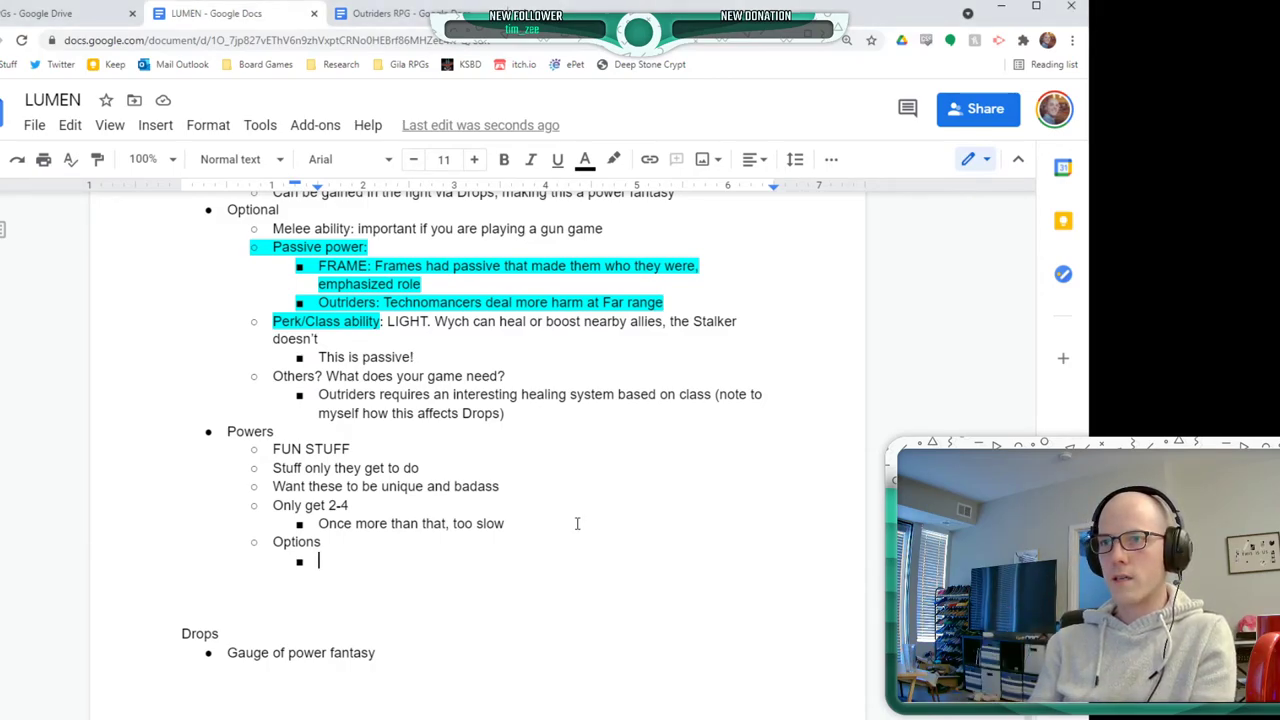
type("Static powers: ")
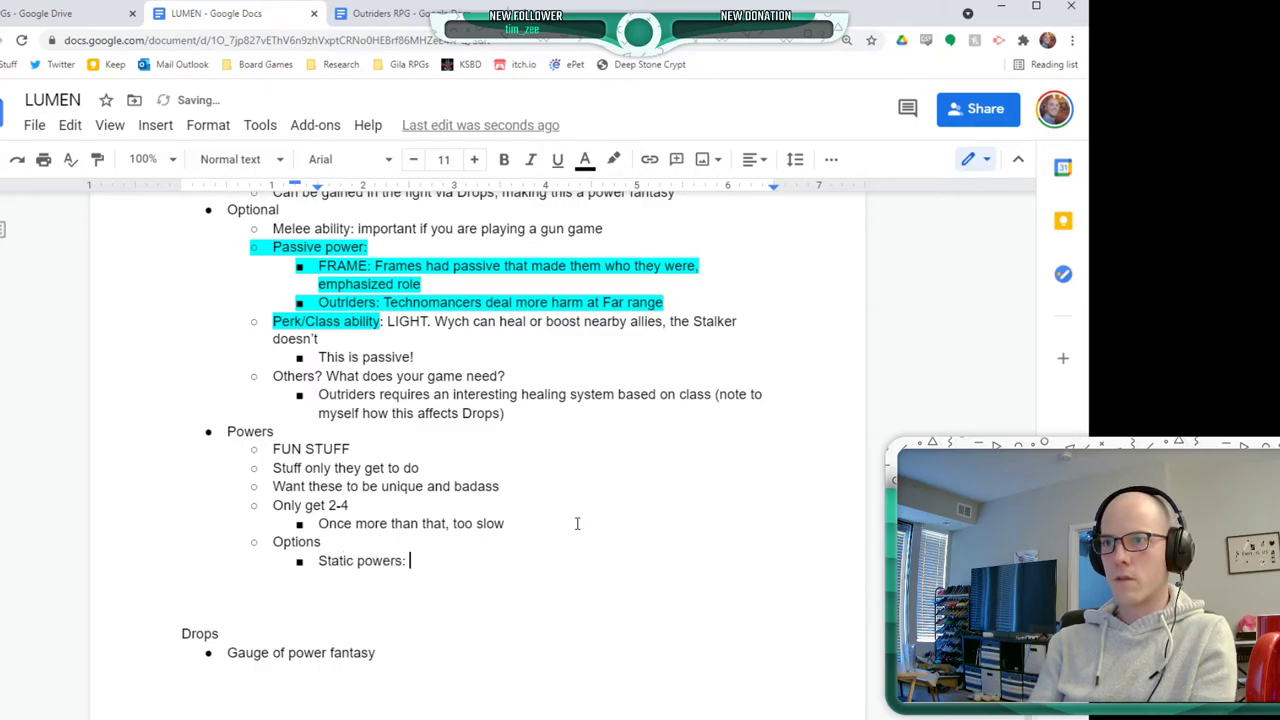
type("ONLY GET THESE")
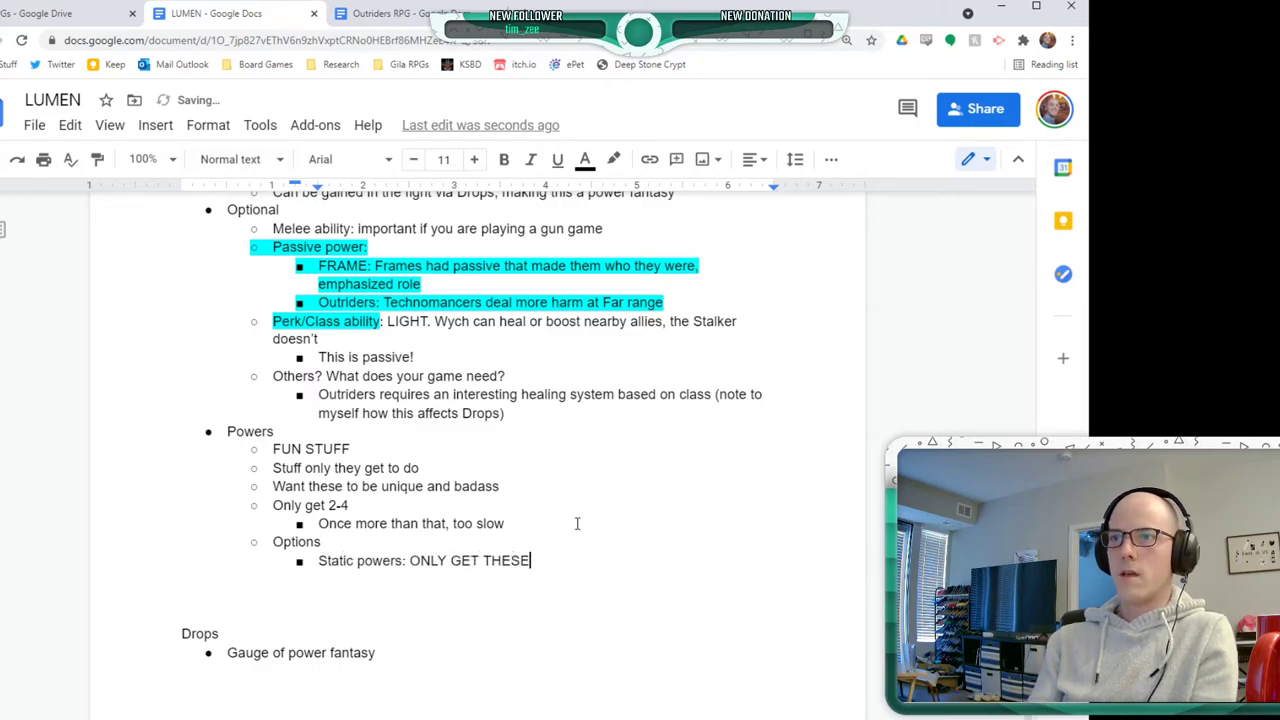
- Under Static powers, add 'Advance them, make them better or more powerful with time' and 'FRAME works, LIGHT'
key("Return")
key("Tab")
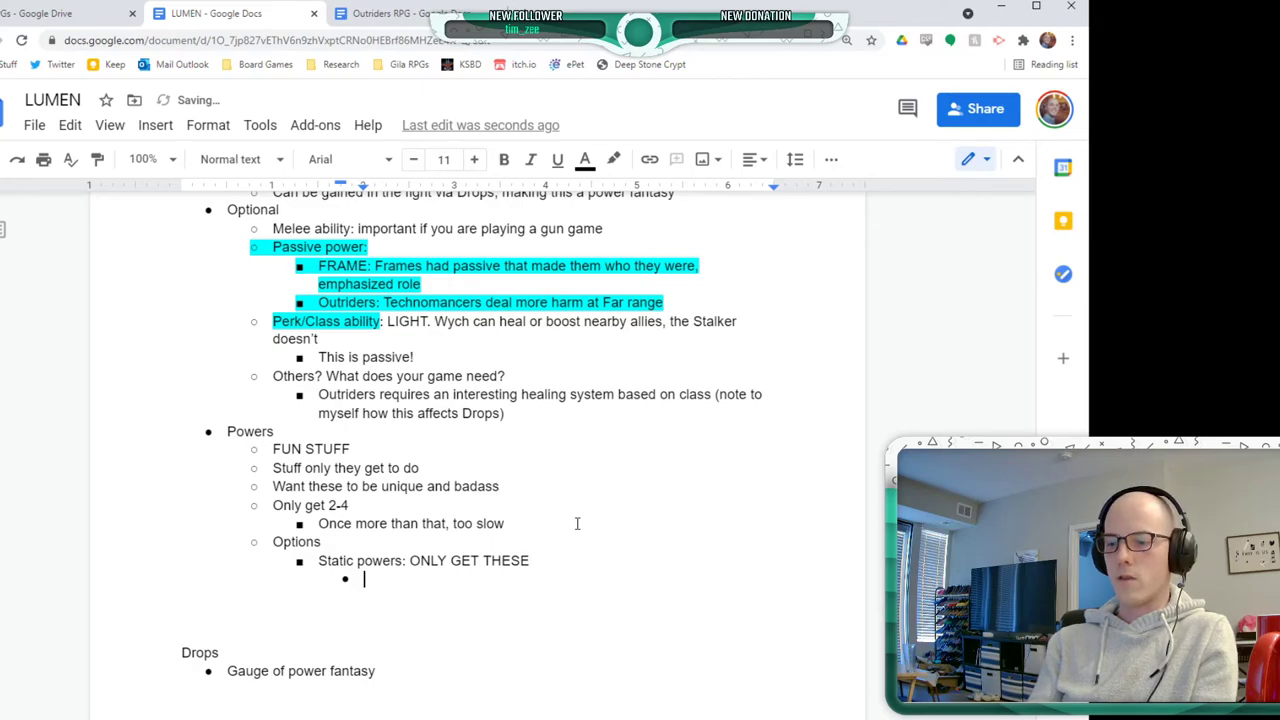
type("Advance them, m")
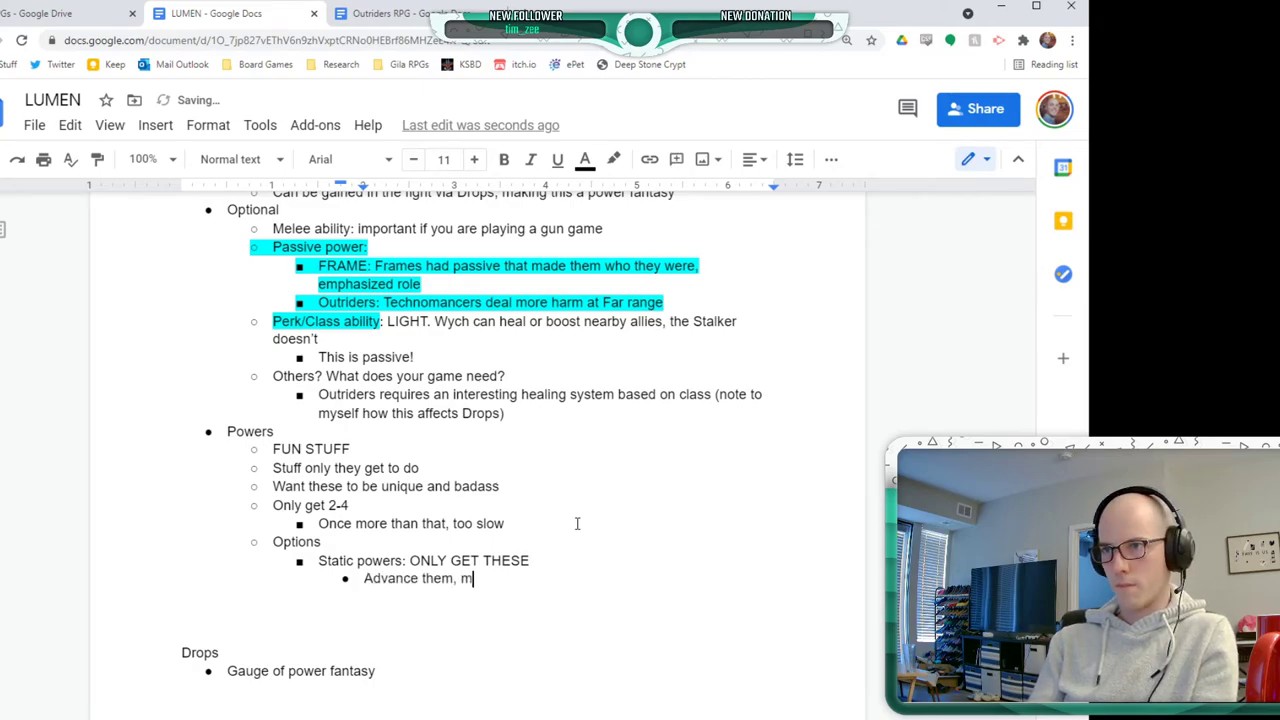
type("ake them bt")
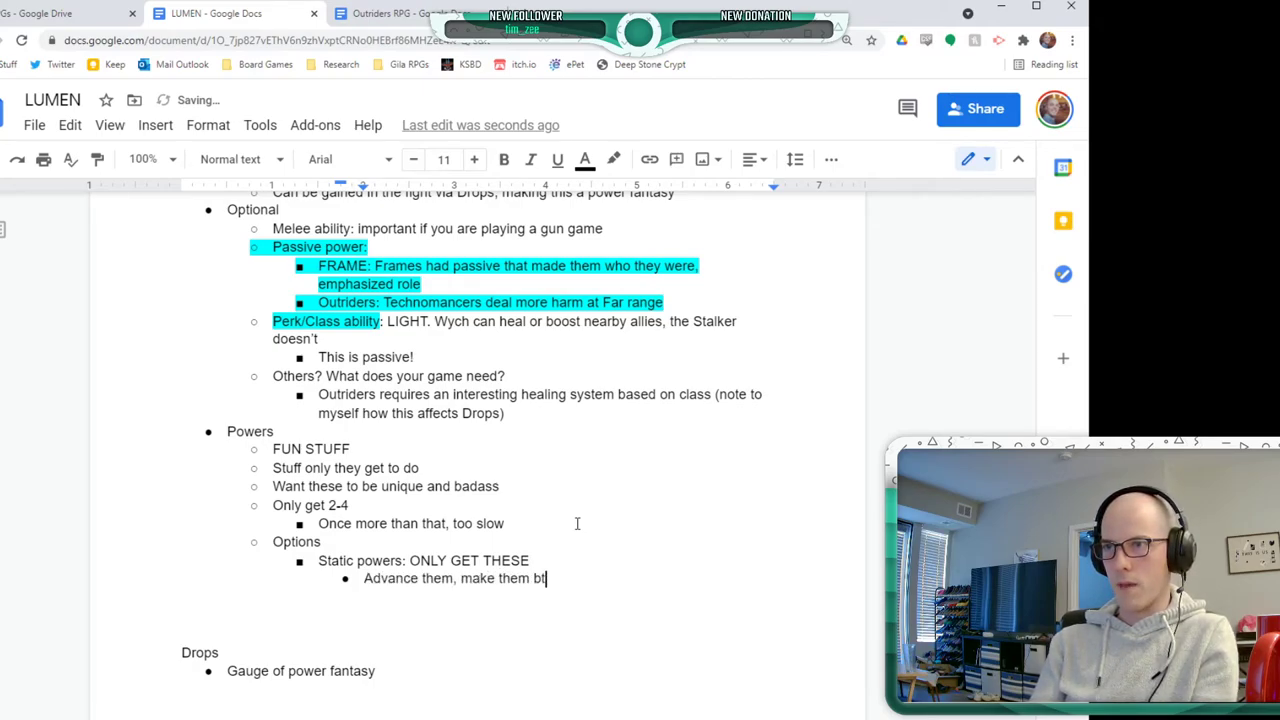
key("BackSpace")
type("etter or ")
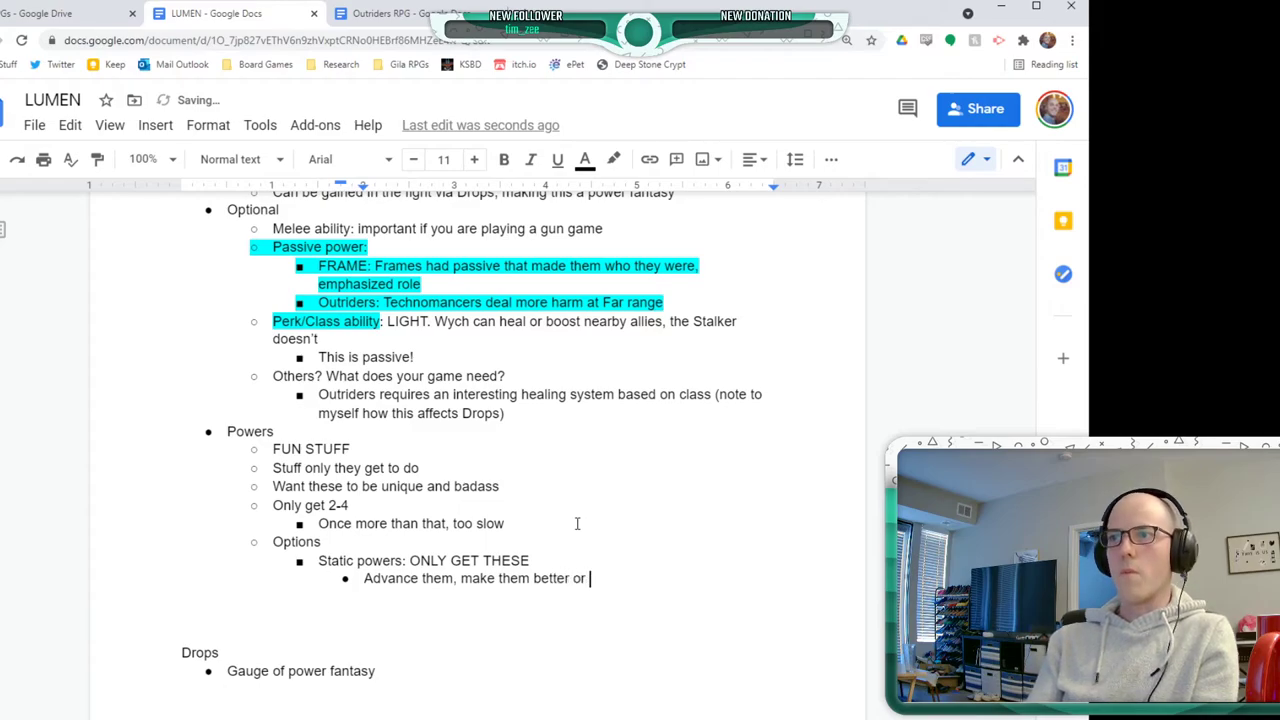
type("more powerful wi")
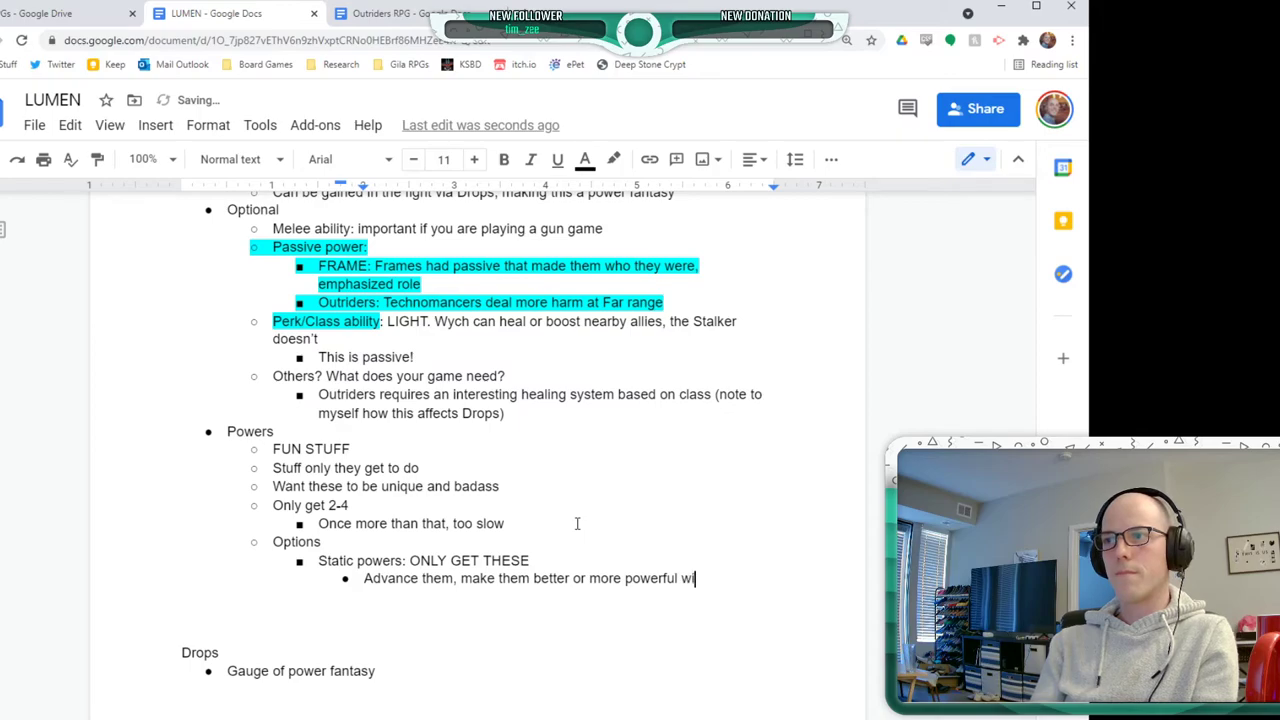
type("th time")
key("Return")
type("FRM")
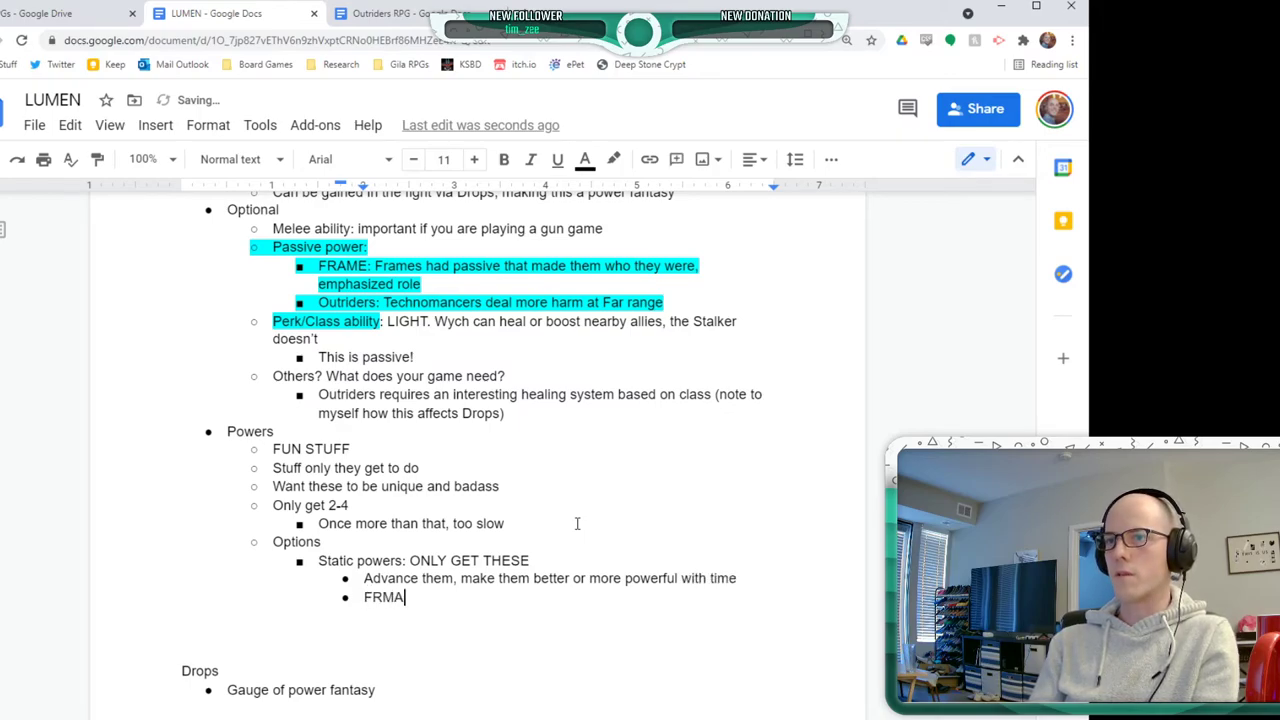
key("BackSpace")
type("AME works")
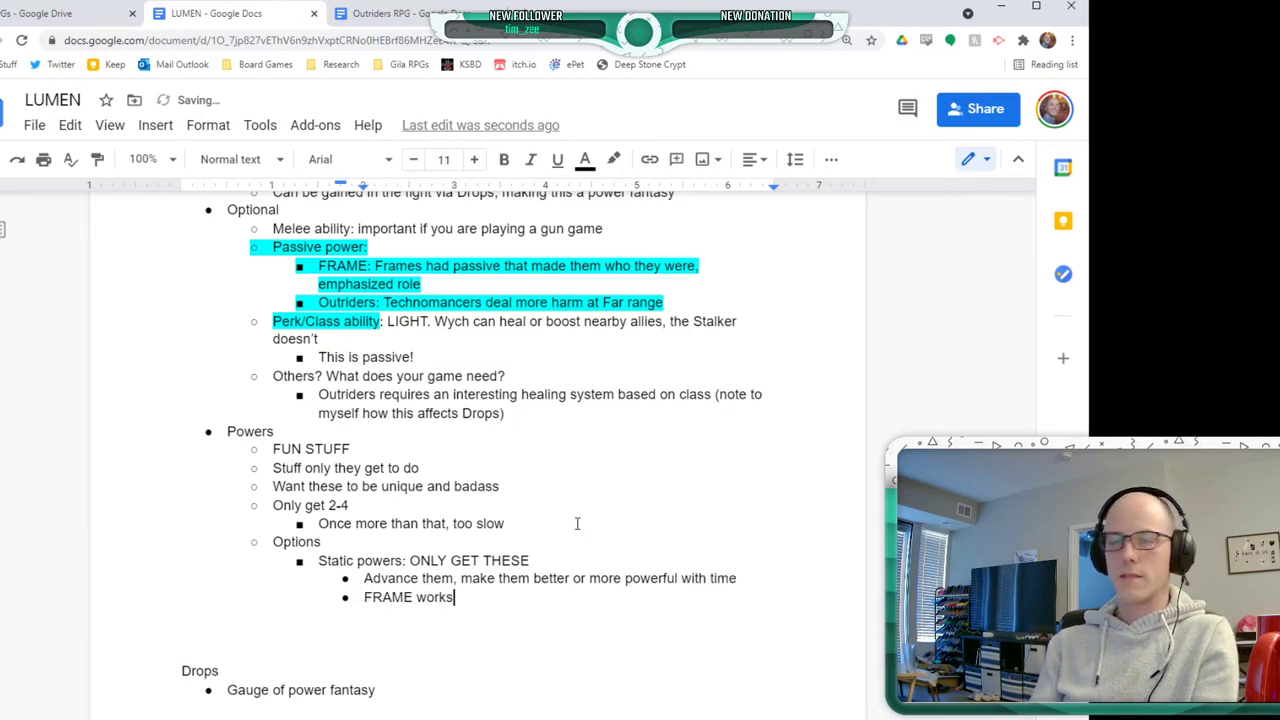
type(", ")
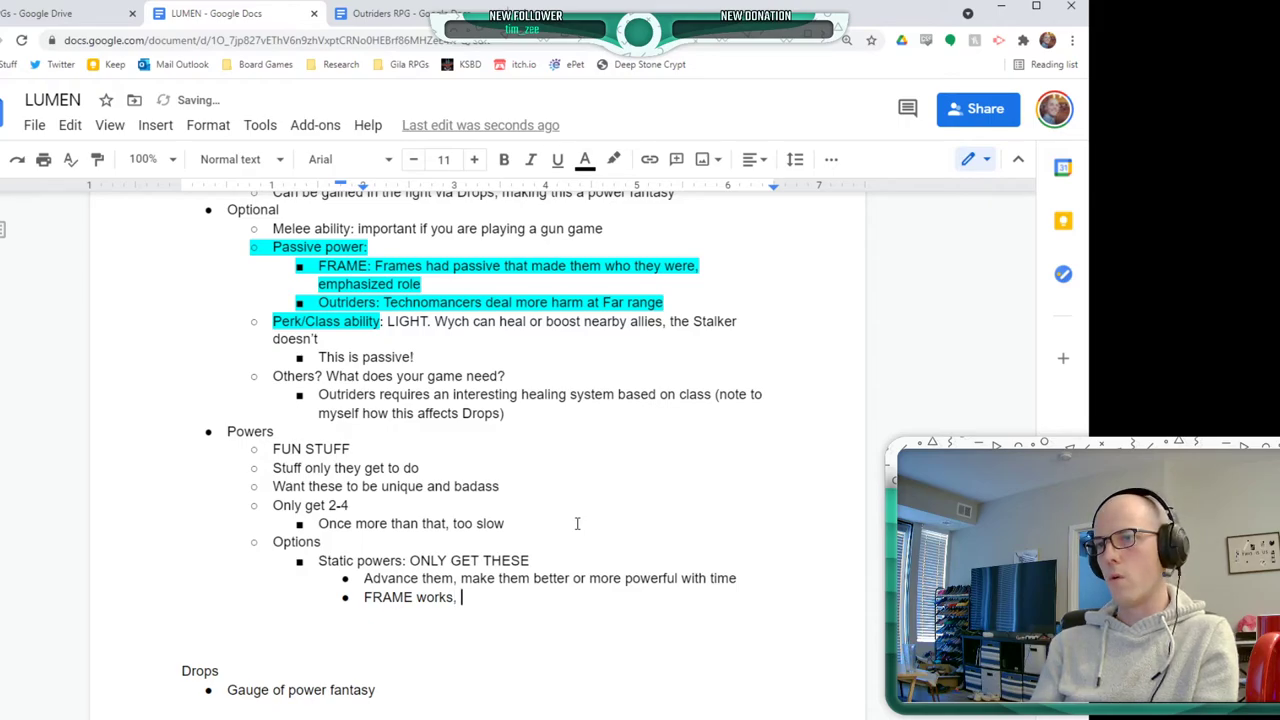
type("LIGHT")
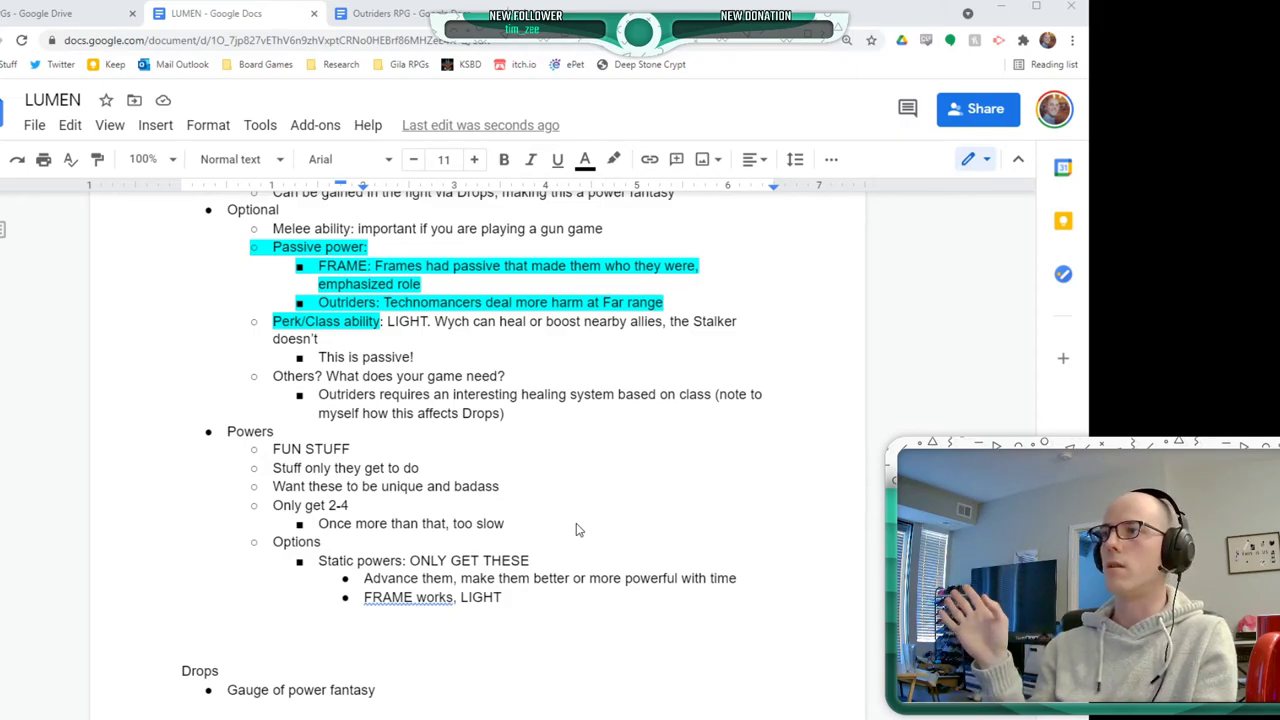
key("Return")
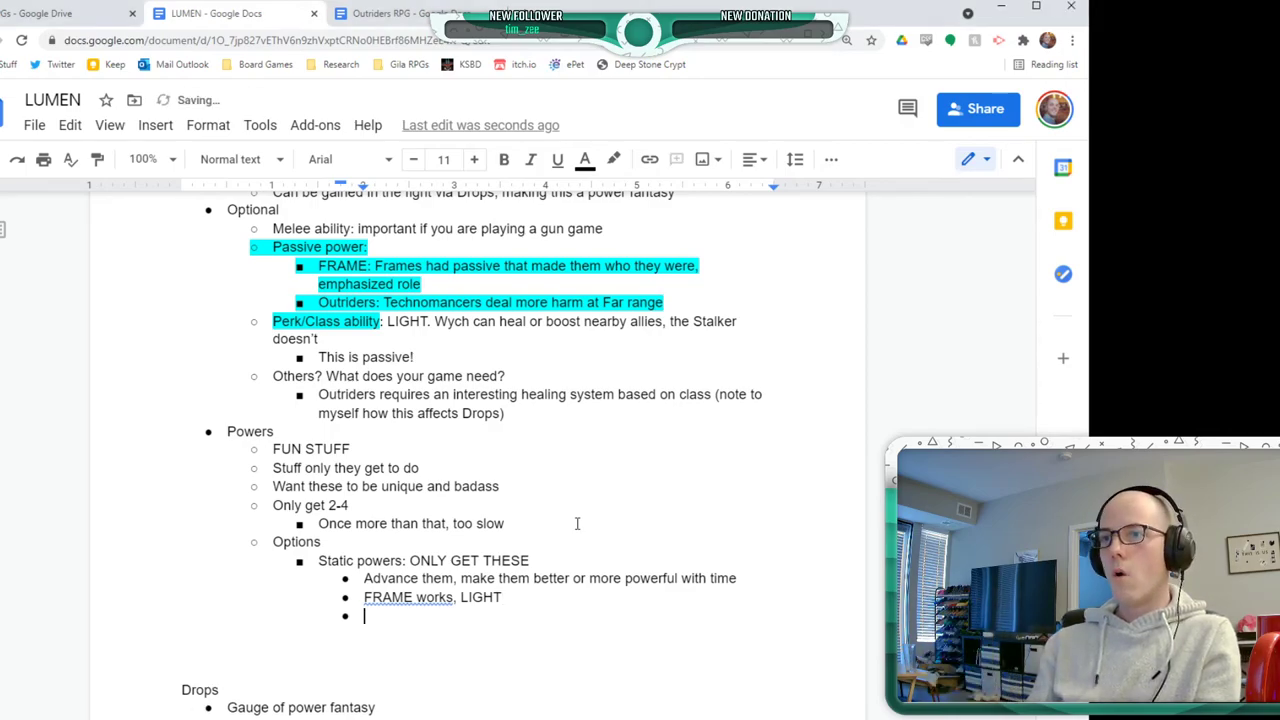
key("shift+Tab")
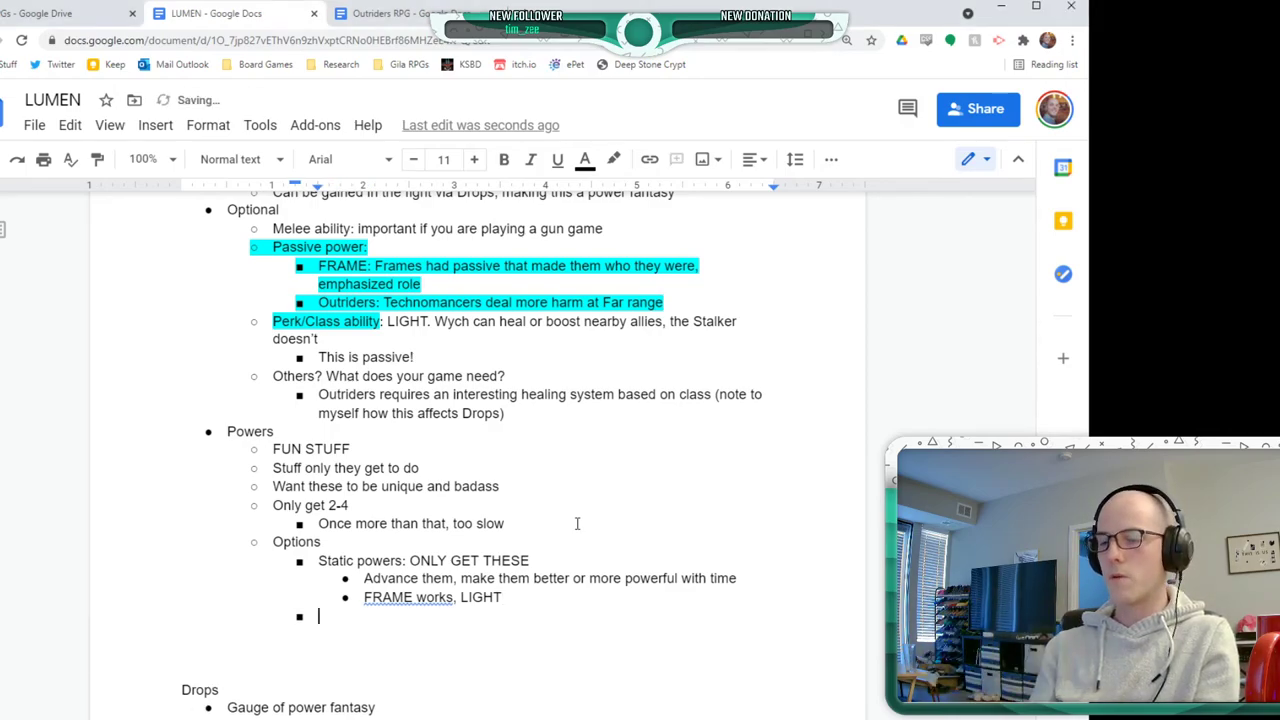
- Add an 'Ala Carte' powers option and start a nested sub-bullet beneath it
type("Ala Care")
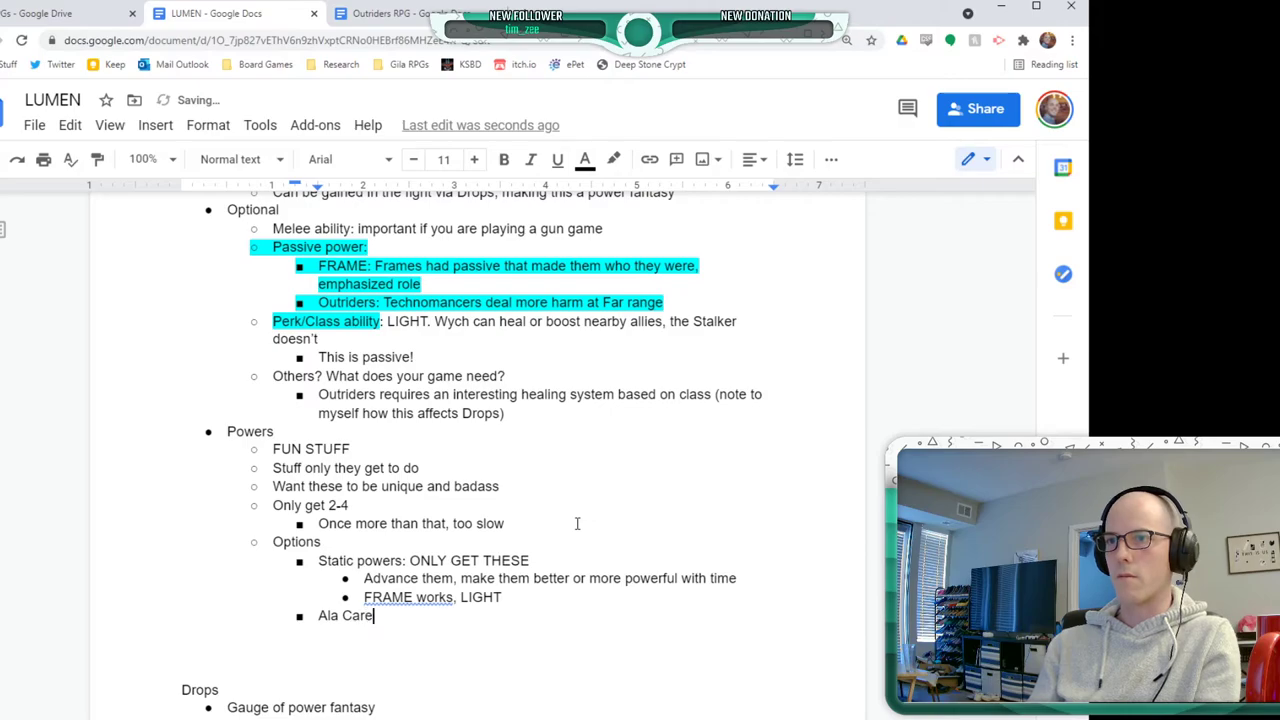
key("BackSpace")
type("te")
key("Return")
key("Tab")
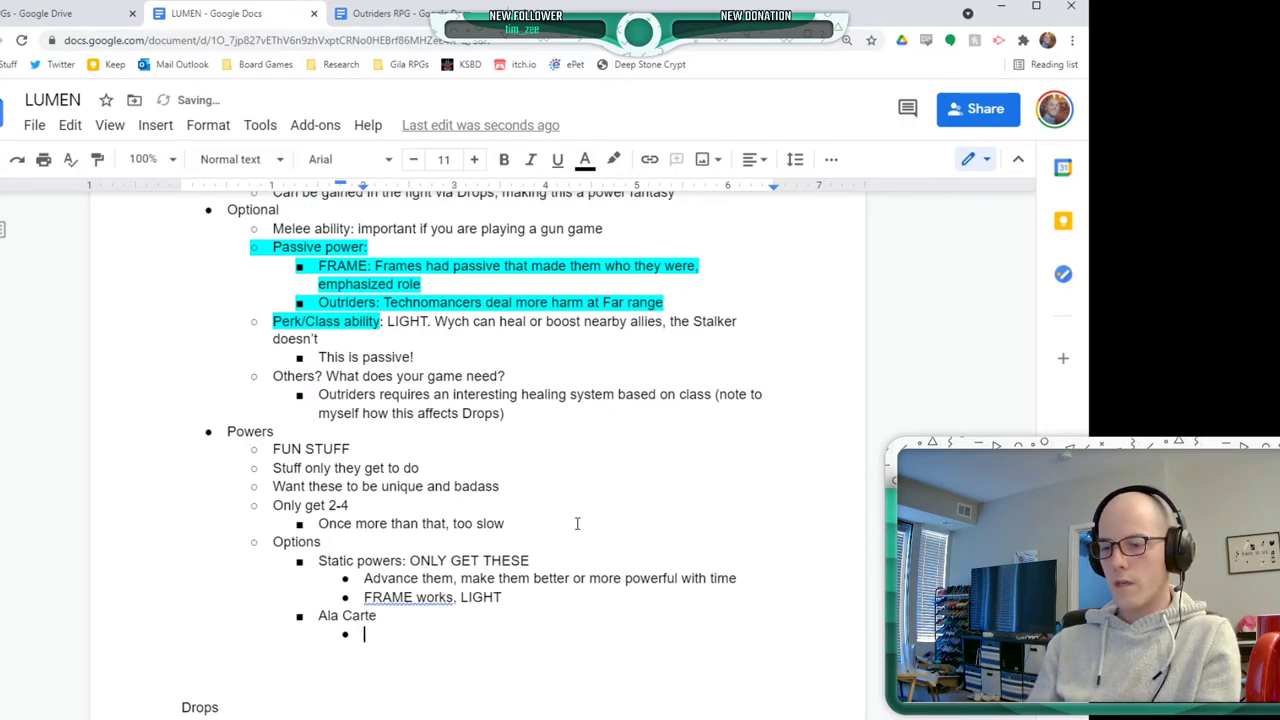
- Note under Ala Carte: choose 3 powers from a list, but no more than 3 equipped
type("Choose 3 powers")
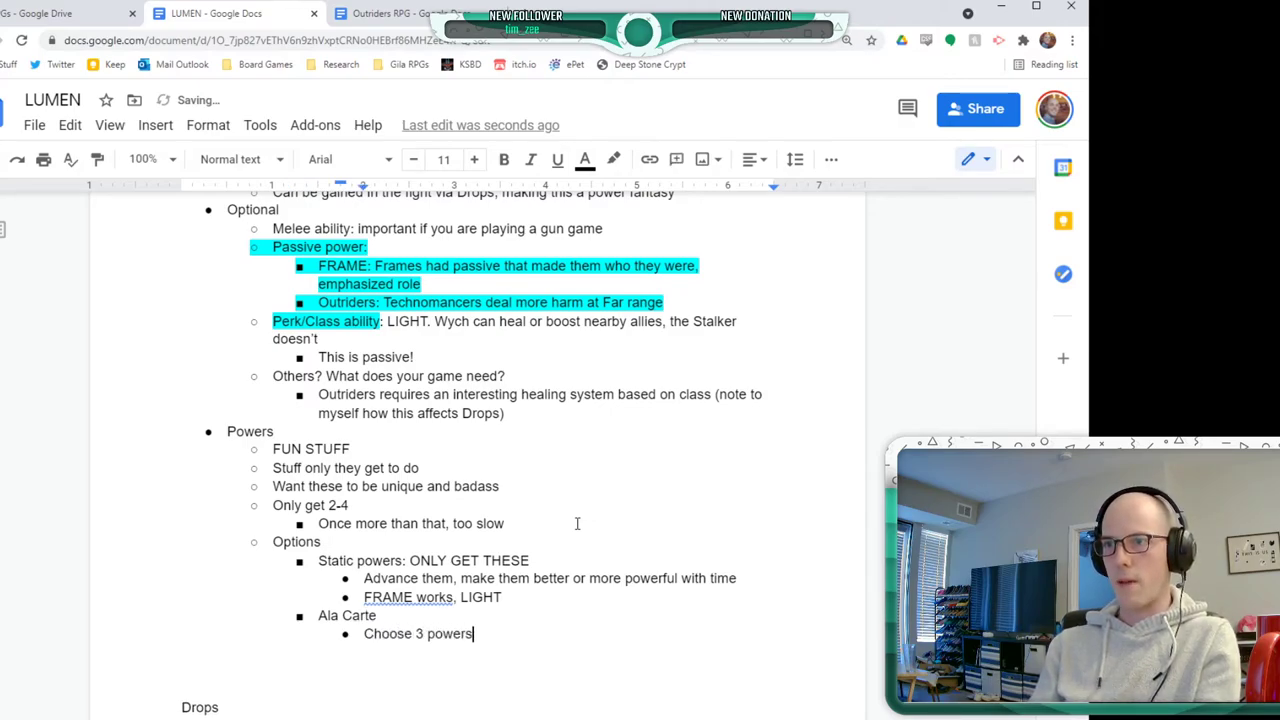
type(" from a list")
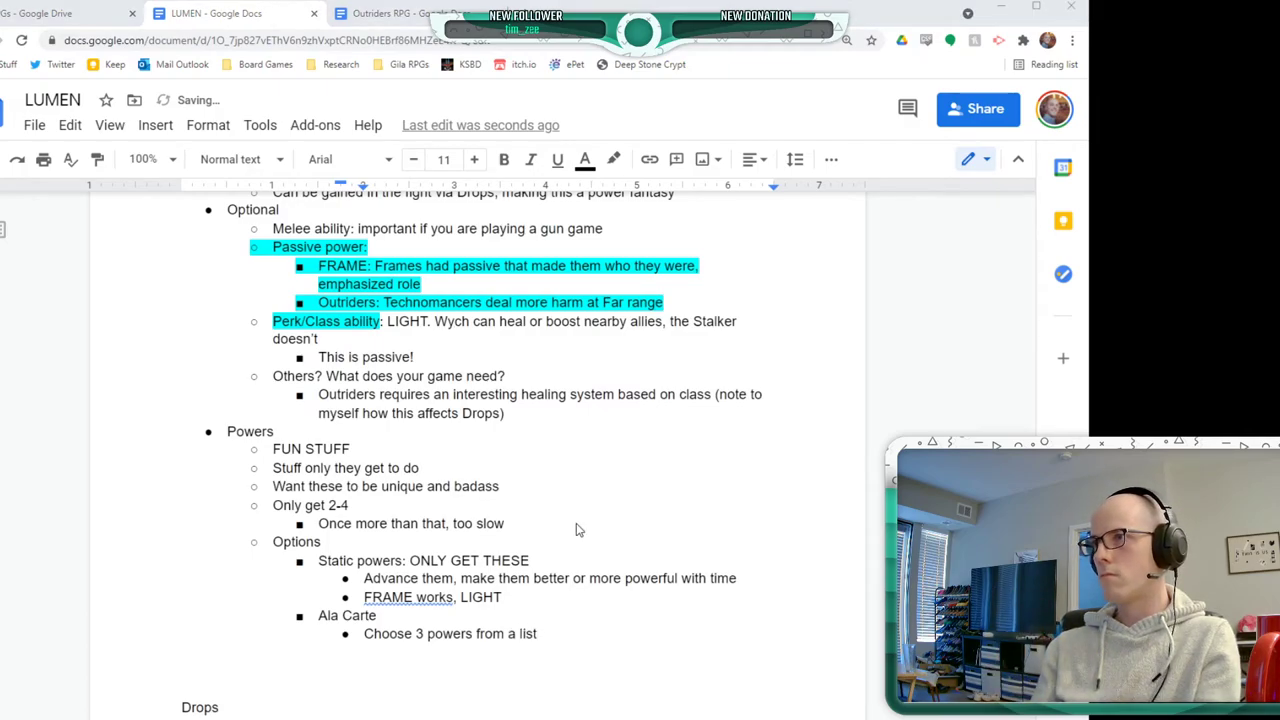
type(", but h")
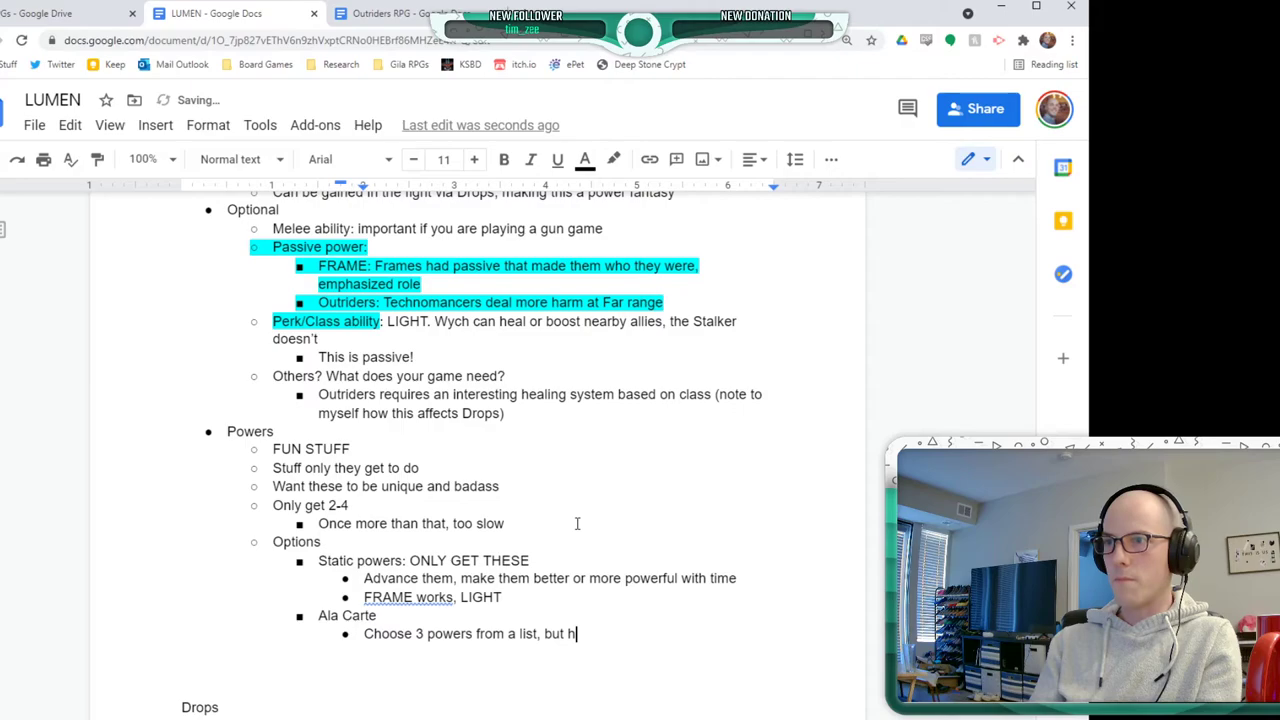
key("BackSpace")
type("you")
type("hav")
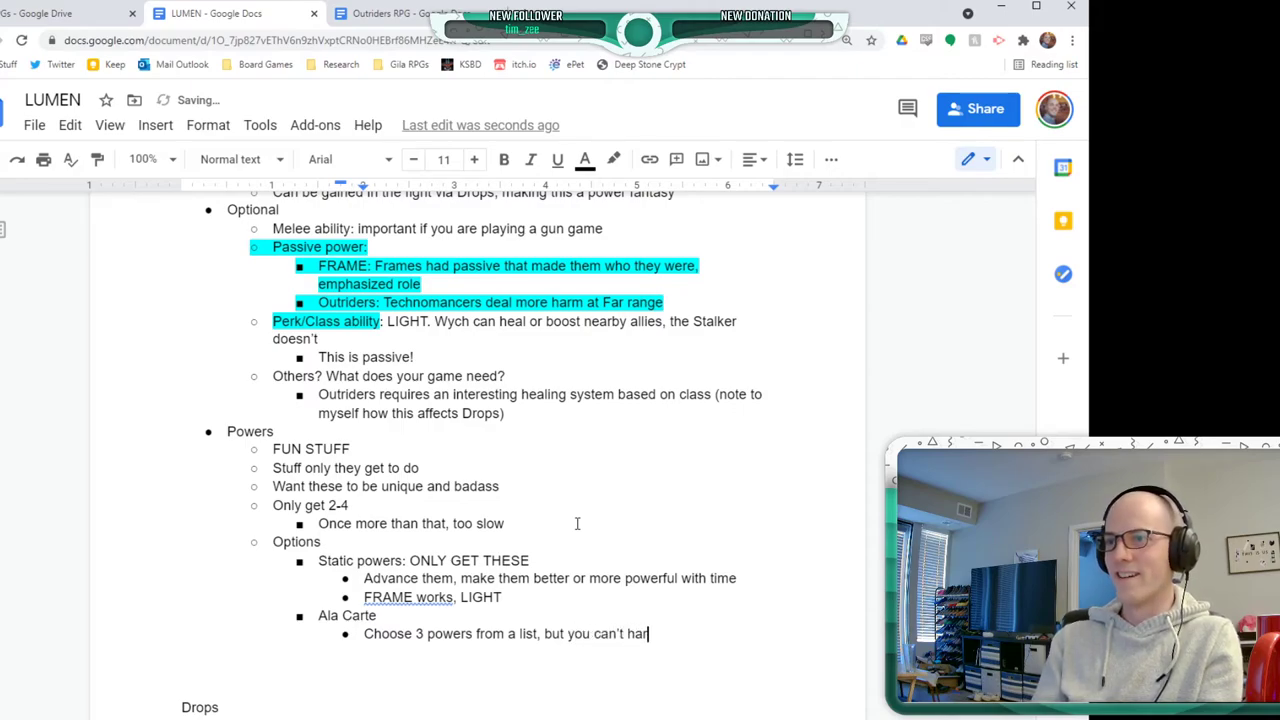
key("BackSpace")
key("BackSpace")
type("v")
key("BackSpace")
type("ave more than 4")
key("BackSpace")
type("3 equi")
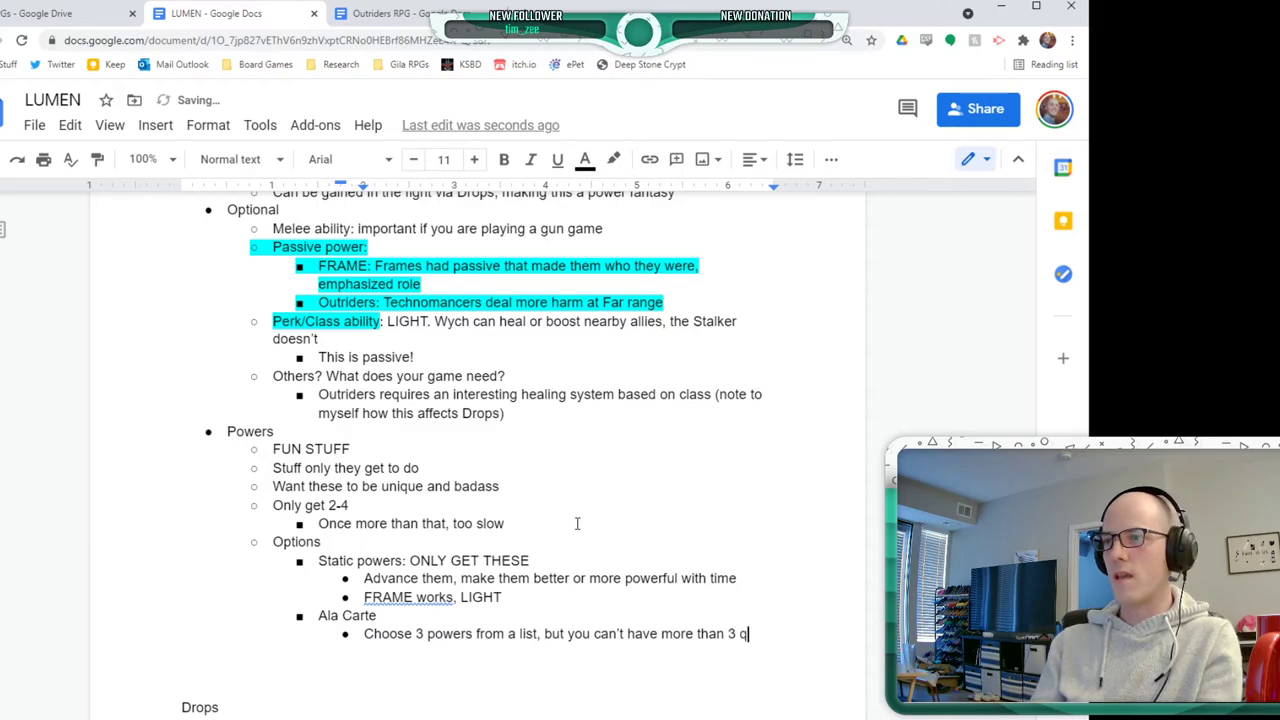
type("pped")
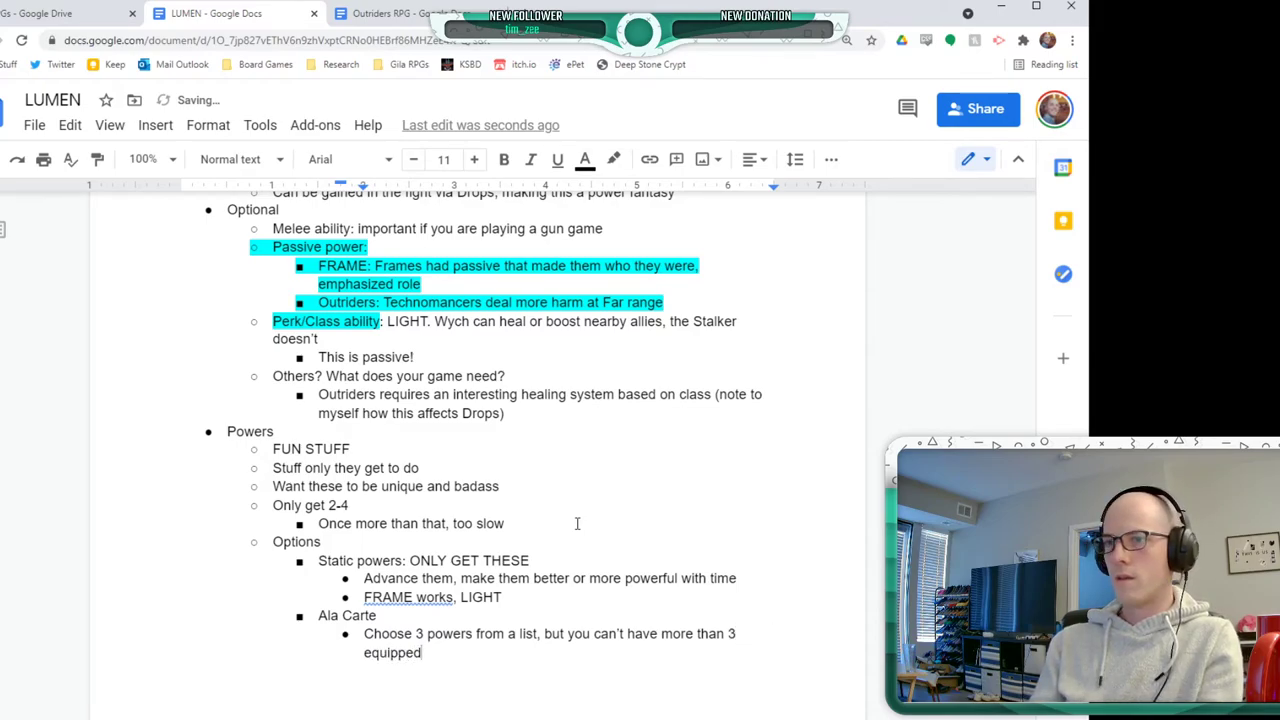
- Append '(3 is arbitrary here)' to the equipped note and start a new bullet
key("Return")
key("Return")
key("BackSpace")
key("BackSpace")
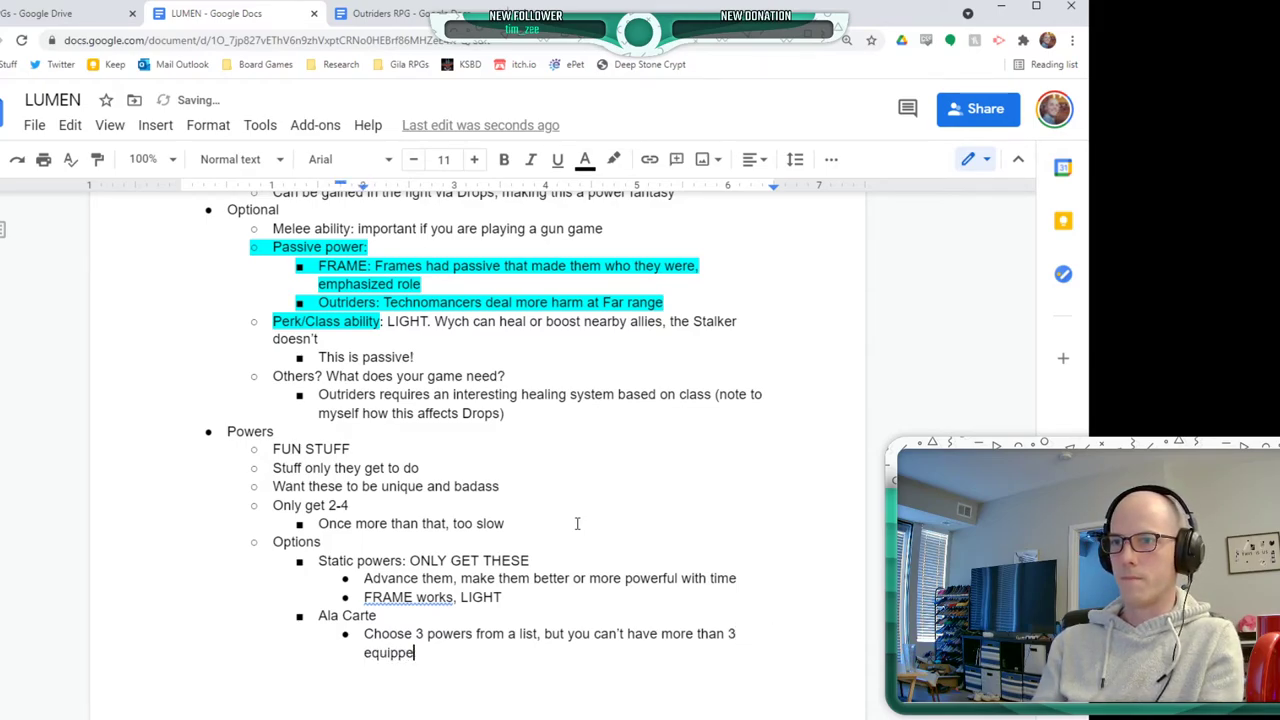
type("d (3 is ar")
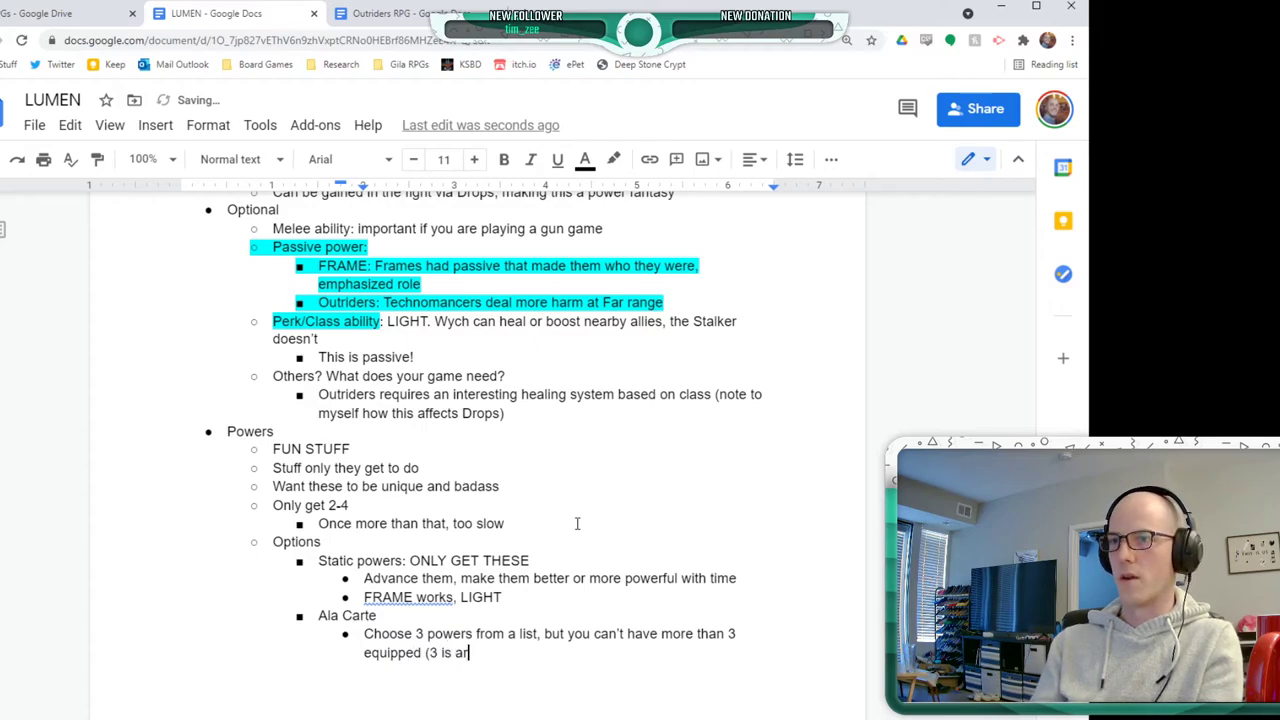
type("bitr")
key("BackSpace")
key("BackSpace")
key("BackSpace")
key("BackSpace")
type("bitt")
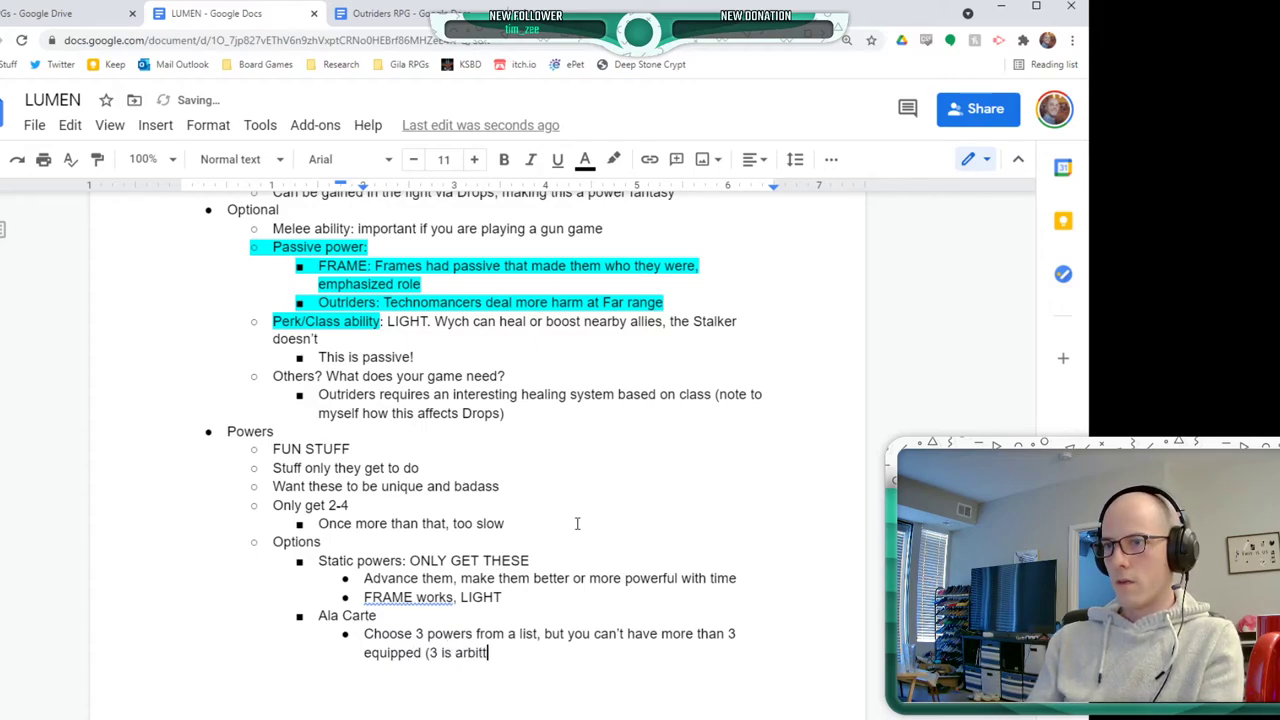
key("BackSpace")
type("rary here)")
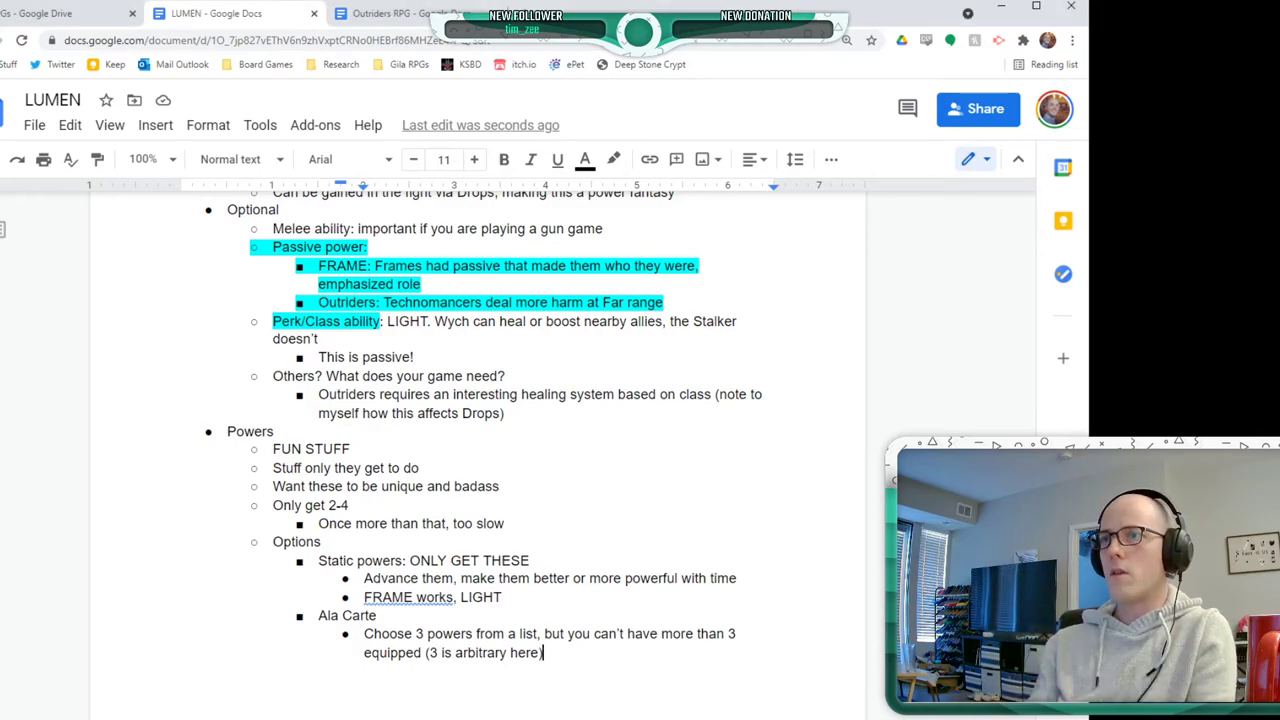
key("Return")
- Type the Ala Carte line 'Learn more through advancement, limited to equipped'
type("Learn more through advancement, limited to equipped")
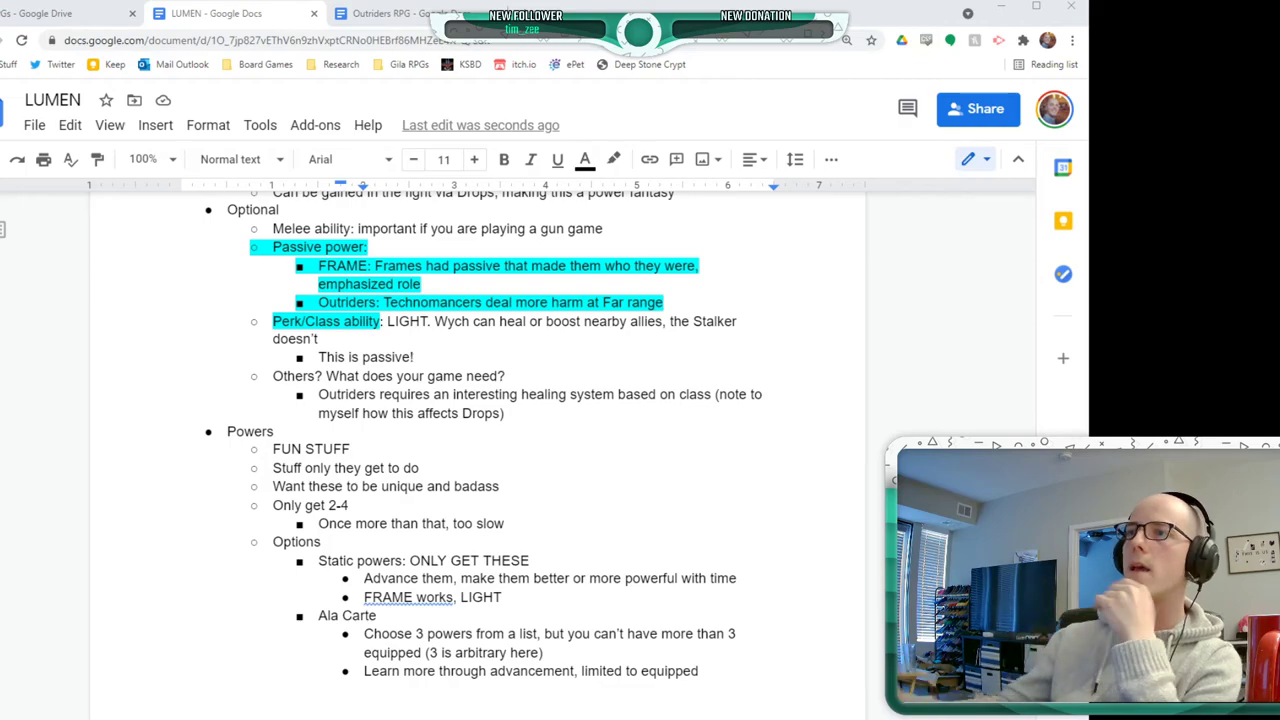
- Scroll back up to the What We Need list and the Classes heading
scroll(60, 482, "down", 1)
scroll(77, 477, "down", 3)
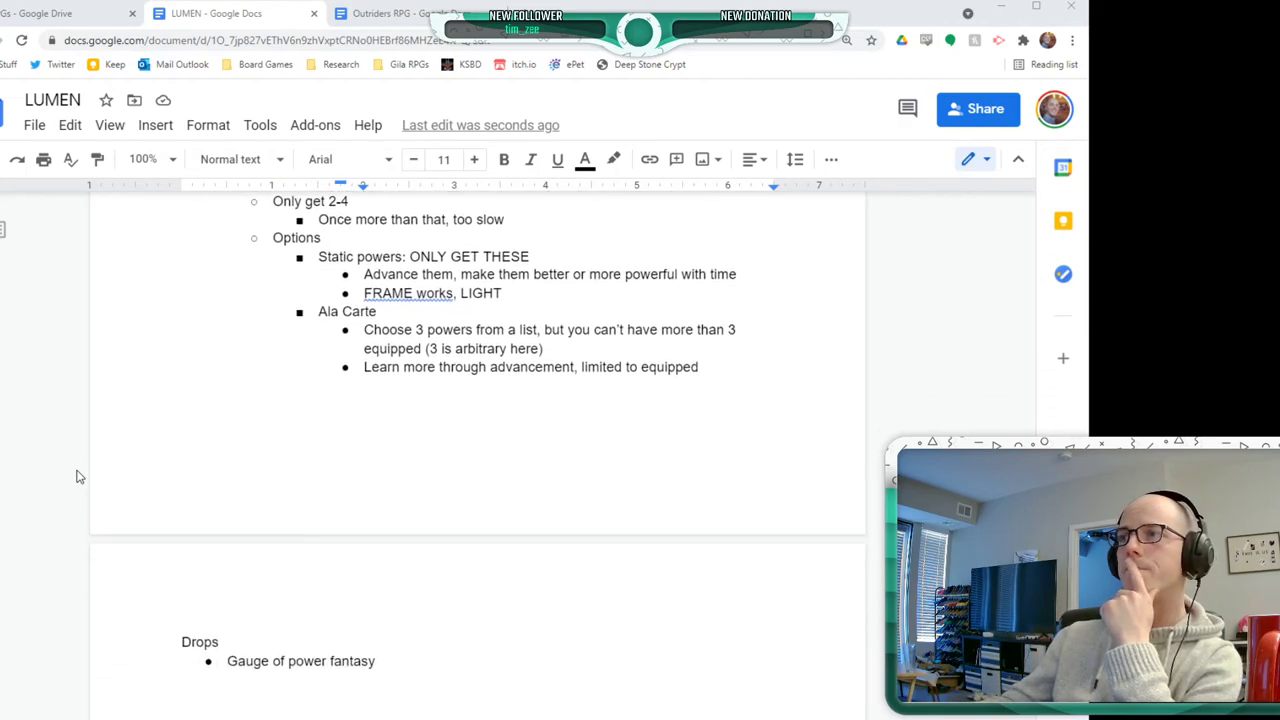
scroll(78, 477, "up", 2)
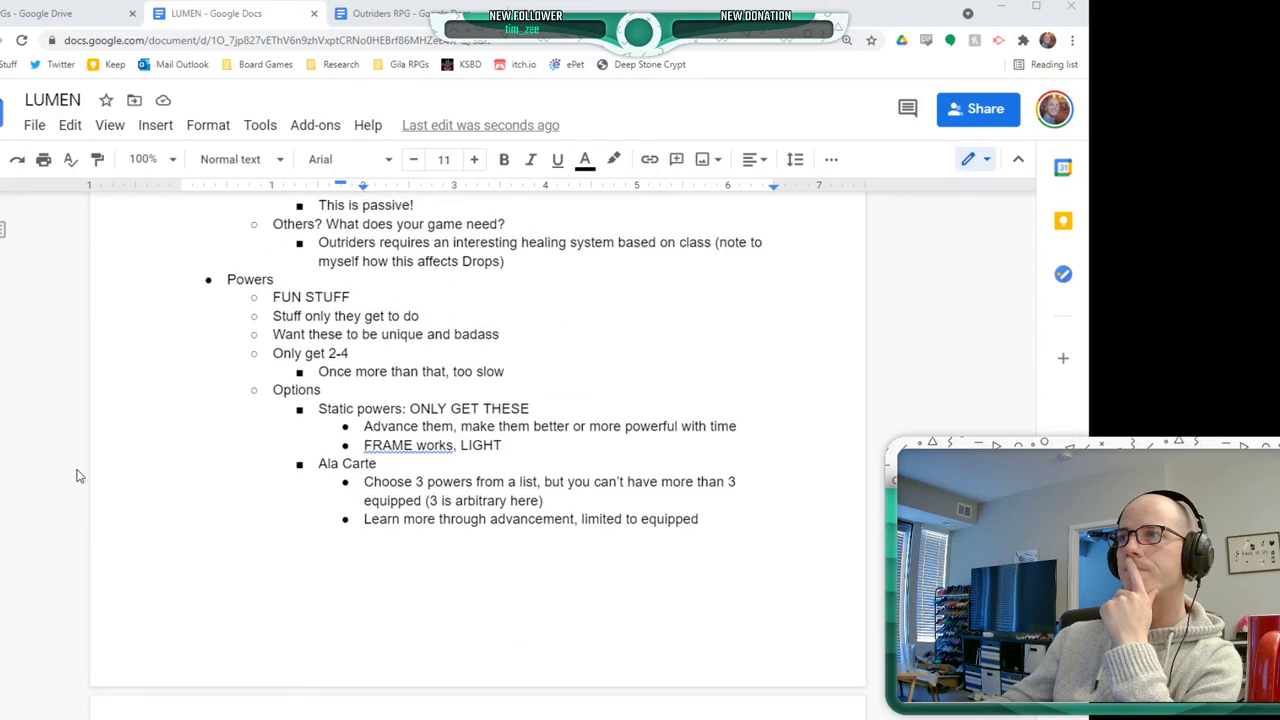
scroll(79, 477, "up", 10)
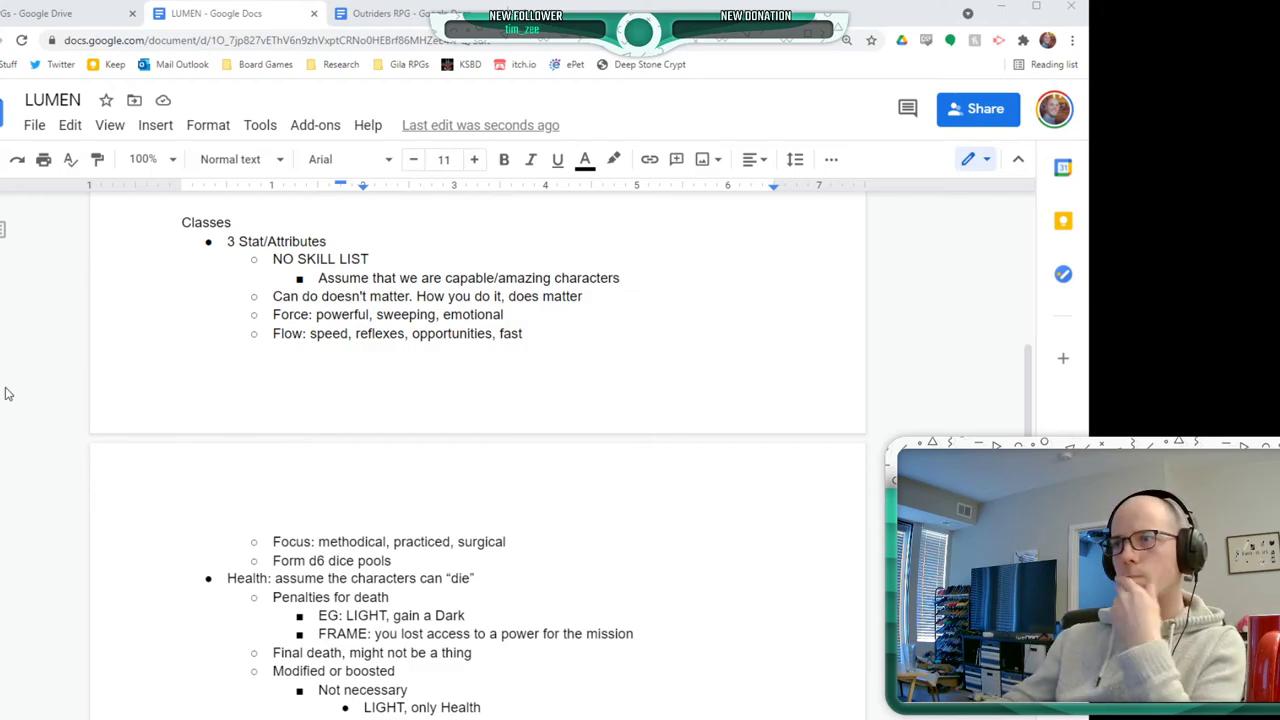
scroll(97, 375, "up", 1)
scroll(97, 375, "up", 3)
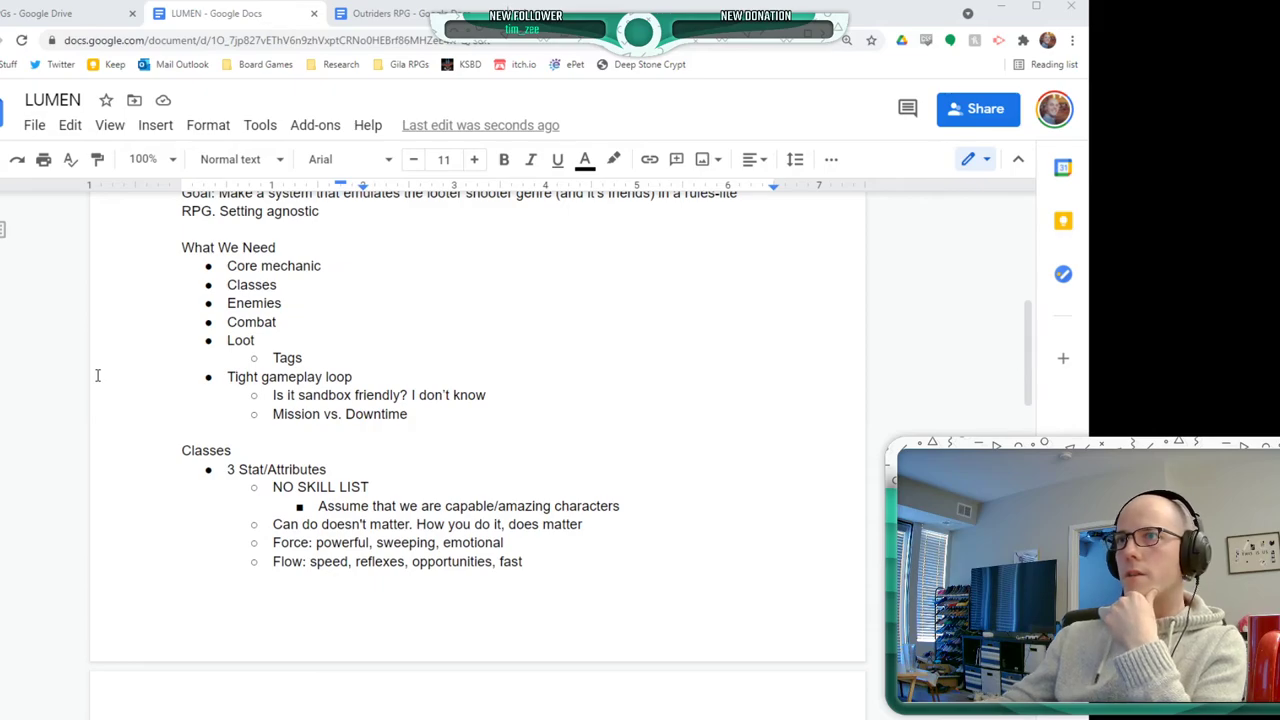
scroll(97, 375, "up", 2)
scroll(97, 375, "down", 1)
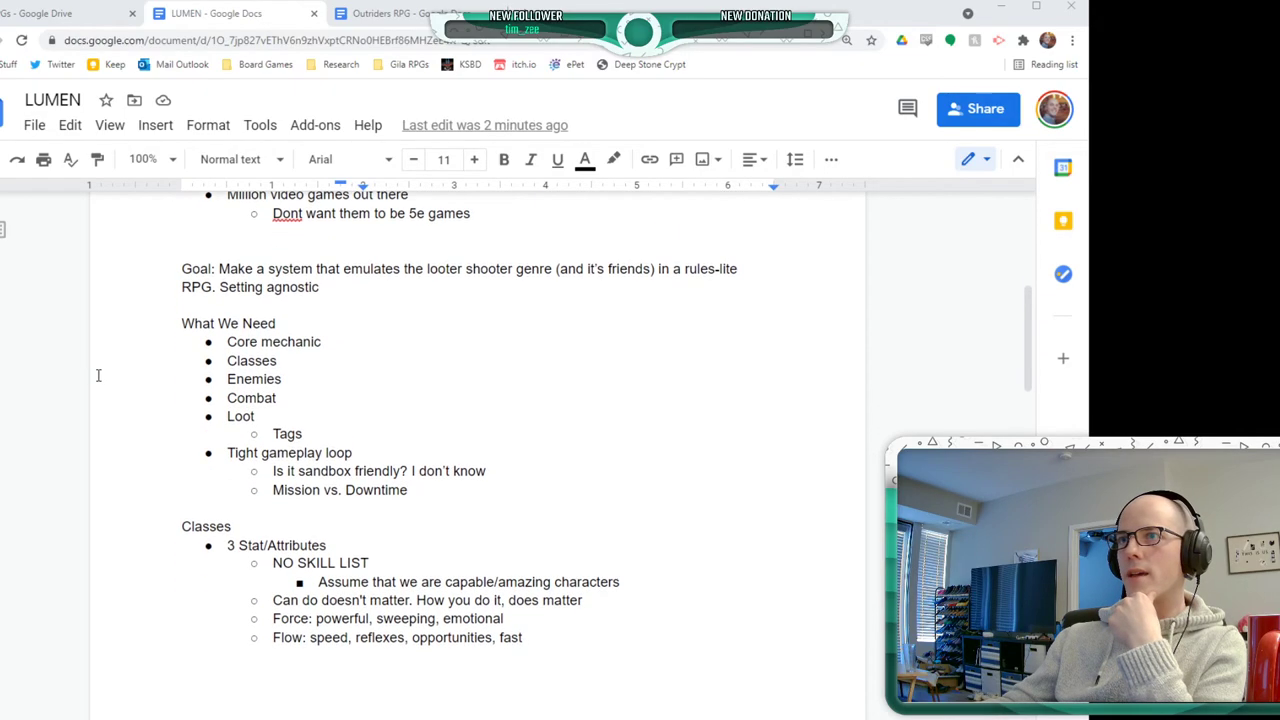
scroll(246, 393, "up", 2)
scroll(246, 393, "down", 2)
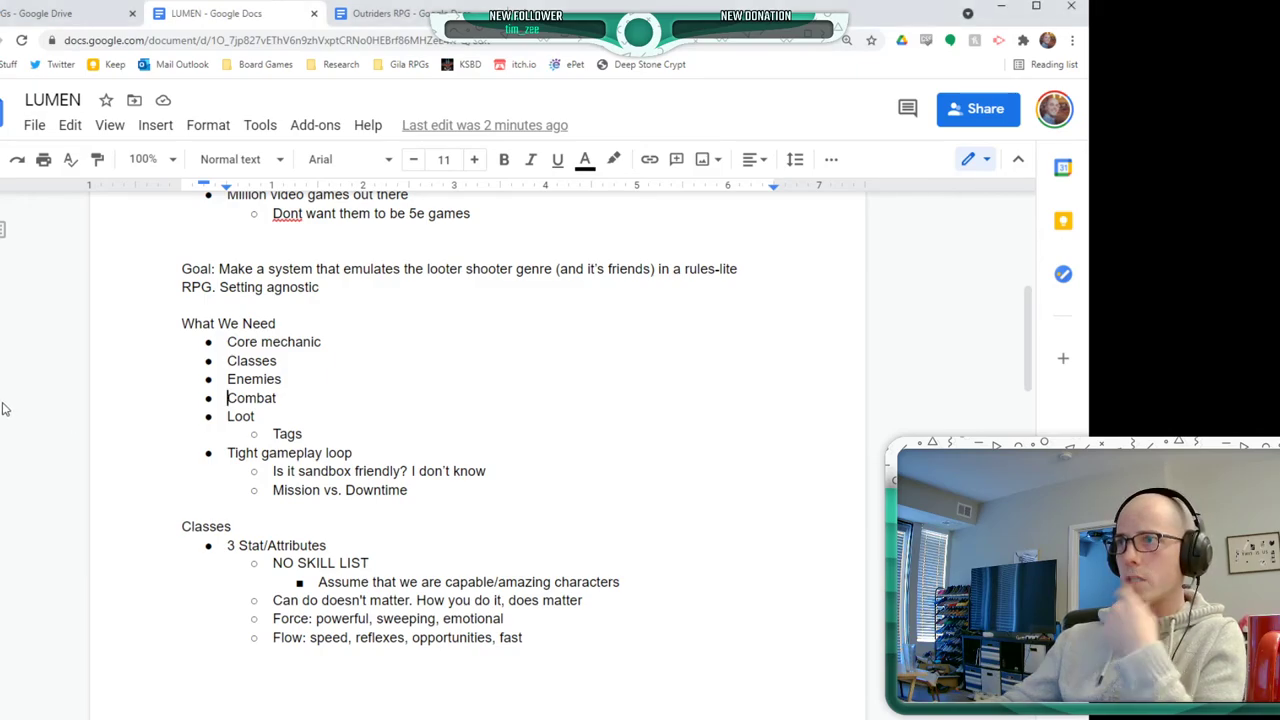
- Insert a 'Core Mechanic' heading on a new line above Classes
left_click(217, 497)
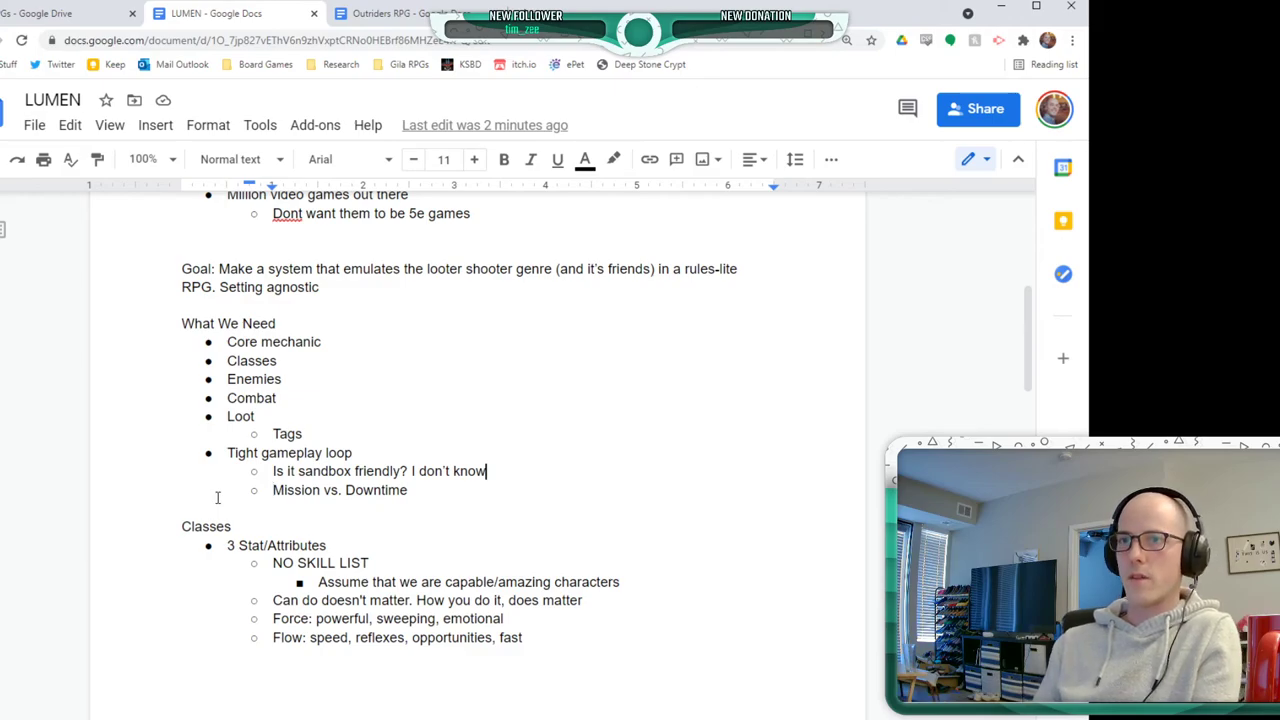
left_click(172, 527)
key("Return")
- Add bullets 'Dice pool system' and 'Roll pool equal to Attribute score, keep highest'
key("Return")
key("Up")
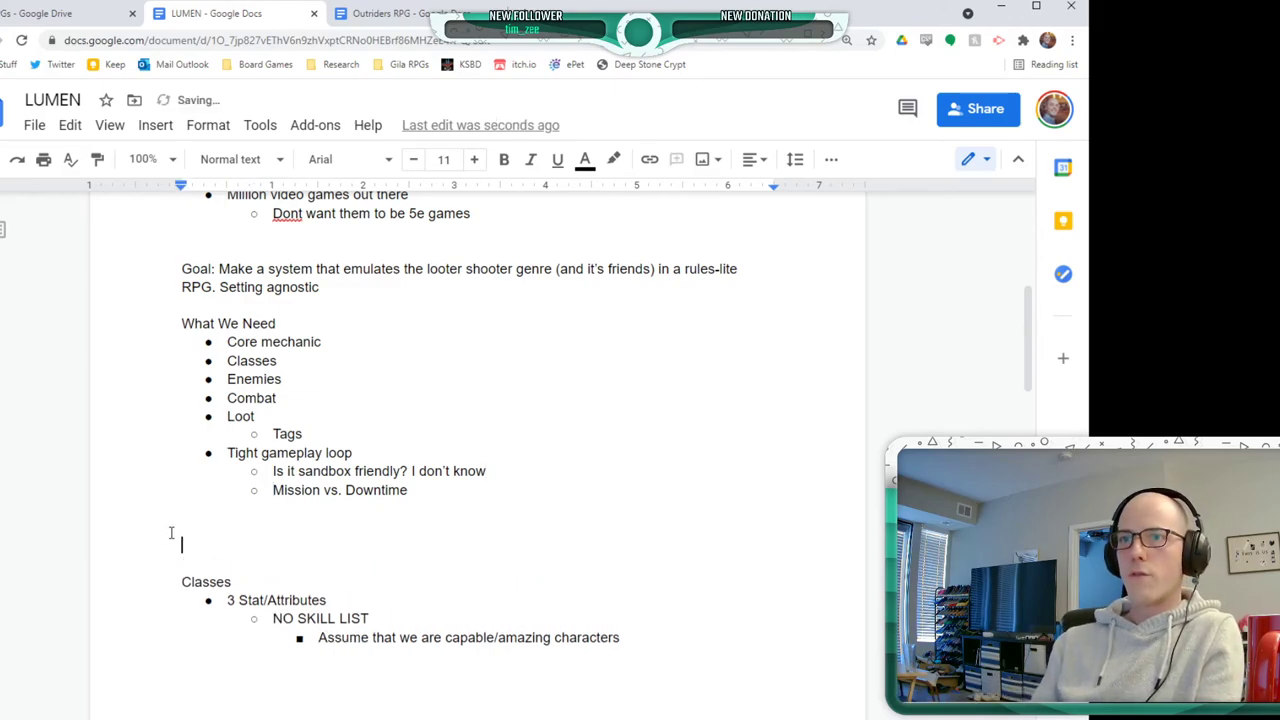
type("Core Mechanic")
key("Return")
key("ctrl+shift+8")
type("Dice pool system")
key("Return")
type("Roll pool equal to Attribute score, keep h")
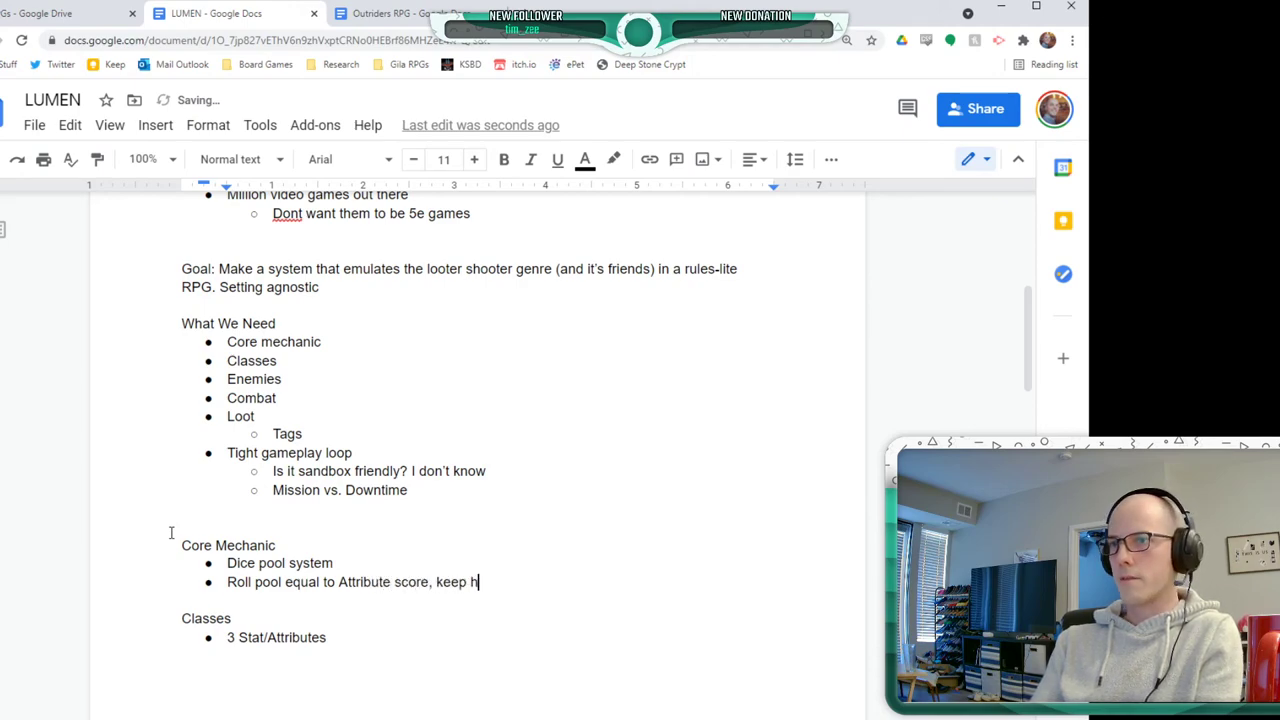
type("ighest")
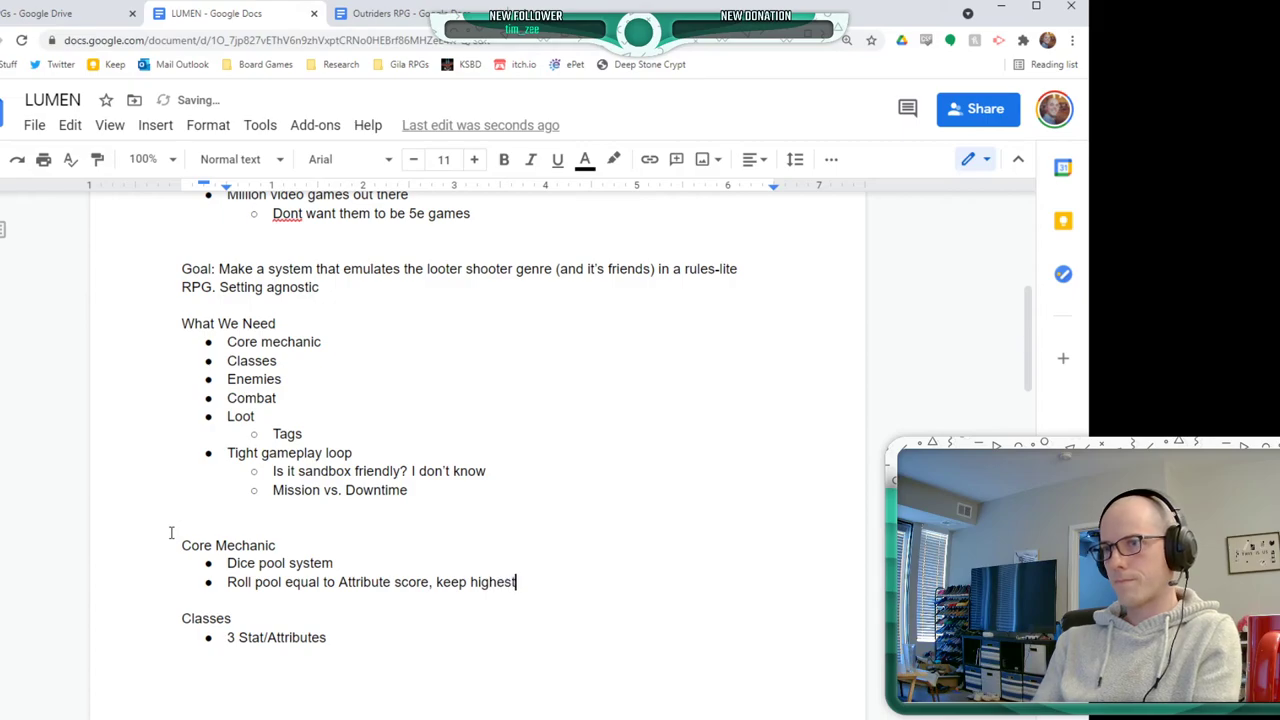
- List nested roll results: 1-2 Fail, 3-4 Success with complication, 5-6 Total success
key("Return")
key("Tab")
type("1-2 Far")
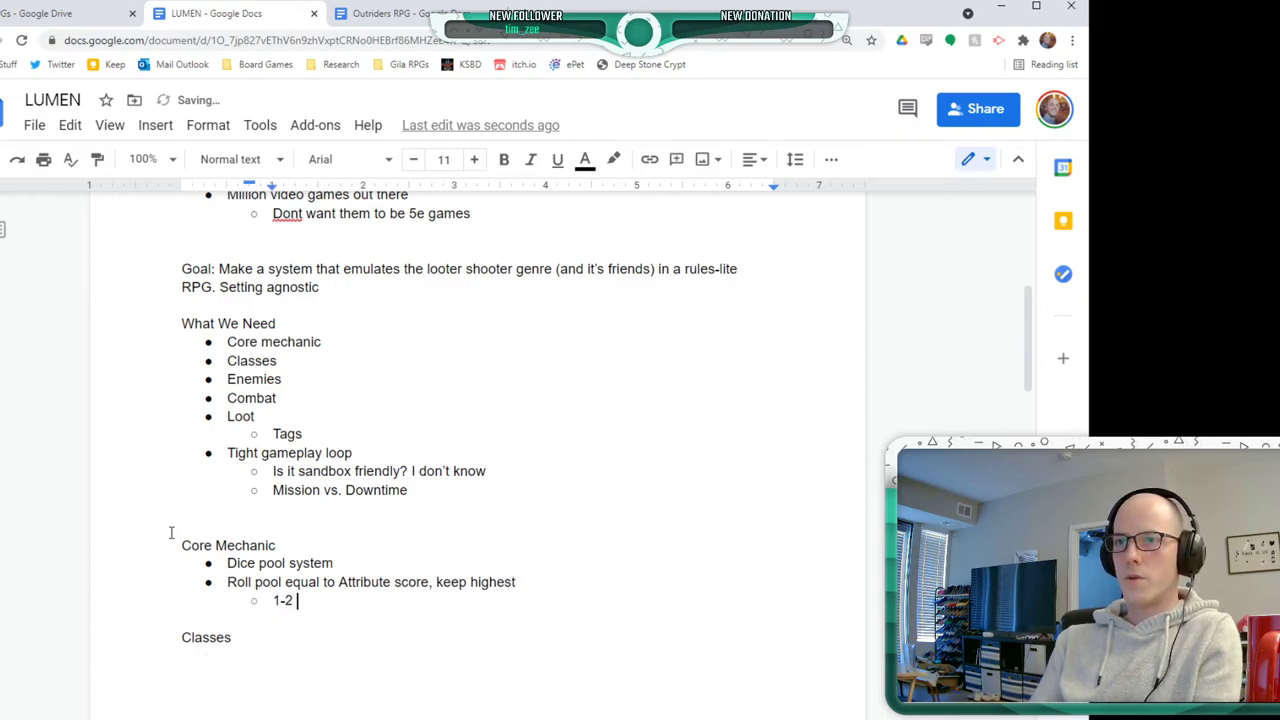
key("Return")
type("3")
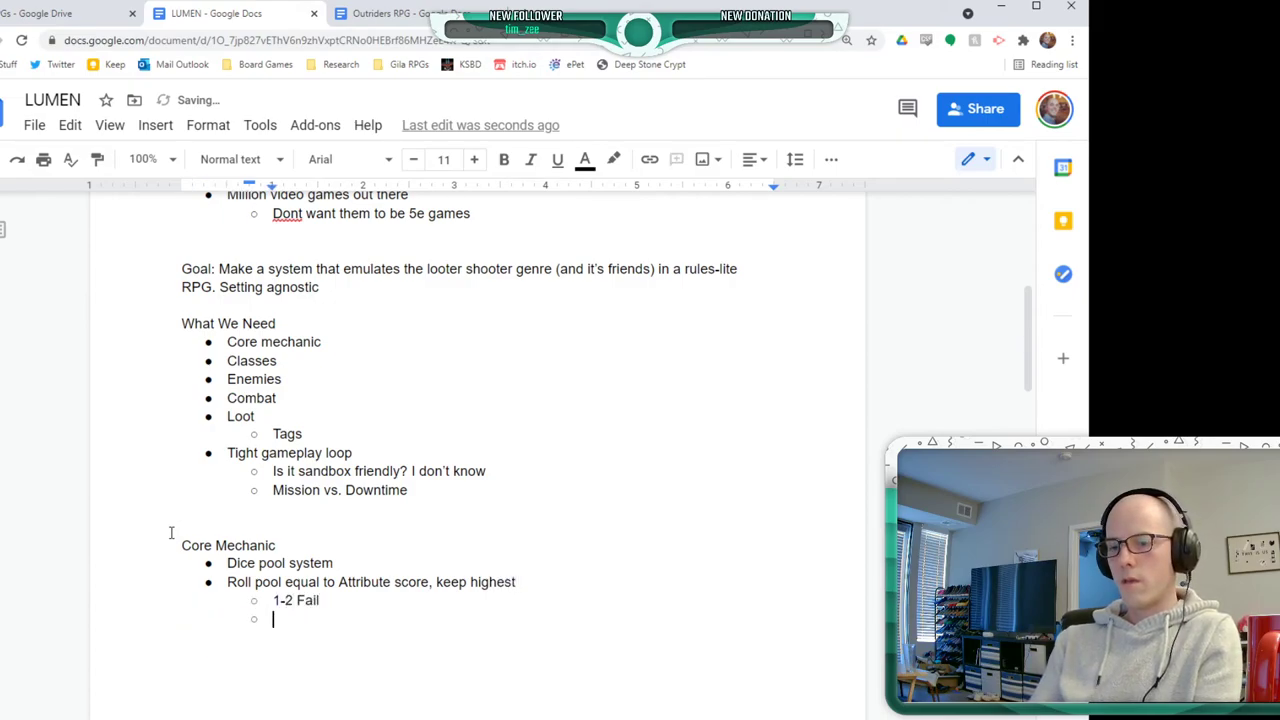
type("-4 Success ")
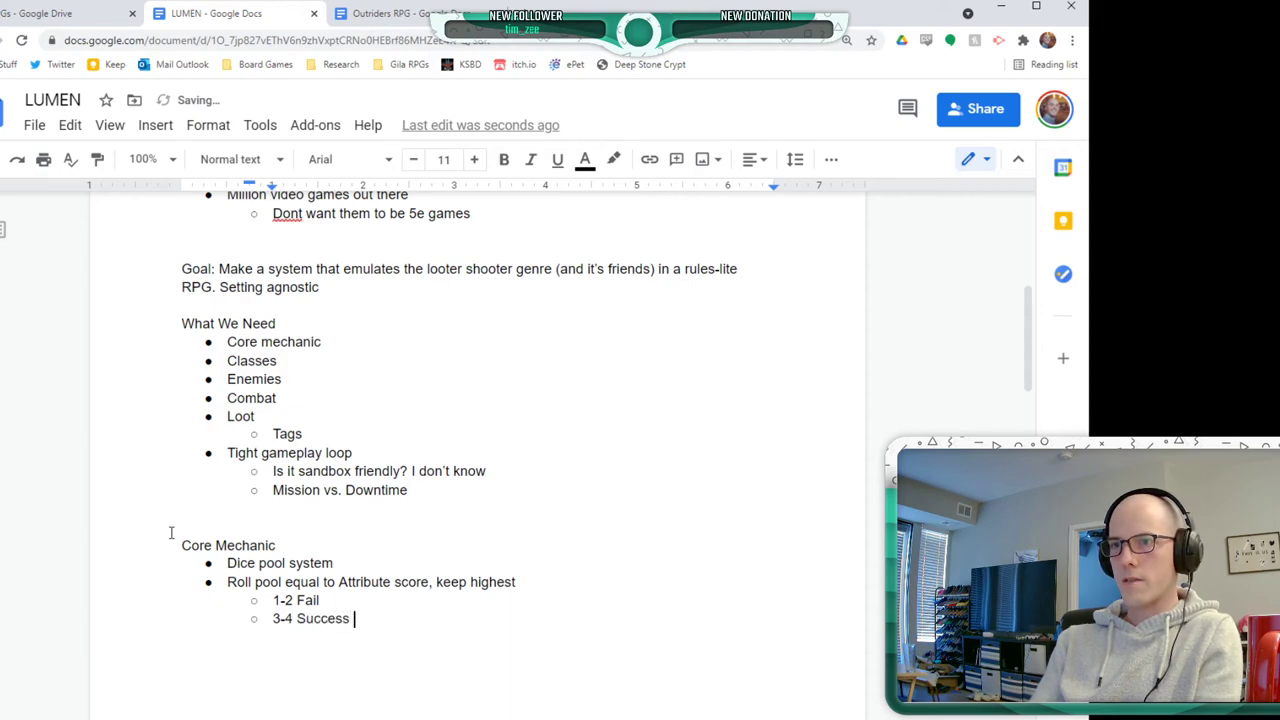
type("with complication")
key("Return")
type("5-6 Total success")
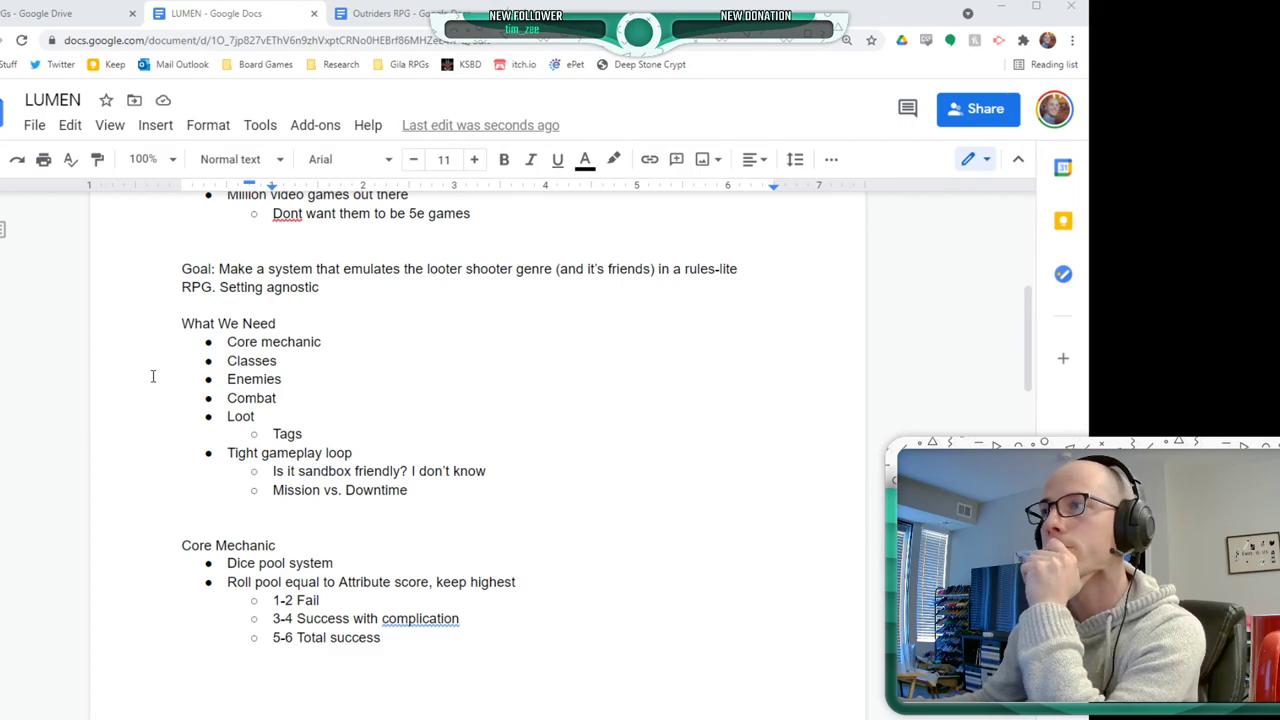
- Add a top-level 'Power go with this' bullet above Classes
scroll(167, 487, "down", 1)
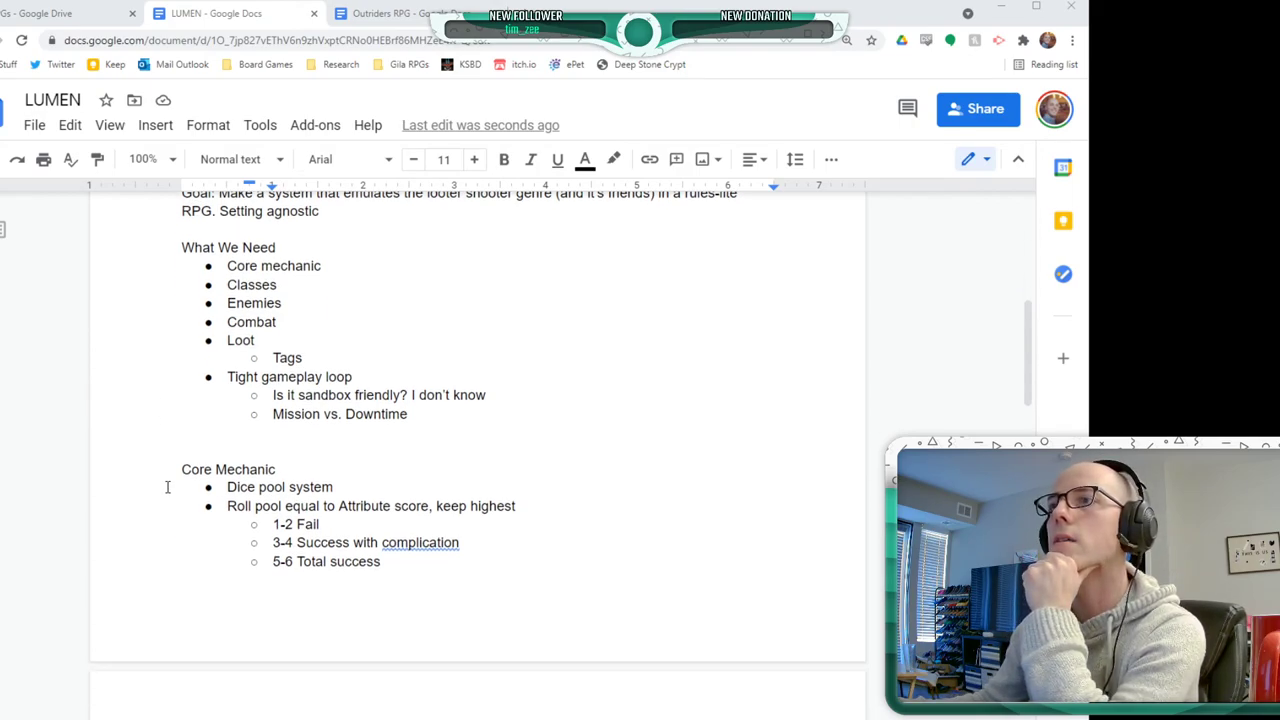
scroll(167, 487, "down", 3)
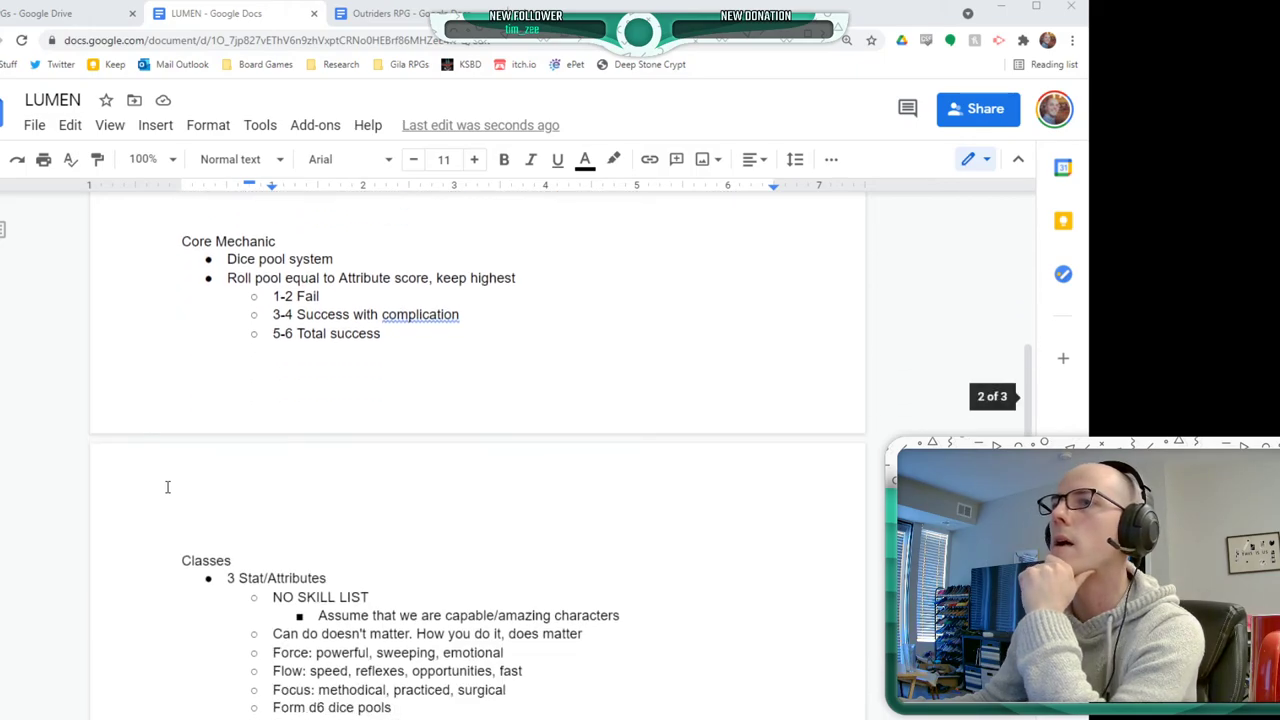
left_click(491, 347)
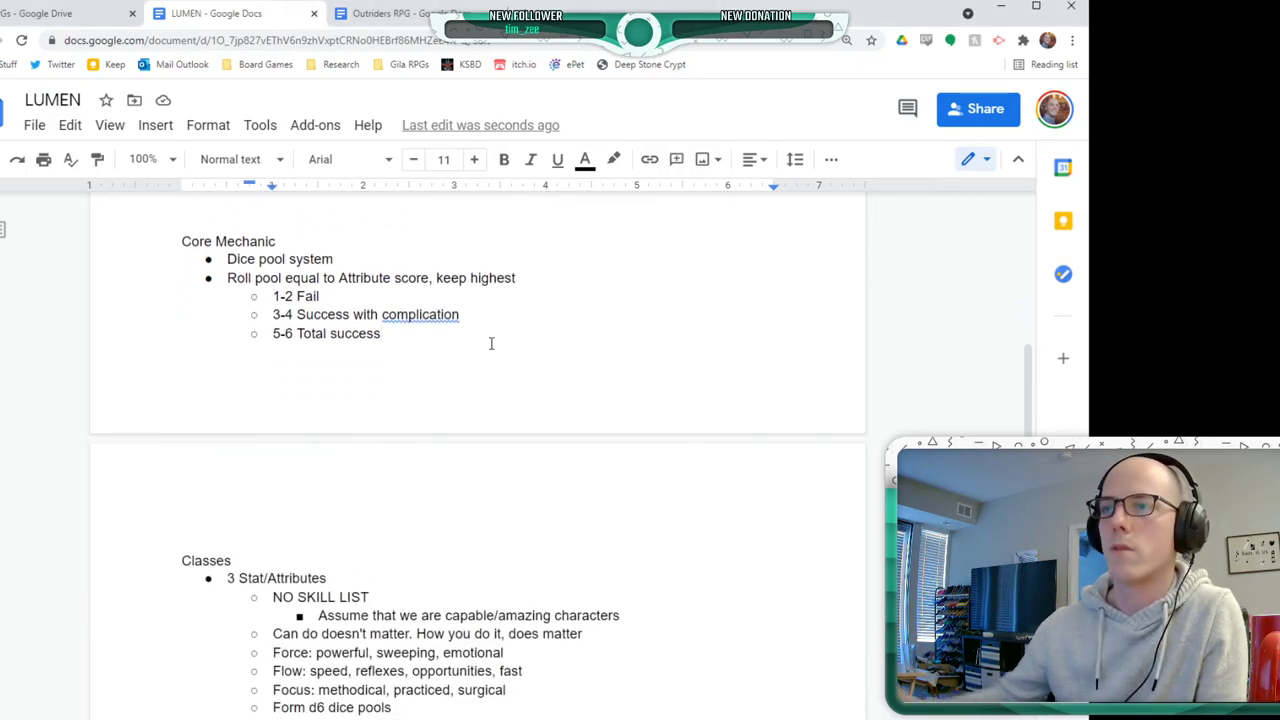
key("Return")
key("shift+Tab")
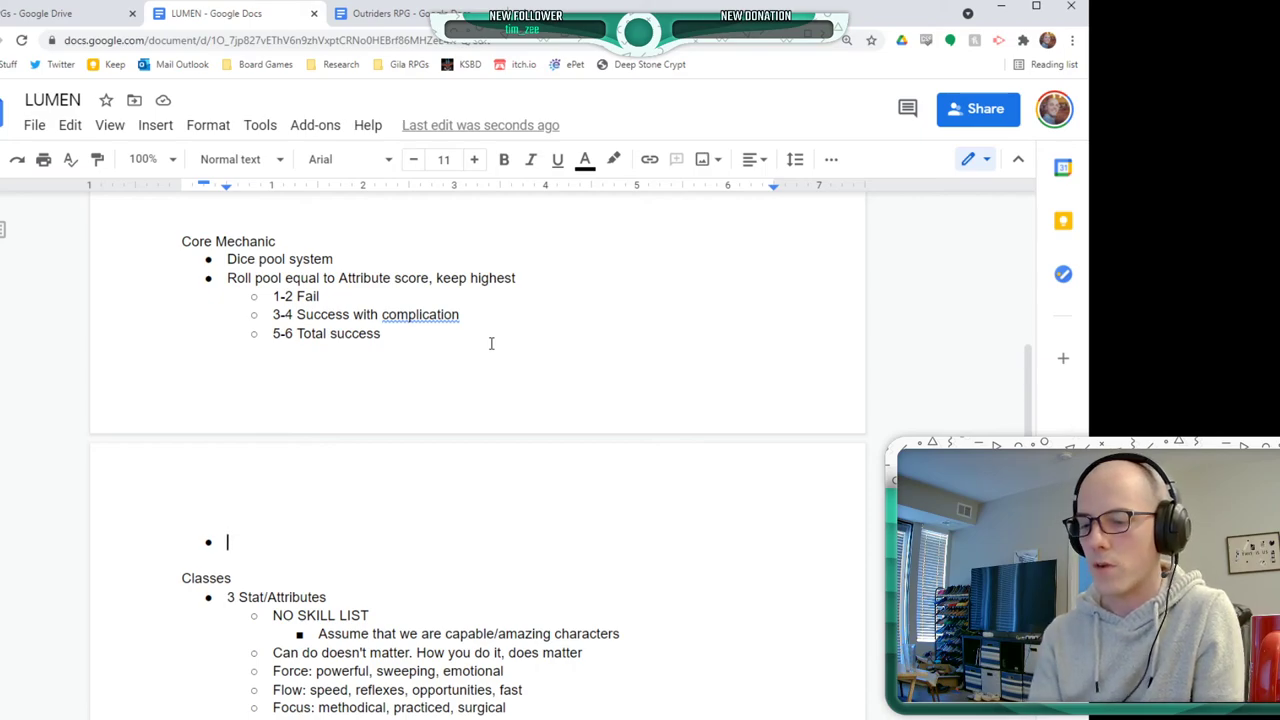
type("Power c")
key("BackSpace")
type("go with this")
- Nest the note 'Powers don't need rolls, they are badass plus they cost already' beneath it
key("Return")
key("Tab")
type("Powers don't need rolls")
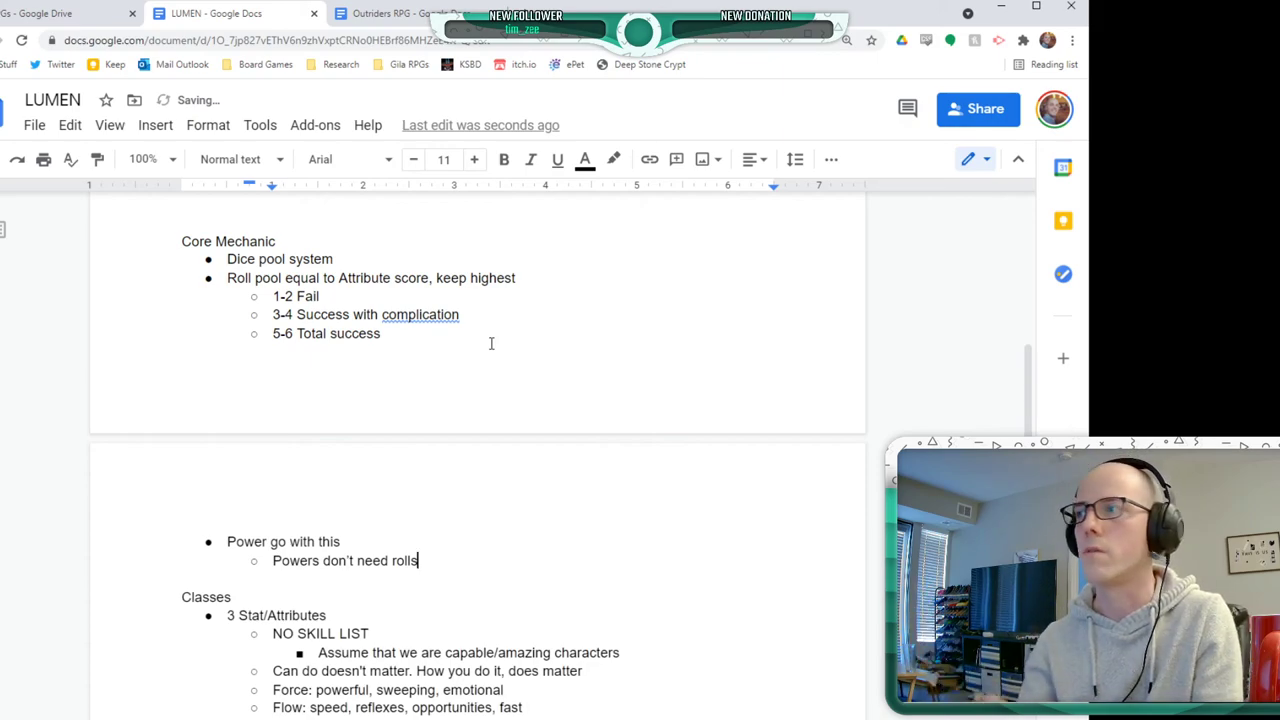
type(", they are badass plus they cost already")
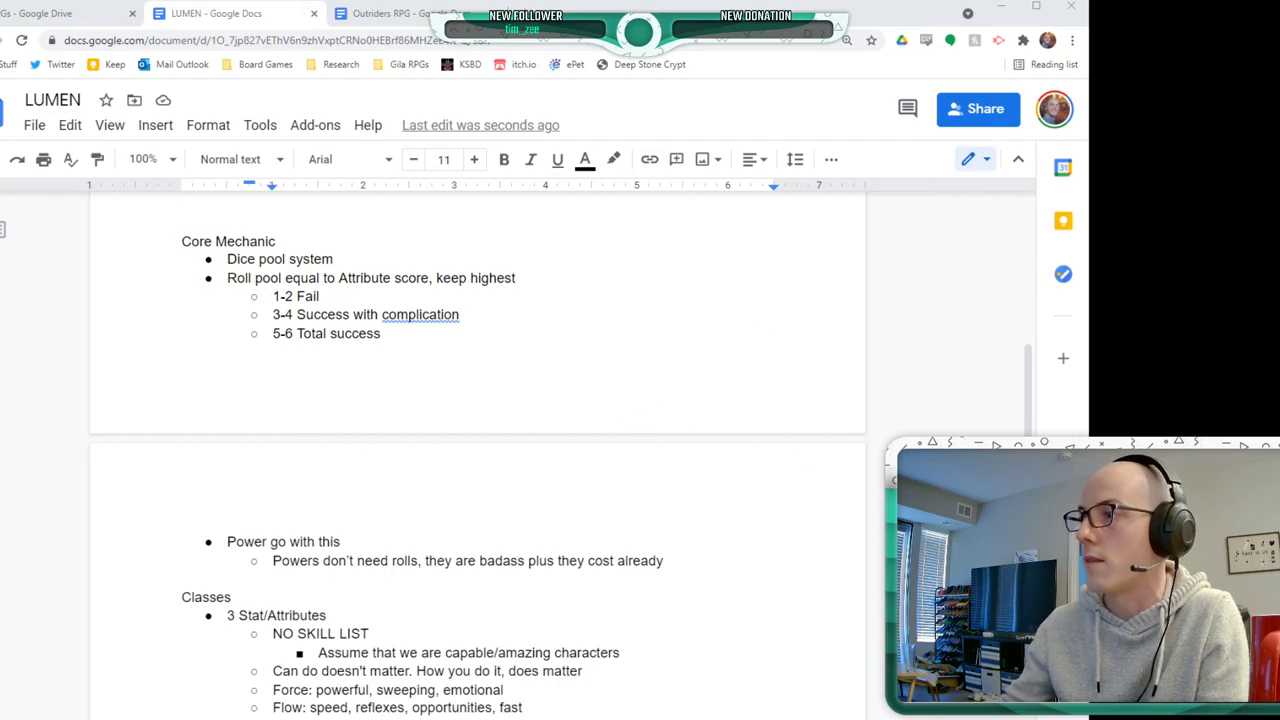
scroll(57, 372, "down", 1)
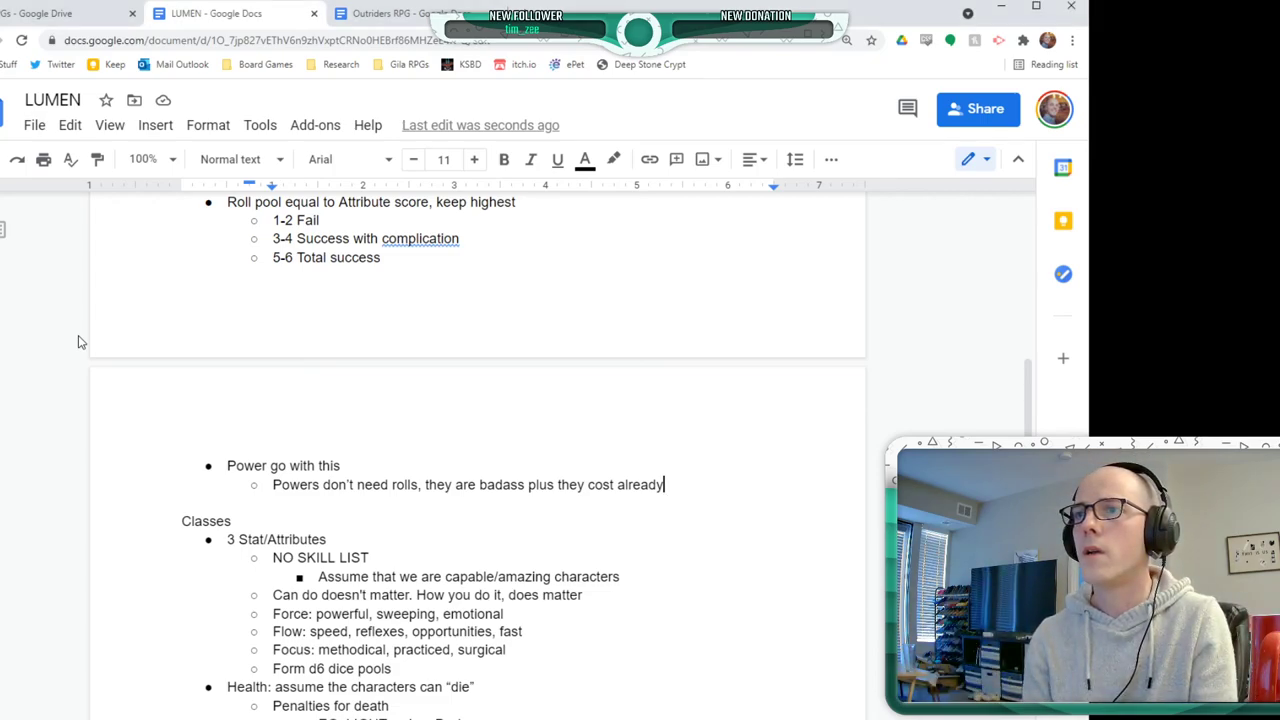
- Prefix the Power bullet with 'How do' and add a sub-bullet after the rolls note
left_click(228, 468)
type("Ho")
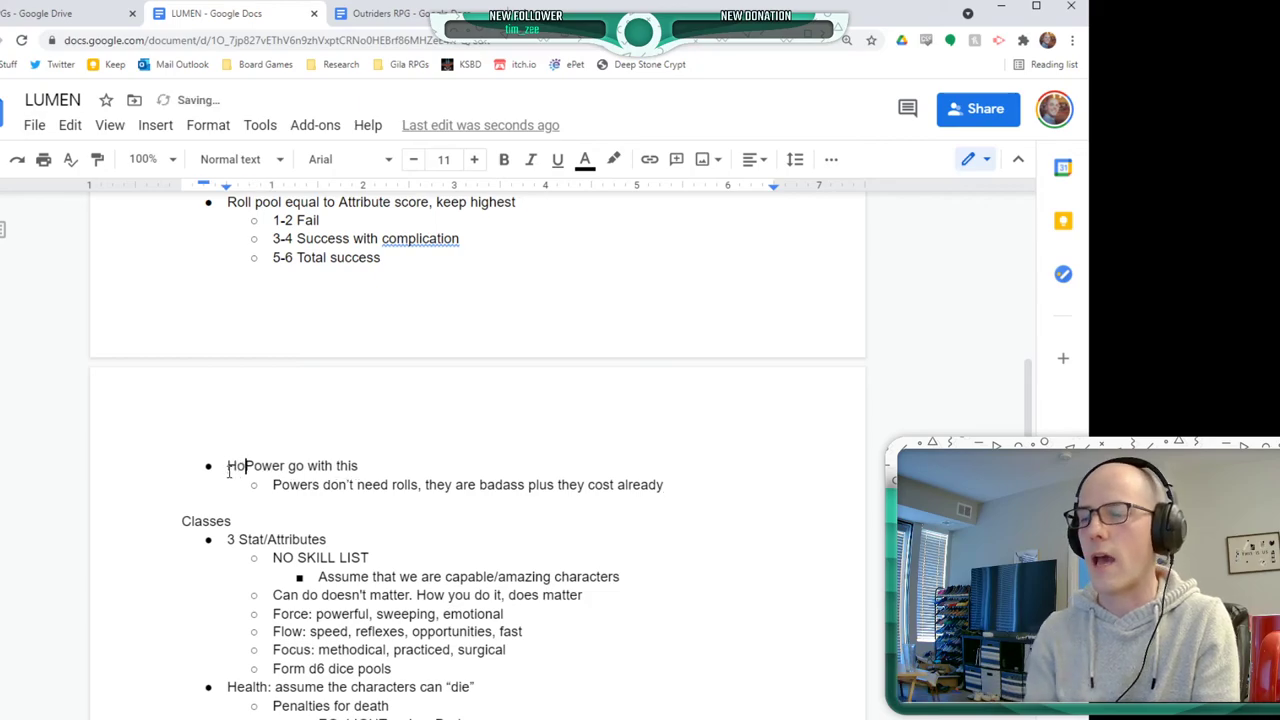
type("w do")
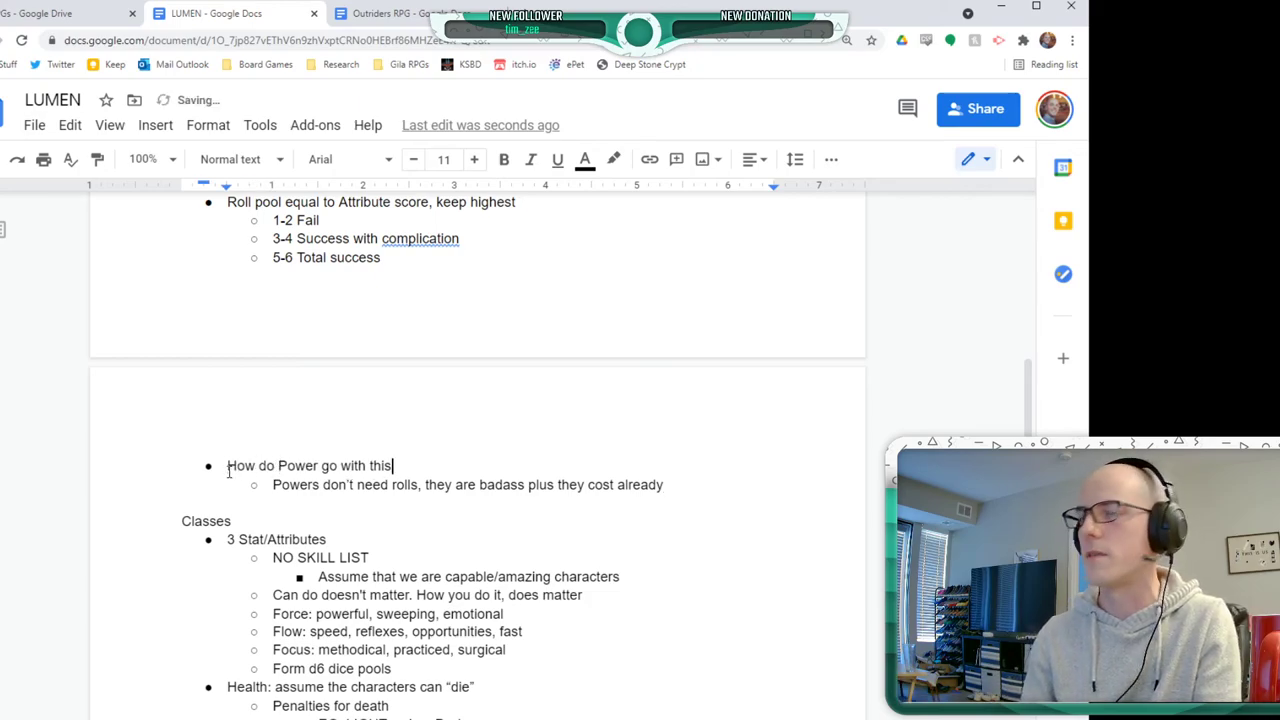
left_click(711, 483)
key("Return")
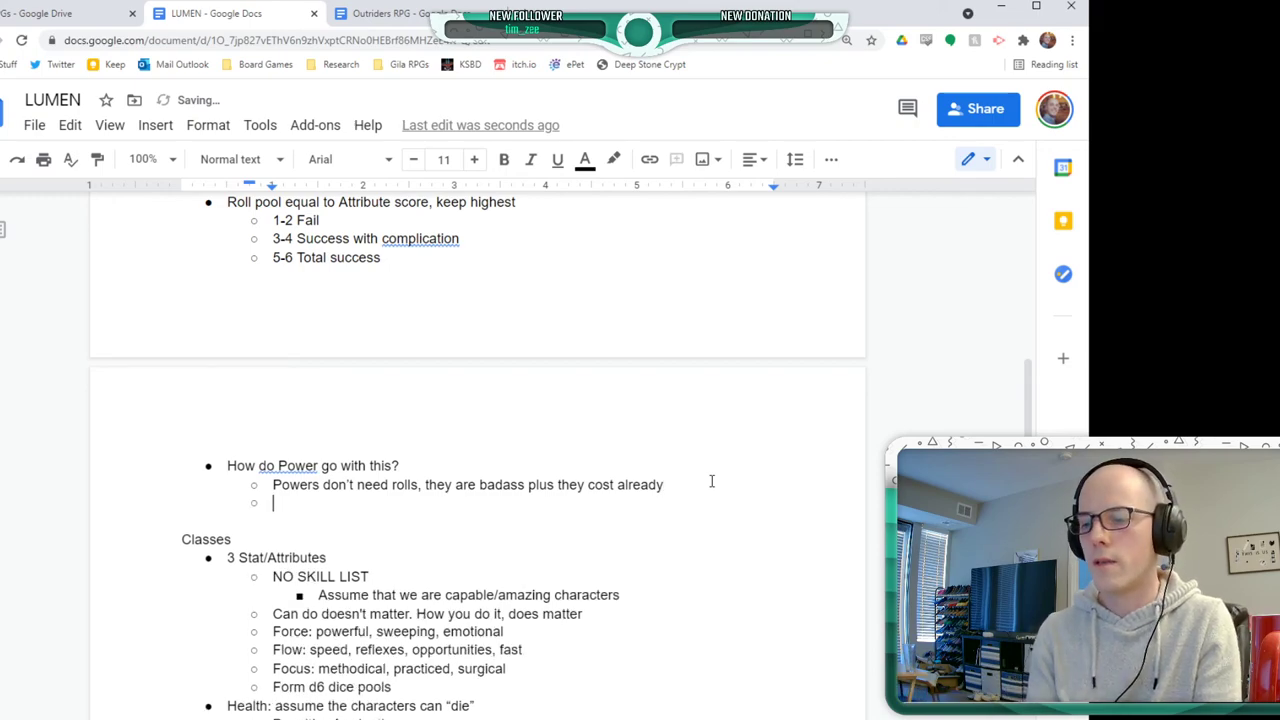
- Add the sub-point 'Think about limits in your game: 1 per turn, outside of combat'
type("Think about limits")
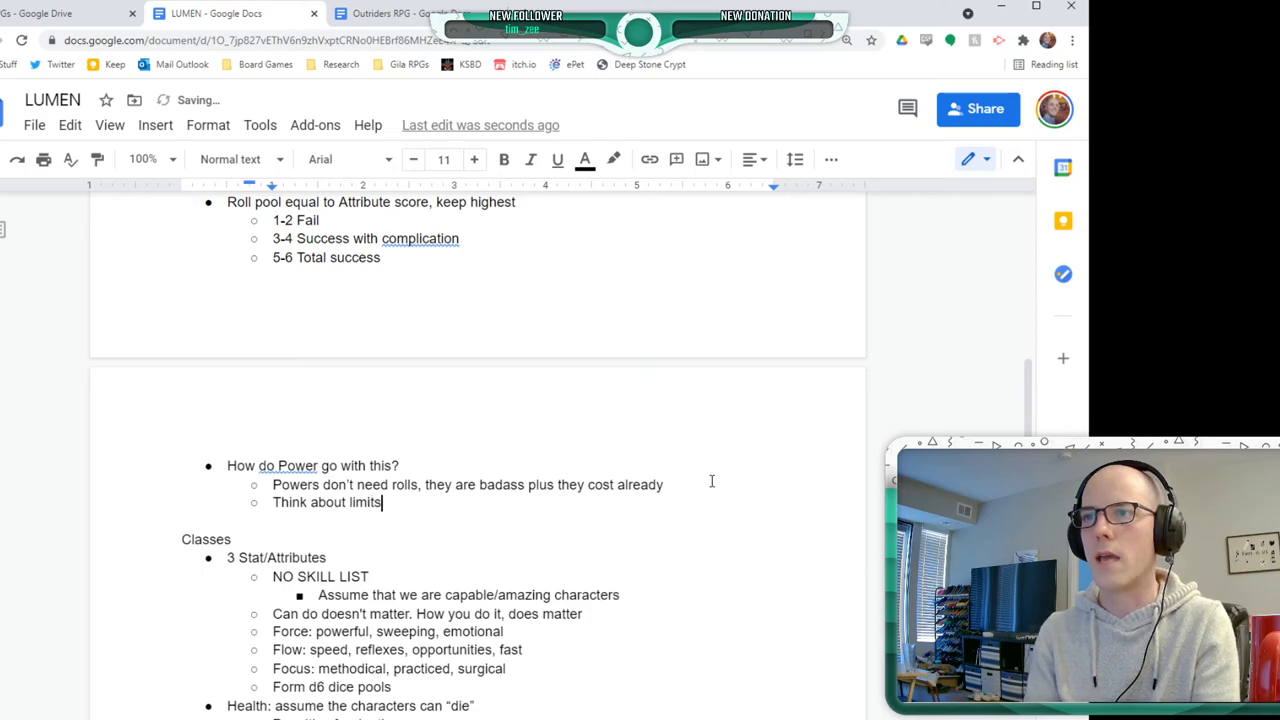
type(" in your game")
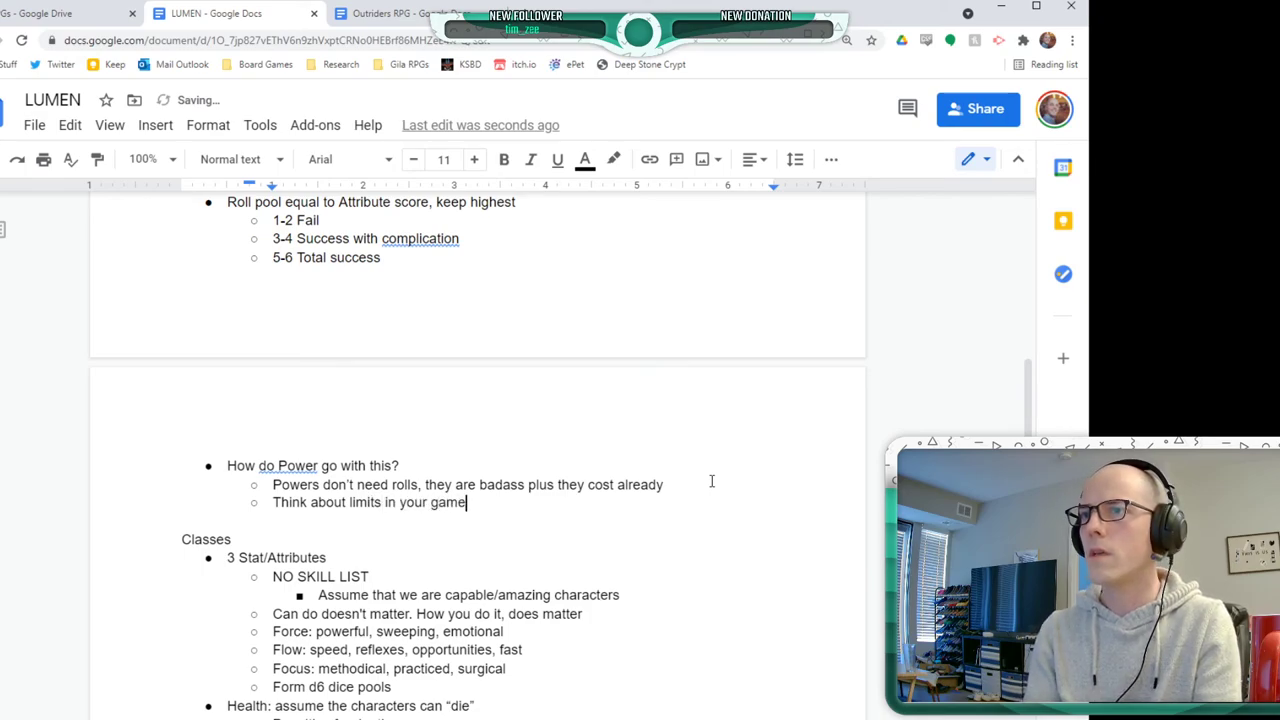
type(": 1 per tu")
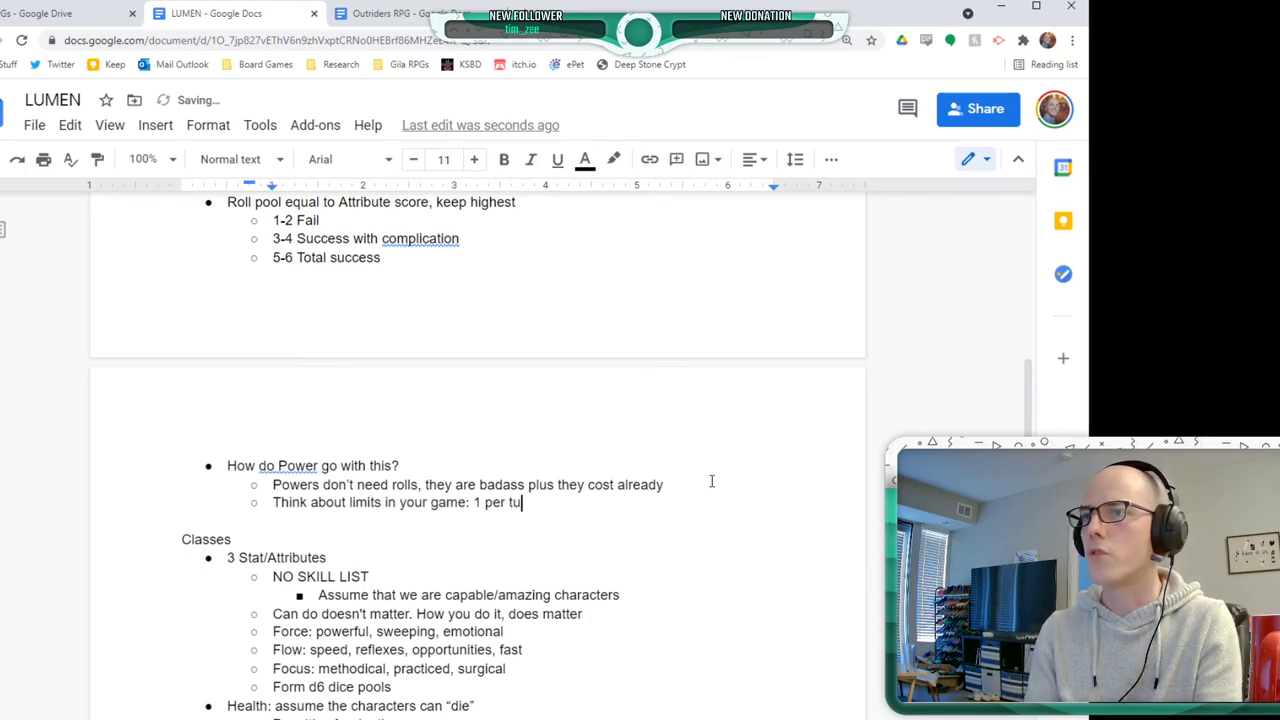
type("rn, outside of p")
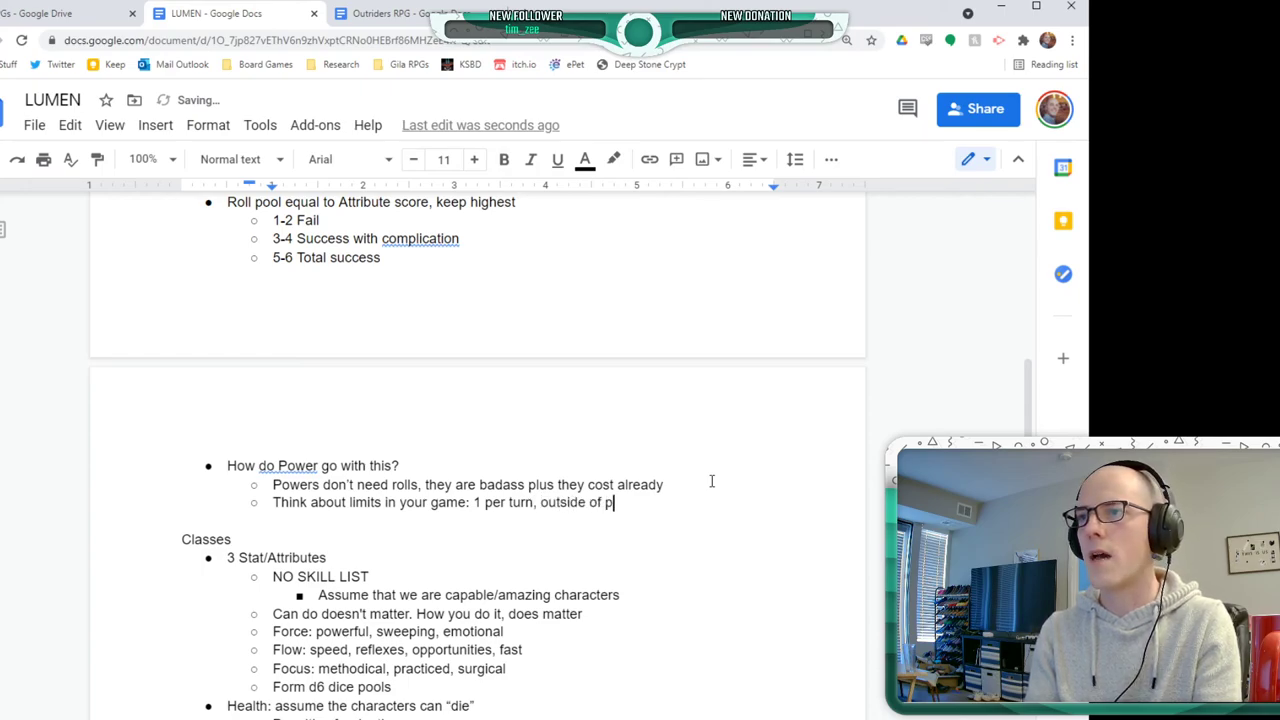
key("BackSpace")
type("combast")
key("BackSpace")
key("BackSpace")
type("t")
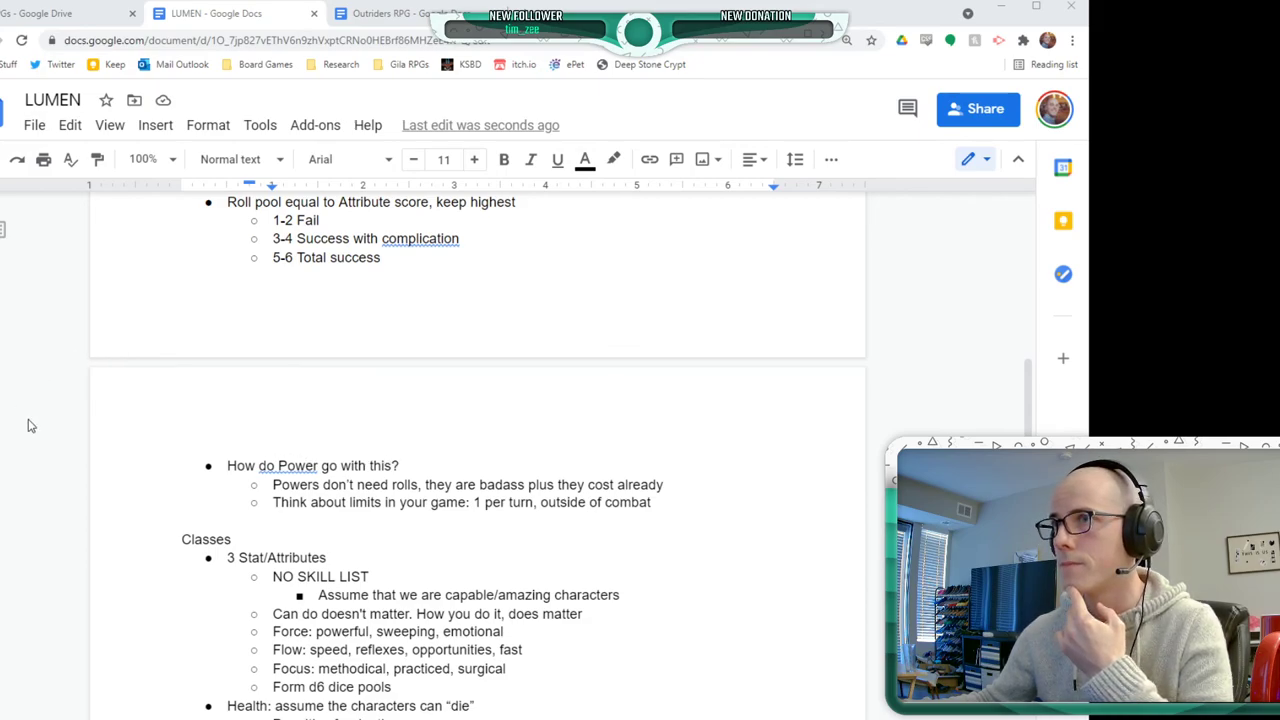
scroll(98, 412, "down", 3)
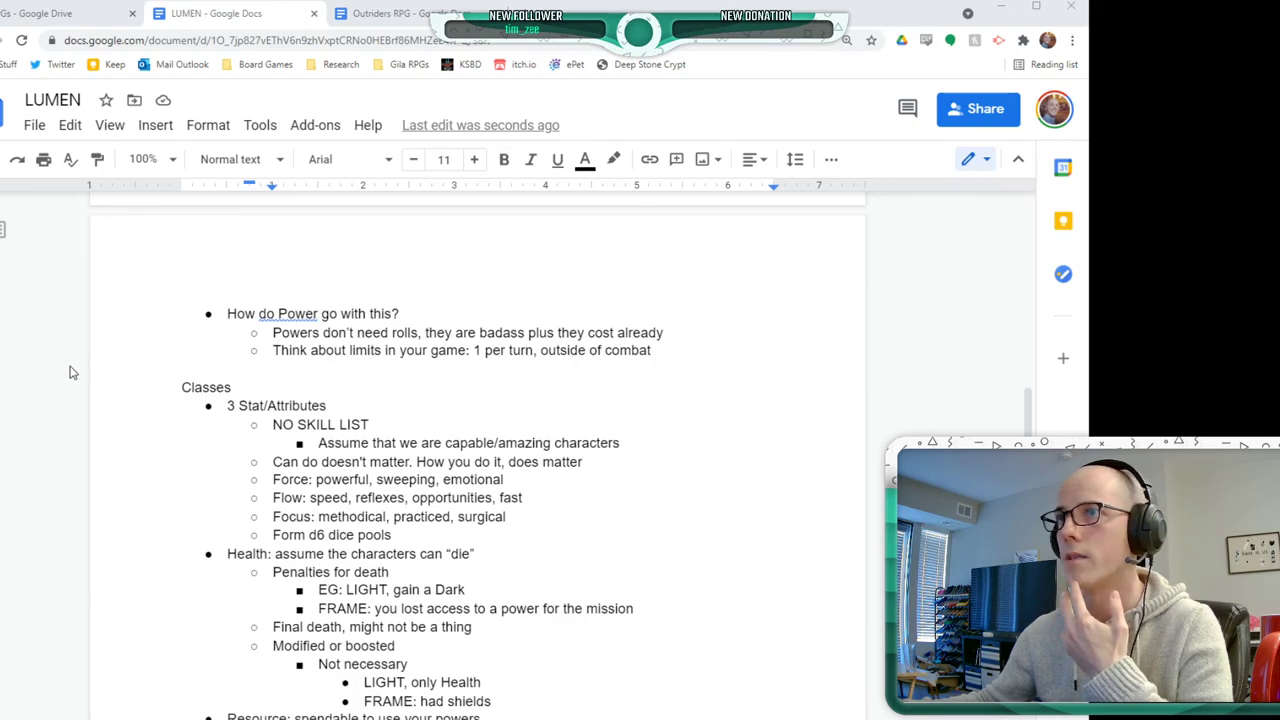
scroll(72, 374, "up", 6)
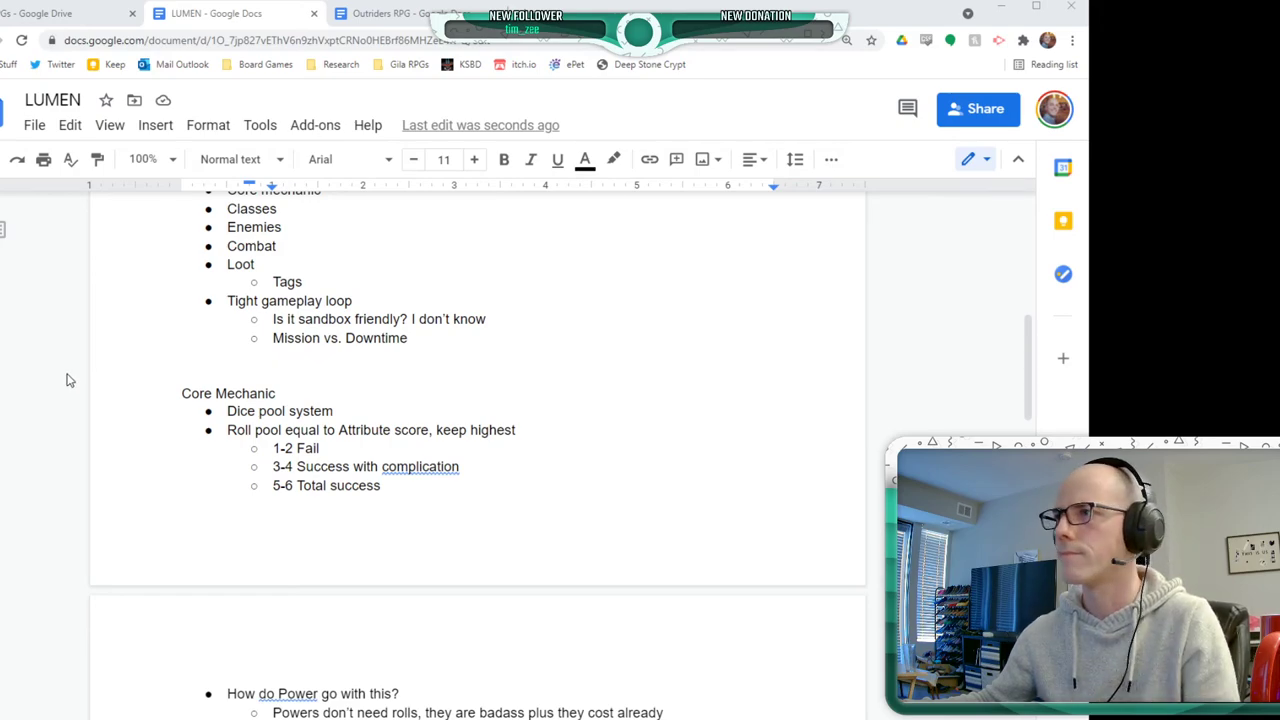
scroll(83, 381, "up", 3)
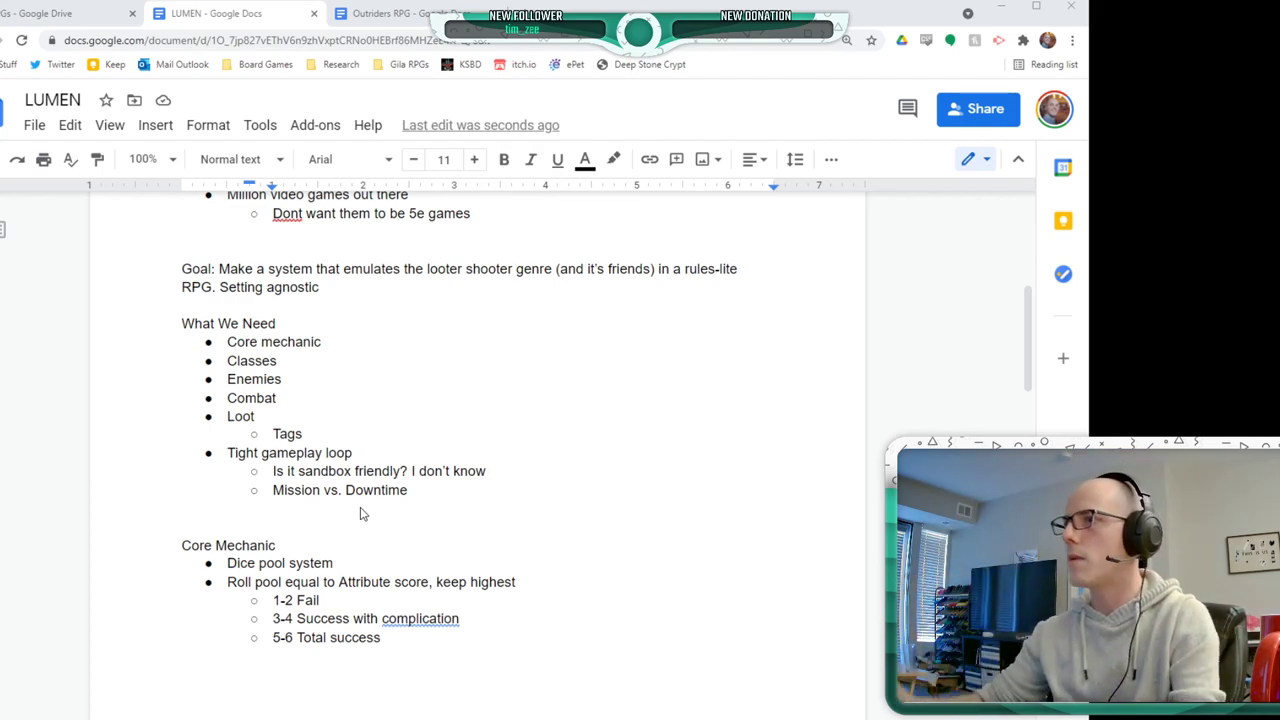
scroll(97, 488, "down", 4)
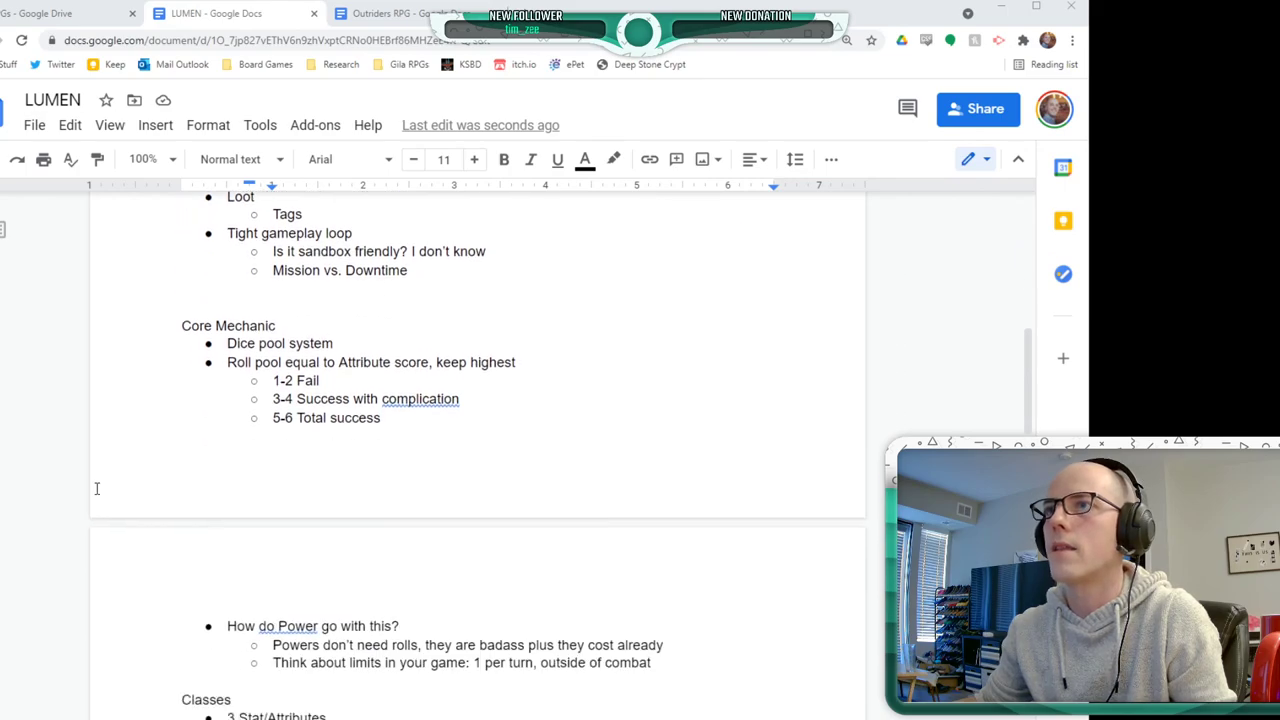
scroll(97, 488, "down", 2)
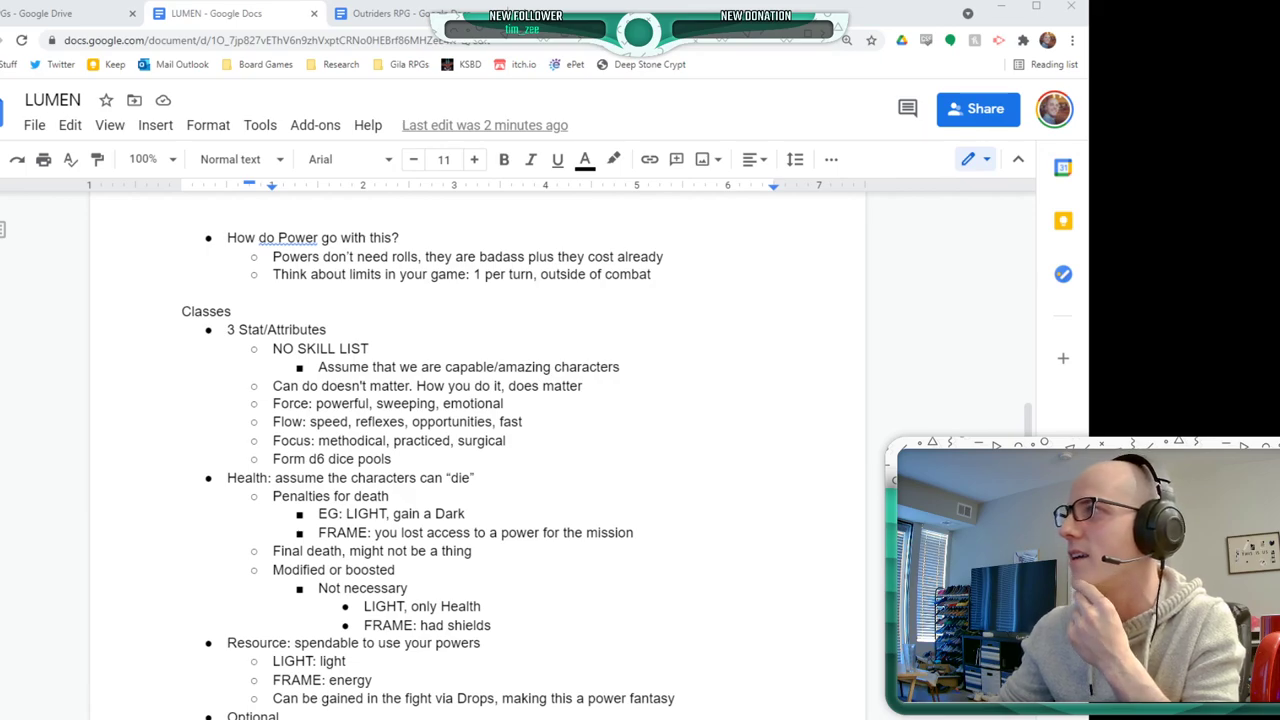
scroll(129, 510, "up", 5)
scroll(129, 510, "up", 8)
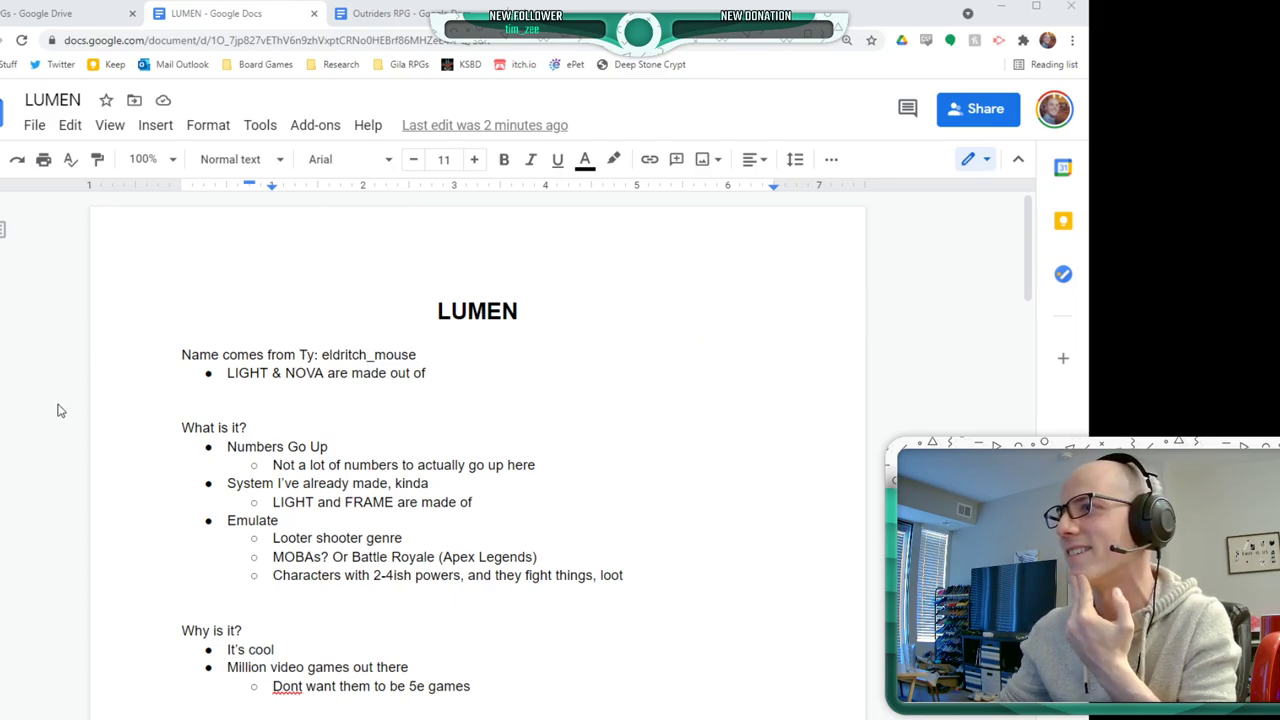
scroll(85, 401, "down", 1)
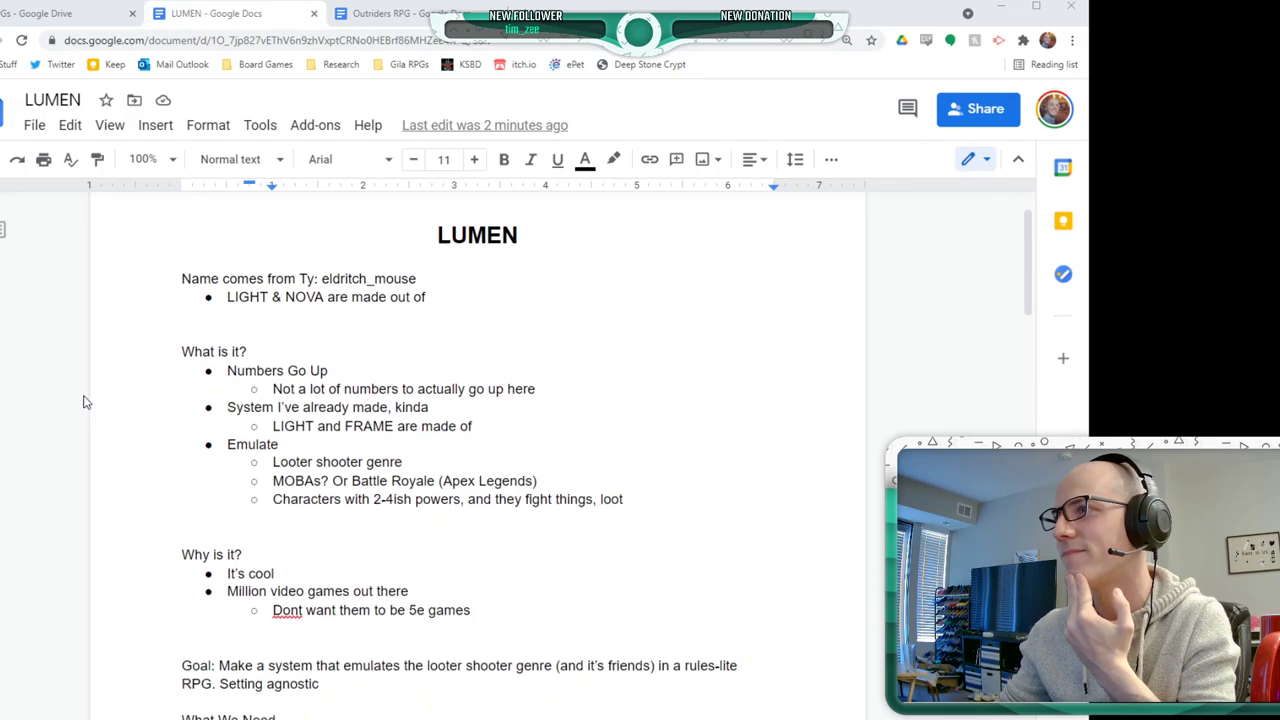
scroll(85, 401, "up", 1)
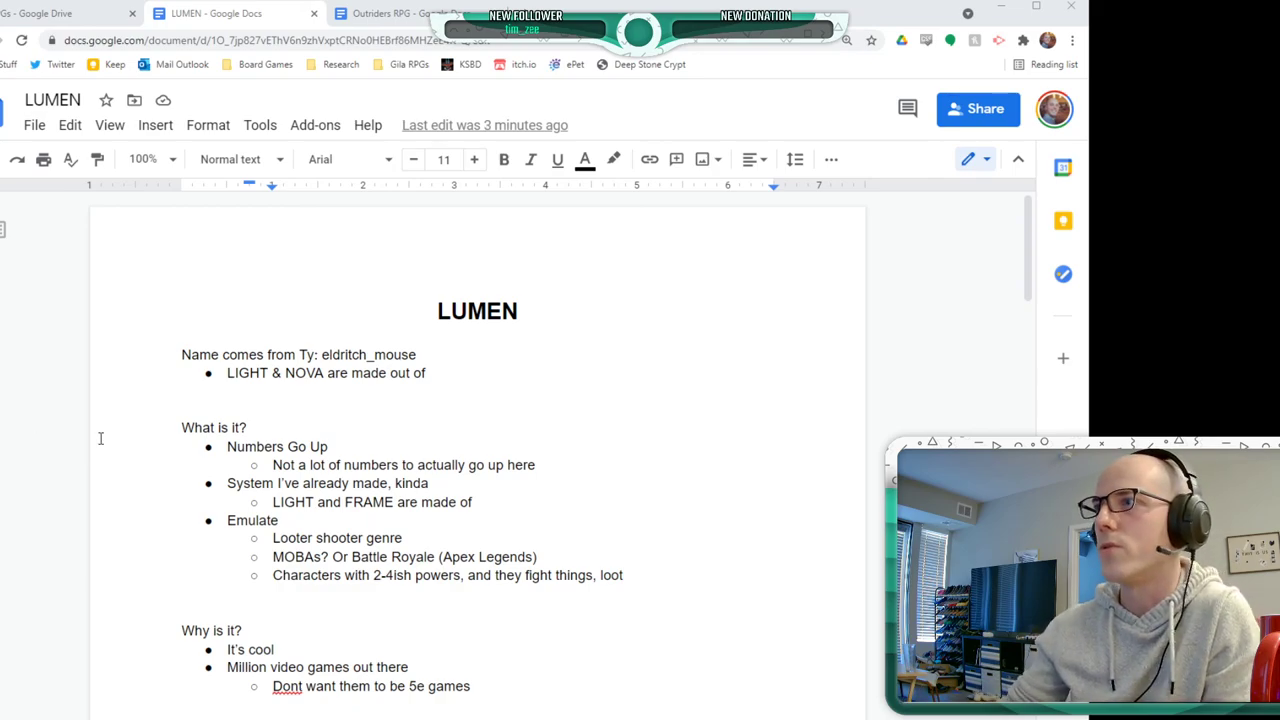
scroll(105, 437, "down", 4)
scroll(105, 437, "up", 3)
scroll(105, 437, "down", 7)
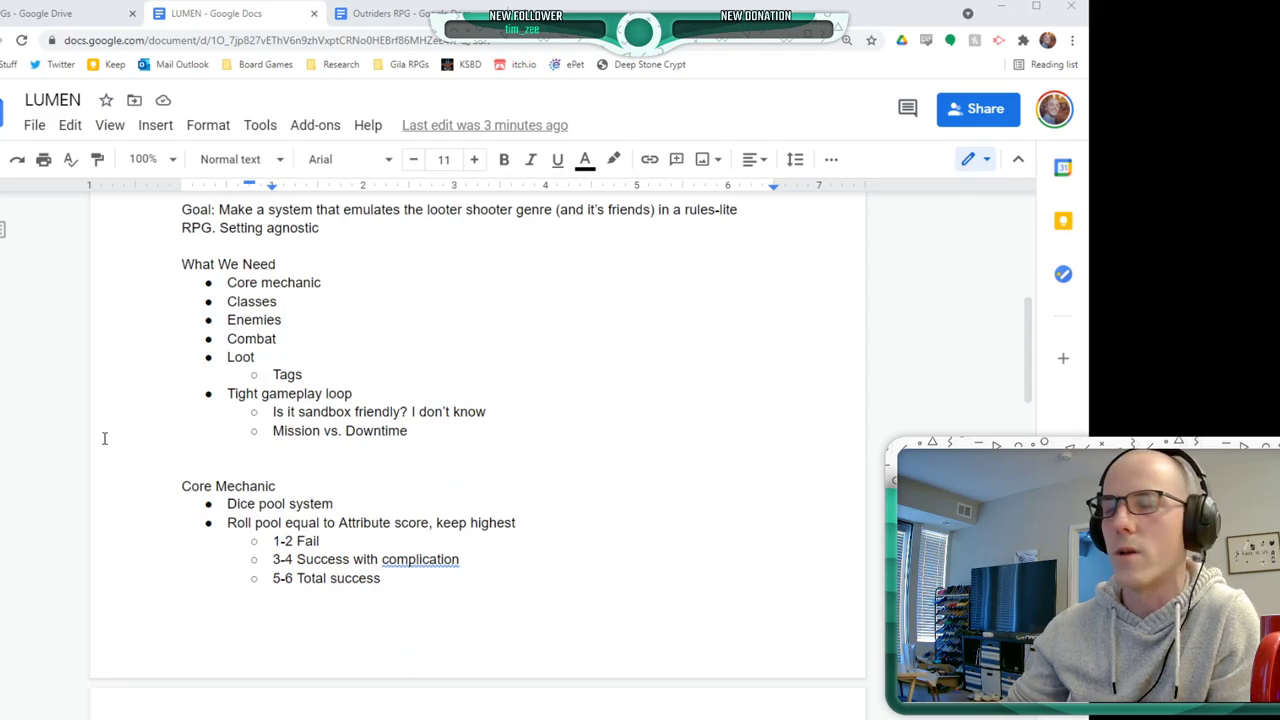